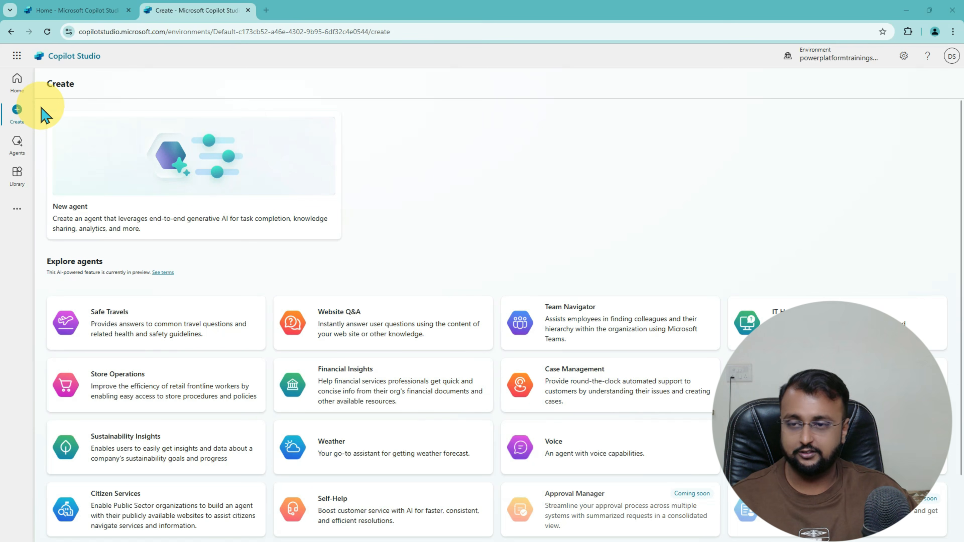
Step: Begin a new agent using the New agent card on the Create page
drag(38, 102, 376, 252)
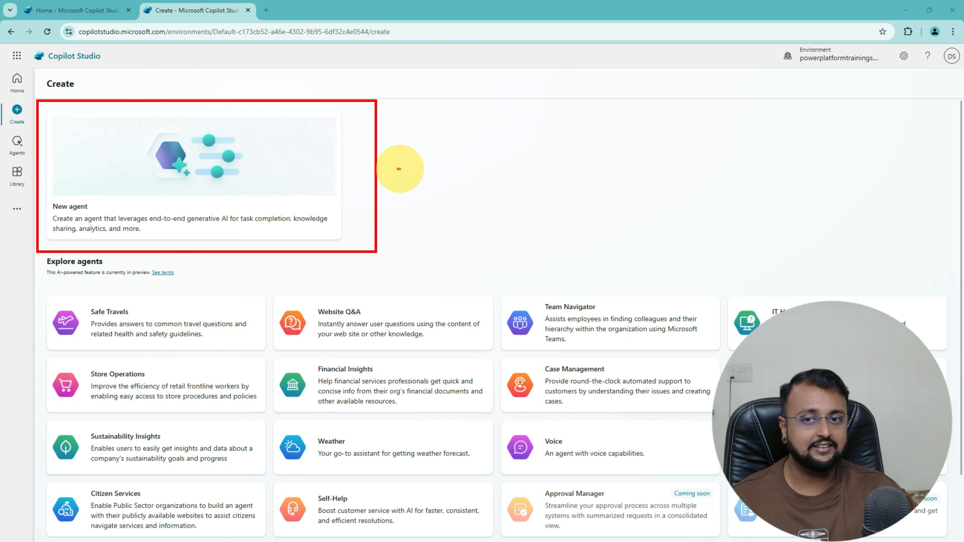
mouse_move(397, 168)
mouse_down()
mouse_move(455, 168)
mouse_move(411, 183)
mouse_move(411, 155)
mouse_up()
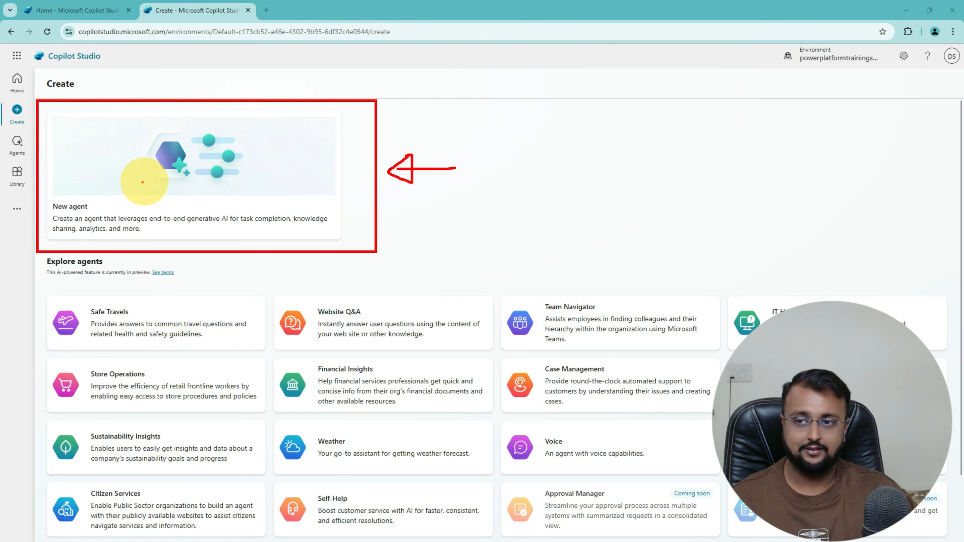
key(Escape)
click(154, 191)
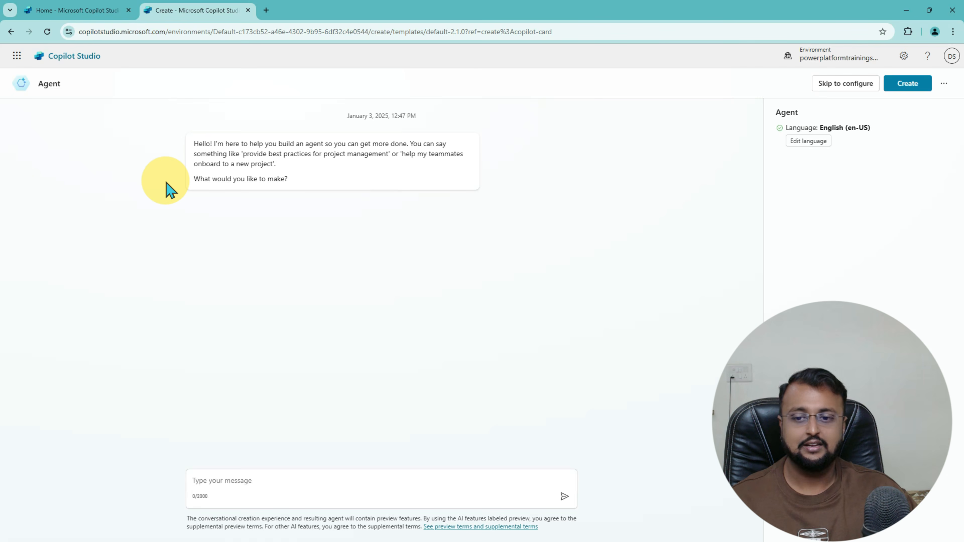
Step: Skip the chat-based setup and switch to the manual agent configure form
key(ctrl+2)
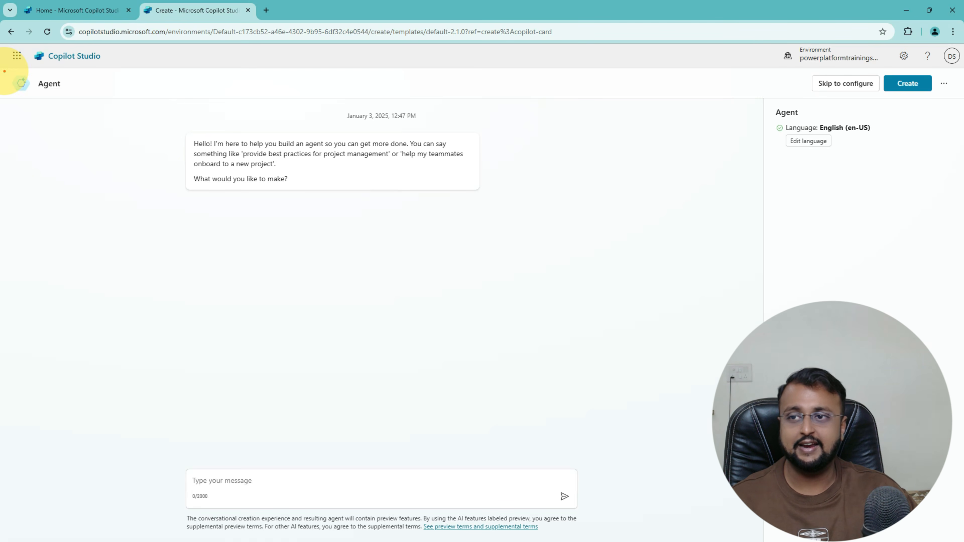
drag(4, 72, 355, 302)
mouse_move(274, 227)
mouse_down()
mouse_move(607, 502)
mouse_move(656, 527)
mouse_move(727, 531)
mouse_up()
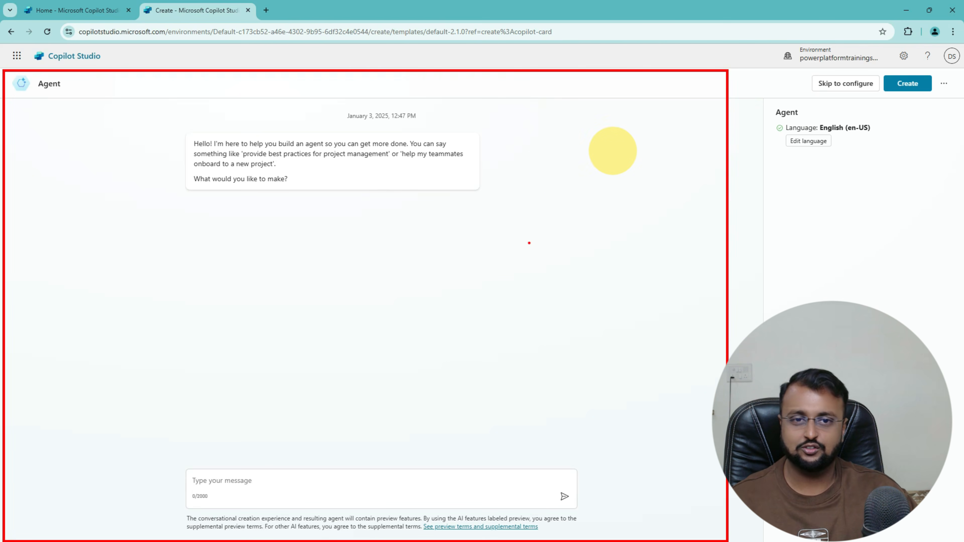
mouse_move(808, 95)
mouse_down()
mouse_move(882, 87)
mouse_move(812, 87)
mouse_move(846, 99)
mouse_up()
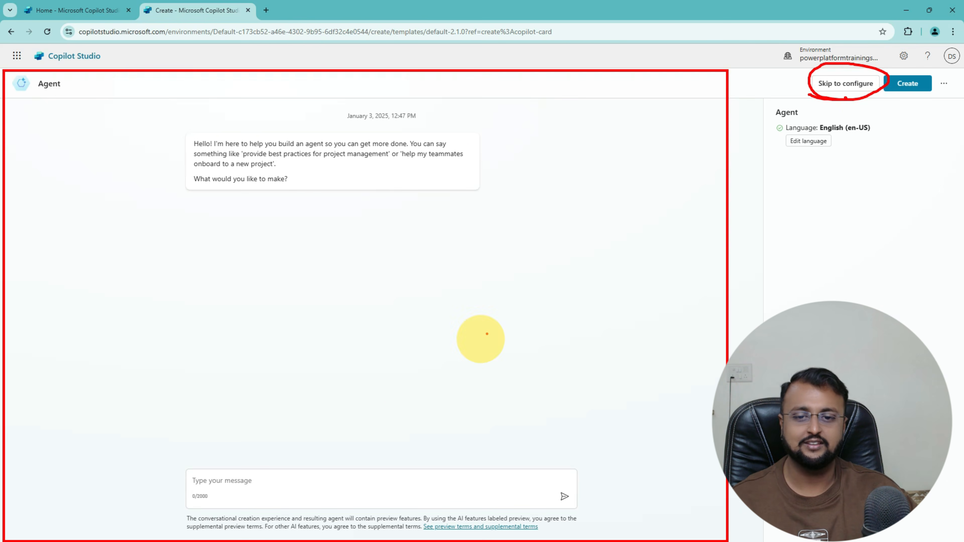
mouse_move(487, 333)
mouse_down()
mouse_move(437, 454)
mouse_move(474, 450)
mouse_up()
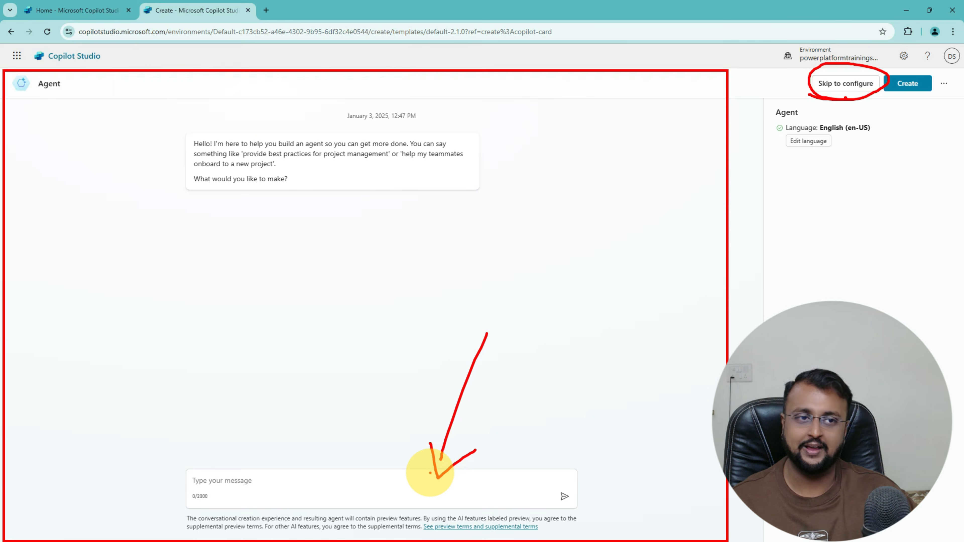
key(Escape)
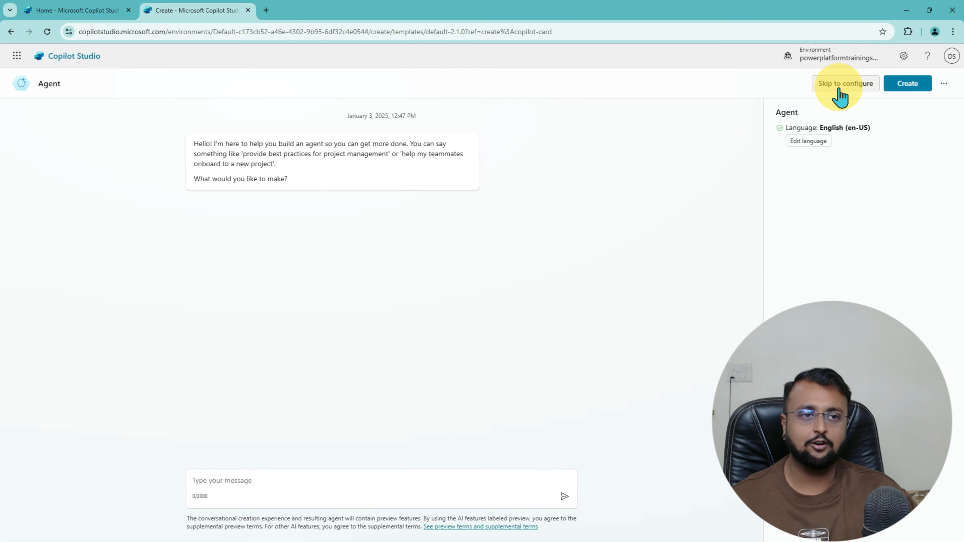
click(840, 90)
Step: Review the available agent languages and save English (en-US) as the primary language
click(274, 181)
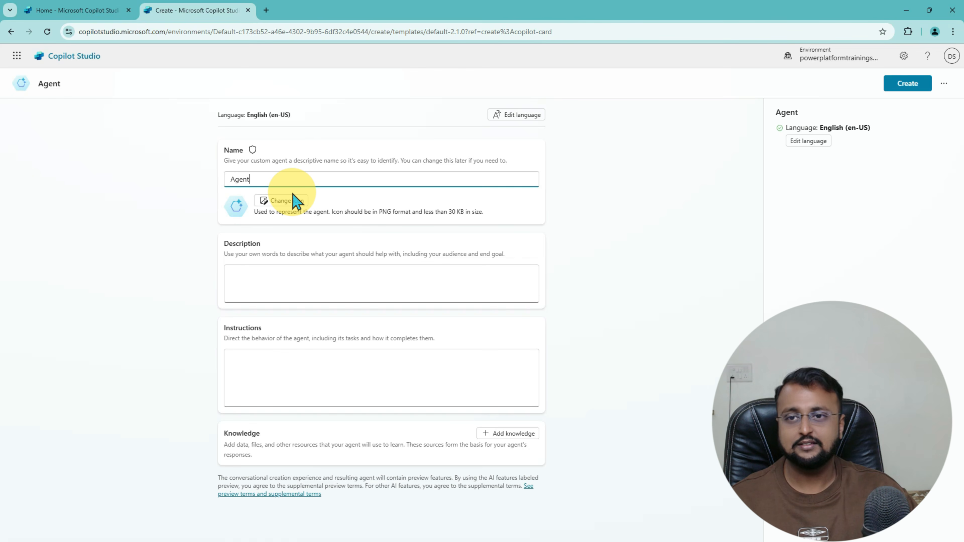
mouse_move(204, 91)
mouse_down()
mouse_move(426, 392)
mouse_move(568, 505)
mouse_up()
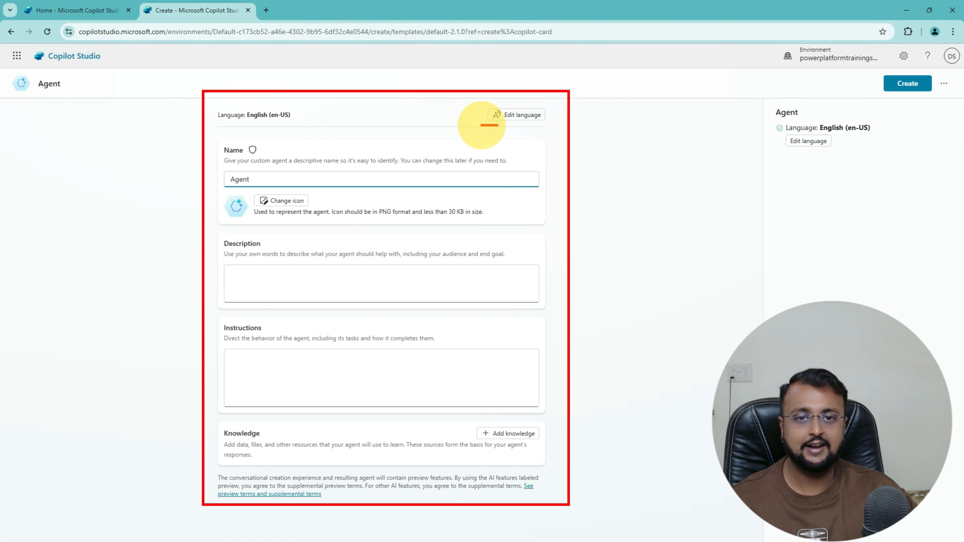
drag(484, 125, 504, 95)
click(528, 119)
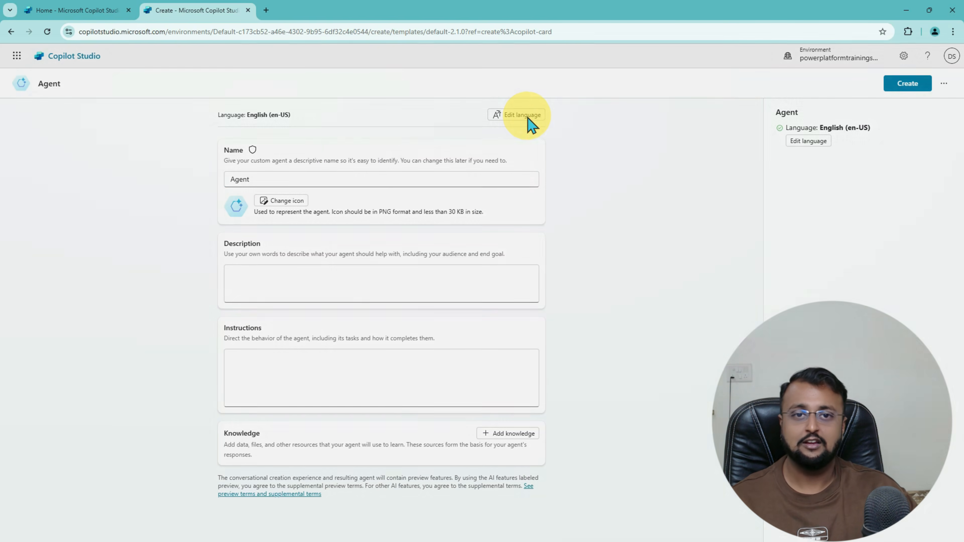
click(517, 298)
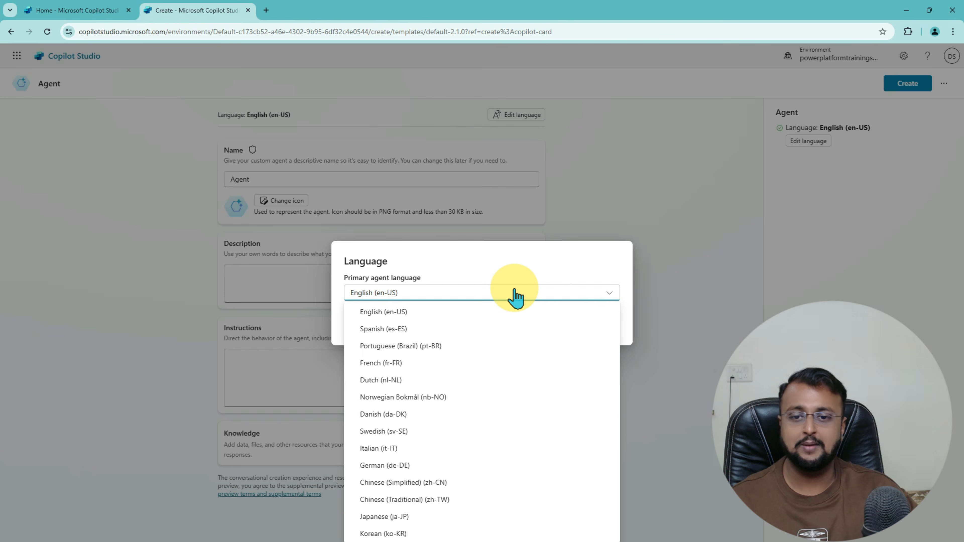
scroll(495, 366, down, 6)
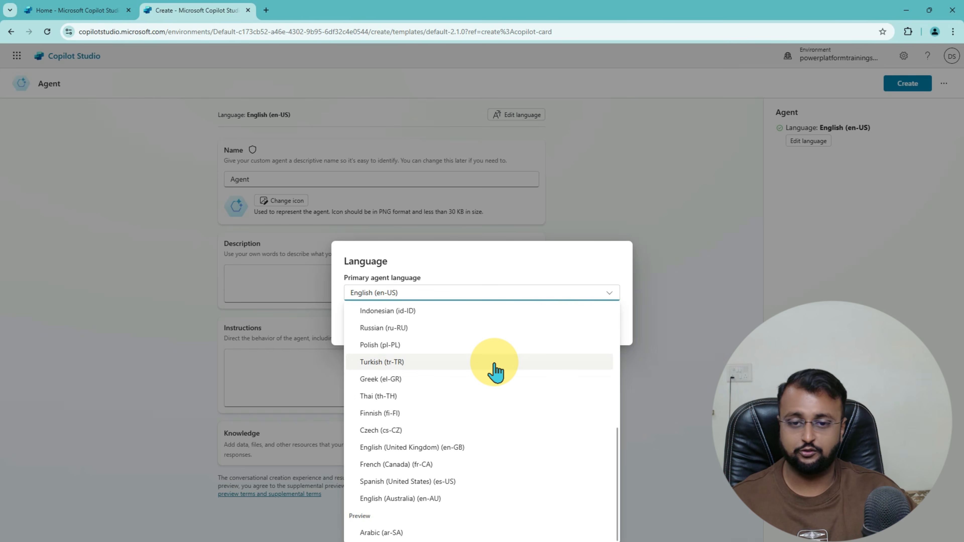
scroll(495, 368, up, 6)
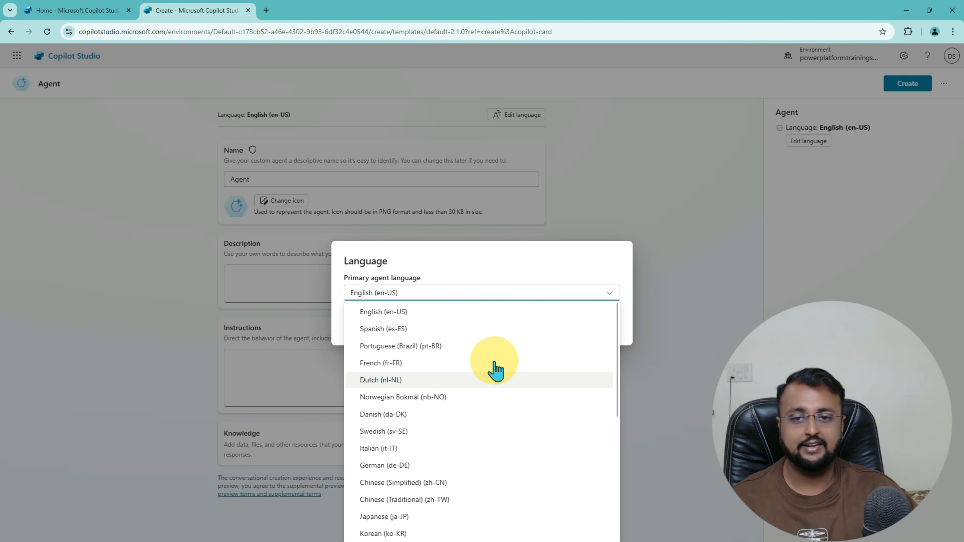
mouse_move(327, 236)
mouse_down()
mouse_move(566, 501)
mouse_move(634, 541)
mouse_up()
key(Escape)
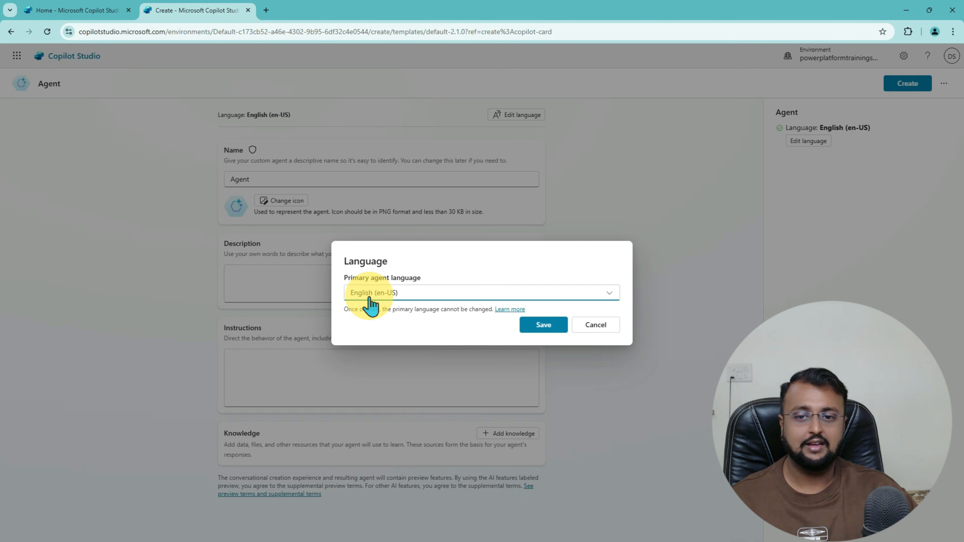
click(550, 330)
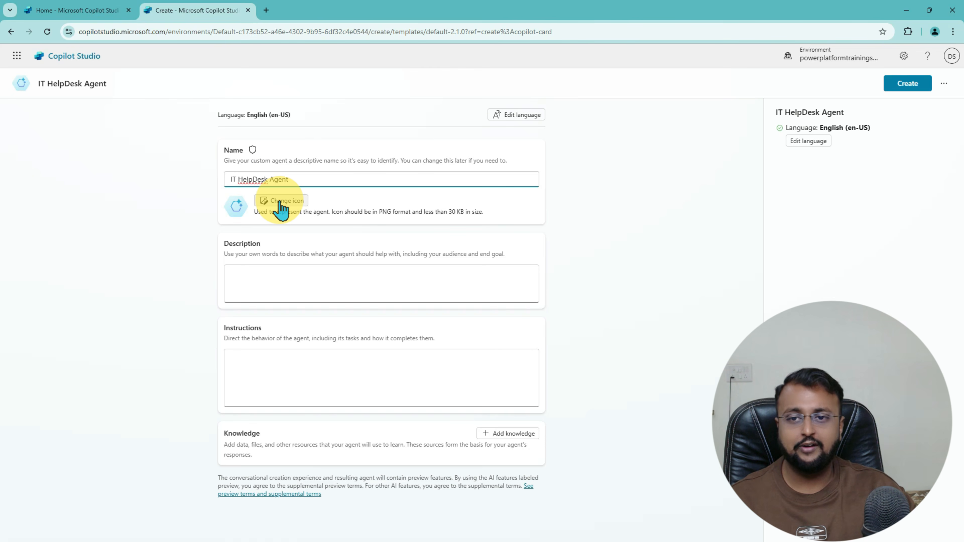
Step: Name the agent IT HelpDesk Agent, paste its support-ticket description, and create it
click(238, 216)
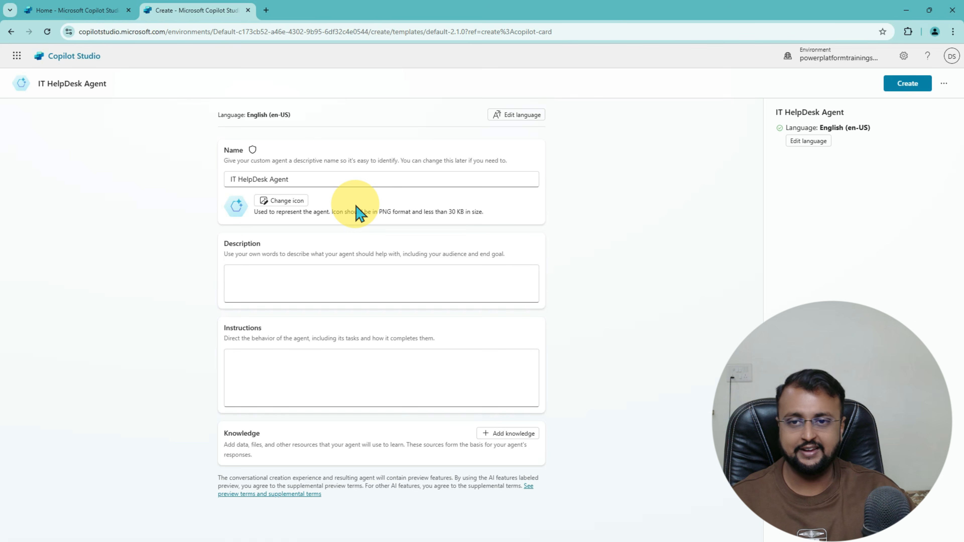
click(270, 281)
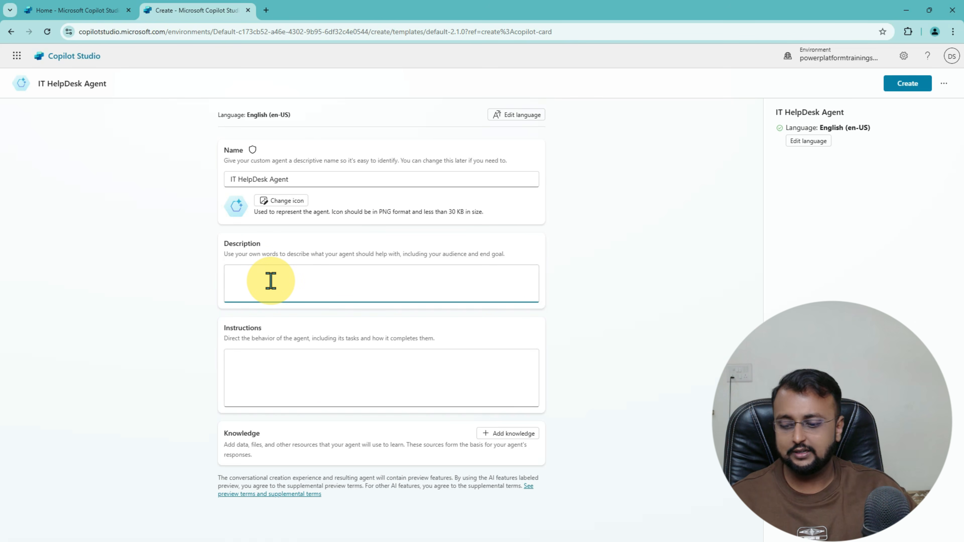
mouse_move(213, 230)
mouse_down()
mouse_move(290, 258)
mouse_move(557, 317)
mouse_up()
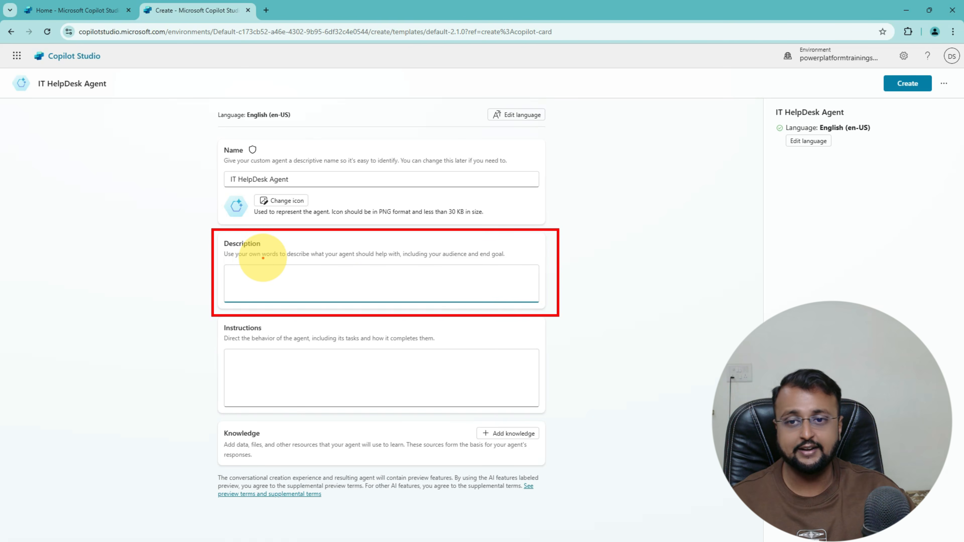
drag(257, 259, 363, 261)
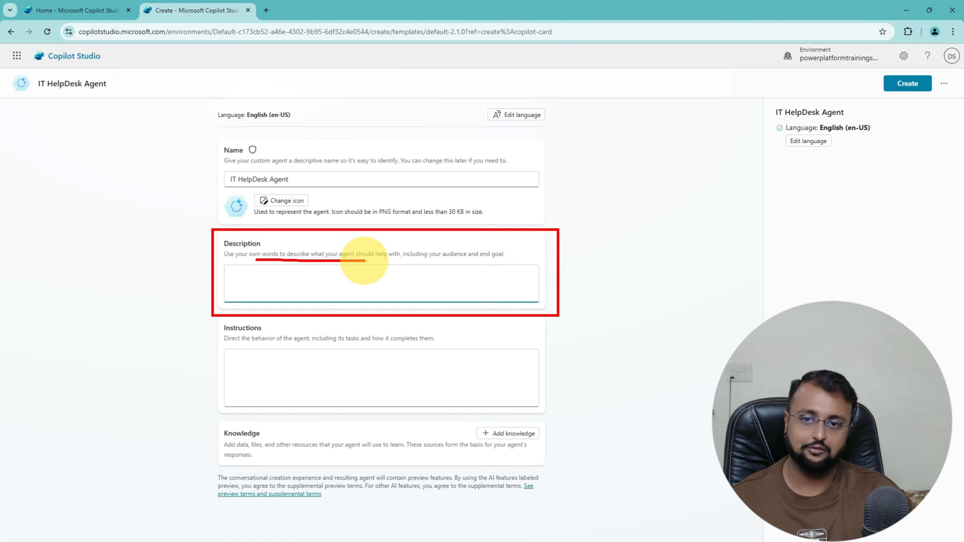
key(Escape)
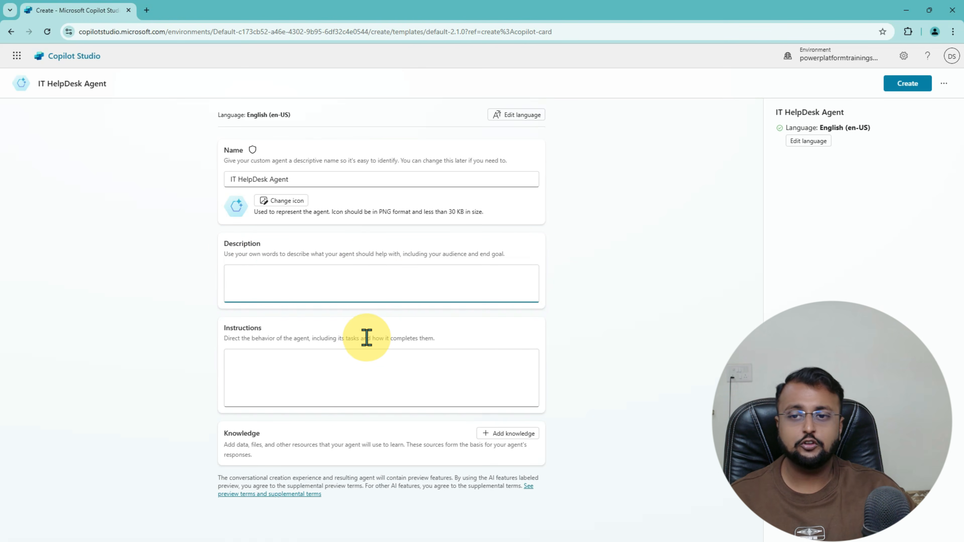
text(You're IT Chatbot. Your task is to help people to raise a support ticket.)
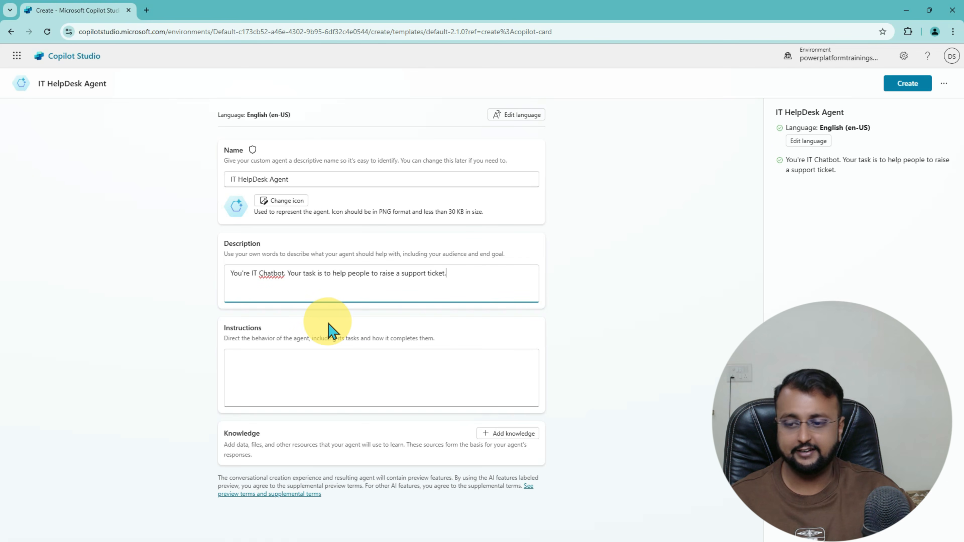
drag(235, 283, 448, 283)
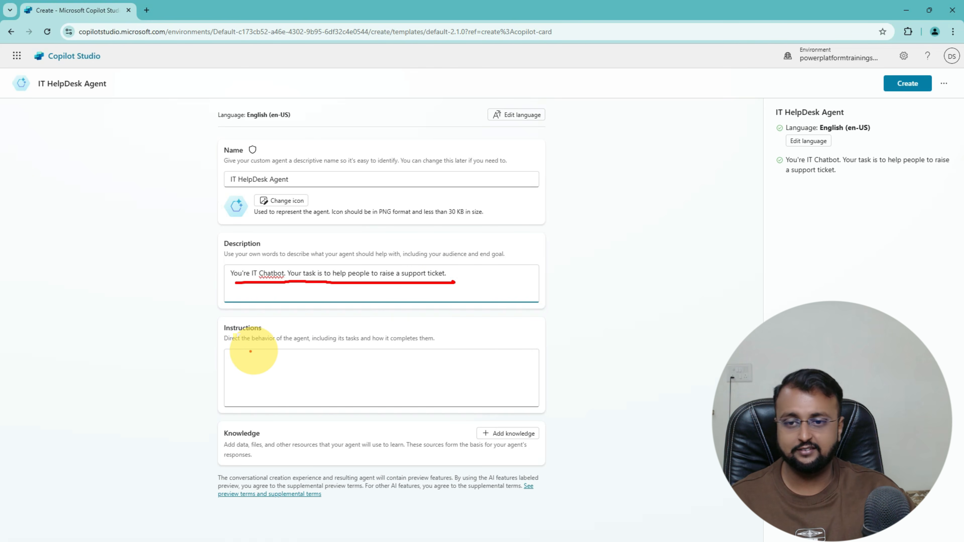
key(Escape)
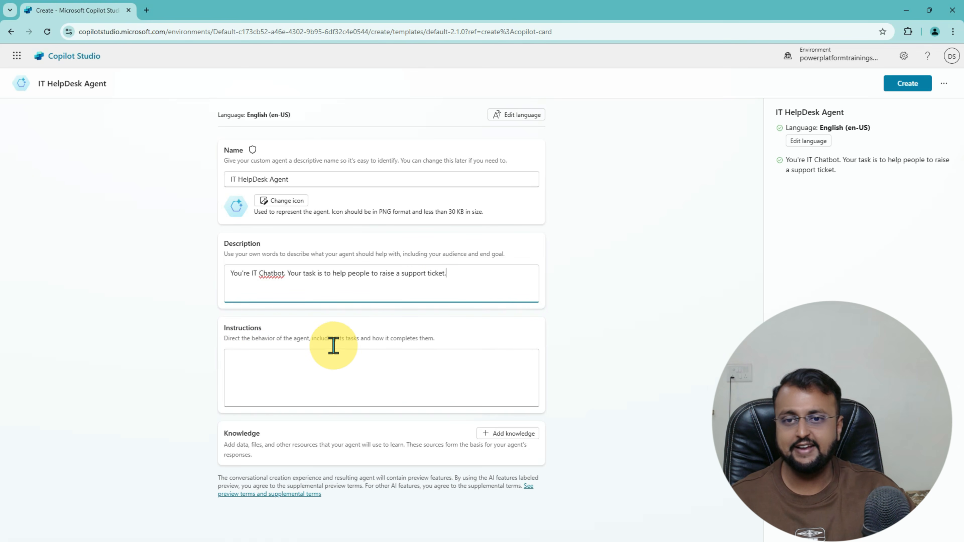
click(303, 369)
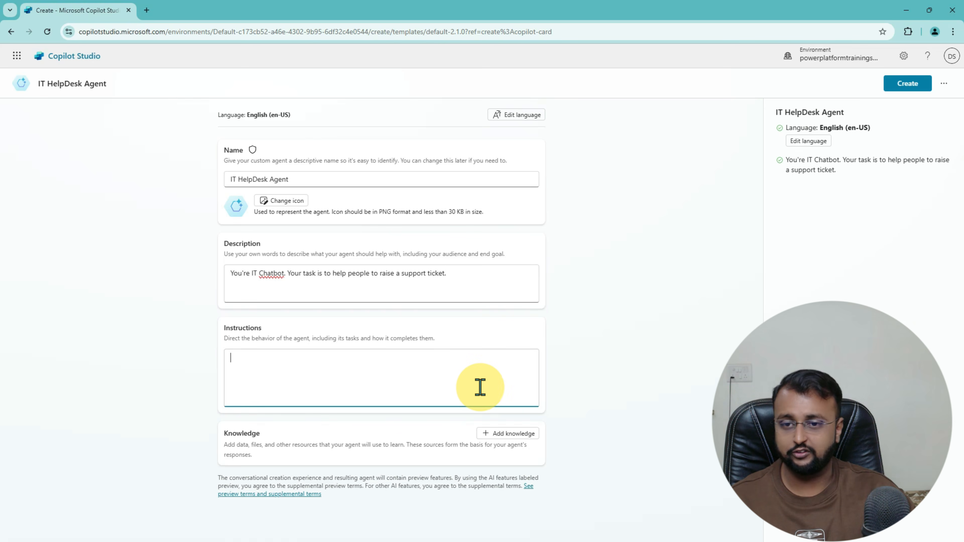
click(922, 88)
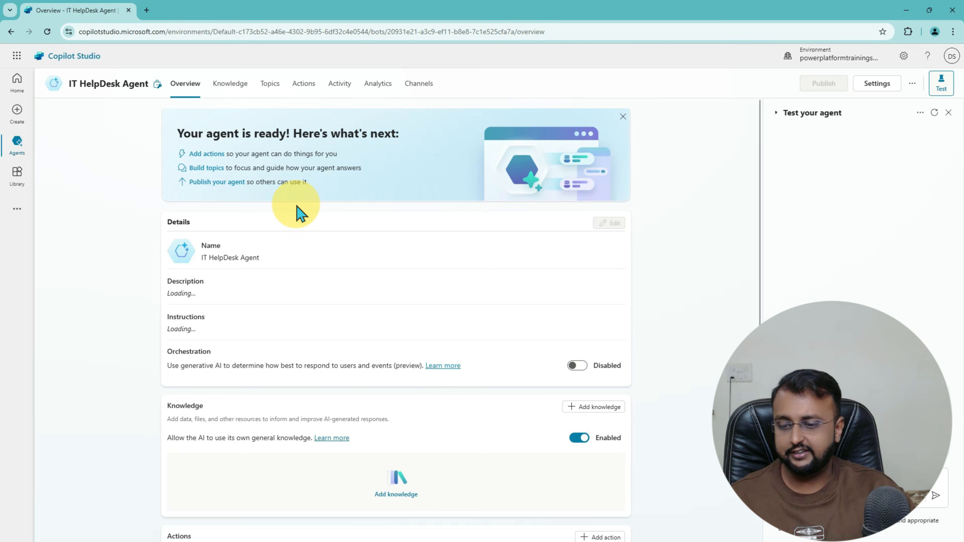
mouse_move(148, 102)
mouse_down()
mouse_move(473, 425)
mouse_move(630, 527)
mouse_move(668, 526)
mouse_up()
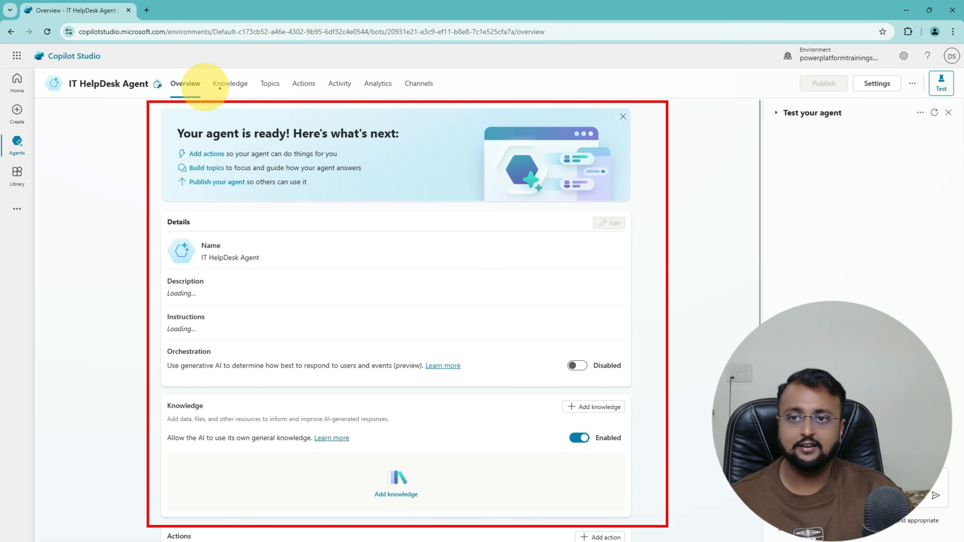
drag(222, 94, 435, 94)
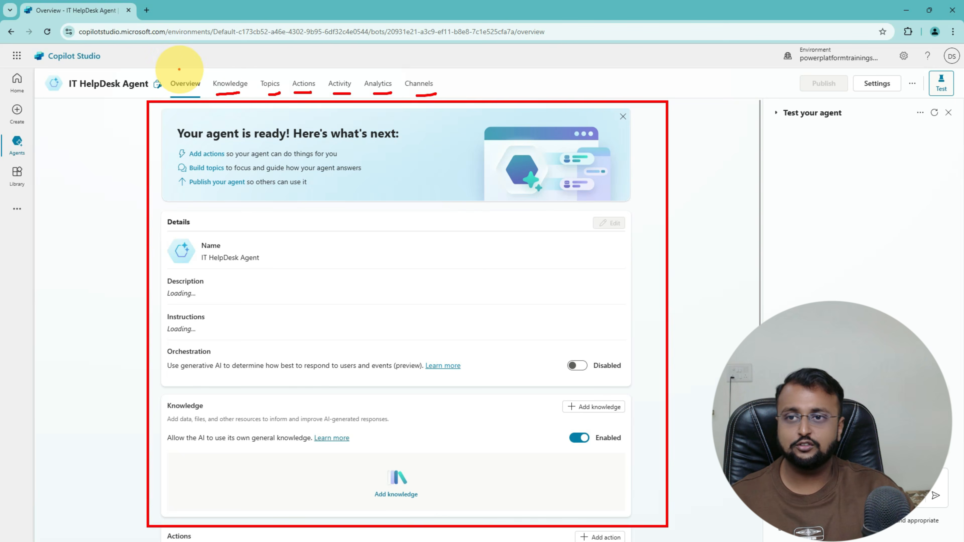
drag(188, 54, 189, 72)
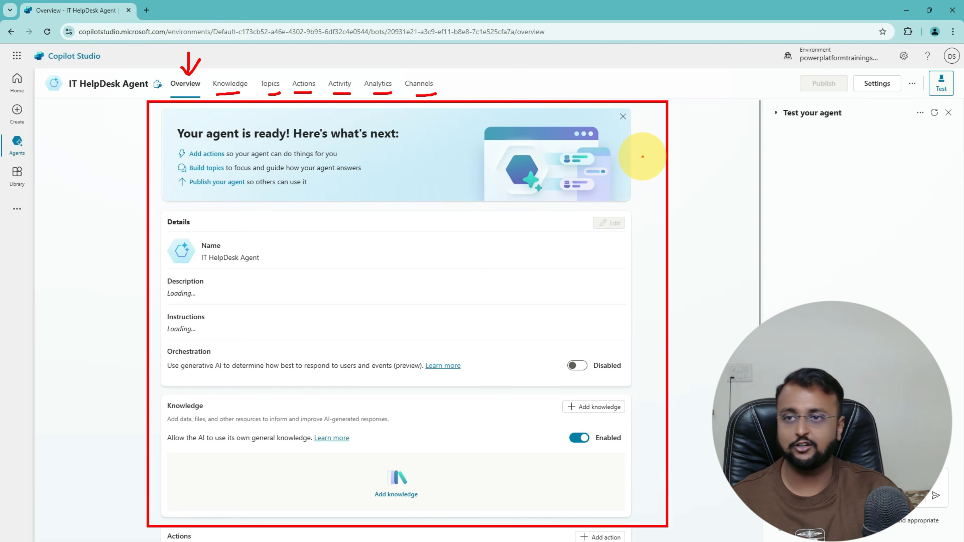
drag(44, 93, 114, 92)
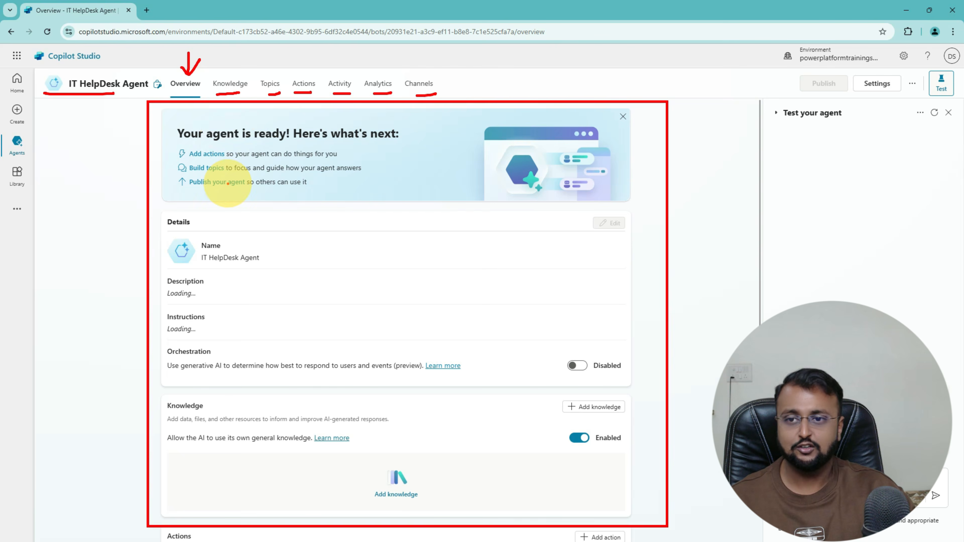
mouse_move(509, 221)
mouse_down()
mouse_move(523, 349)
mouse_move(508, 387)
mouse_up()
key(Escape)
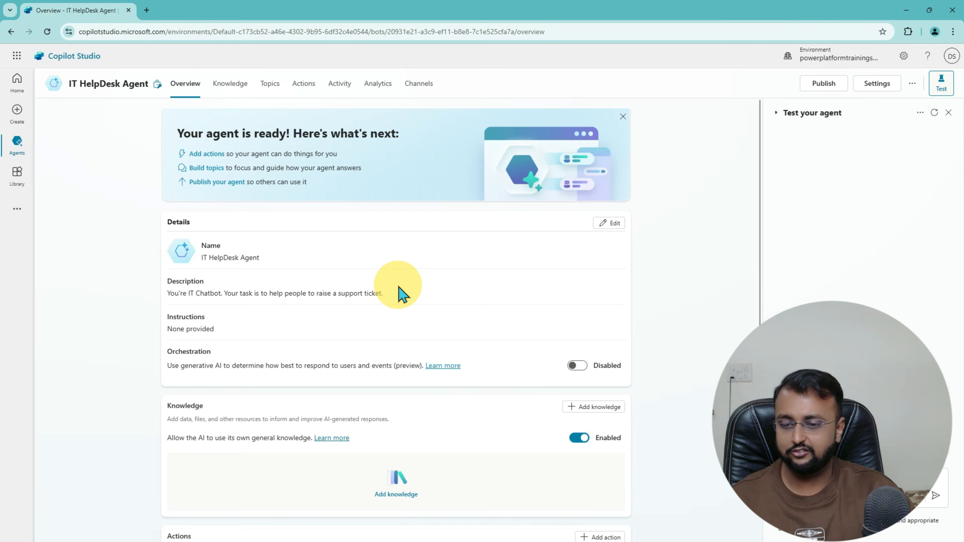
mouse_move(489, 233)
mouse_down()
mouse_move(508, 371)
mouse_move(477, 374)
mouse_up()
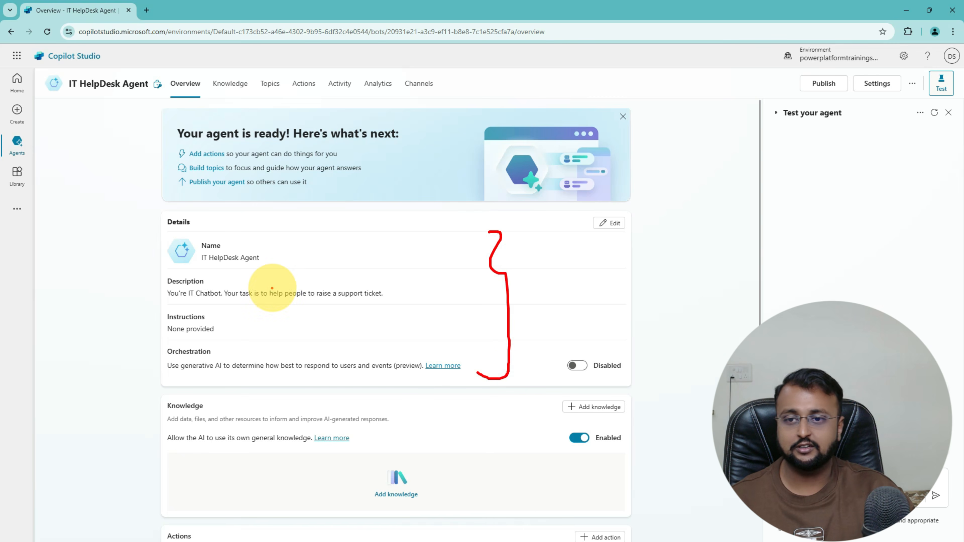
drag(229, 270, 259, 269)
drag(209, 301, 248, 301)
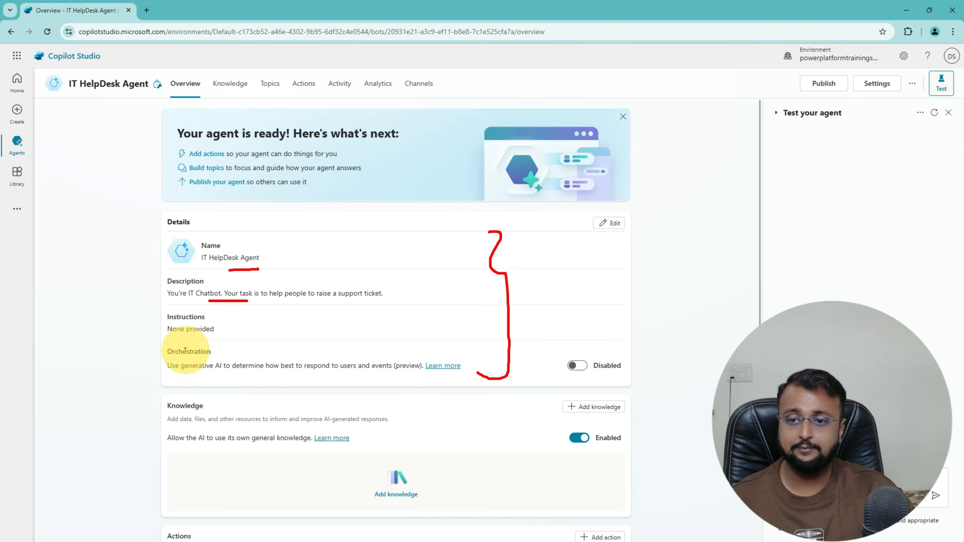
drag(182, 343, 223, 344)
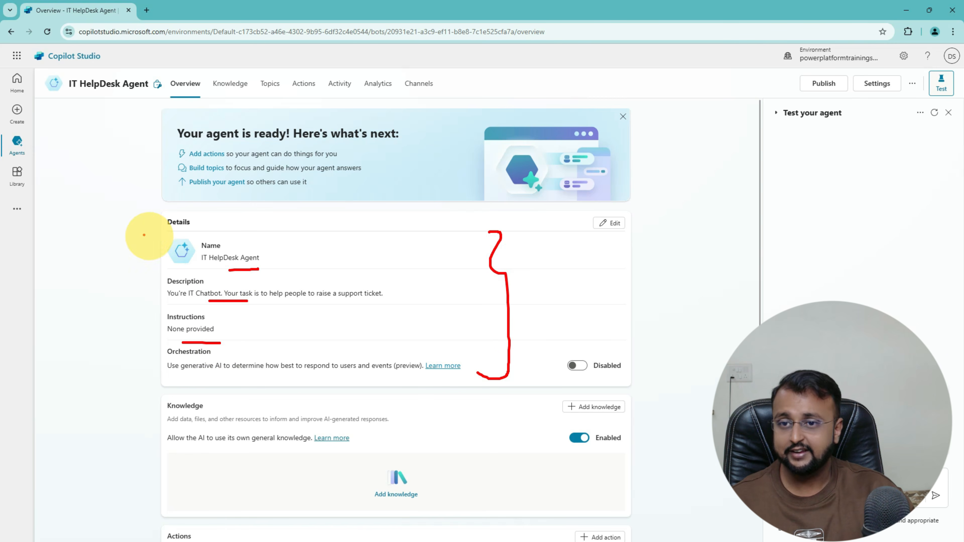
mouse_move(152, 228)
mouse_down()
mouse_move(129, 291)
mouse_move(133, 377)
mouse_move(157, 379)
mouse_up()
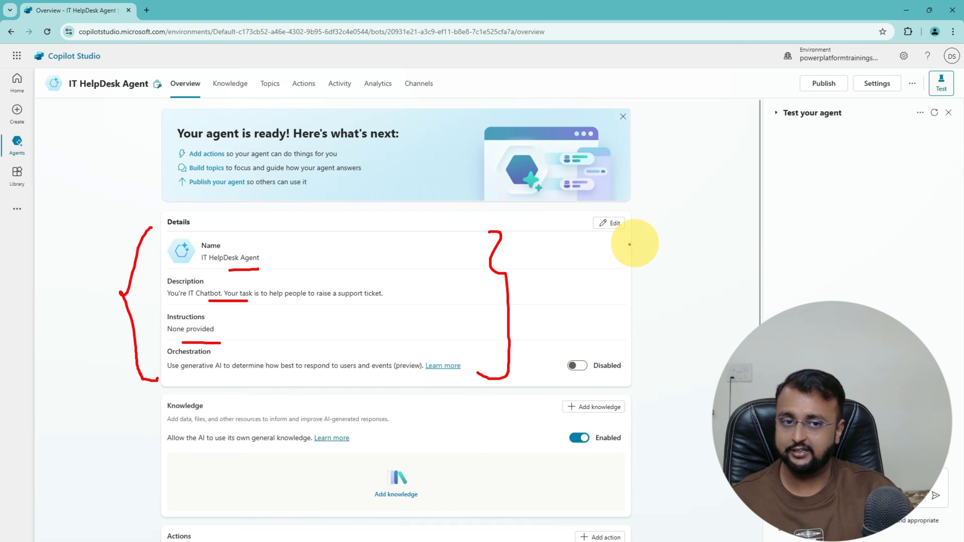
mouse_move(631, 243)
mouse_down()
mouse_move(596, 237)
mouse_move(624, 204)
mouse_move(639, 224)
mouse_up()
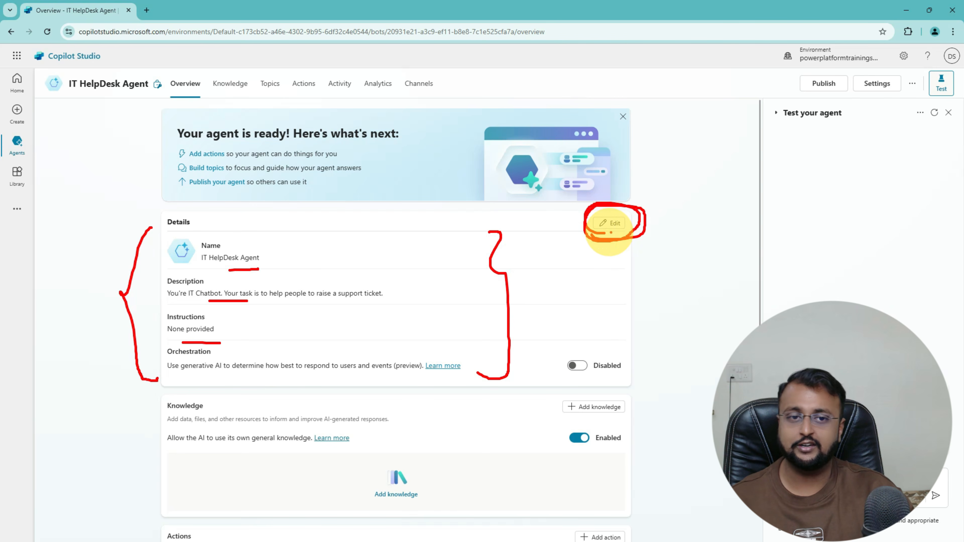
mouse_move(690, 196)
mouse_down()
mouse_move(654, 220)
mouse_move(675, 217)
mouse_up()
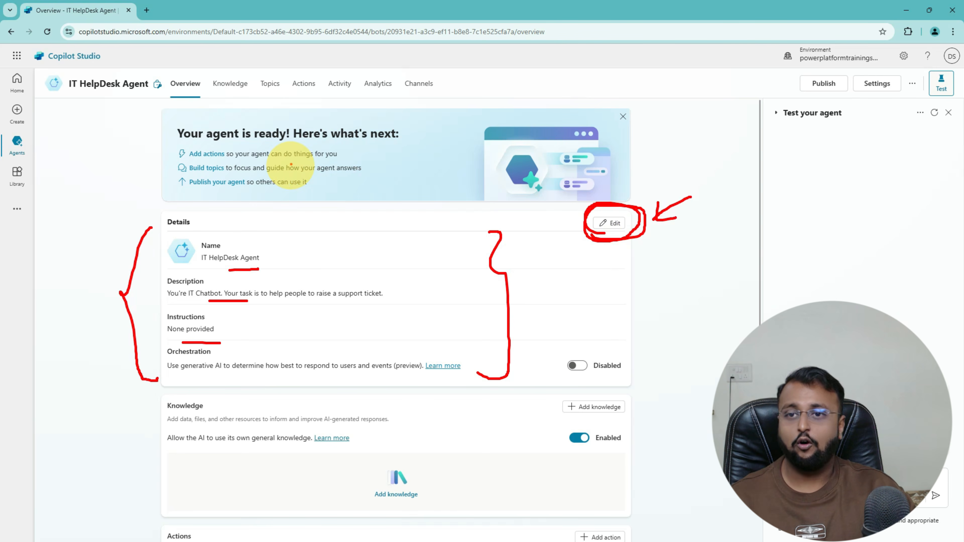
key(Escape)
scroll(336, 303, down, 5)
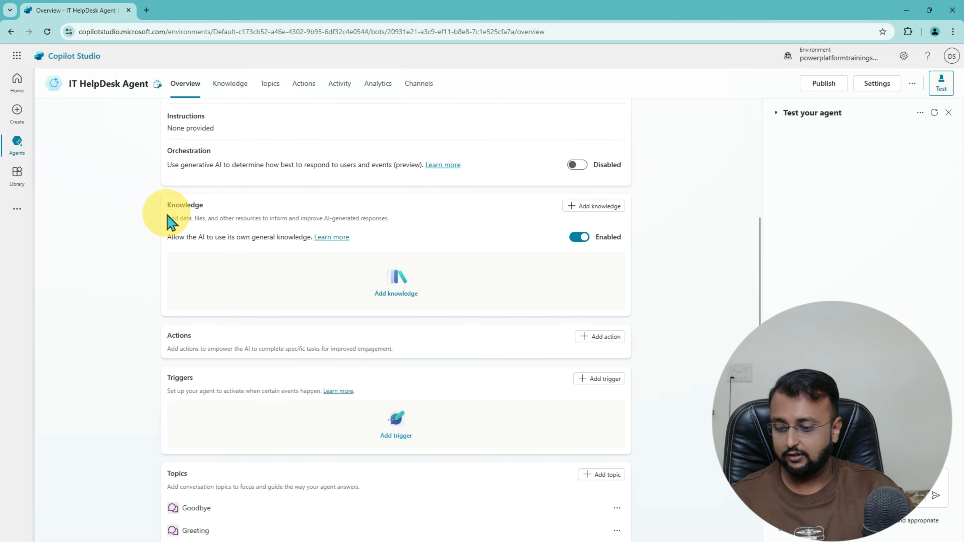
mouse_move(154, 185)
mouse_down()
mouse_move(437, 314)
mouse_move(640, 326)
mouse_up()
mouse_move(118, 291)
mouse_down()
mouse_move(95, 268)
mouse_move(142, 233)
mouse_move(137, 224)
mouse_move(134, 251)
mouse_up()
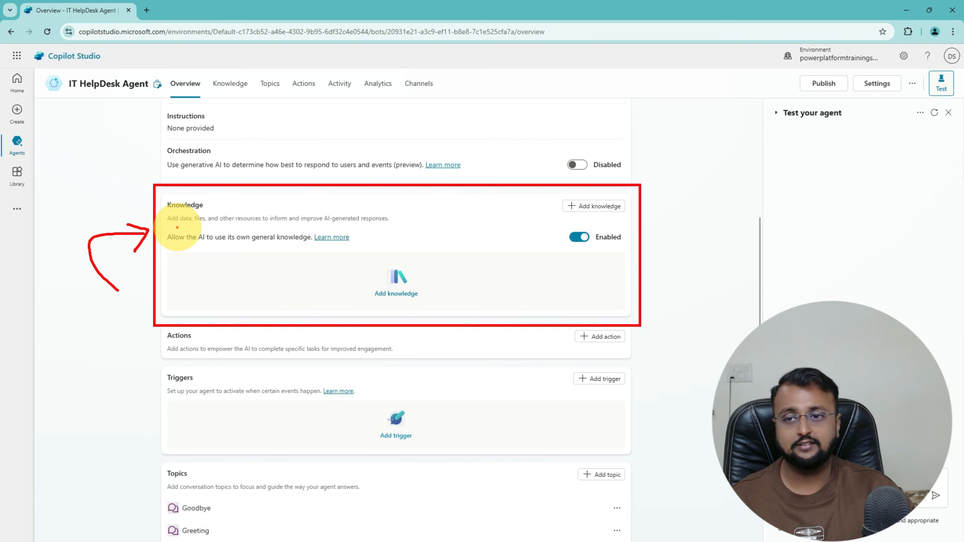
drag(174, 226, 288, 226)
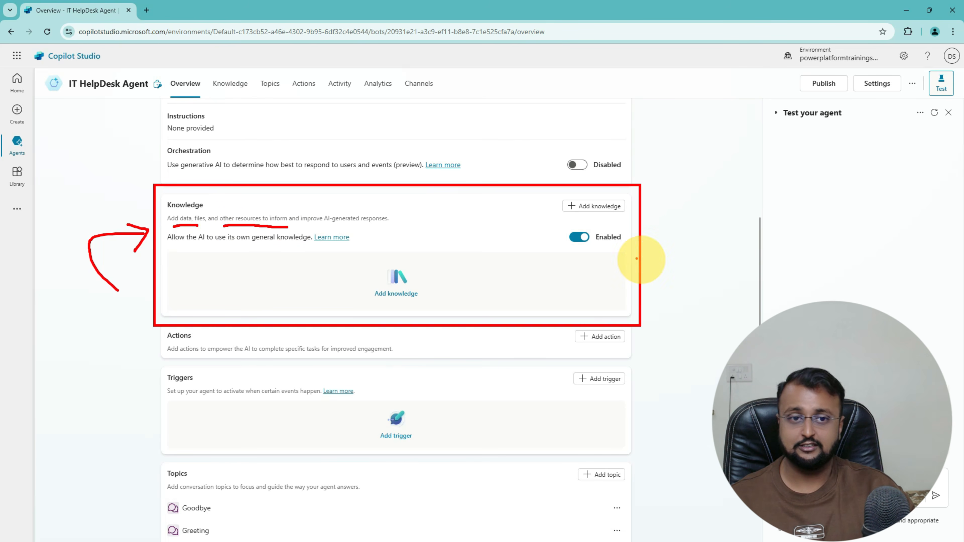
key(Escape)
click(599, 208)
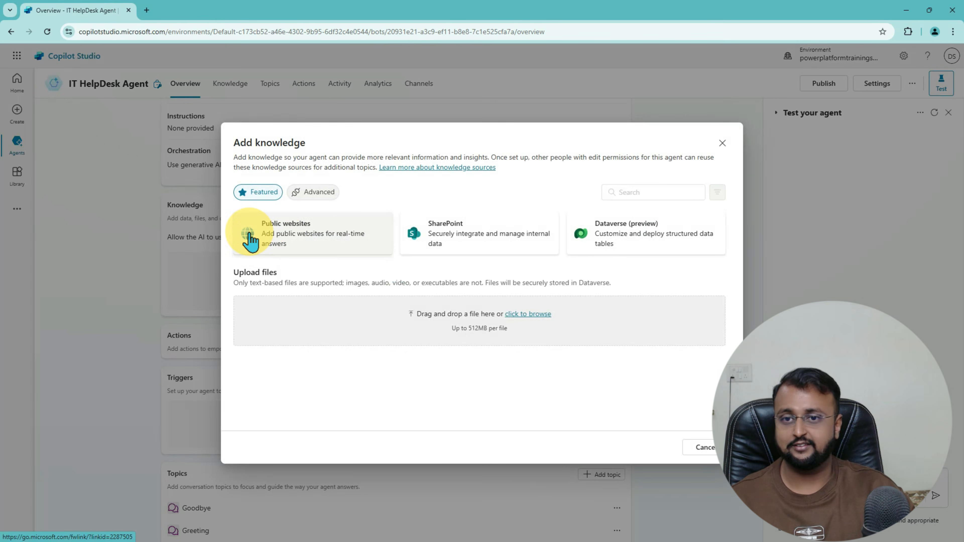
mouse_move(226, 207)
mouse_down()
mouse_move(576, 267)
mouse_move(730, 264)
mouse_up()
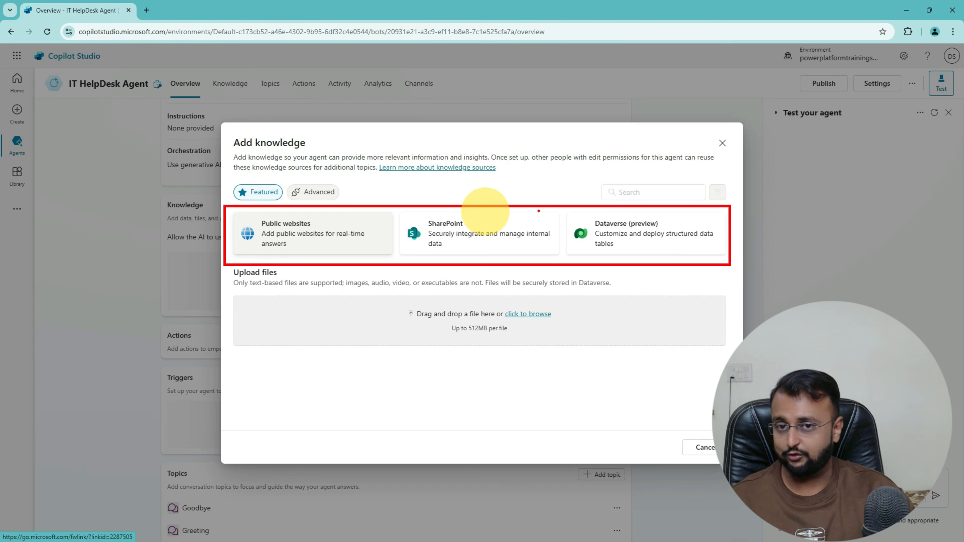
click(315, 193)
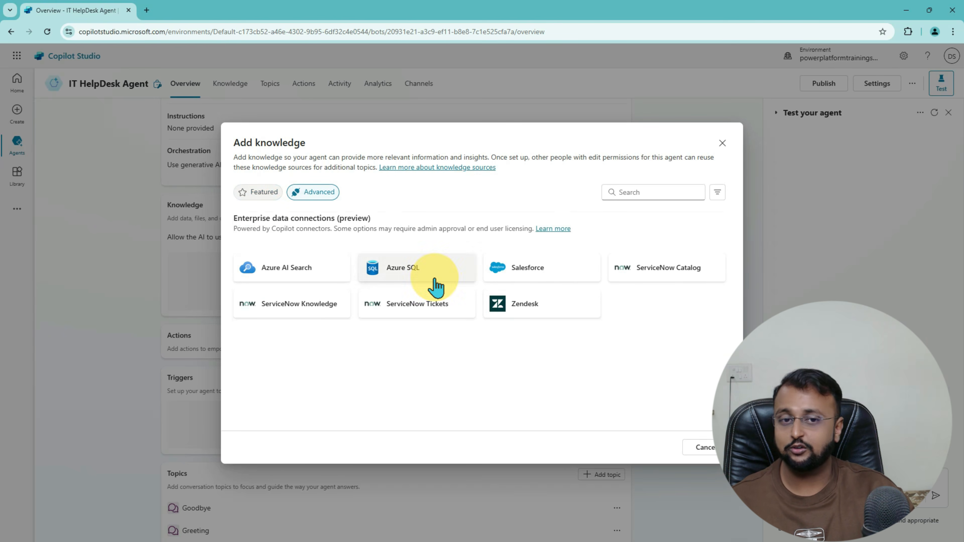
click(252, 193)
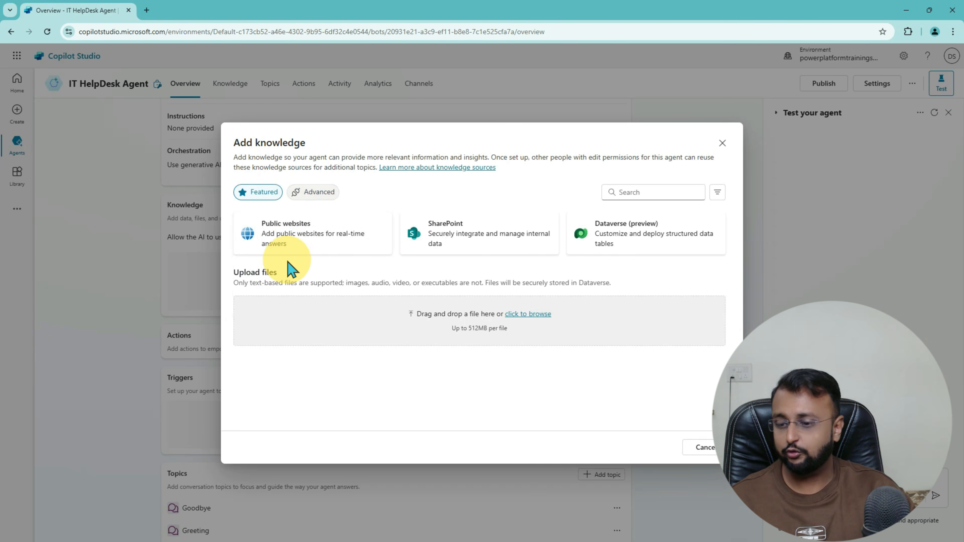
key(ctrl+2)
mouse_move(227, 205)
mouse_down()
mouse_move(535, 266)
mouse_move(749, 267)
mouse_up()
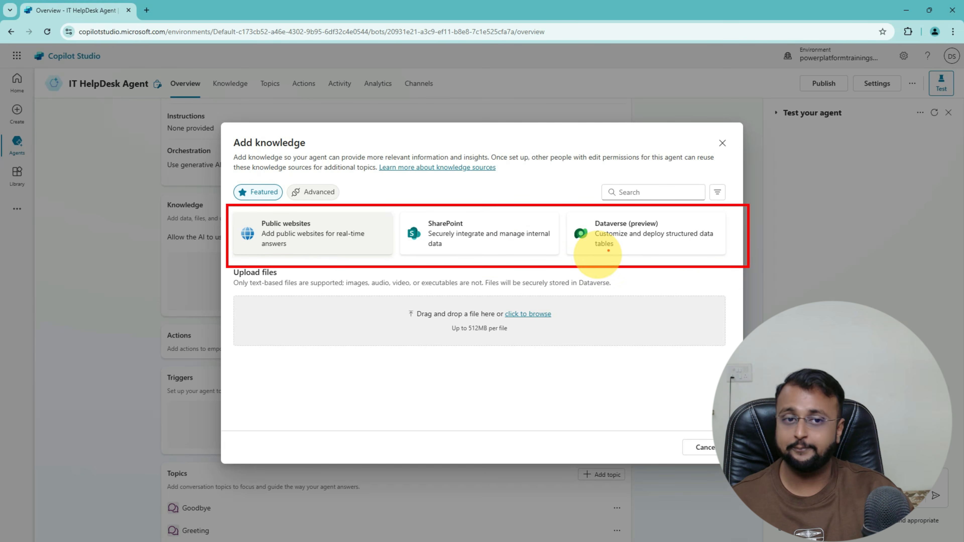
key(Escape)
click(309, 192)
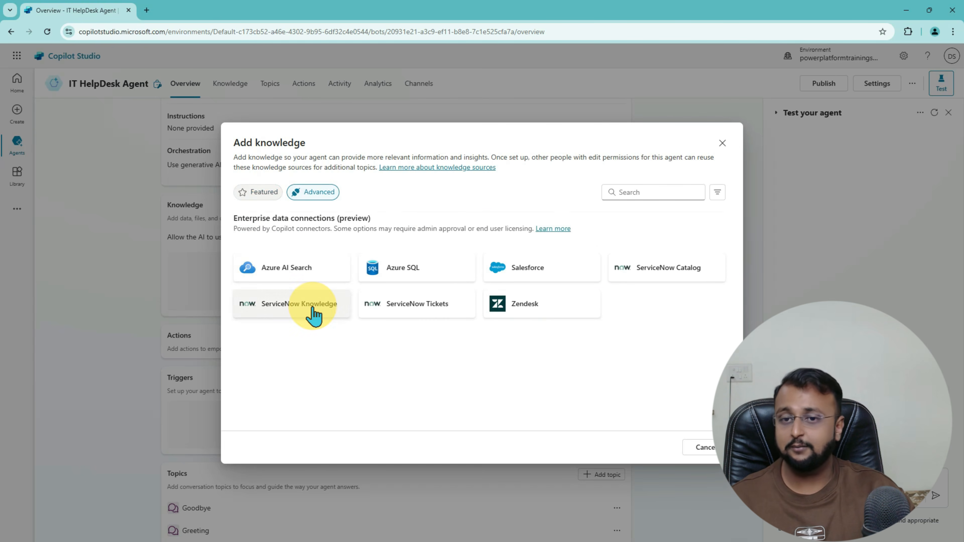
key(ctrl+2)
mouse_move(225, 239)
mouse_down()
mouse_move(703, 348)
mouse_move(740, 346)
mouse_up()
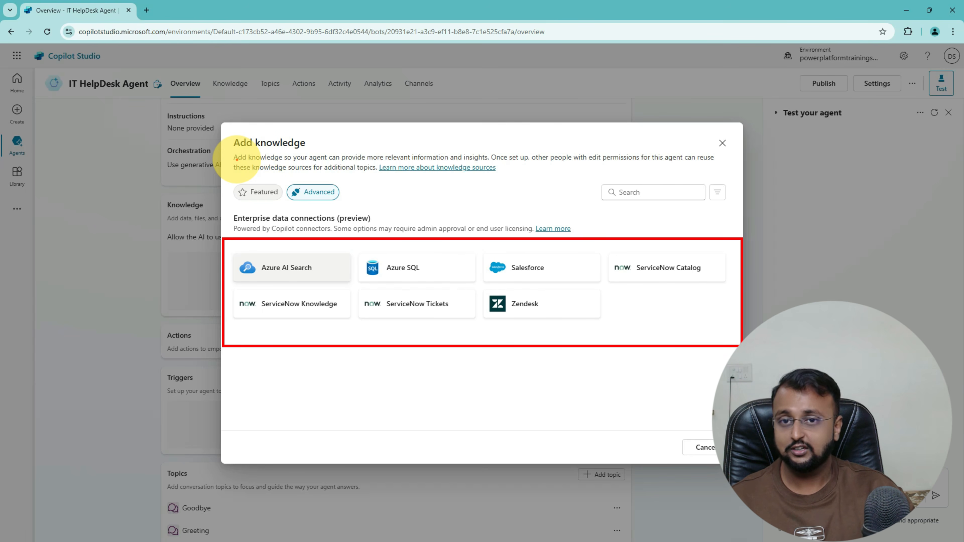
drag(237, 160, 484, 162)
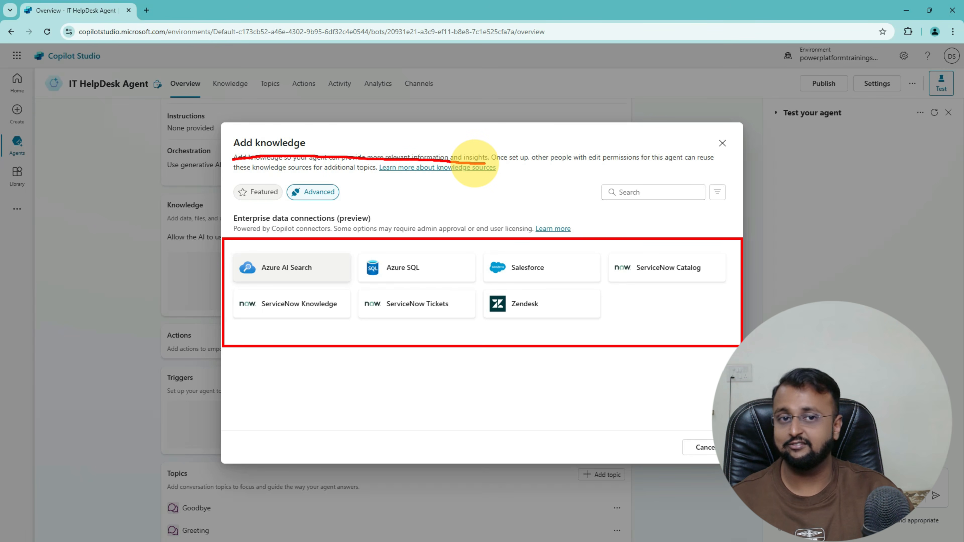
key(Escape)
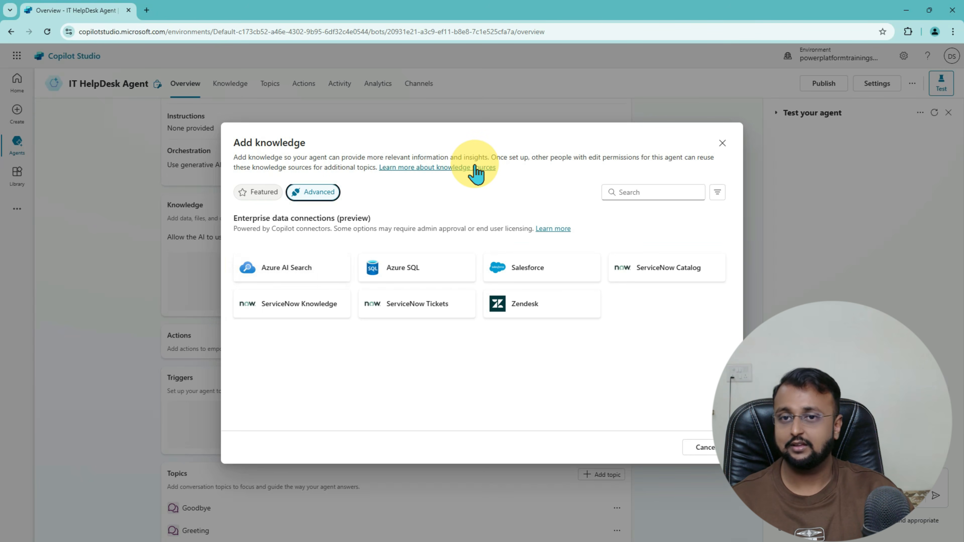
click(723, 144)
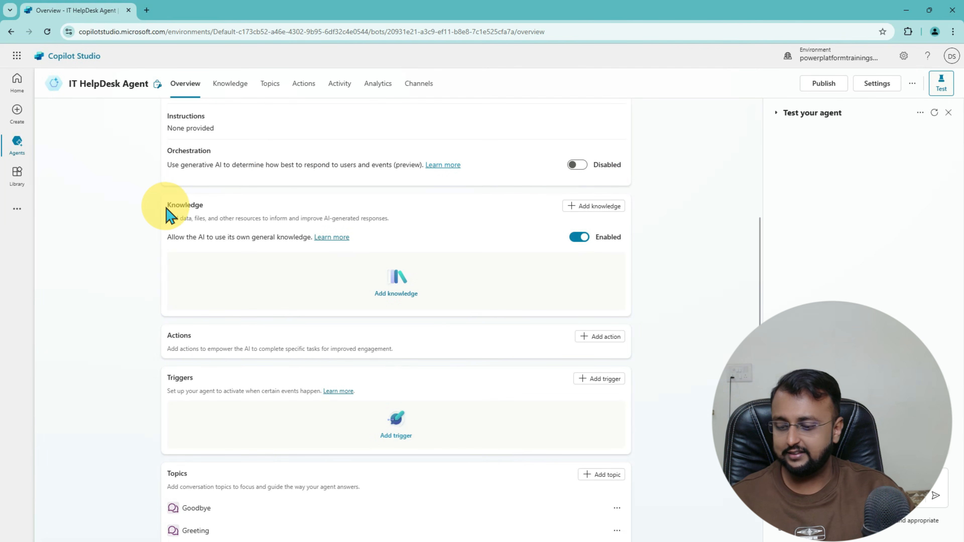
Step: Visit the Knowledge page and dismiss the Add knowledge dialog without adding a source
mouse_move(148, 183)
mouse_down()
mouse_move(517, 327)
mouse_move(642, 323)
mouse_up()
key(Escape)
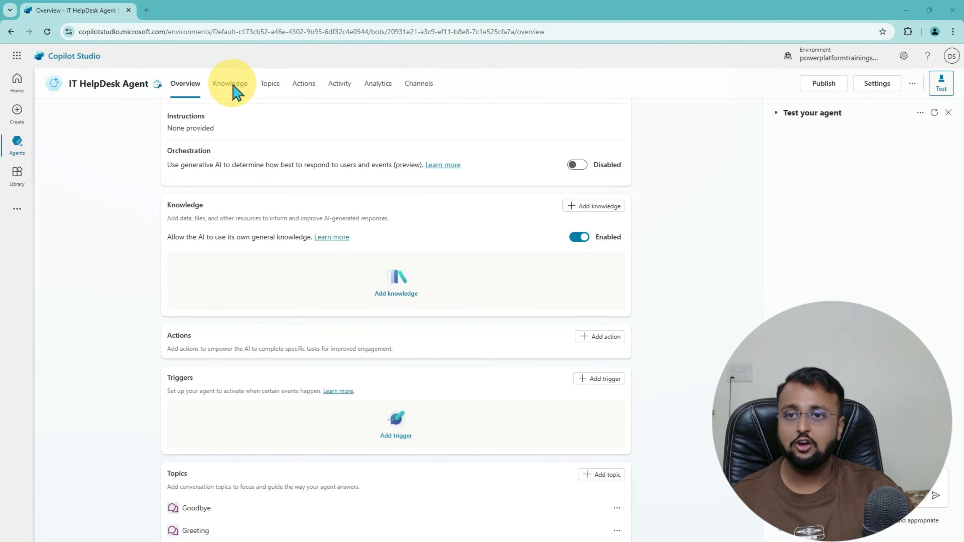
click(230, 87)
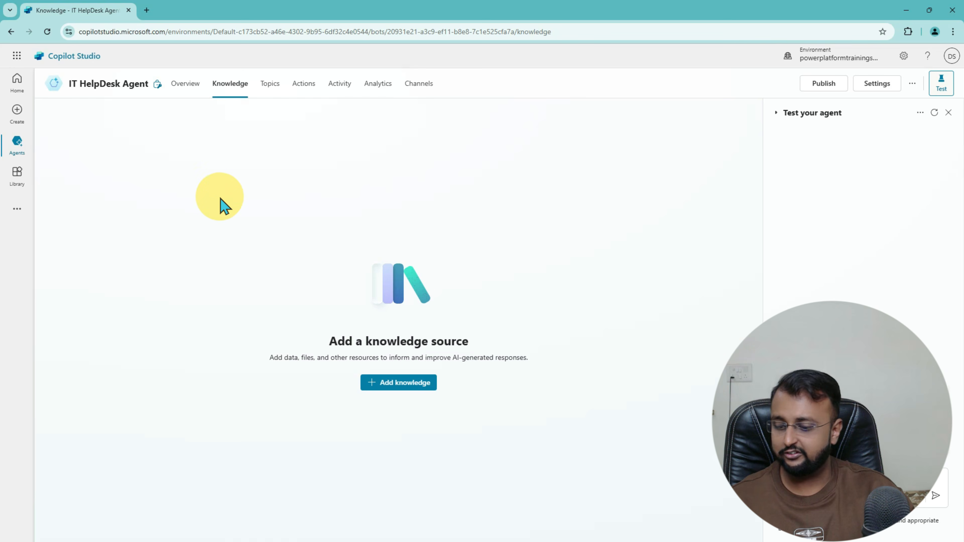
drag(213, 170, 594, 436)
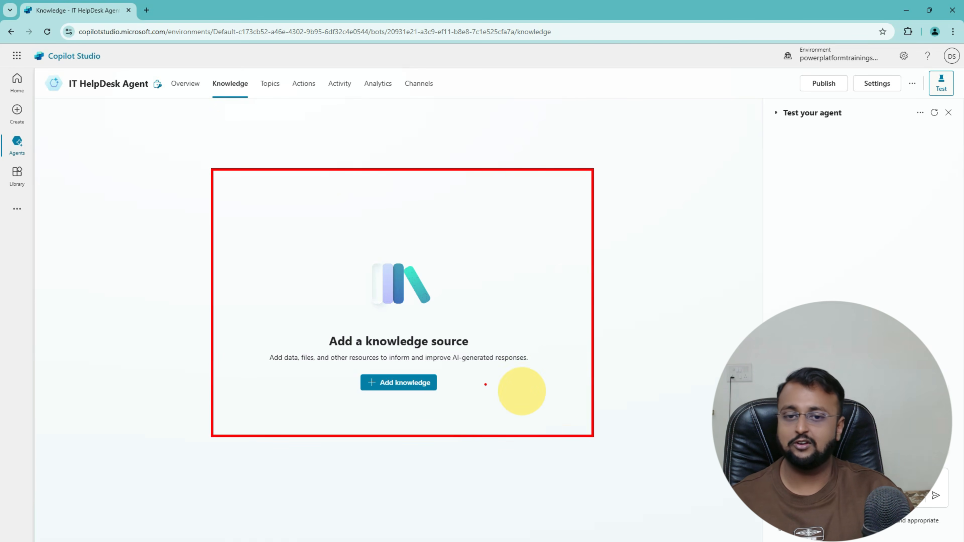
key(Escape)
click(397, 383)
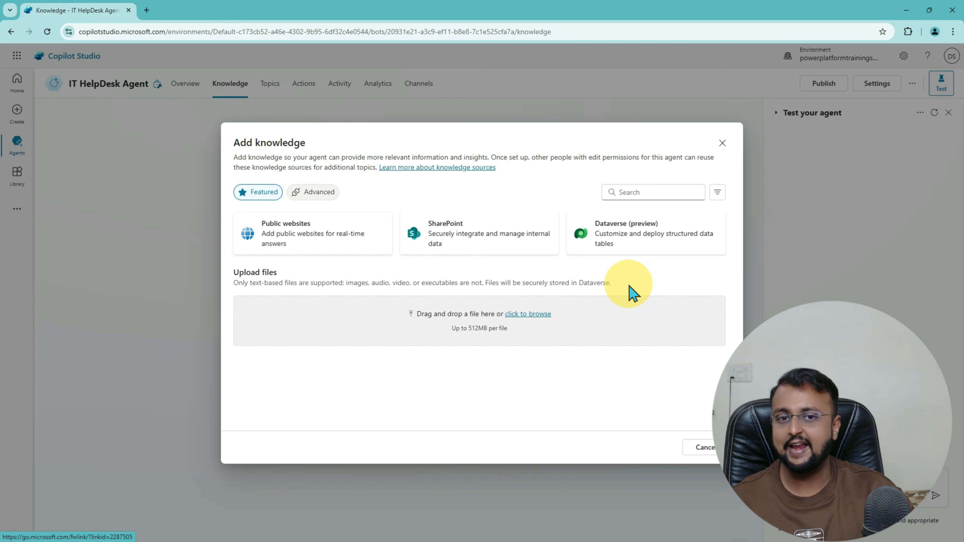
click(723, 143)
Step: Return to Overview and begin adding an action from the Actions section
click(189, 95)
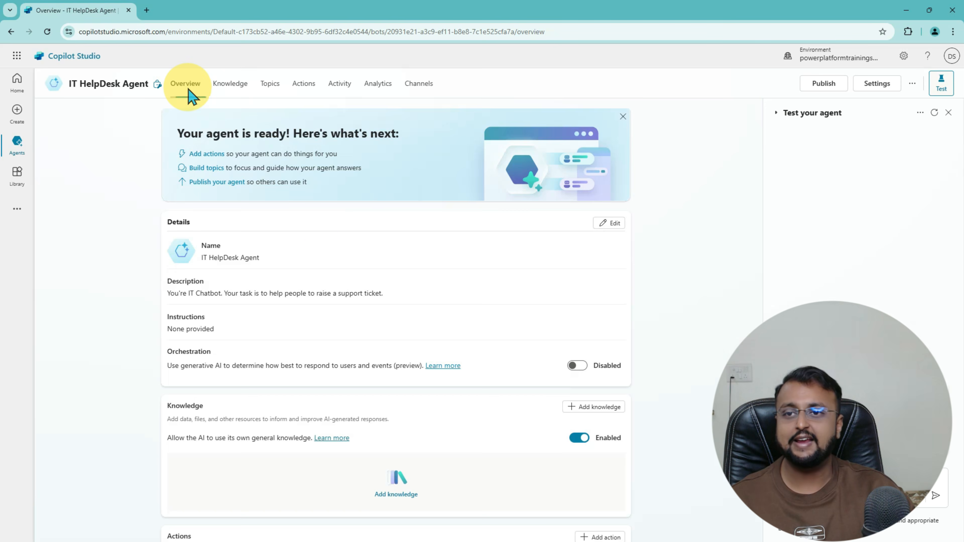
scroll(353, 312, down, 3)
scroll(353, 312, down, 5)
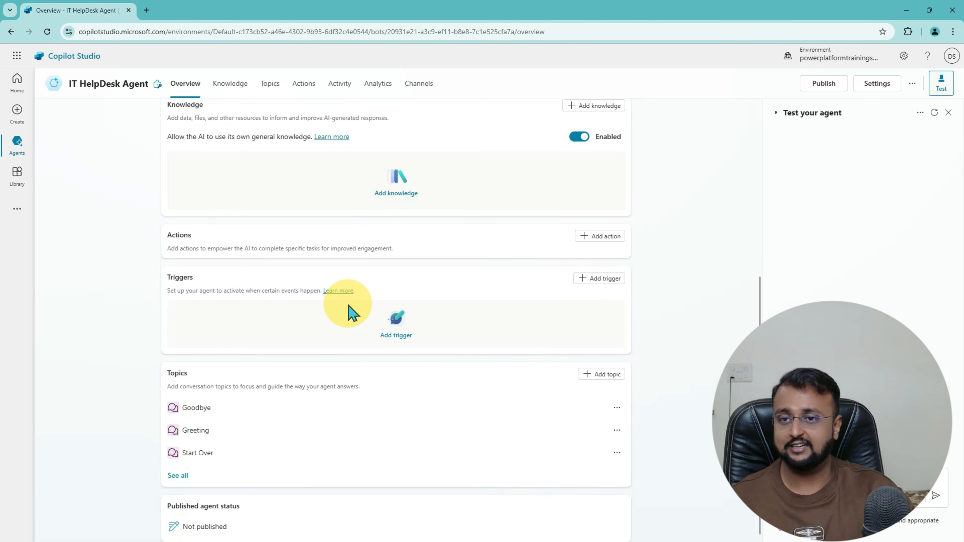
scroll(348, 306, up, 1)
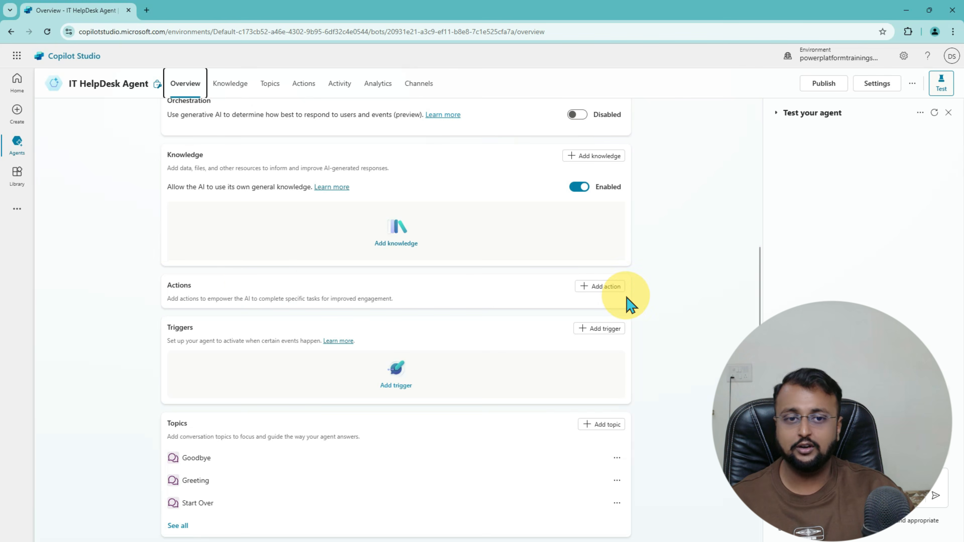
click(610, 289)
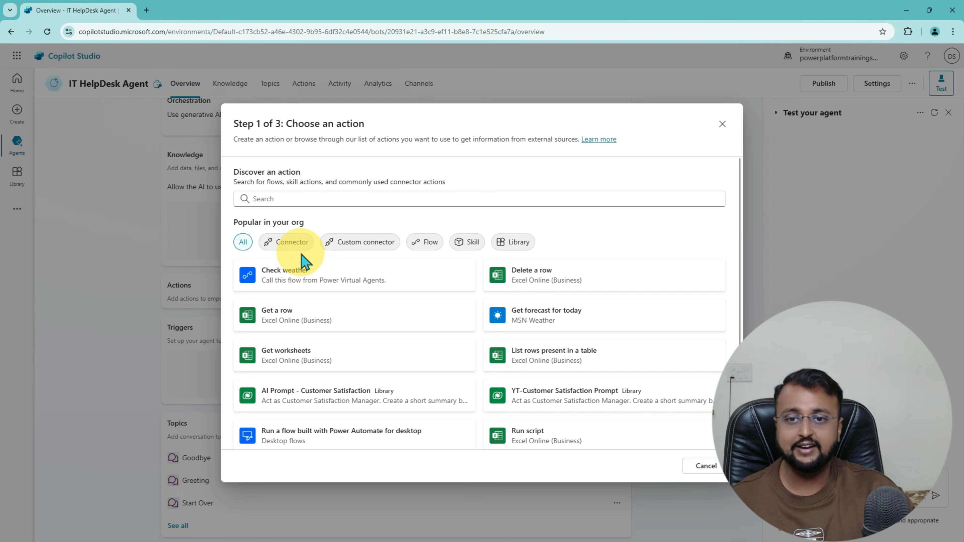
Step: Compare the Connector, Custom connector, Flow, Skill and Library action categories, then dismiss the picker
click(290, 249)
click(371, 249)
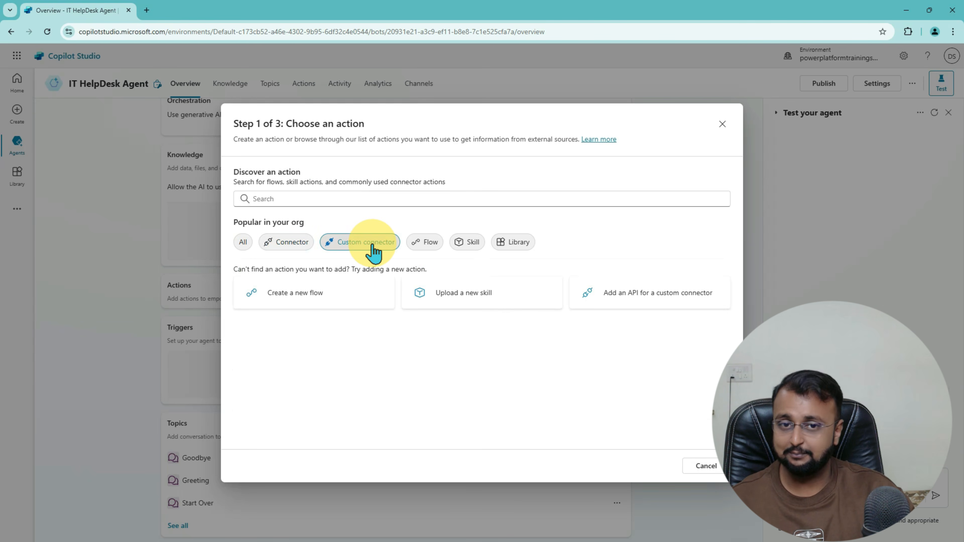
click(430, 245)
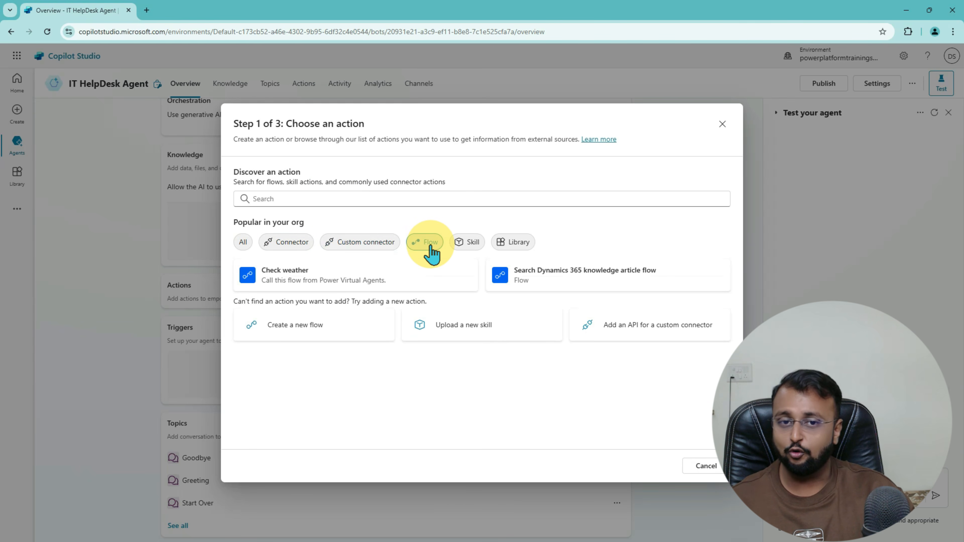
click(470, 245)
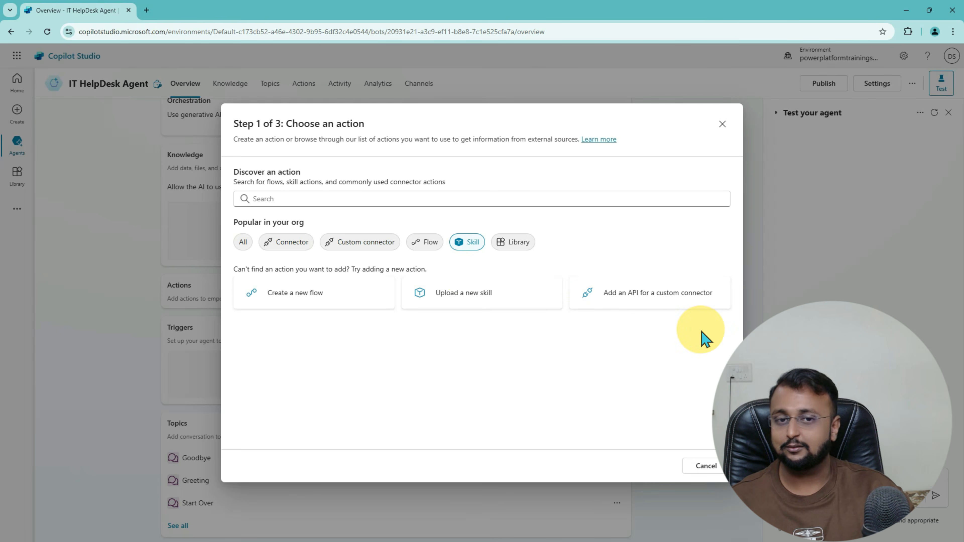
click(515, 244)
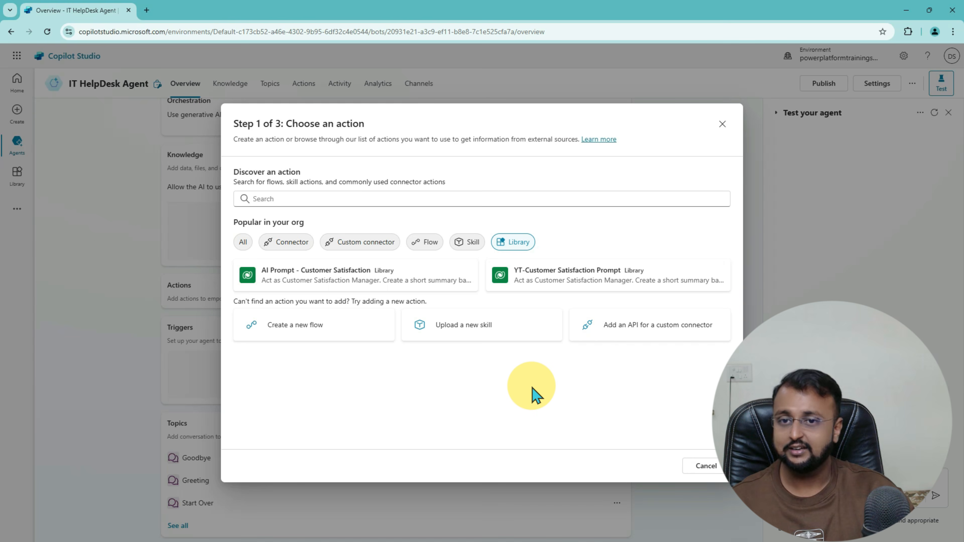
click(283, 245)
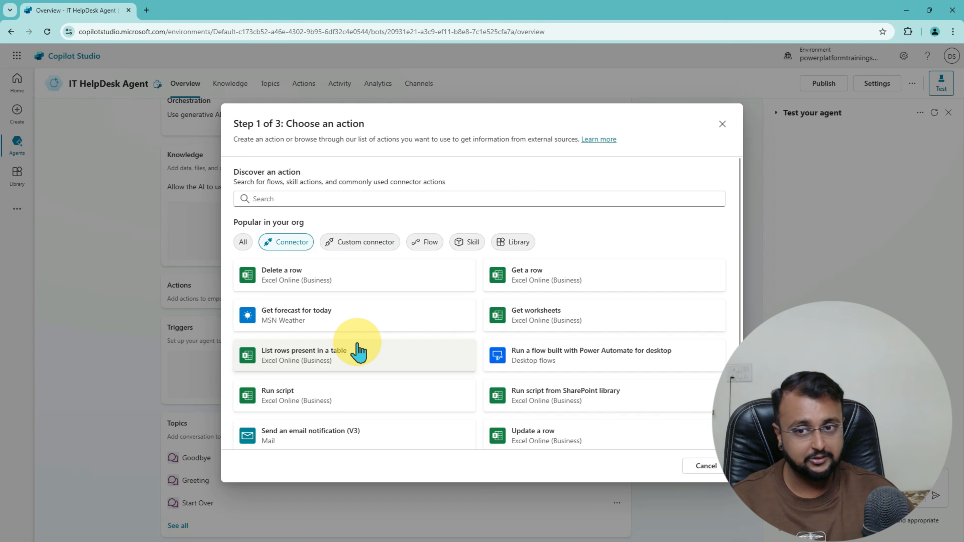
scroll(357, 351, down, 2)
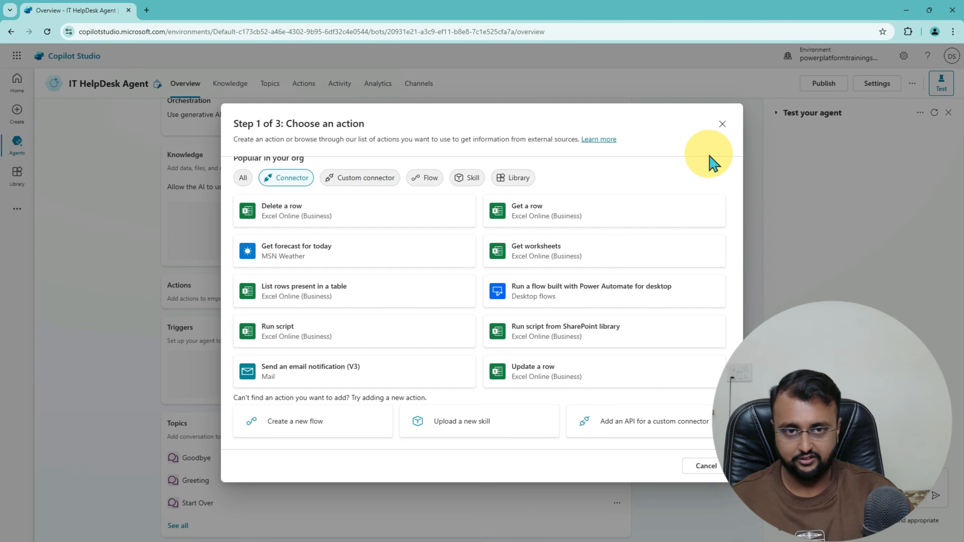
click(722, 124)
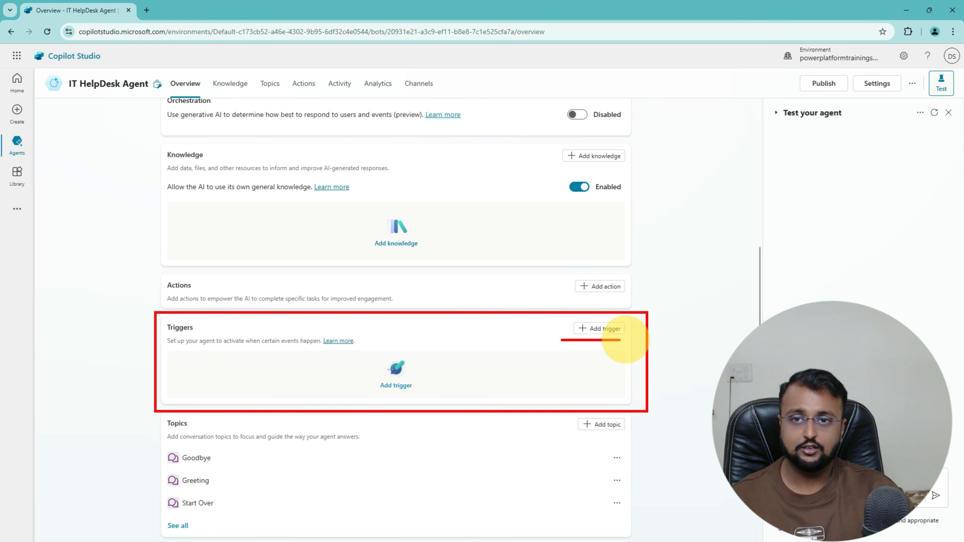
click(612, 330)
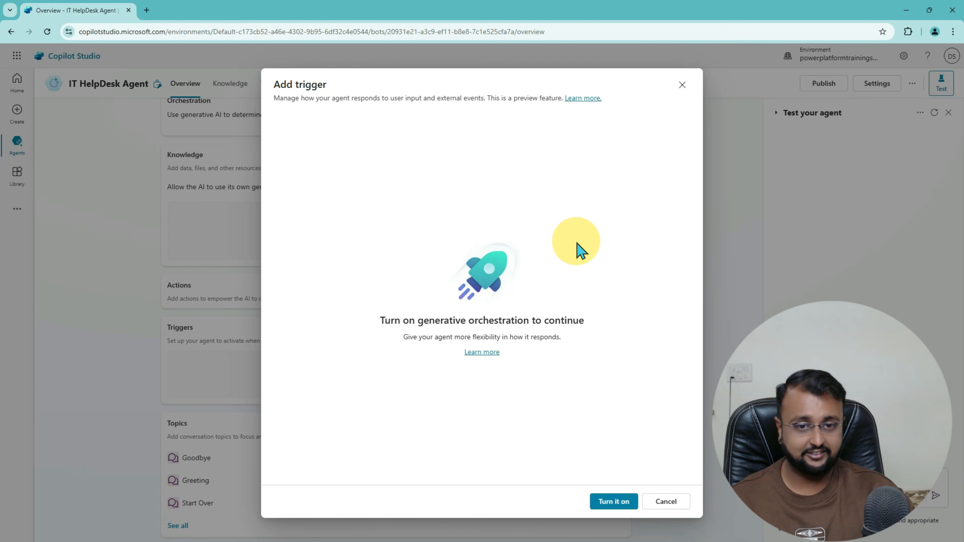
click(682, 85)
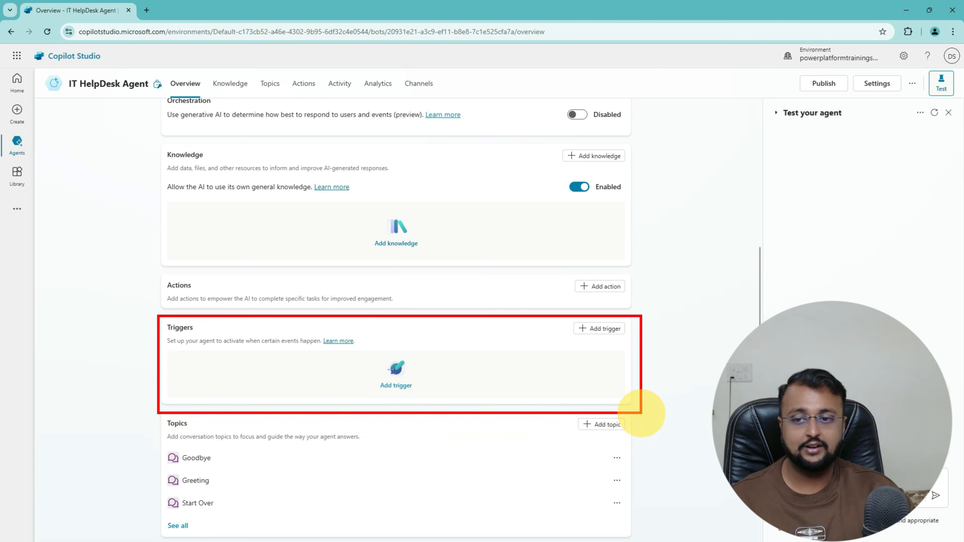
mouse_move(115, 352)
mouse_down()
mouse_move(148, 348)
mouse_move(142, 360)
mouse_up()
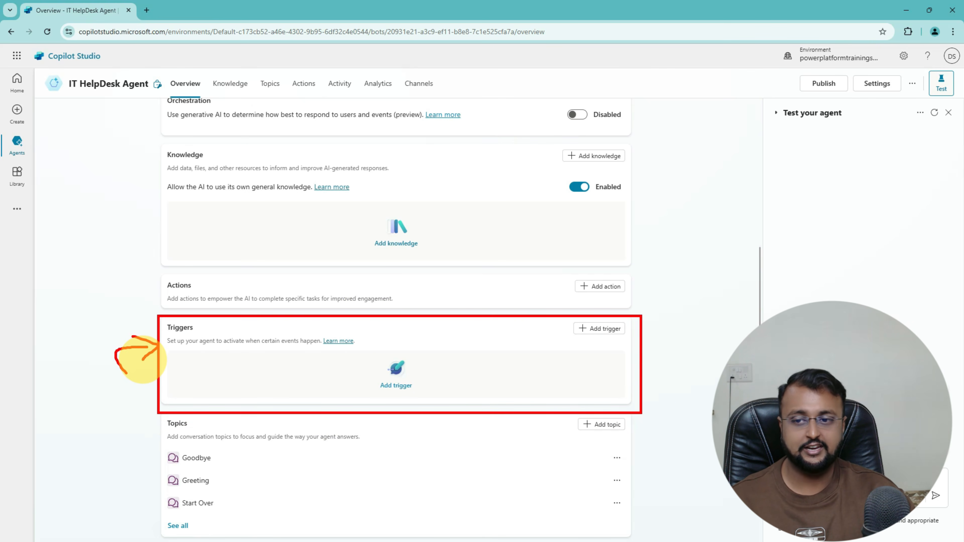
mouse_move(152, 267)
mouse_down()
mouse_move(154, 300)
mouse_move(249, 306)
mouse_up()
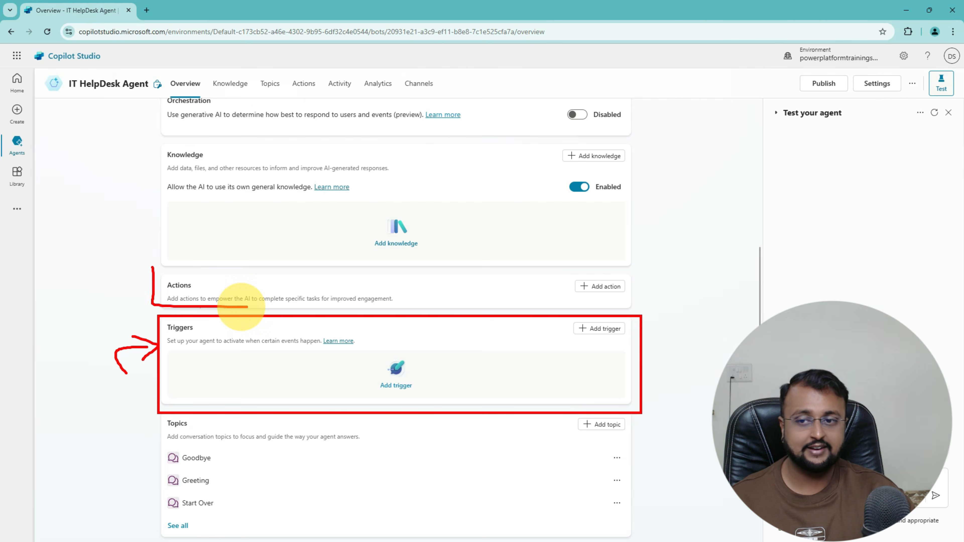
drag(125, 282, 162, 286)
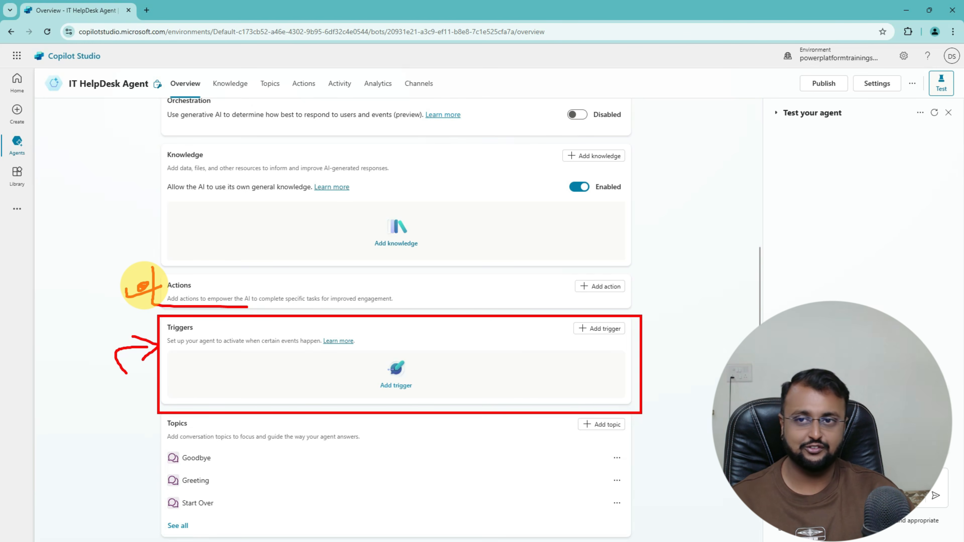
key(Escape)
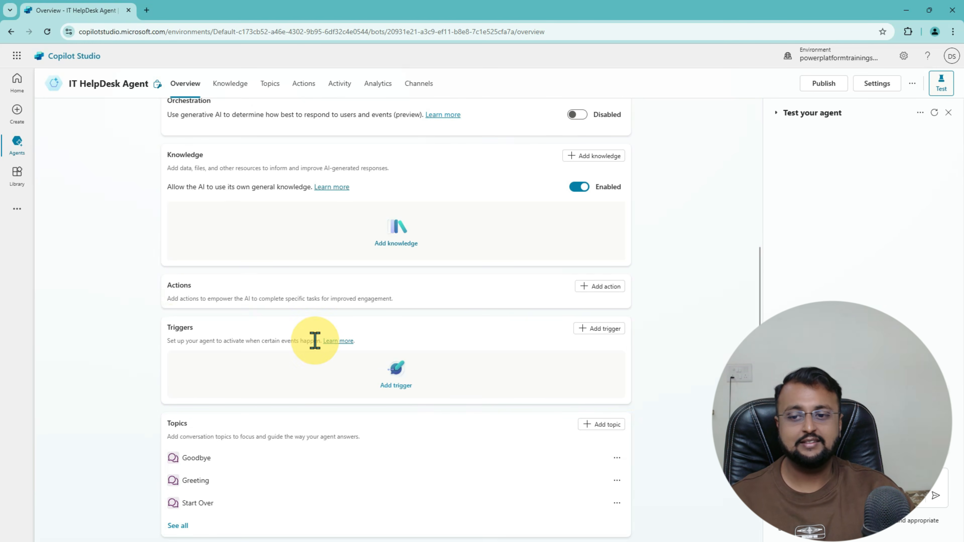
scroll(315, 348, down, 2)
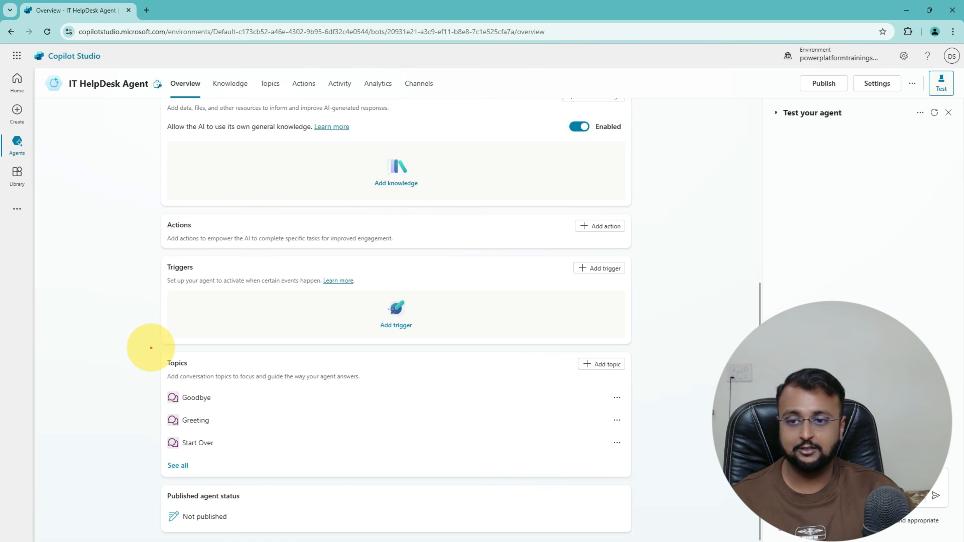
mouse_move(149, 347)
mouse_down()
mouse_move(350, 446)
mouse_move(585, 492)
mouse_move(642, 487)
mouse_up()
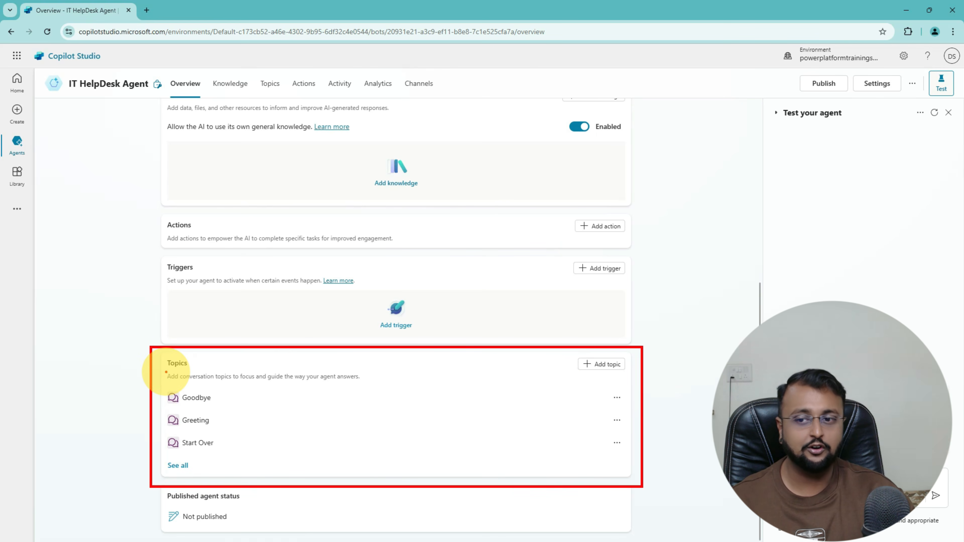
mouse_move(164, 370)
mouse_down()
mouse_move(176, 355)
mouse_move(199, 372)
mouse_up()
key(Escape)
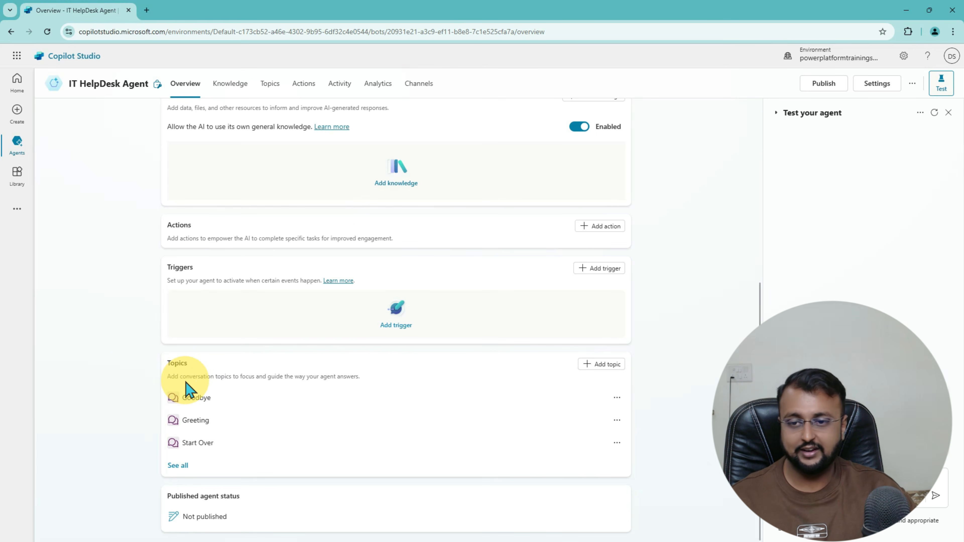
Step: Go to the Topics page and filter it to the System (9) topics
click(273, 93)
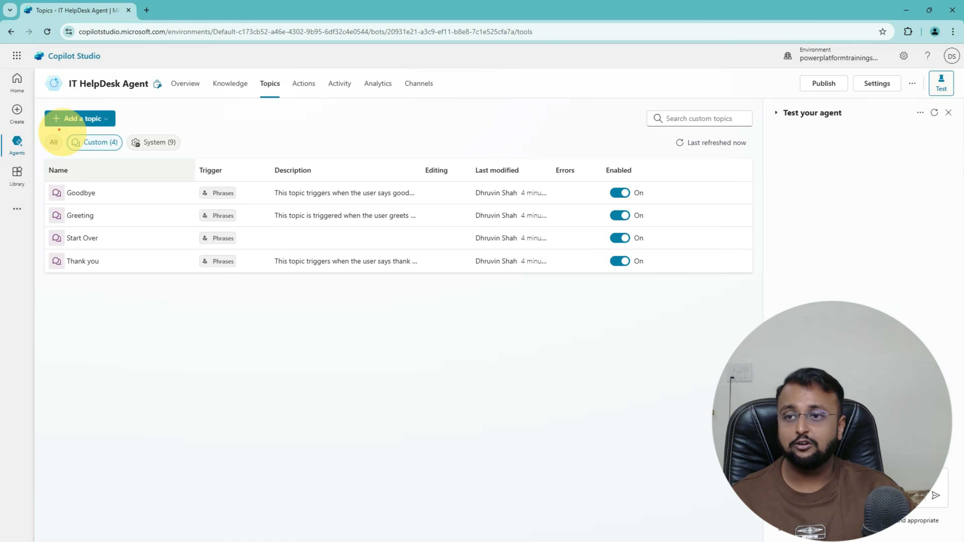
mouse_move(211, 138)
mouse_down()
mouse_move(247, 128)
mouse_move(258, 151)
mouse_up()
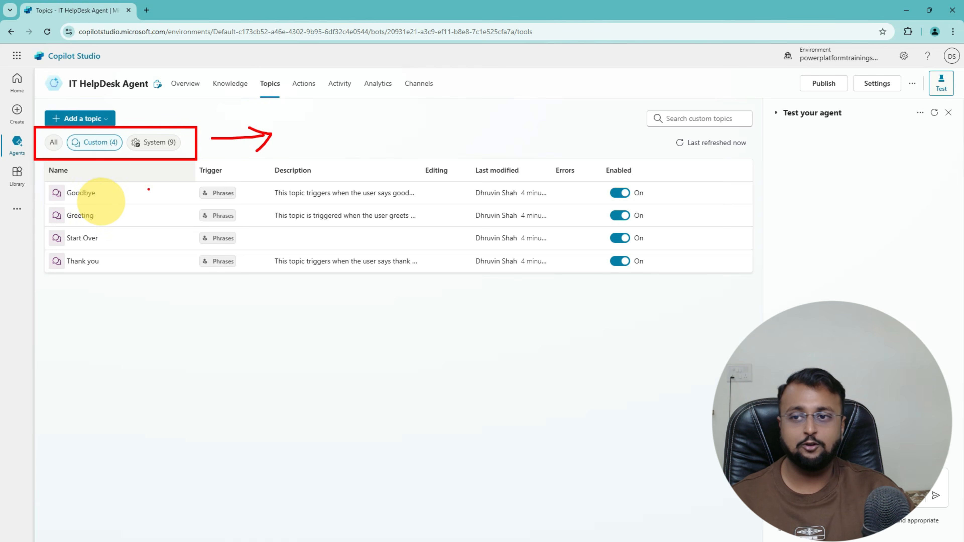
drag(135, 224, 151, 162)
drag(155, 183, 152, 166)
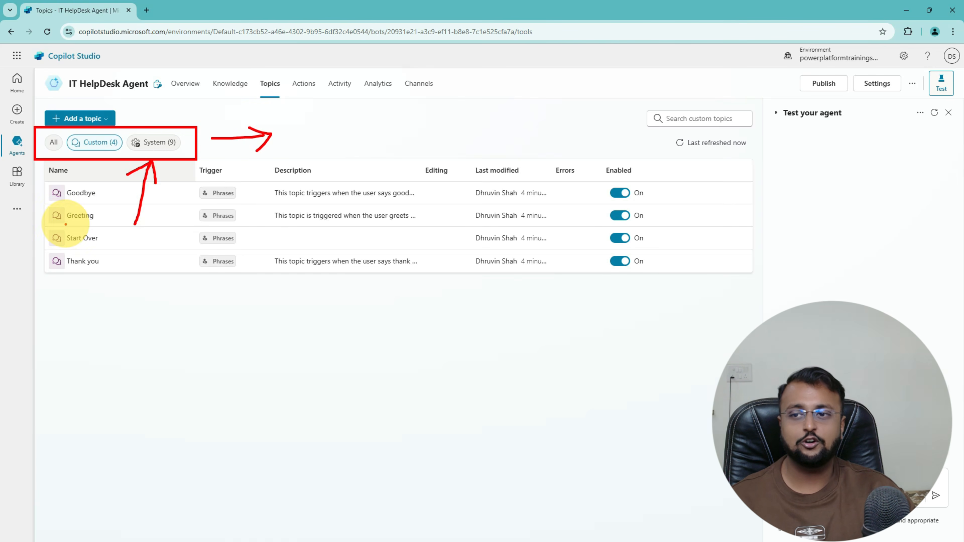
mouse_move(65, 224)
mouse_down()
mouse_move(88, 166)
mouse_move(89, 193)
mouse_up()
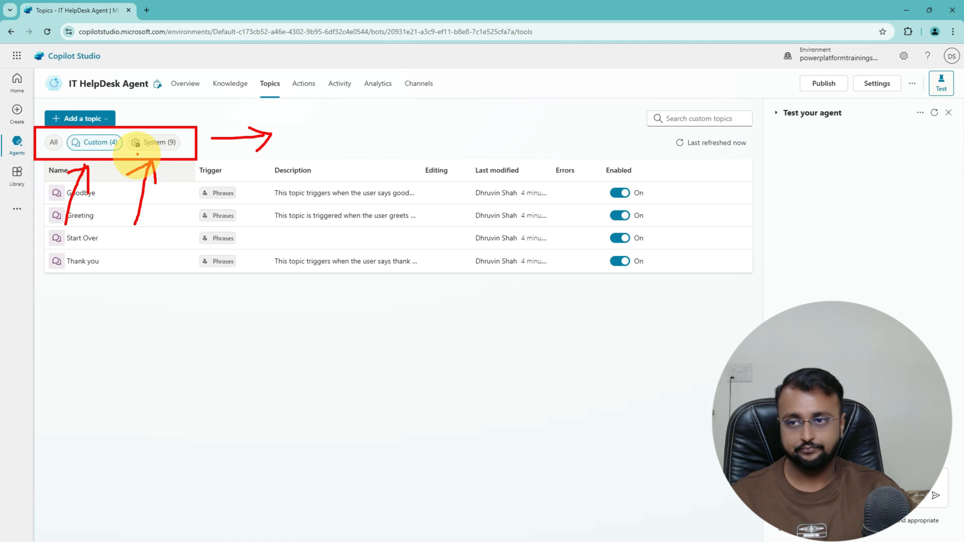
key(Escape)
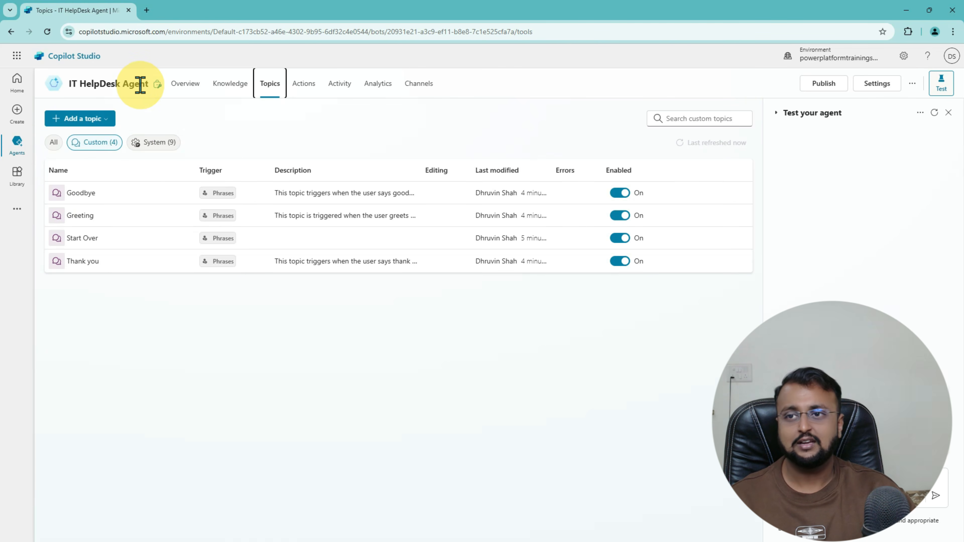
click(158, 150)
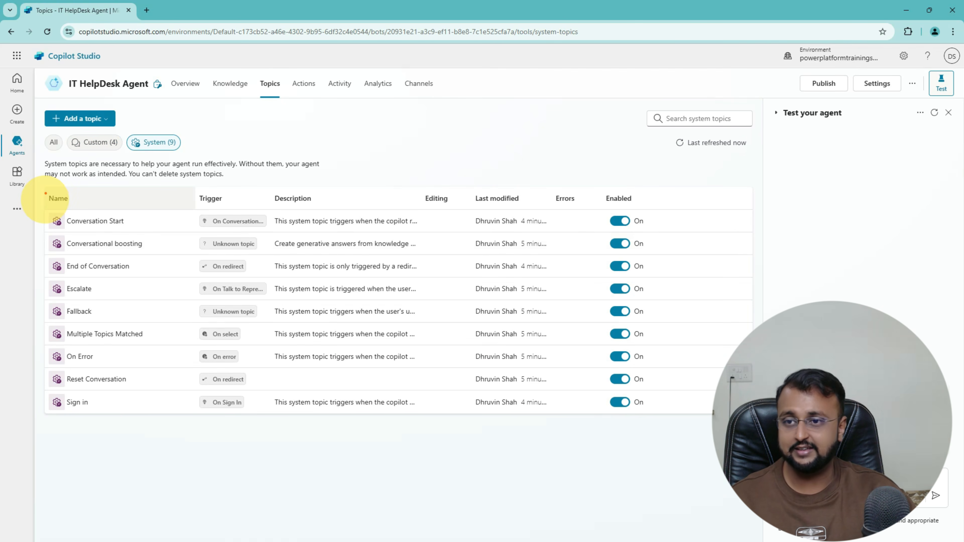
Step: Look over the system topics table, then filter back to the Custom (4) topics
mouse_move(43, 181)
mouse_down()
mouse_move(442, 387)
mouse_move(704, 437)
mouse_up()
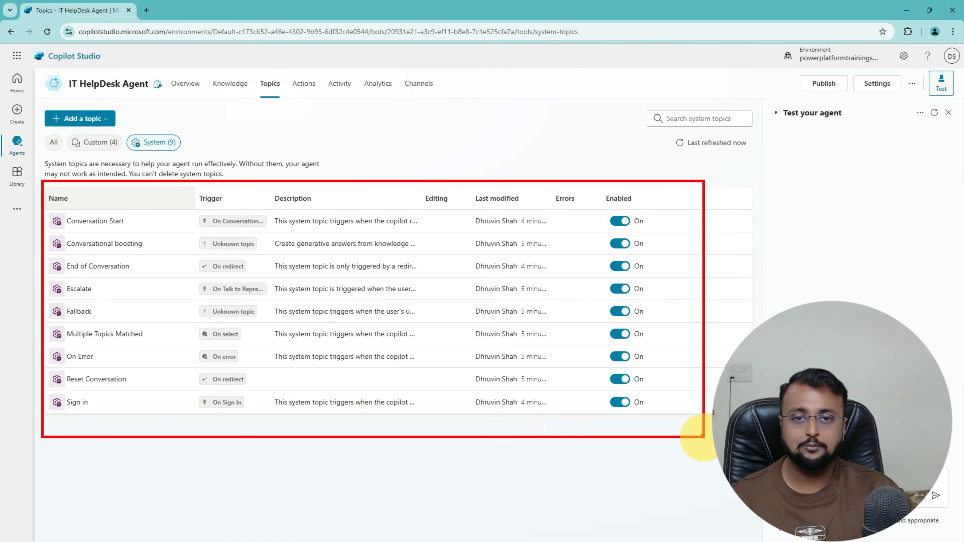
mouse_move(734, 188)
mouse_down()
mouse_move(717, 188)
mouse_move(740, 243)
mouse_move(738, 364)
mouse_move(706, 436)
mouse_up()
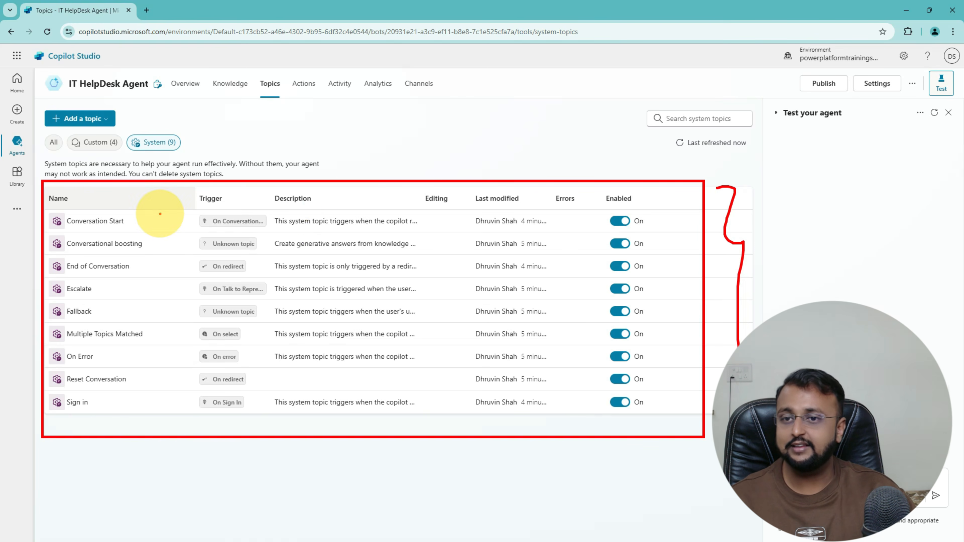
mouse_move(160, 214)
mouse_down()
mouse_move(168, 393)
mouse_move(154, 405)
mouse_up()
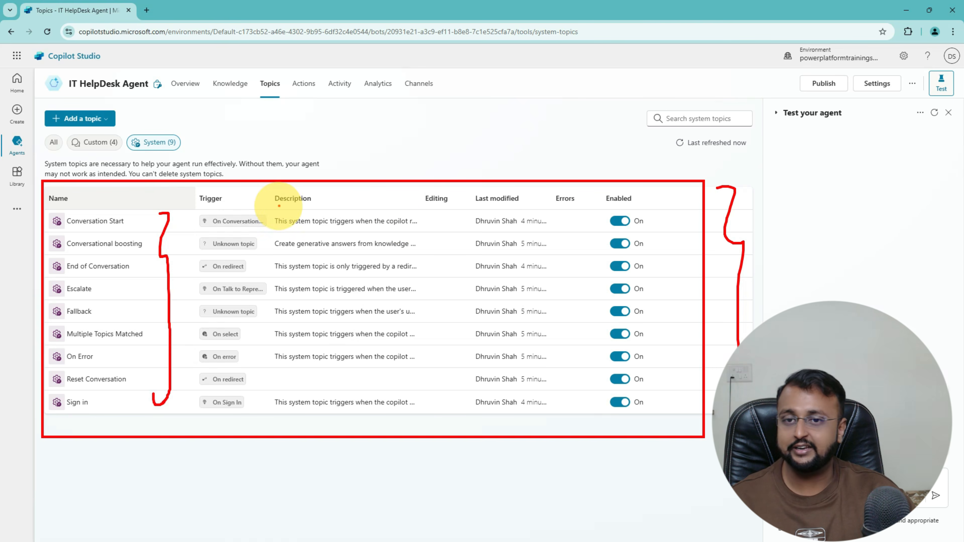
drag(276, 208, 298, 206)
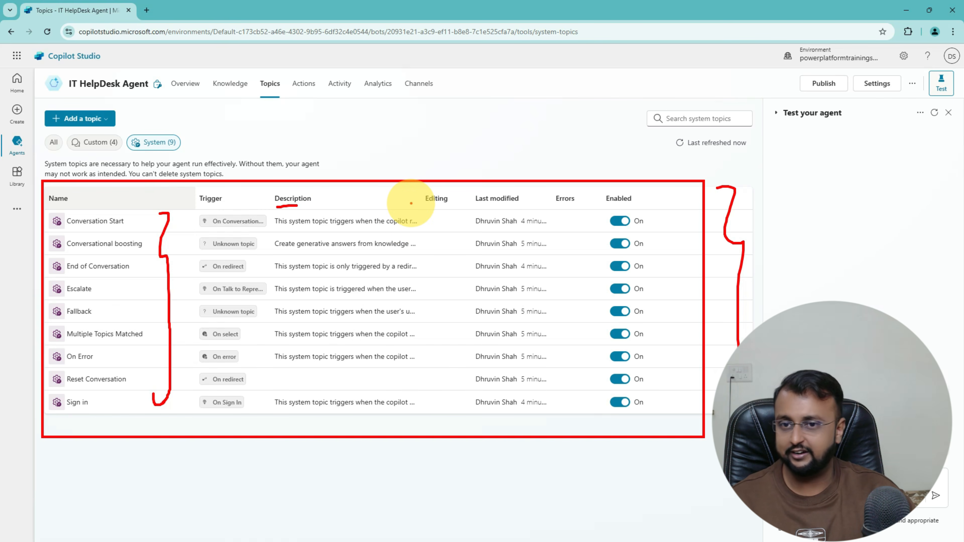
key(Escape)
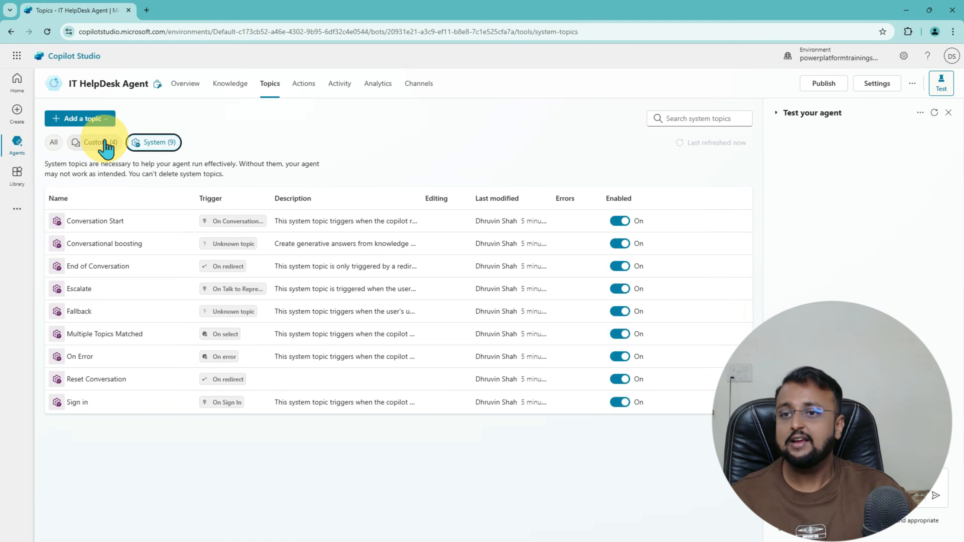
click(100, 142)
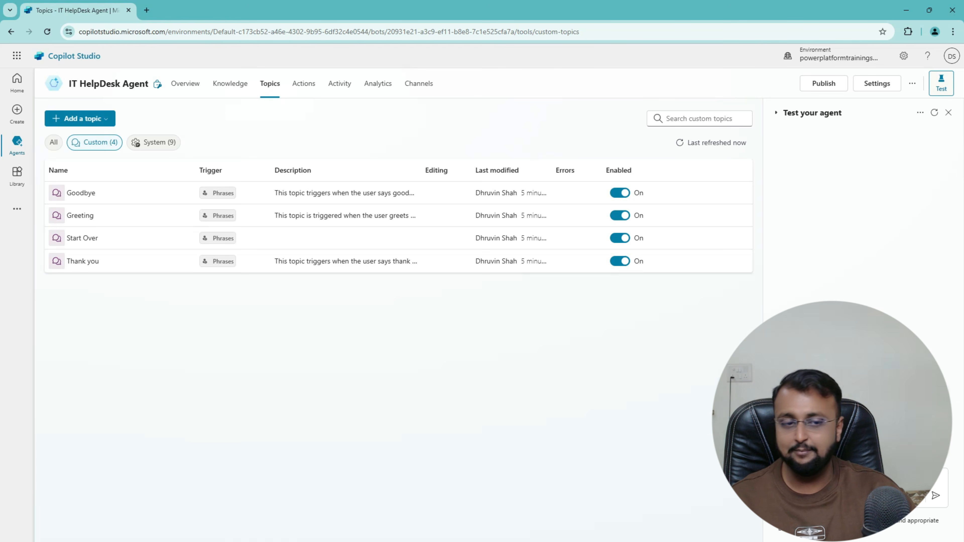
drag(770, 375, 956, 462)
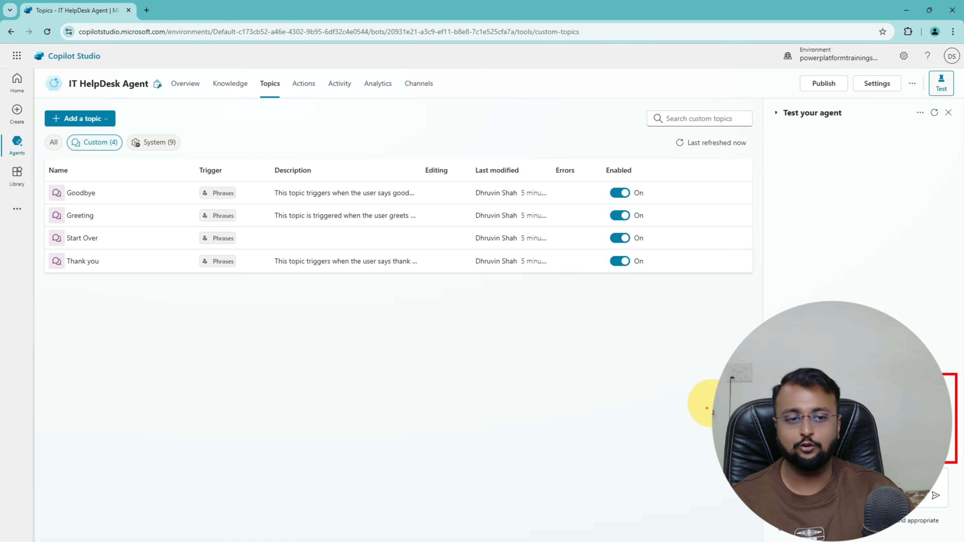
drag(702, 424, 726, 397)
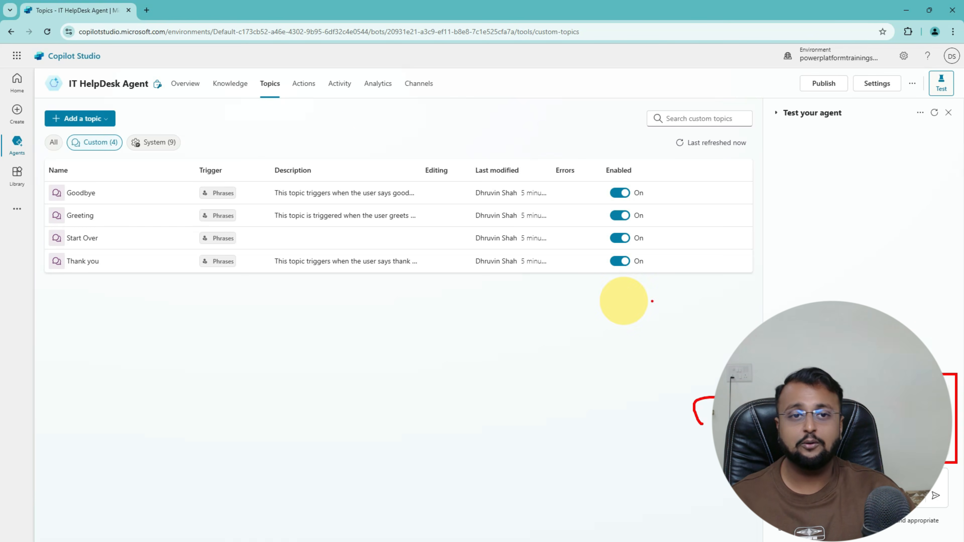
mouse_move(346, 147)
mouse_down()
mouse_move(366, 207)
mouse_move(333, 262)
mouse_up()
drag(727, 499, 755, 500)
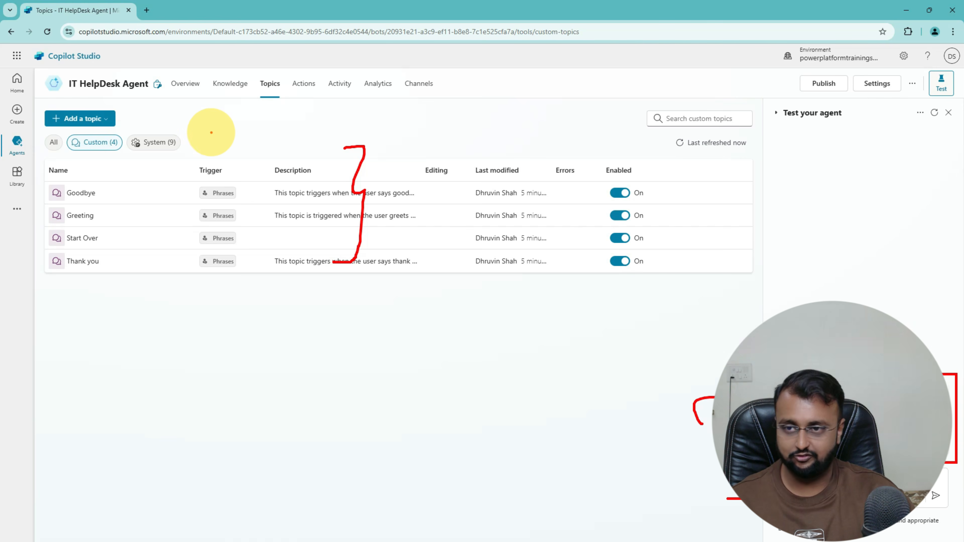
mouse_move(65, 226)
mouse_down()
mouse_move(105, 225)
mouse_move(65, 223)
mouse_up()
key(Escape)
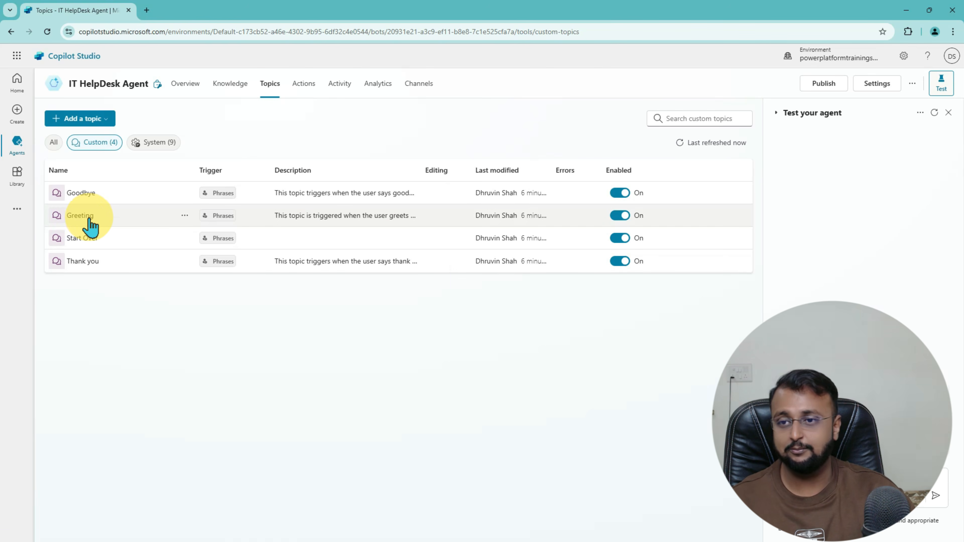
key(ctrl+2)
mouse_move(61, 222)
mouse_down()
mouse_move(100, 224)
mouse_move(100, 203)
mouse_up()
mouse_move(105, 272)
mouse_down()
mouse_move(62, 271)
mouse_move(96, 246)
mouse_move(116, 245)
mouse_up()
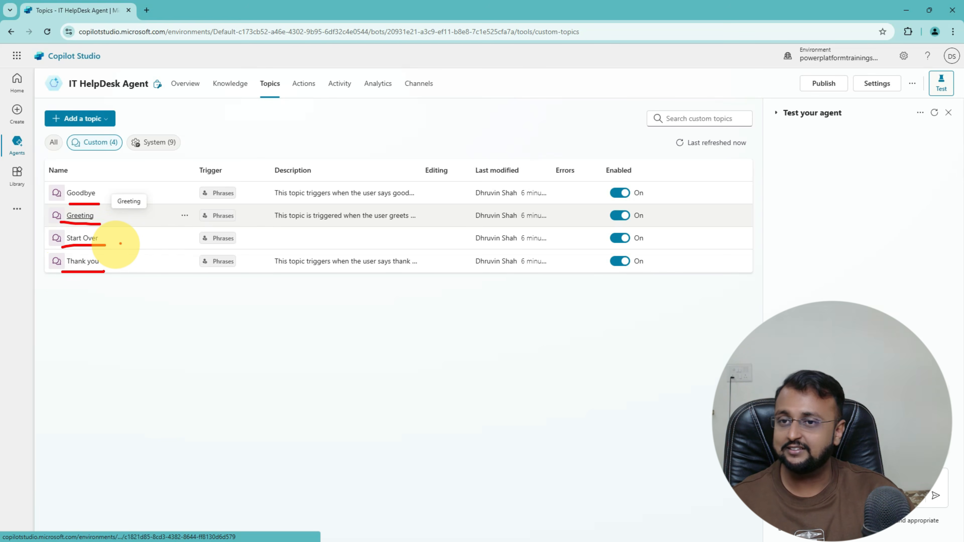
mouse_move(167, 171)
mouse_down()
mouse_move(176, 205)
mouse_move(162, 288)
mouse_up()
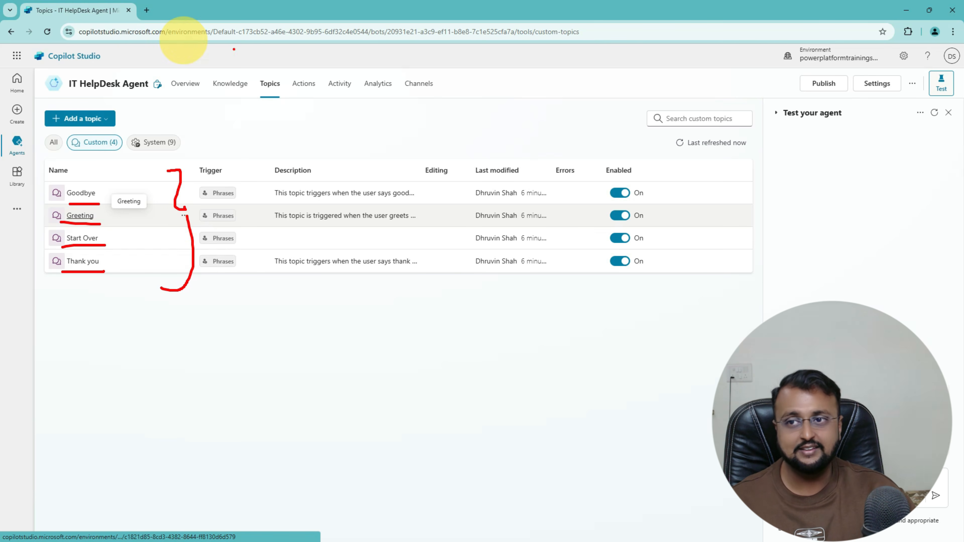
mouse_move(58, 93)
mouse_down()
mouse_move(150, 99)
mouse_move(118, 100)
mouse_up()
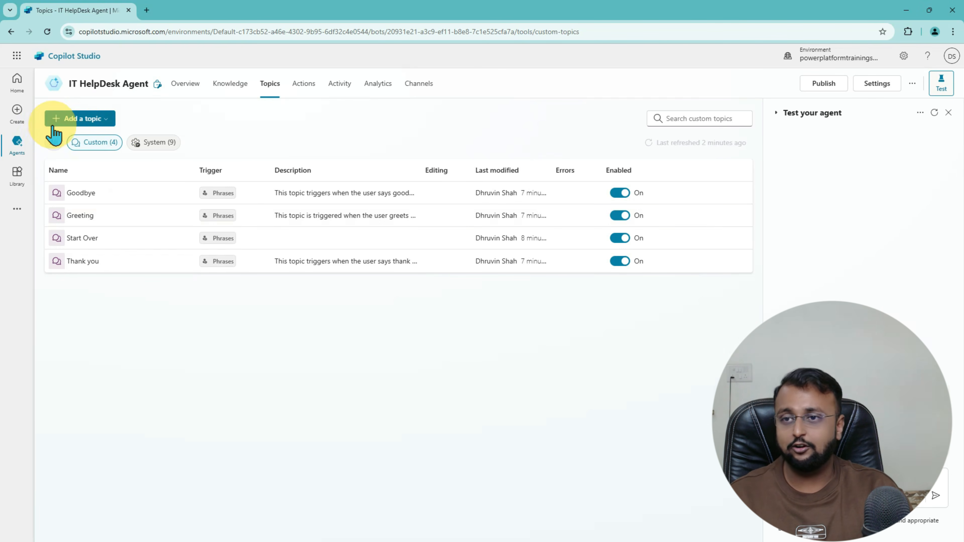
Step: From the Add a topic menu, choose Create from description with Copilot
click(88, 120)
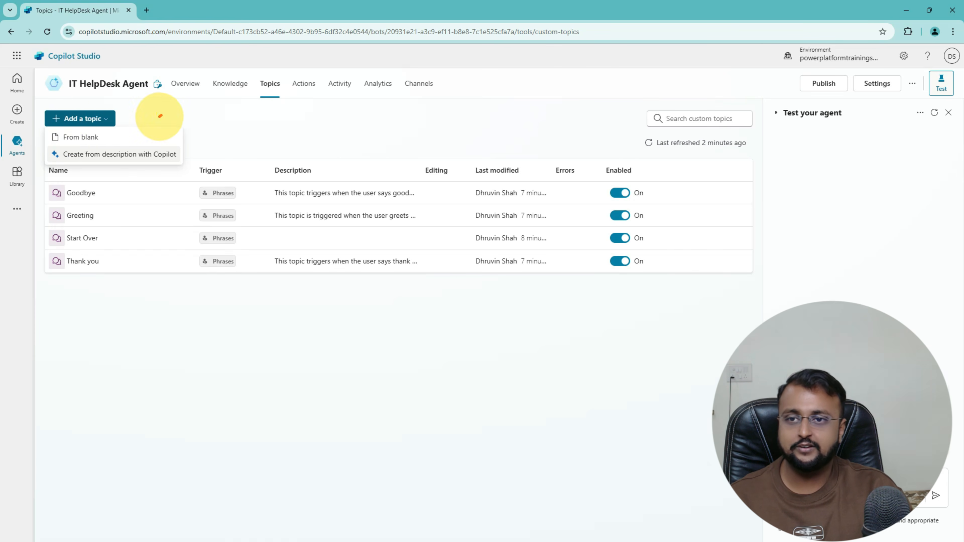
mouse_move(160, 116)
mouse_down()
mouse_move(188, 159)
mouse_move(142, 169)
mouse_up()
drag(53, 143, 98, 143)
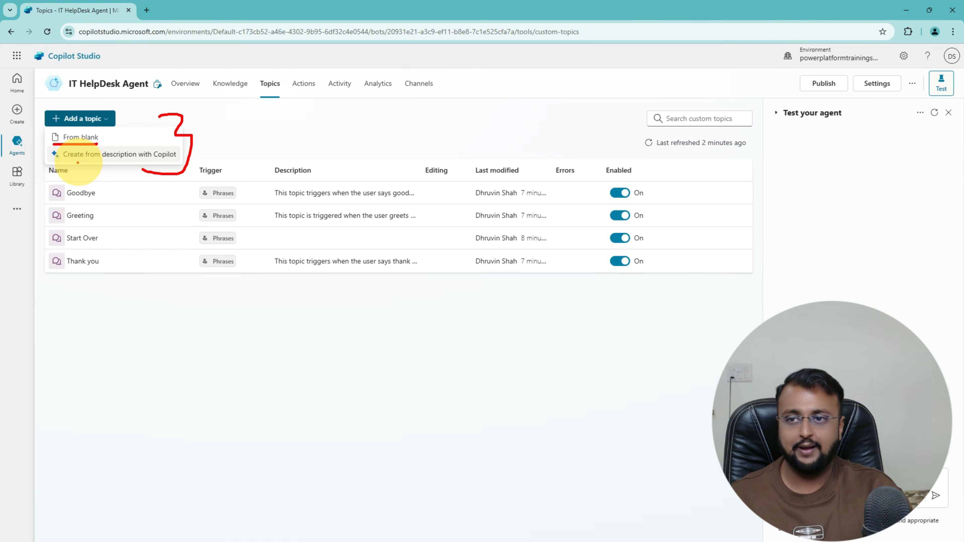
drag(49, 163, 172, 167)
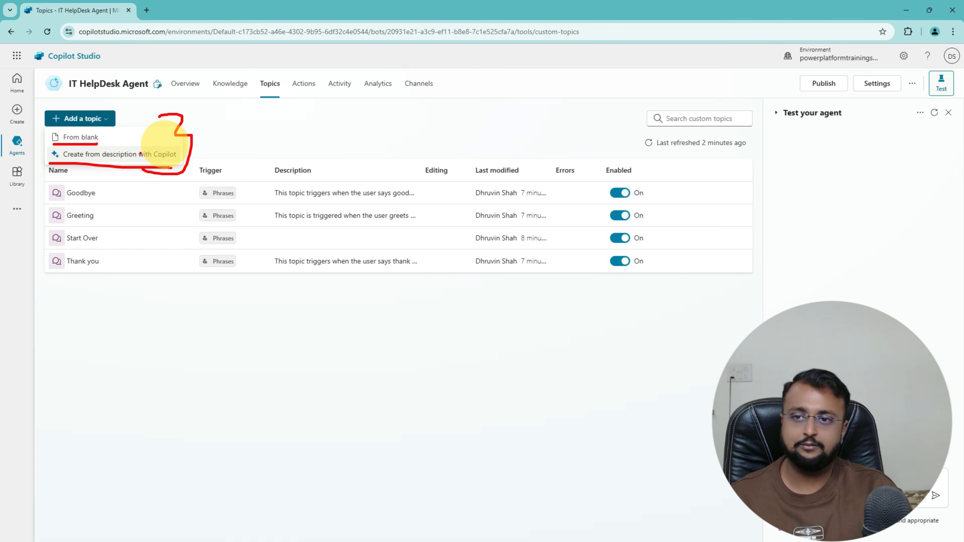
drag(197, 153, 246, 152)
mouse_move(224, 145)
mouse_down()
mouse_move(237, 161)
mouse_move(214, 169)
mouse_up()
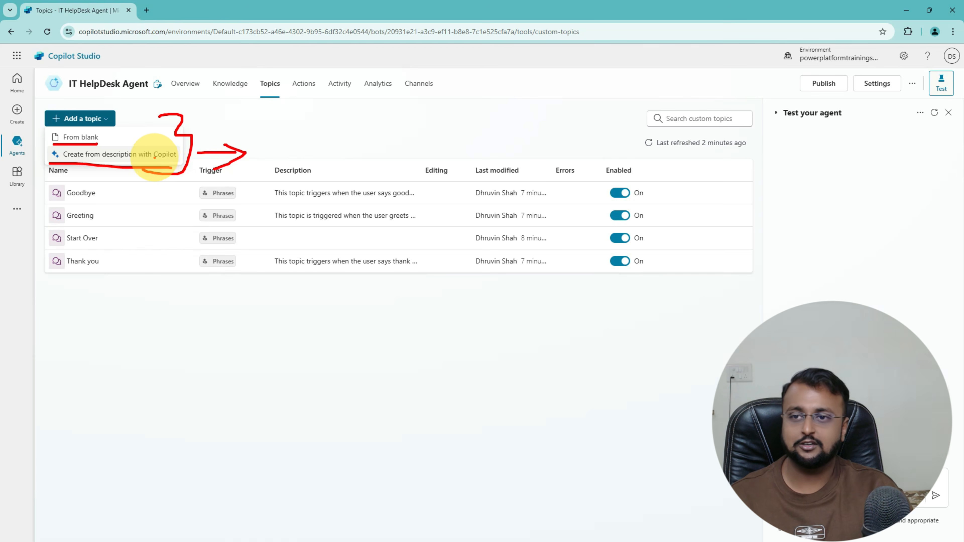
click(147, 160)
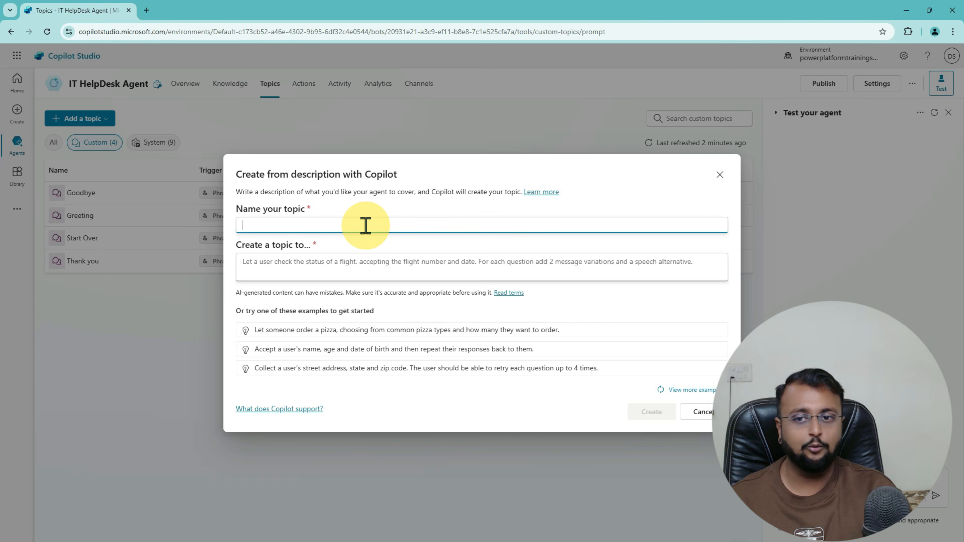
Step: Name the topic 'Raise a Support Ticket' and paste its support-ticket description with priority levels
click(365, 226)
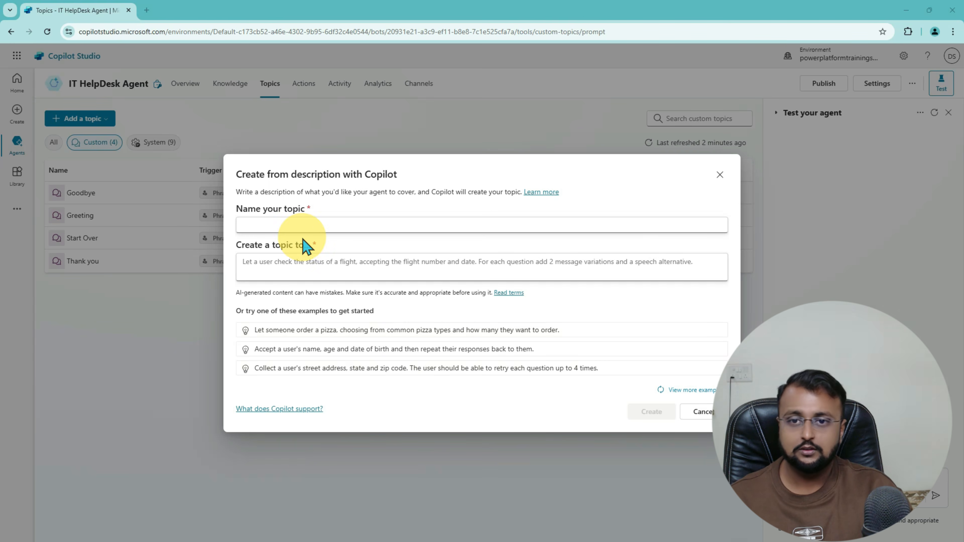
click(305, 222)
text(Raise a Support Ticket)
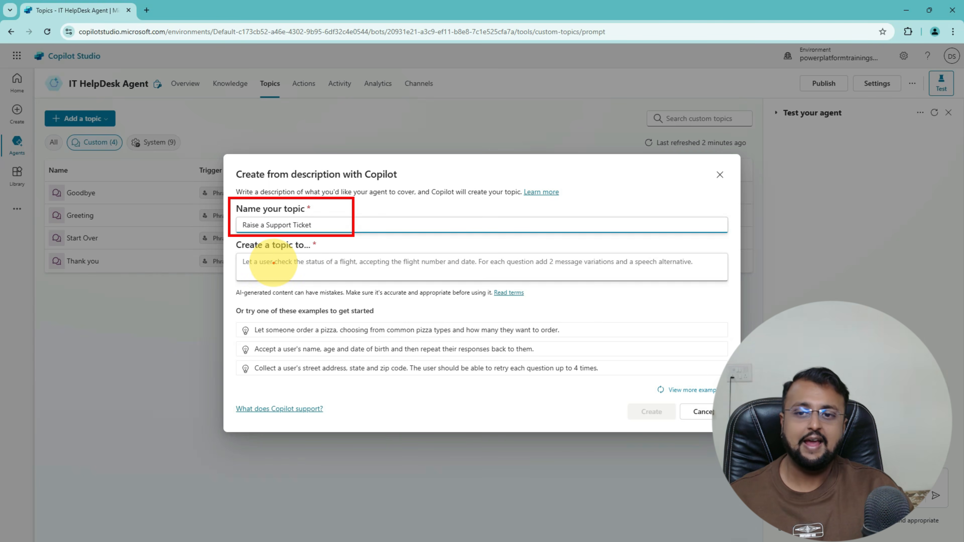
drag(245, 250, 296, 249)
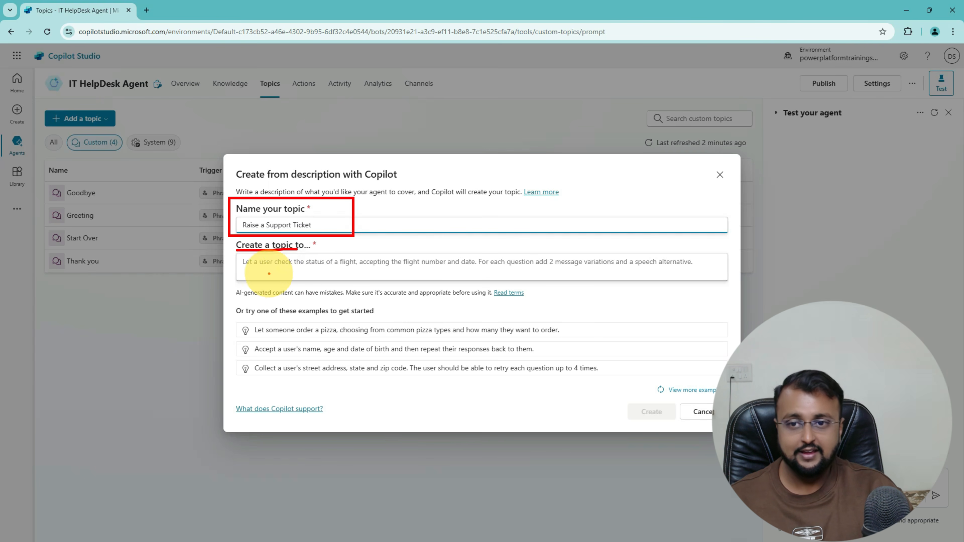
drag(244, 271, 705, 277)
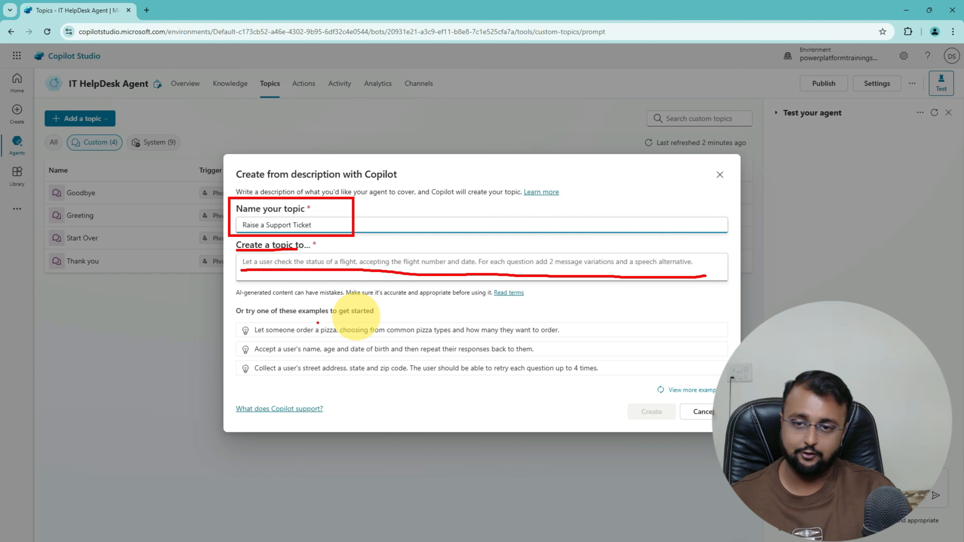
mouse_move(613, 312)
mouse_down()
mouse_move(635, 311)
mouse_move(646, 371)
mouse_move(624, 390)
mouse_up()
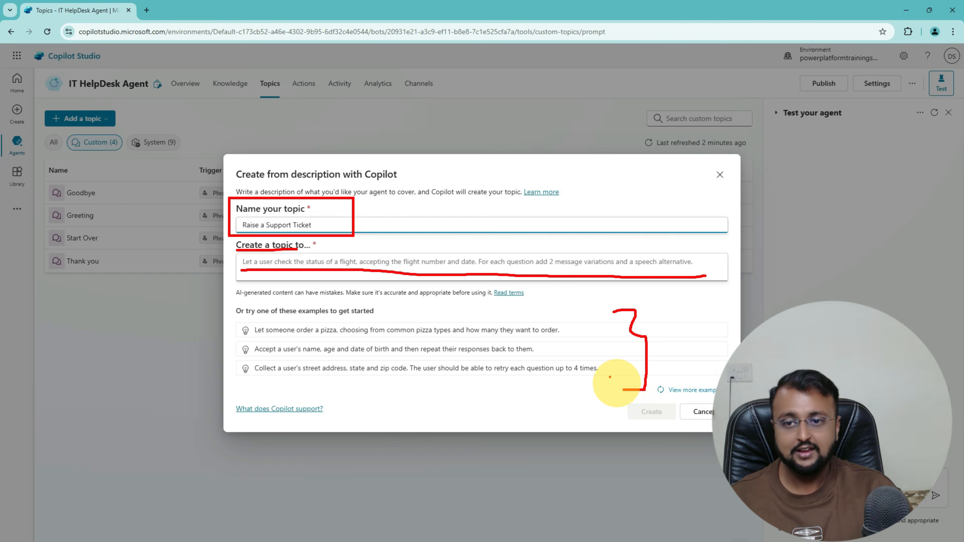
key(Escape)
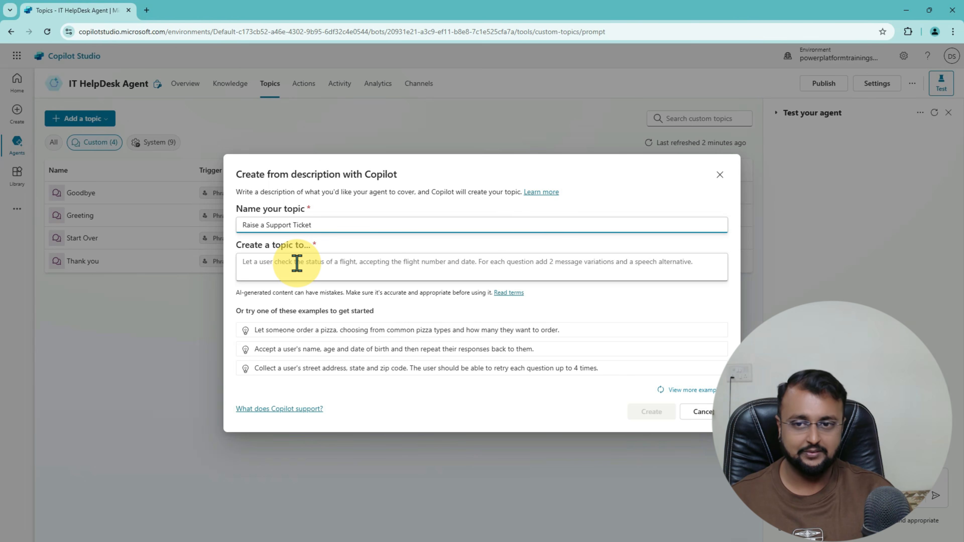
click(305, 262)
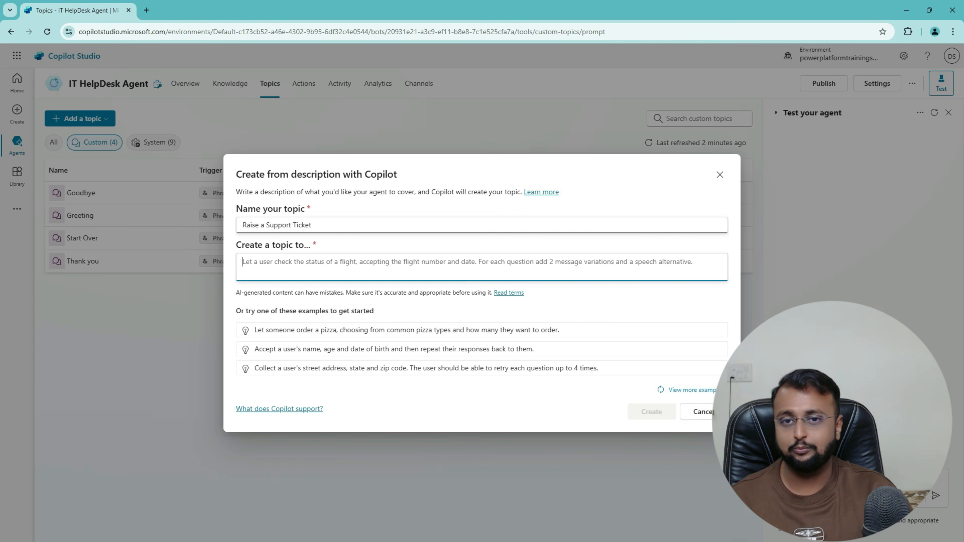
key(ctrl+v)
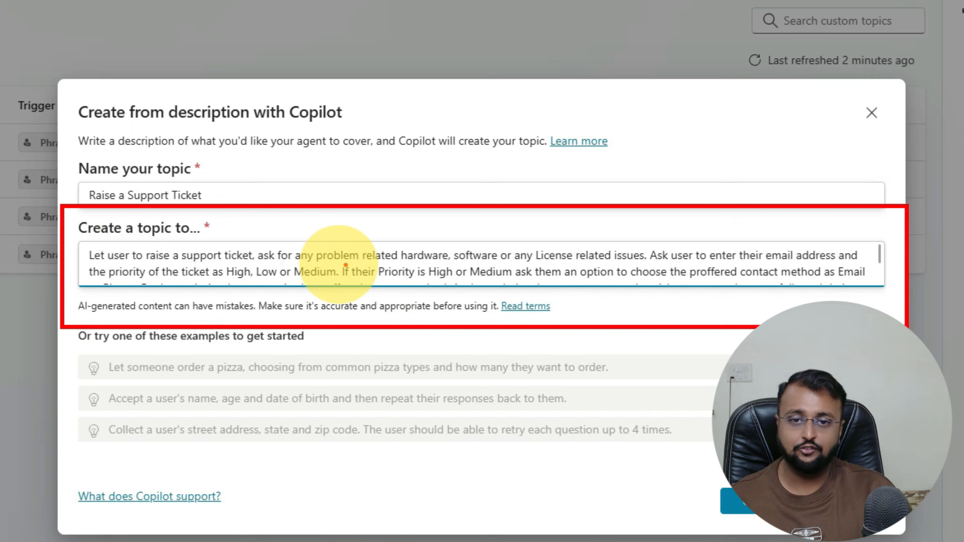
Step: Read through the support-ticket conversation description in the Create from description dialog
drag(400, 266, 626, 264)
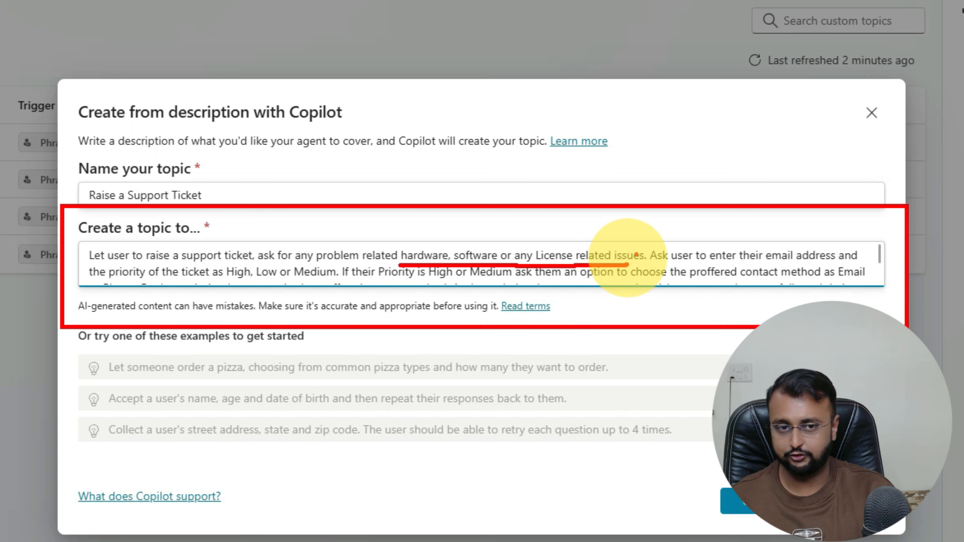
drag(664, 266, 845, 261)
click(107, 290)
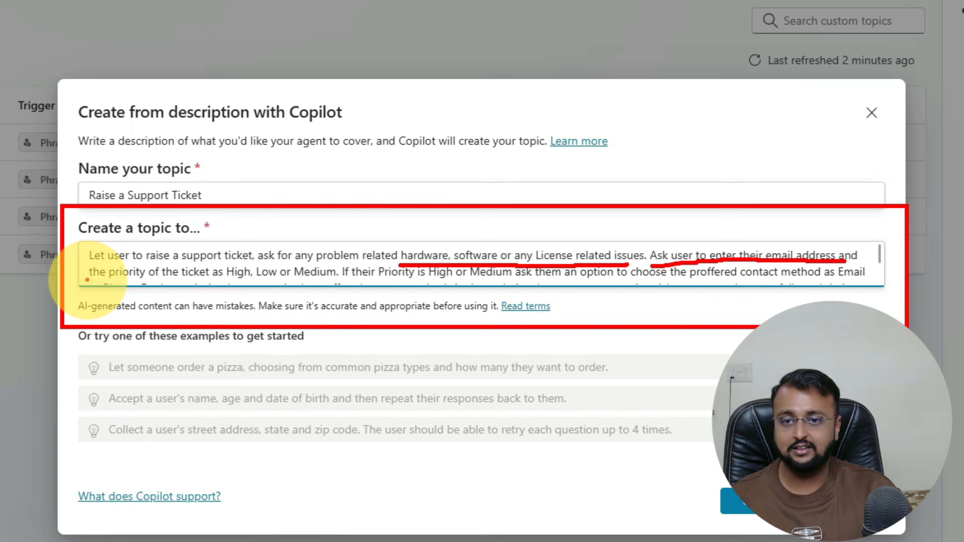
drag(87, 280, 168, 280)
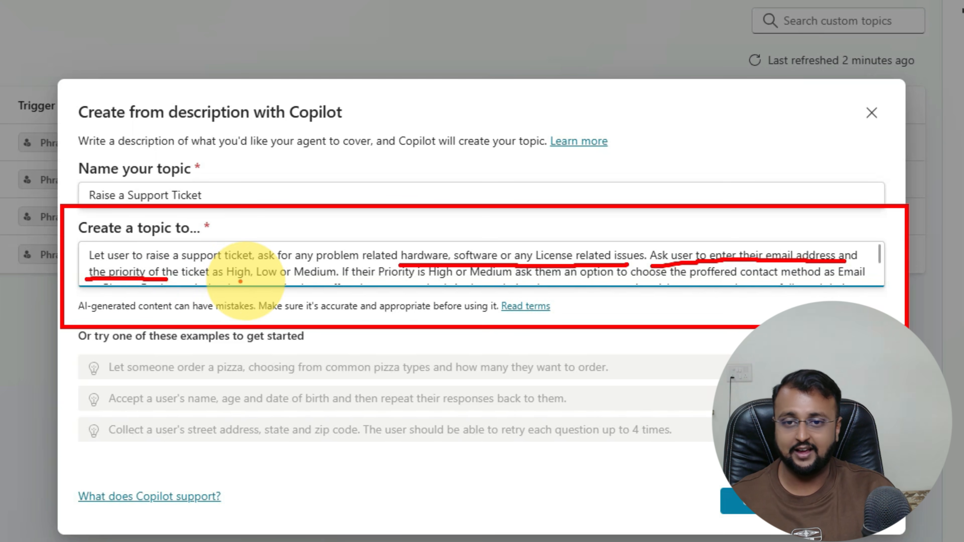
drag(238, 280, 531, 282)
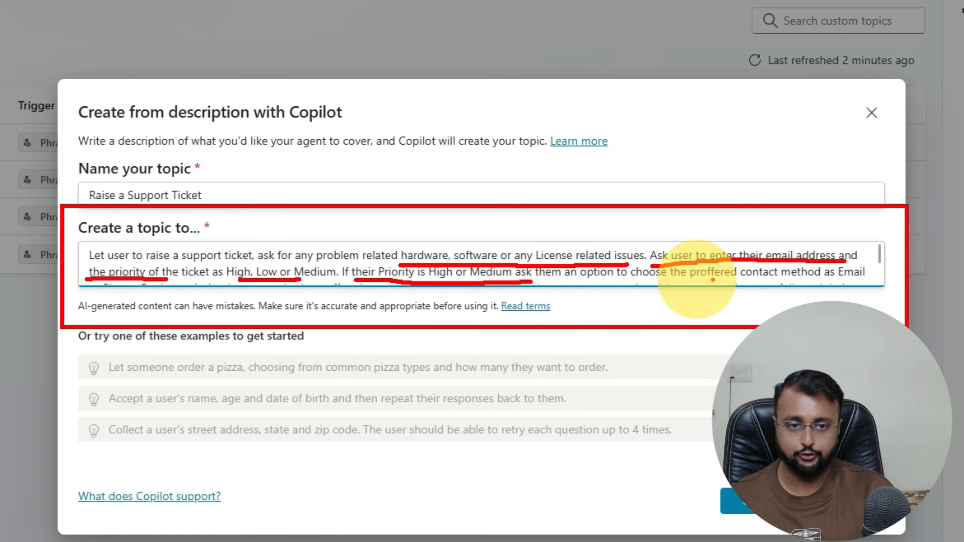
key(Escape)
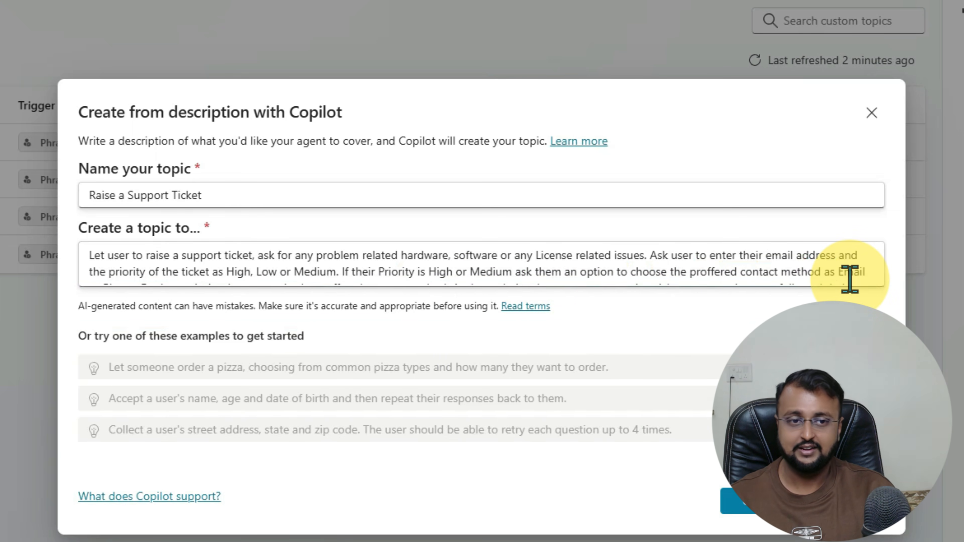
scroll(873, 272, down, 2)
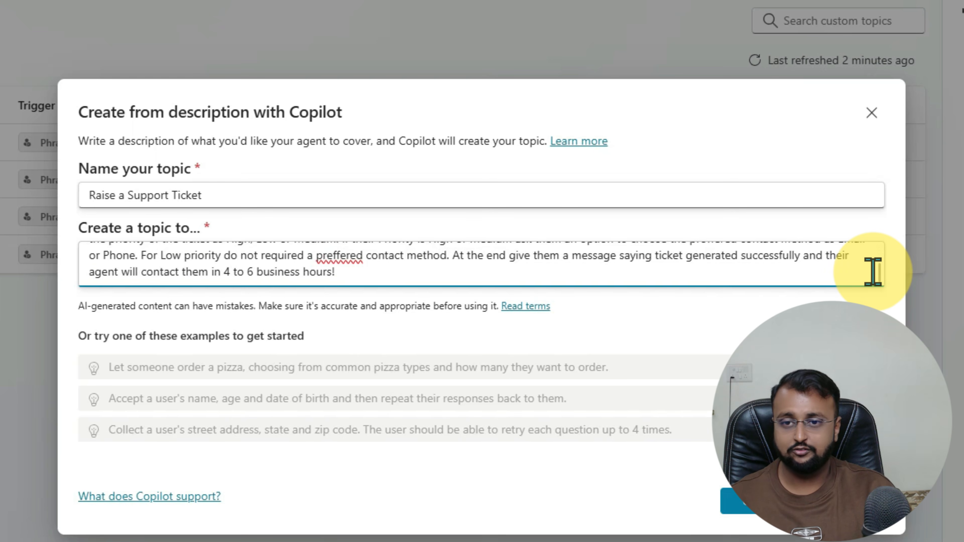
scroll(873, 272, up, 2)
scroll(530, 250, down, 2)
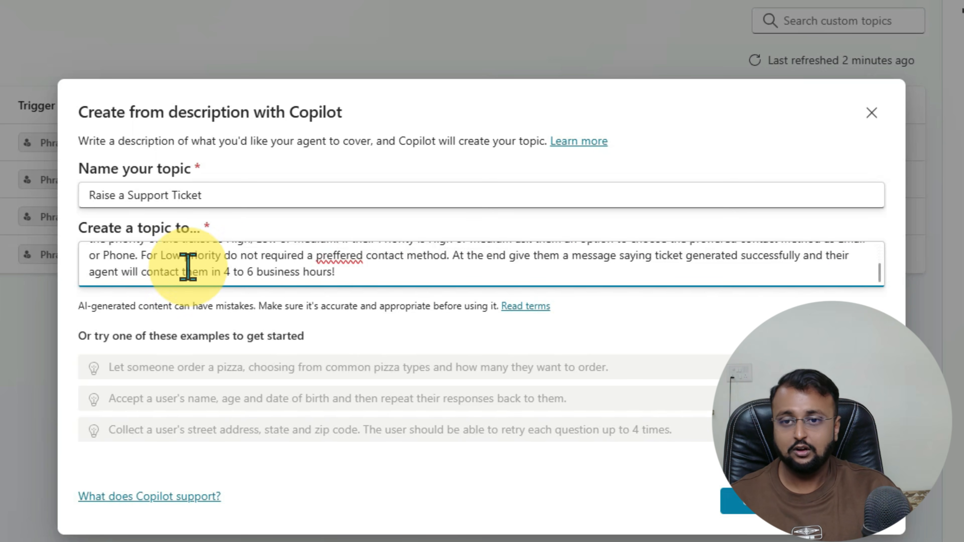
Step: Fix the misspelled 'preffered' in the description and create the Raise a Support Ticket topic
drag(232, 254, 342, 266)
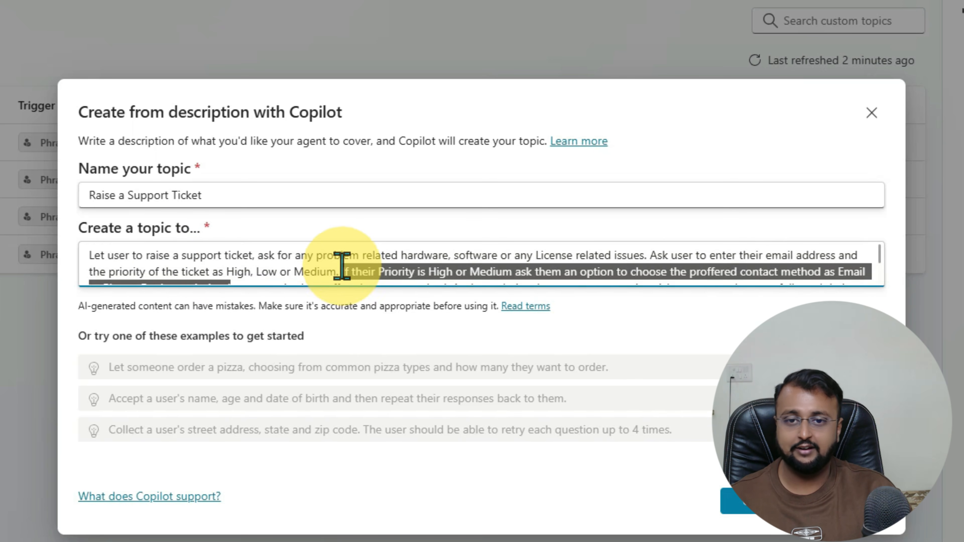
scroll(357, 276, down, 2)
click(357, 261)
right_click(357, 262)
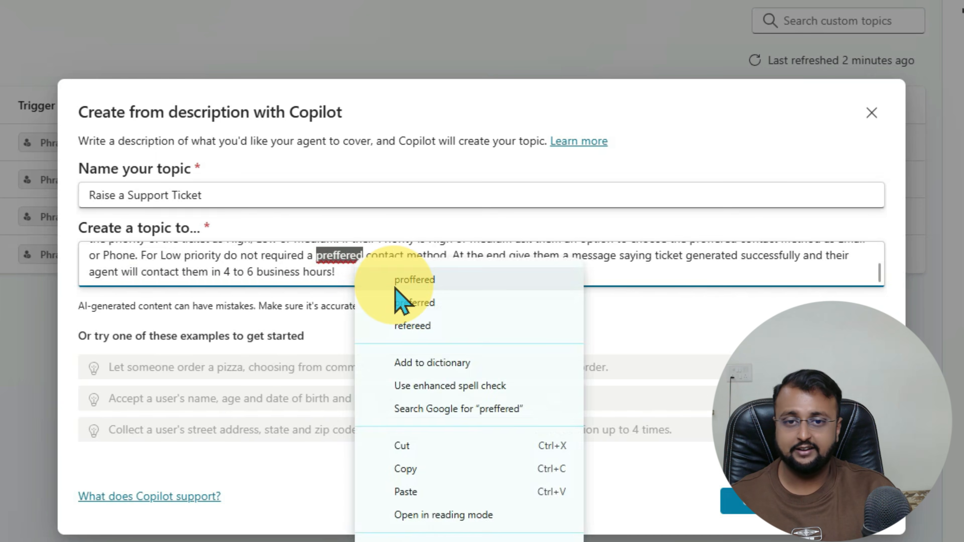
click(396, 288)
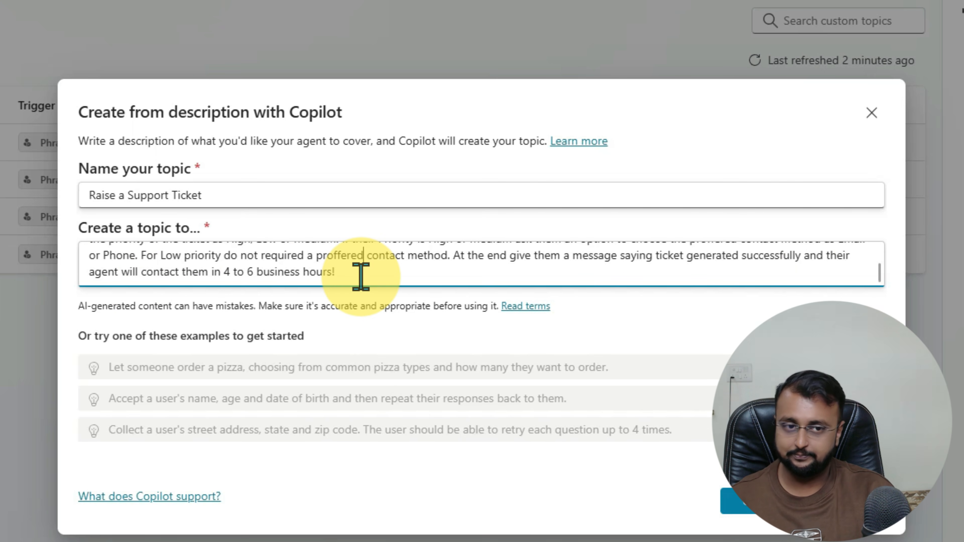
scroll(444, 266, up, 2)
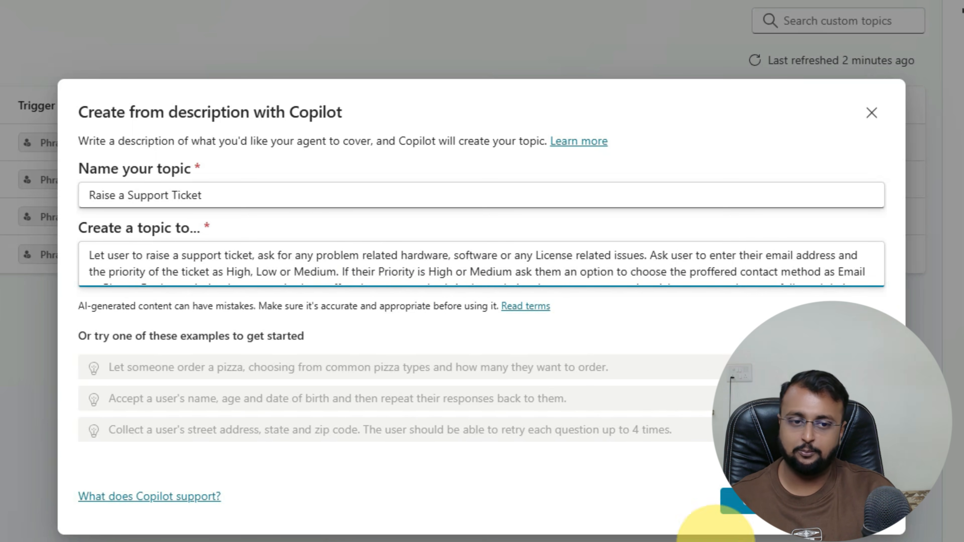
click(750, 511)
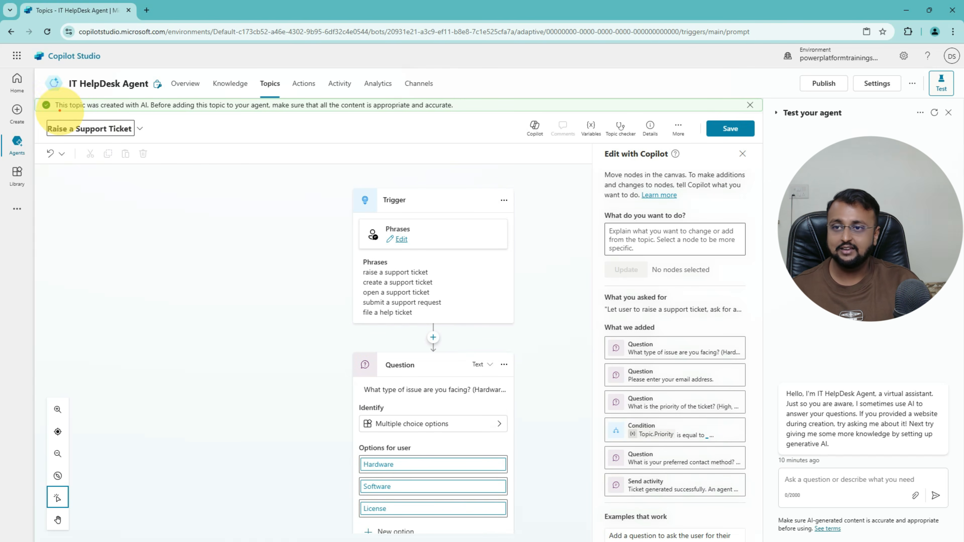
Step: Dismiss the AI-generated content notice on the new Raise a Support Ticket canvas
drag(59, 111, 472, 112)
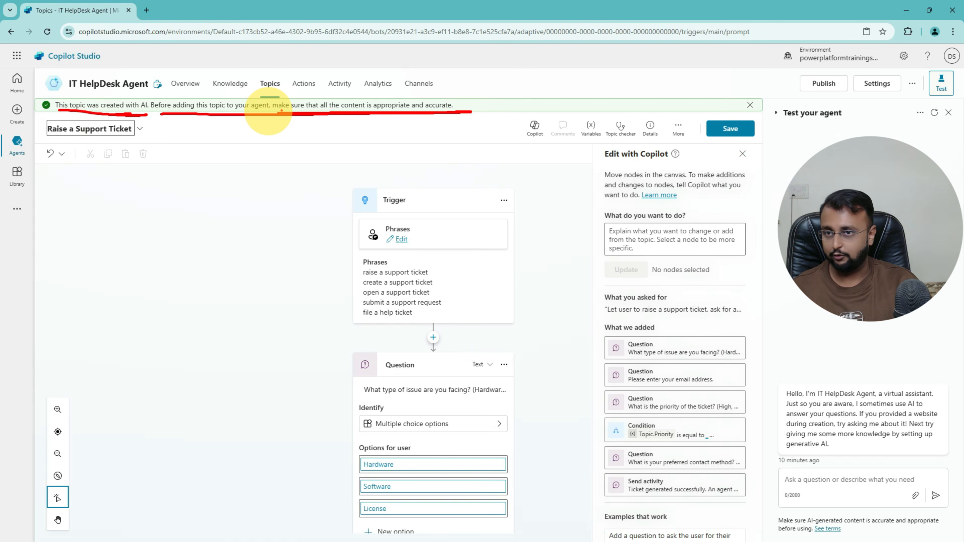
key(Escape)
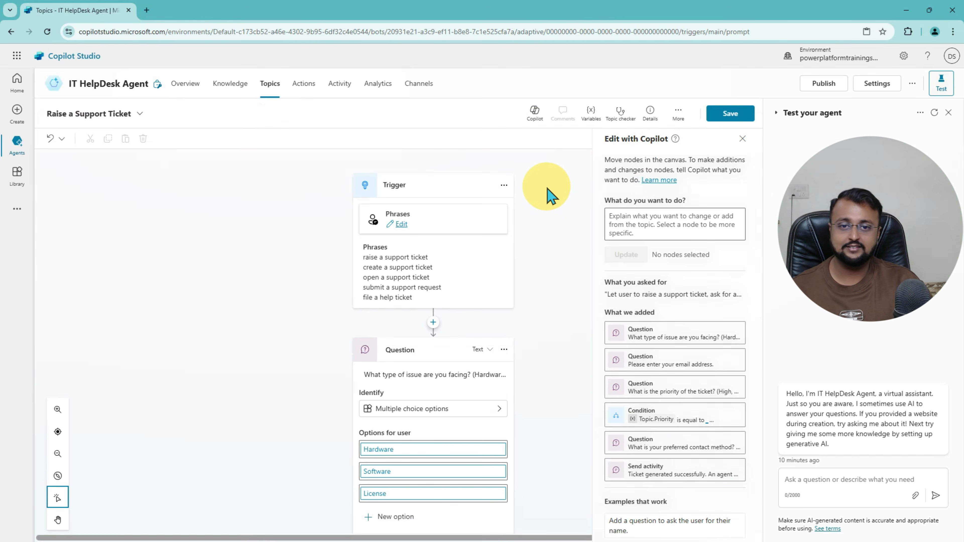
Step: Review the generated question, condition and message nodes, then edit the Trigger node's seven phrases
scroll(538, 254, down, 15)
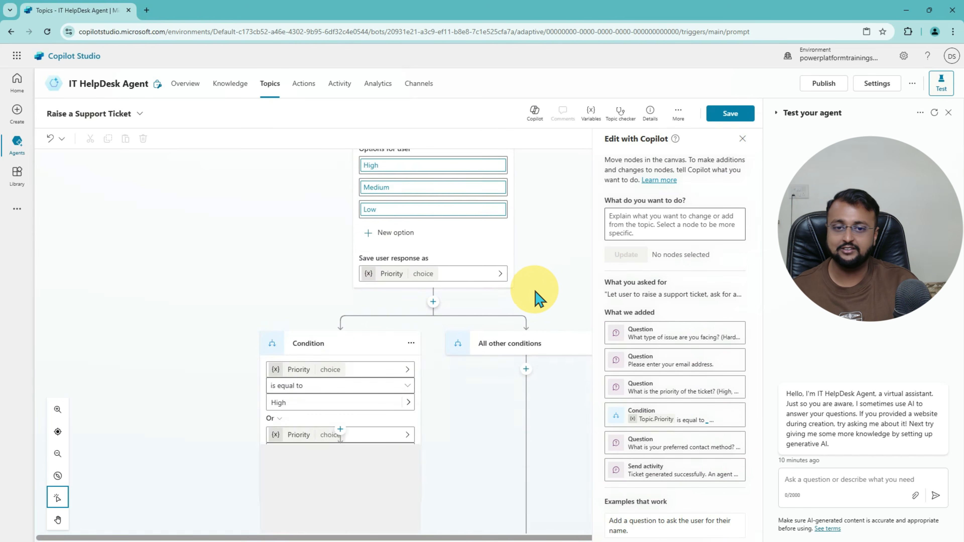
scroll(537, 298, down, 10)
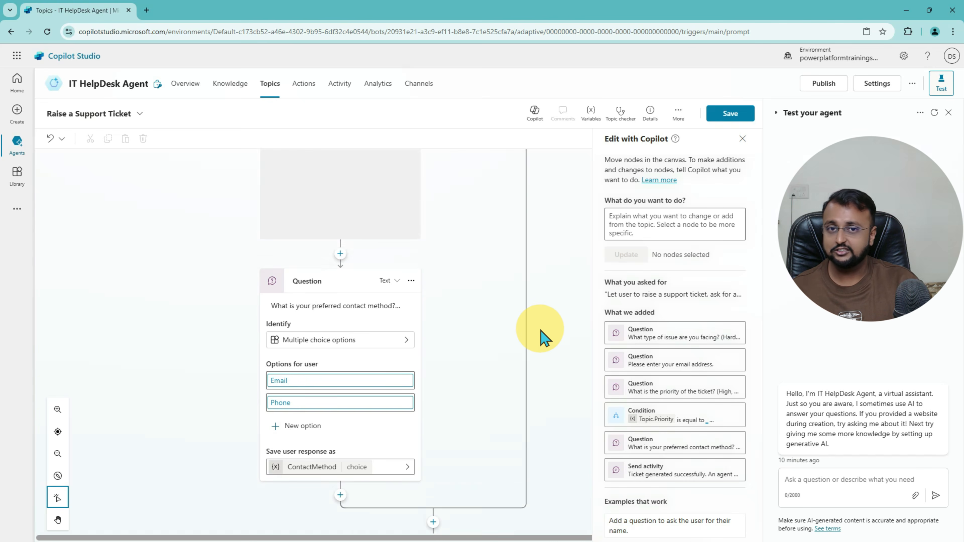
scroll(545, 337, up, 15)
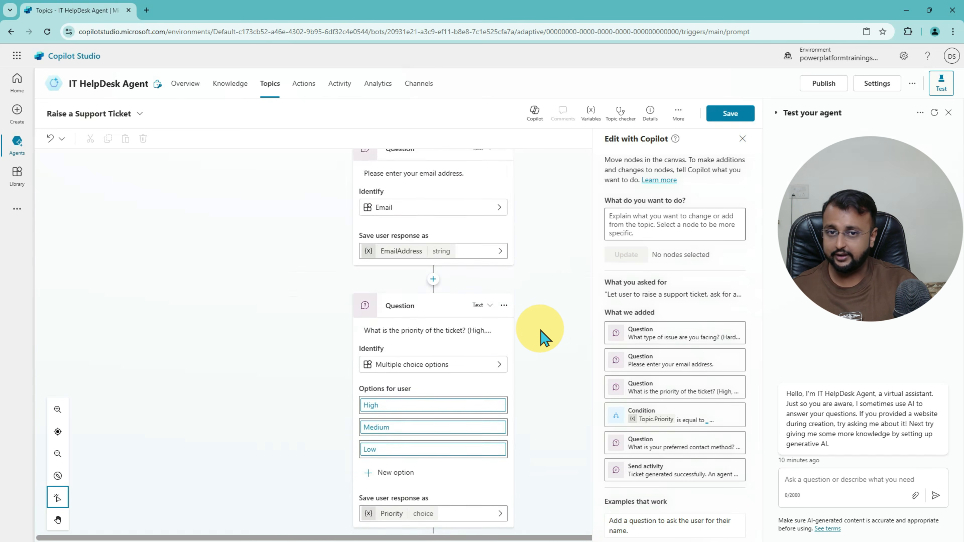
scroll(544, 337, up, 10)
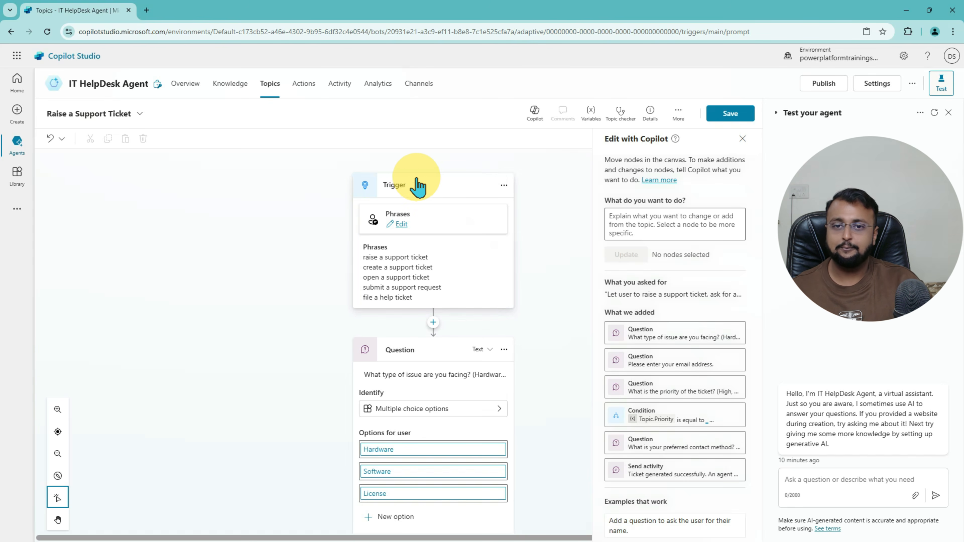
drag(337, 158, 541, 310)
mouse_move(247, 274)
mouse_down()
mouse_move(279, 230)
mouse_move(317, 233)
mouse_up()
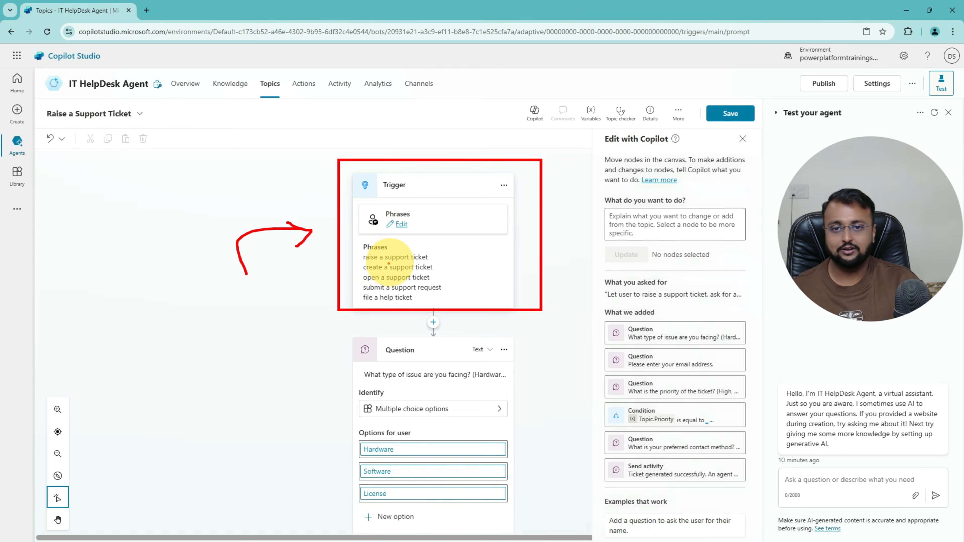
drag(802, 482, 883, 480)
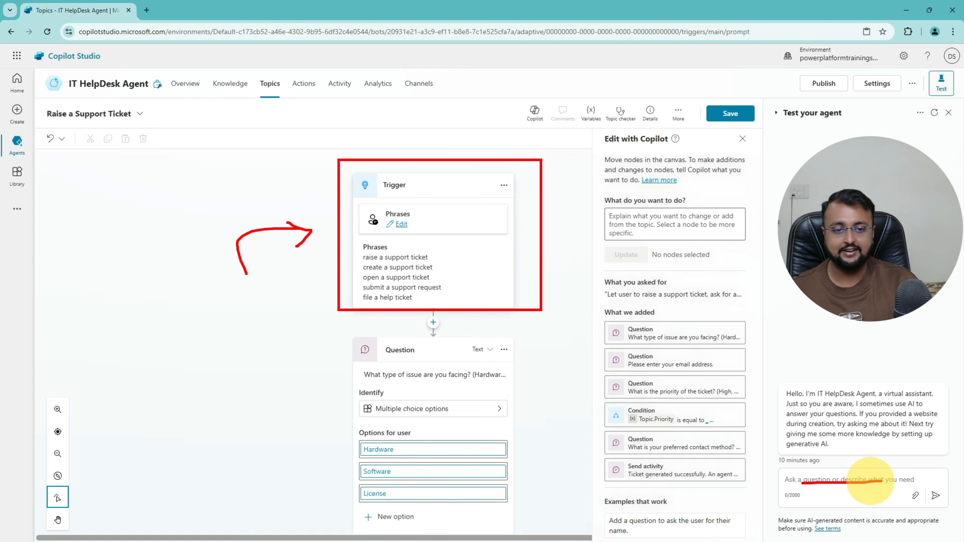
mouse_move(372, 271)
mouse_down()
mouse_move(414, 271)
mouse_move(448, 292)
mouse_up()
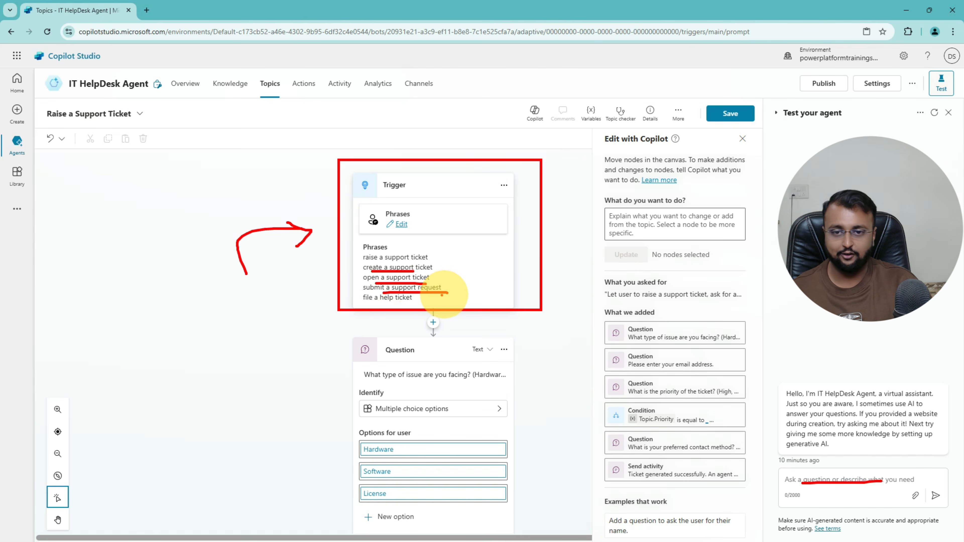
drag(392, 303, 421, 303)
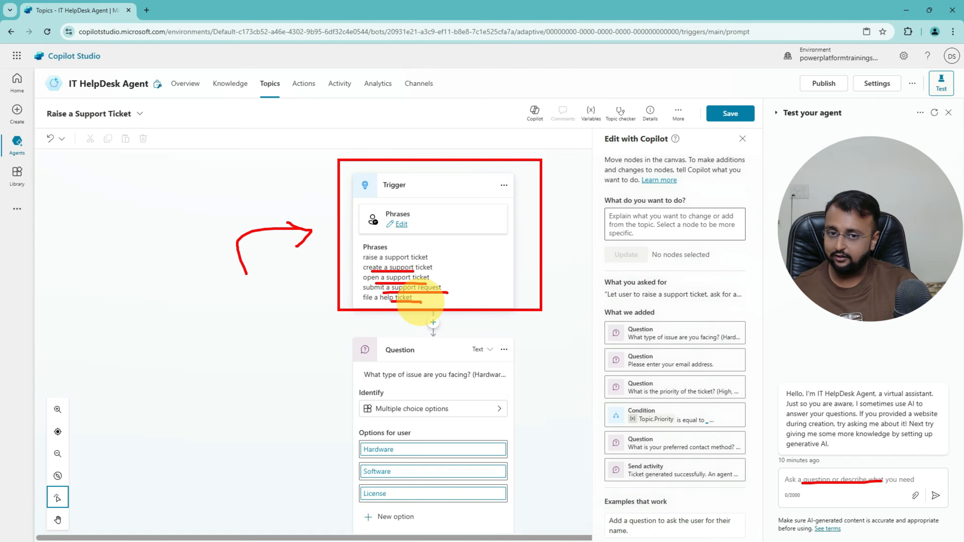
key(Escape)
scroll(440, 296, down, 2)
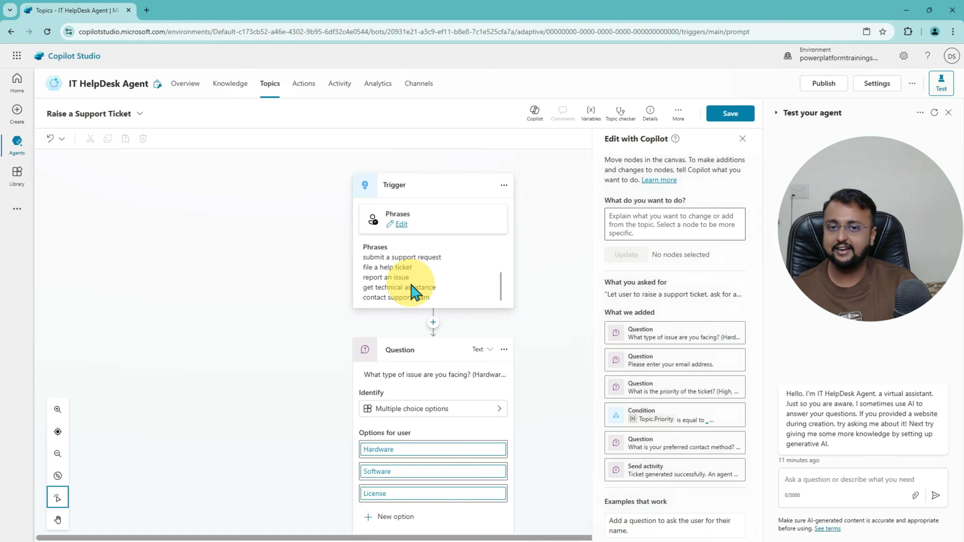
click(401, 224)
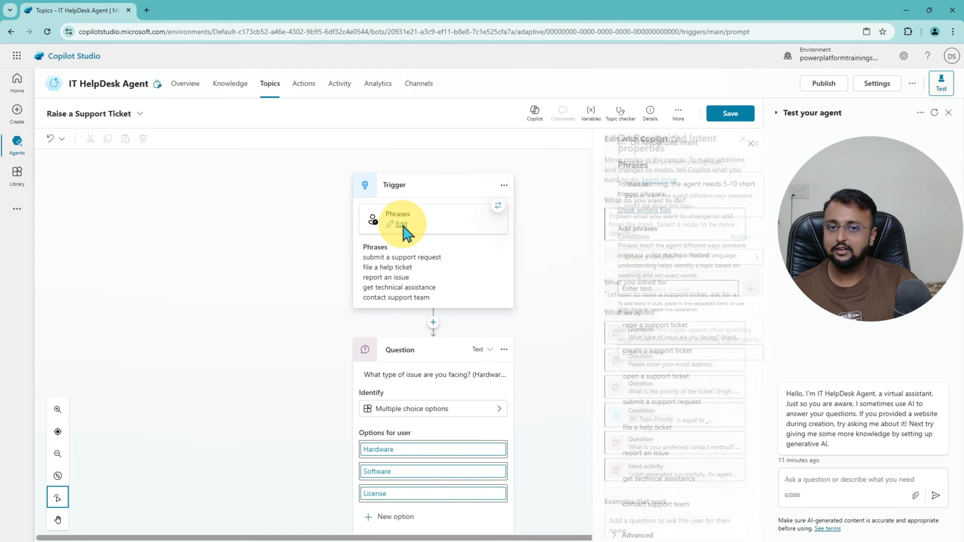
Step: Add 'help with hardware issue' and 'help with software issue' as trigger phrases, totaling ten
click(665, 289)
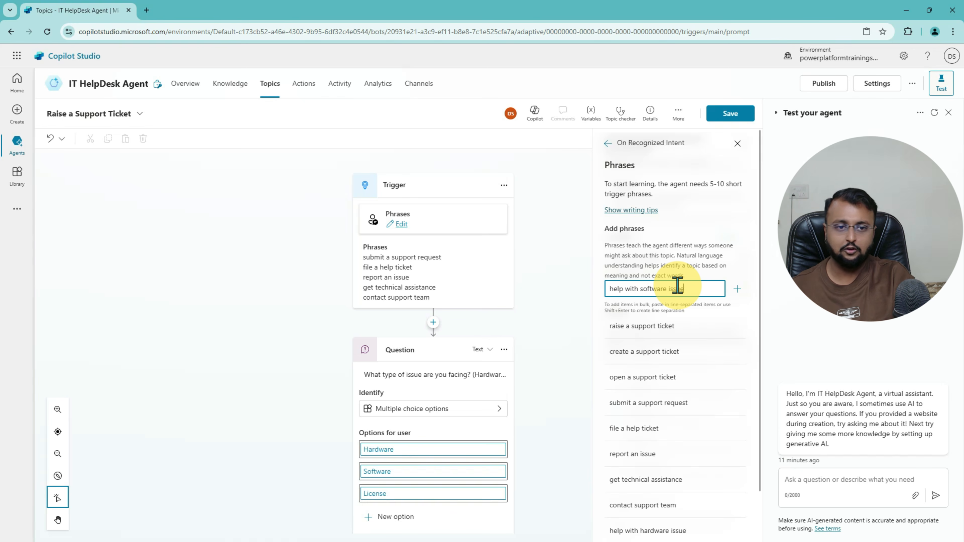
scroll(677, 285, down, 3)
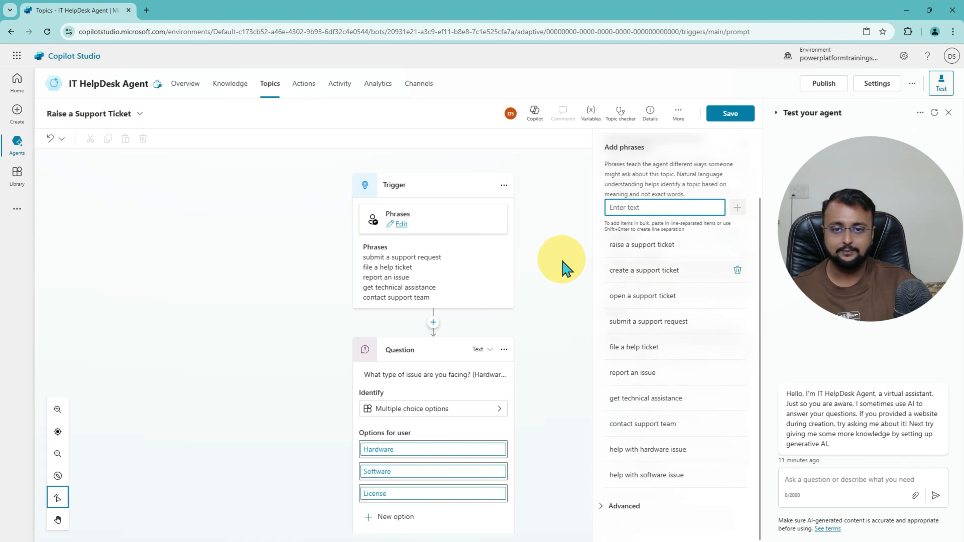
click(551, 279)
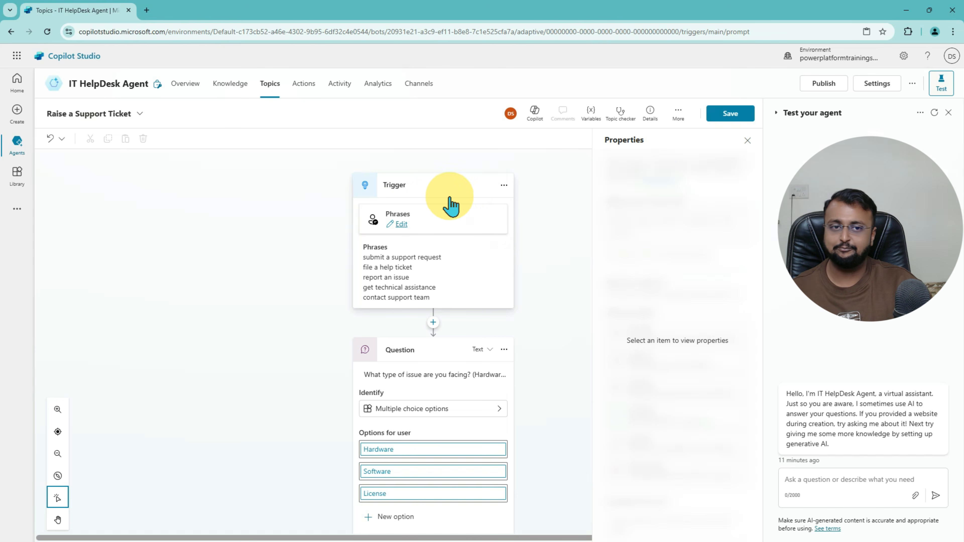
Step: Open the issue-type question text in the flow for review
scroll(442, 342, down, 4)
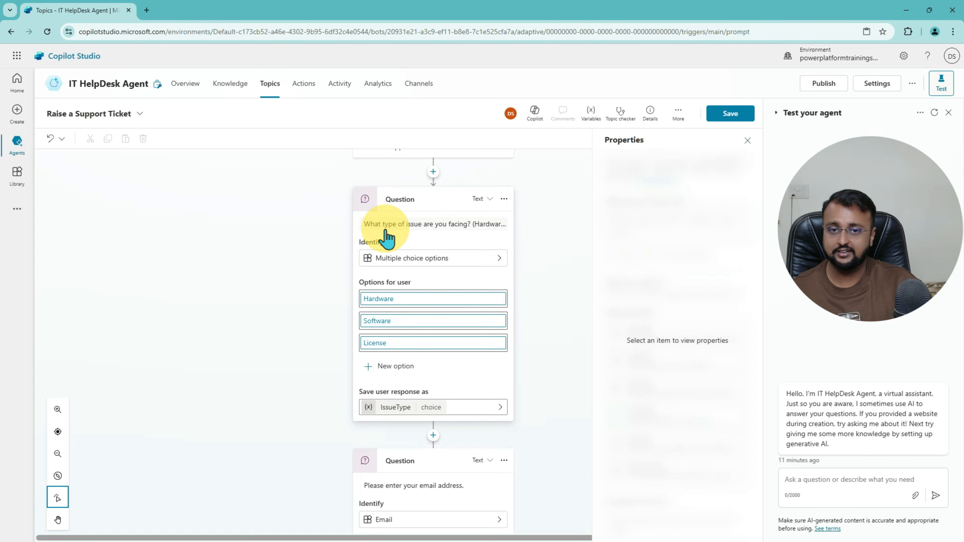
click(490, 232)
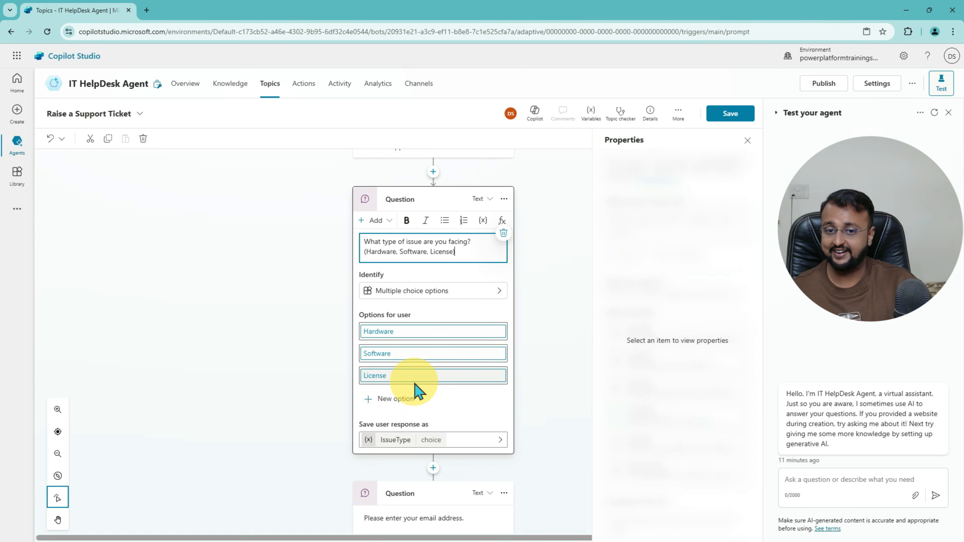
scroll(418, 380, down, 3)
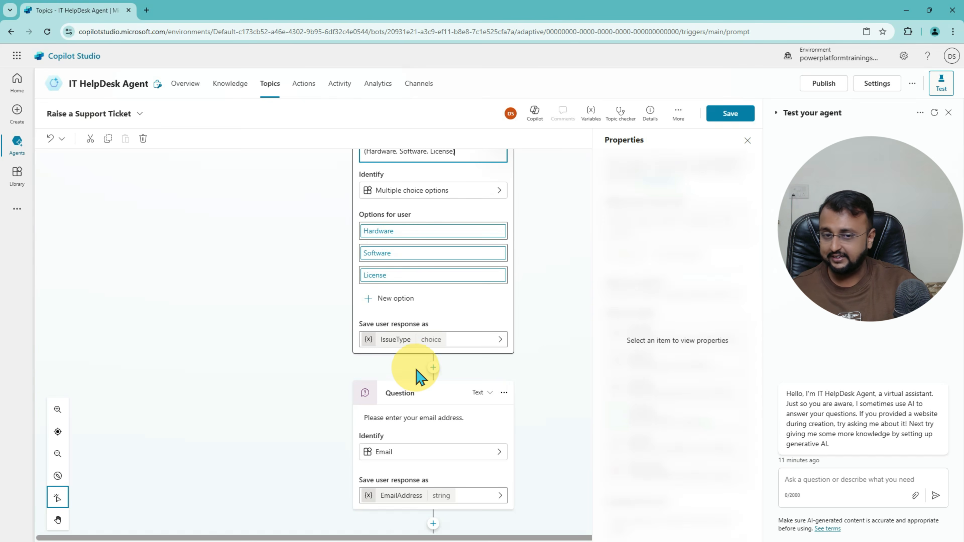
mouse_move(347, 350)
mouse_down()
mouse_move(510, 321)
mouse_move(334, 340)
mouse_move(473, 312)
mouse_move(378, 344)
mouse_up()
drag(313, 362, 318, 334)
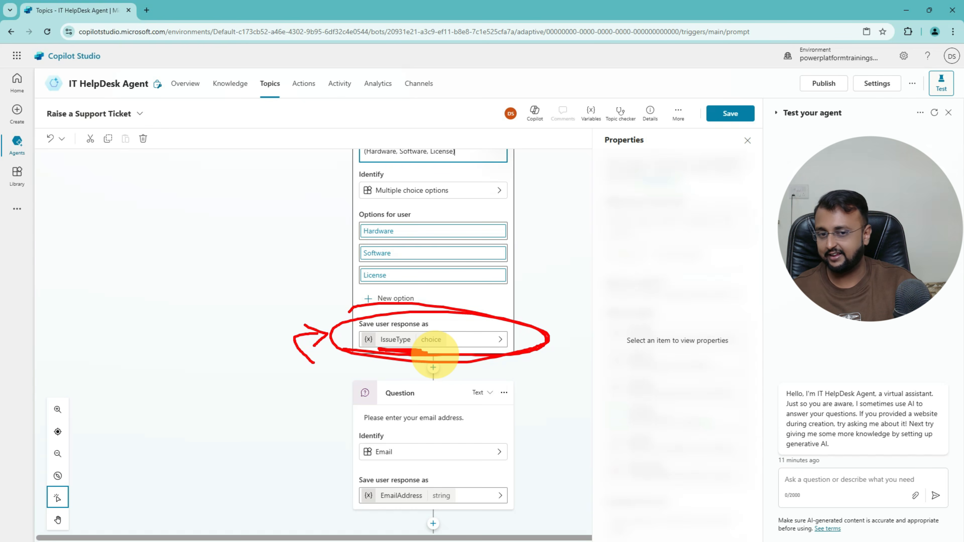
key(Escape)
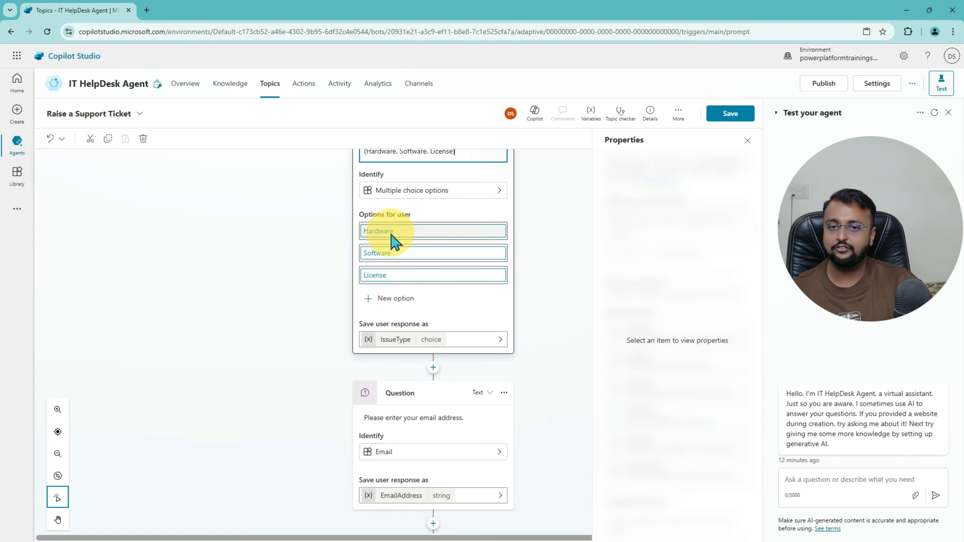
Step: Set the final message to 'Ticket generated successfully. An agent will contact you in 4 to 6 business hours!'
scroll(404, 348, down, 4)
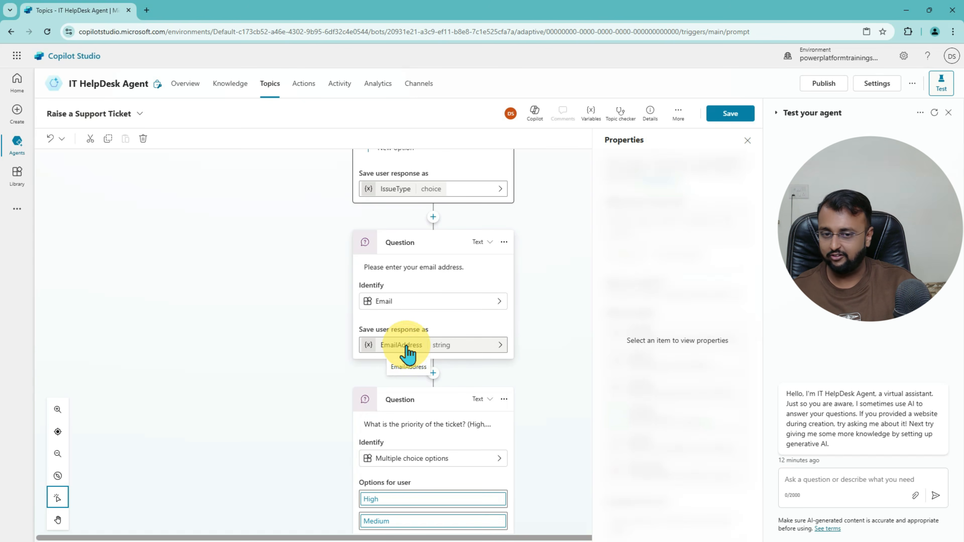
scroll(407, 352, down, 5)
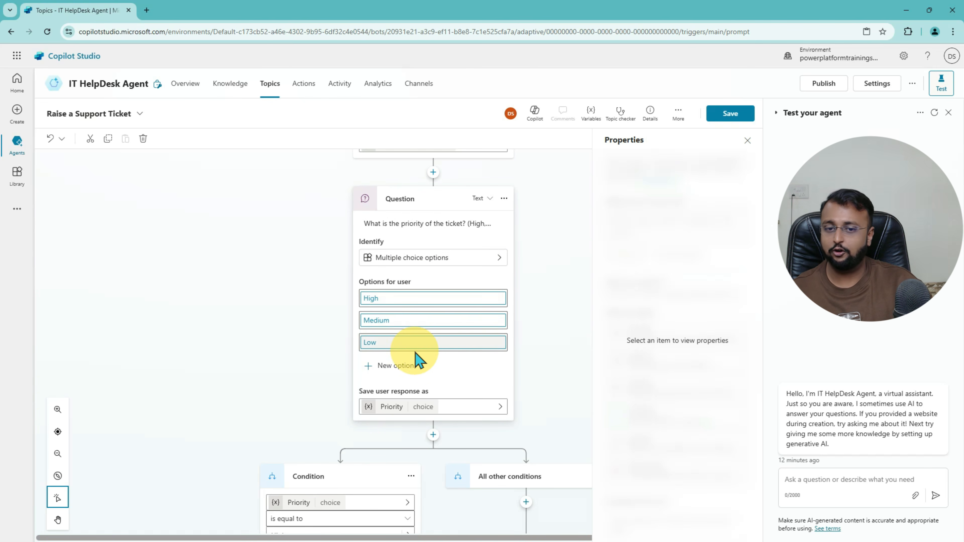
scroll(417, 347, down, 1)
scroll(418, 346, down, 5)
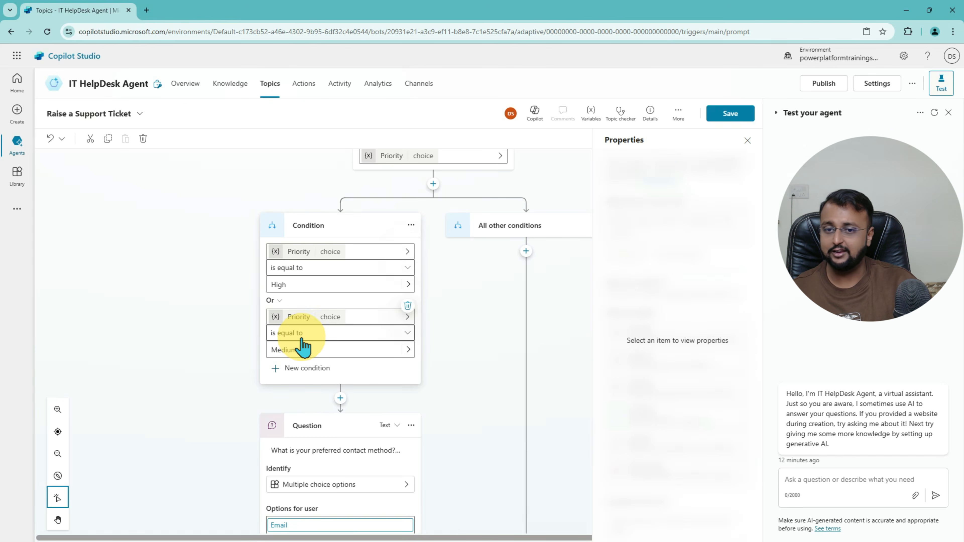
scroll(380, 313, down, 3)
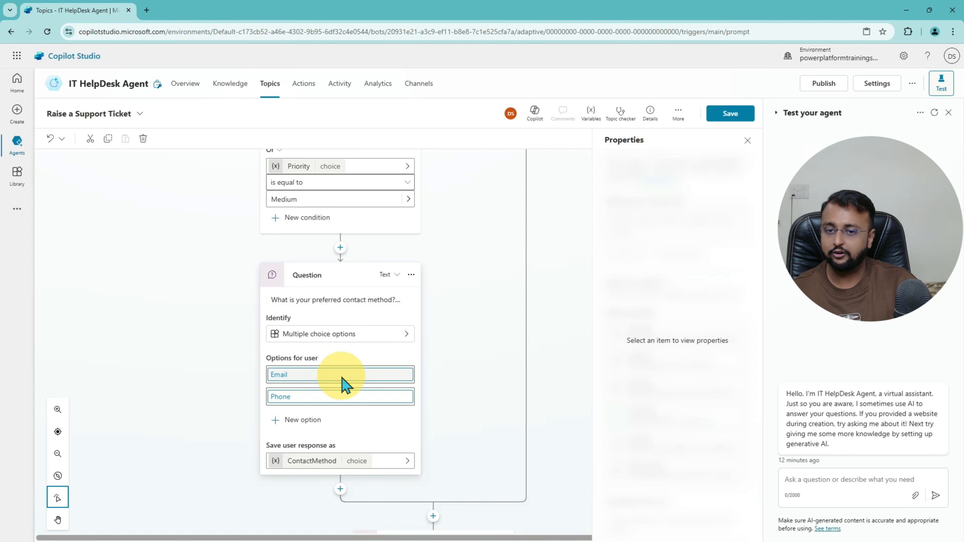
scroll(394, 388, up, 7)
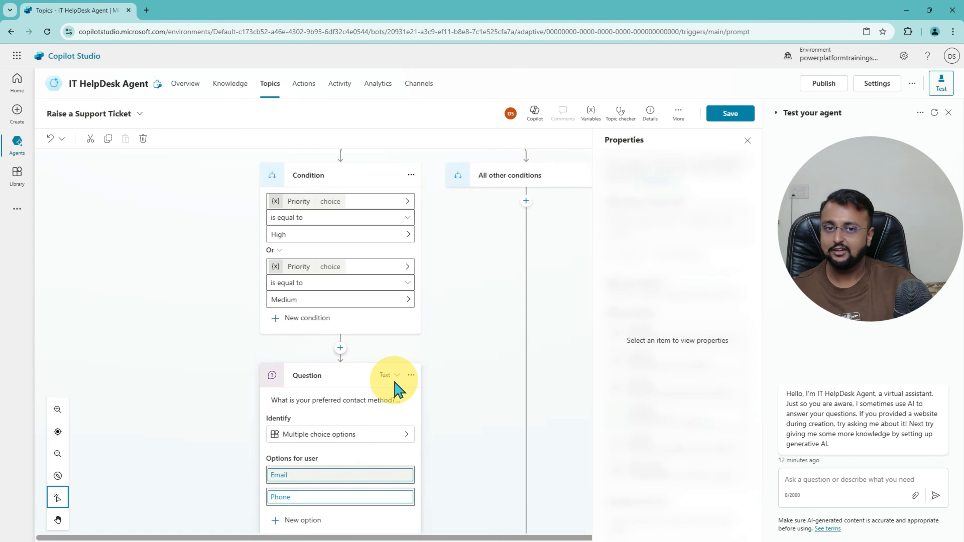
scroll(517, 405, down, 4)
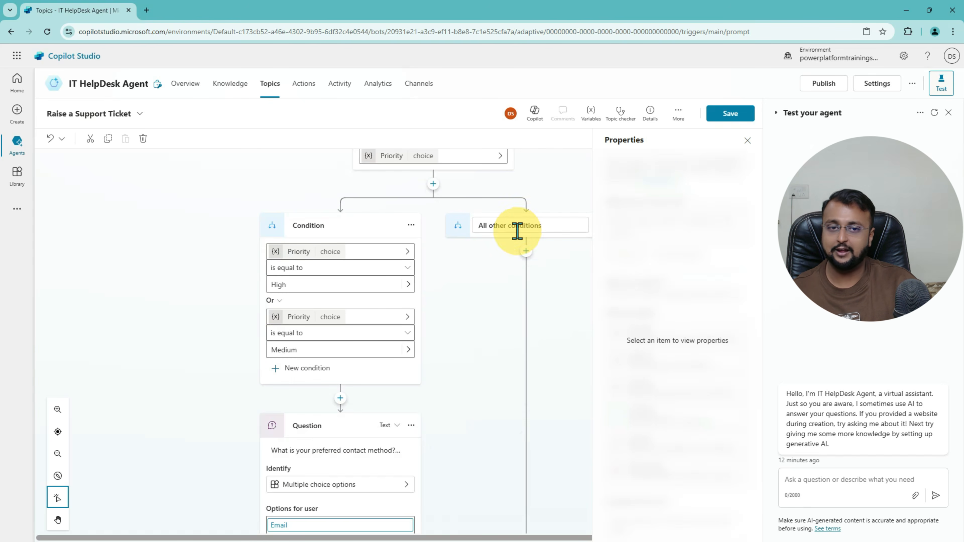
scroll(512, 361, down, 5)
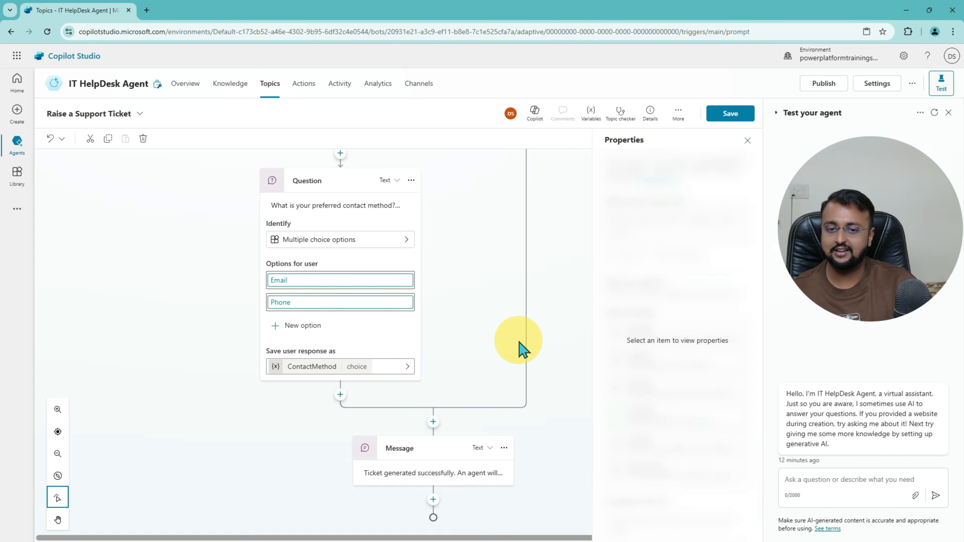
click(427, 472)
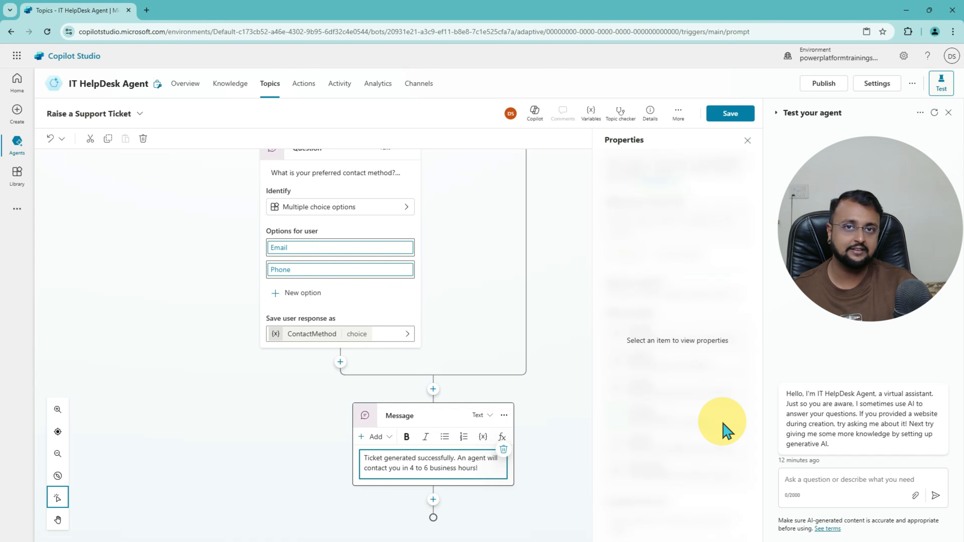
Step: Save the topic and confirm it appears enabled among the five custom topics
click(731, 117)
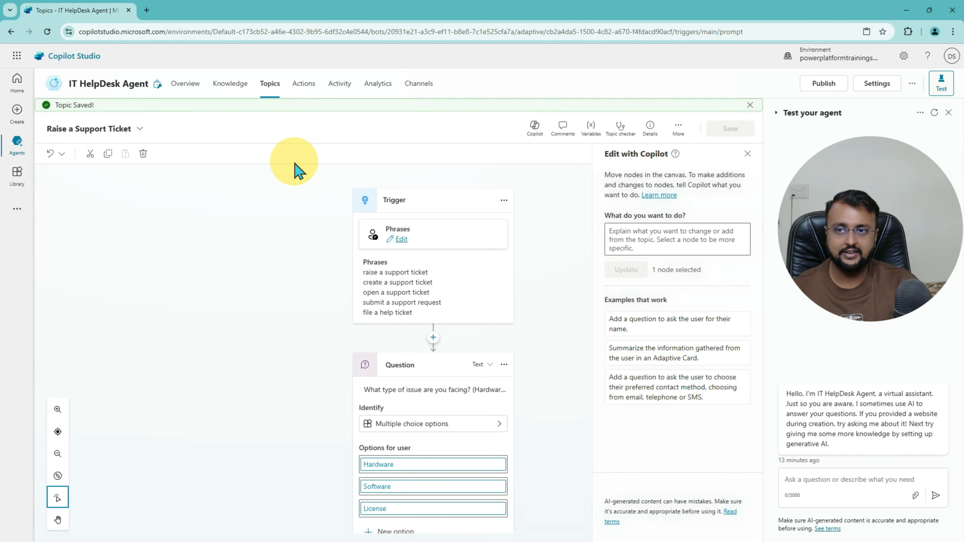
click(186, 84)
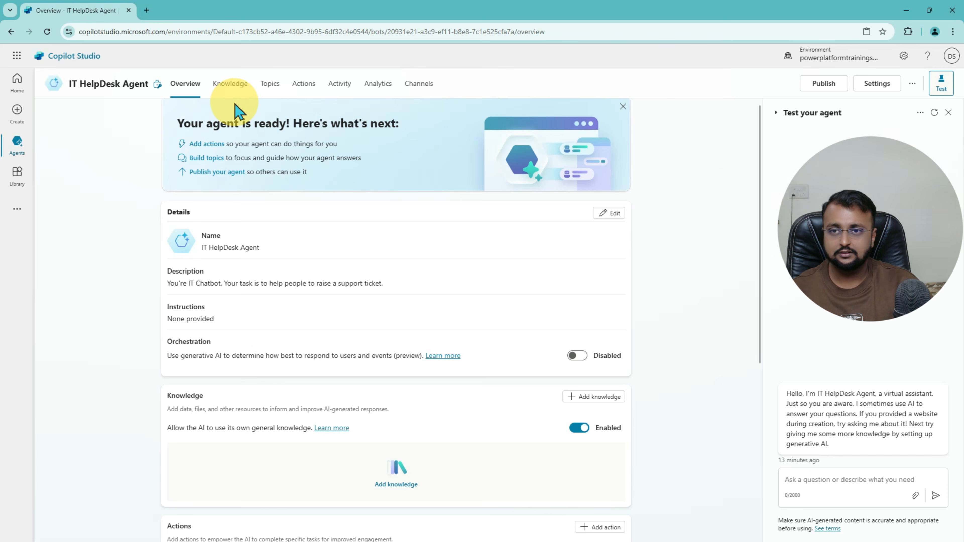
click(270, 84)
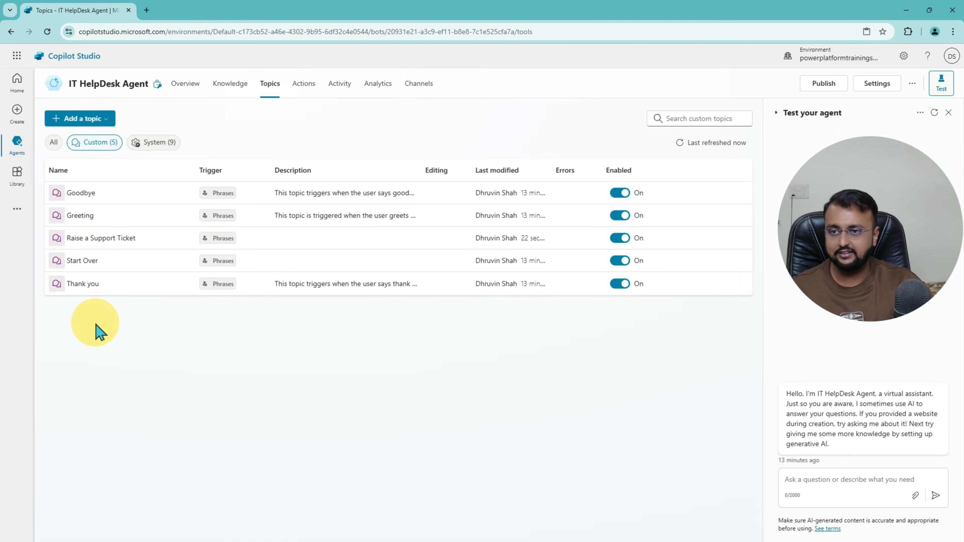
key(ctrl+2)
mouse_move(43, 223)
mouse_down()
mouse_move(385, 251)
mouse_move(699, 255)
mouse_up()
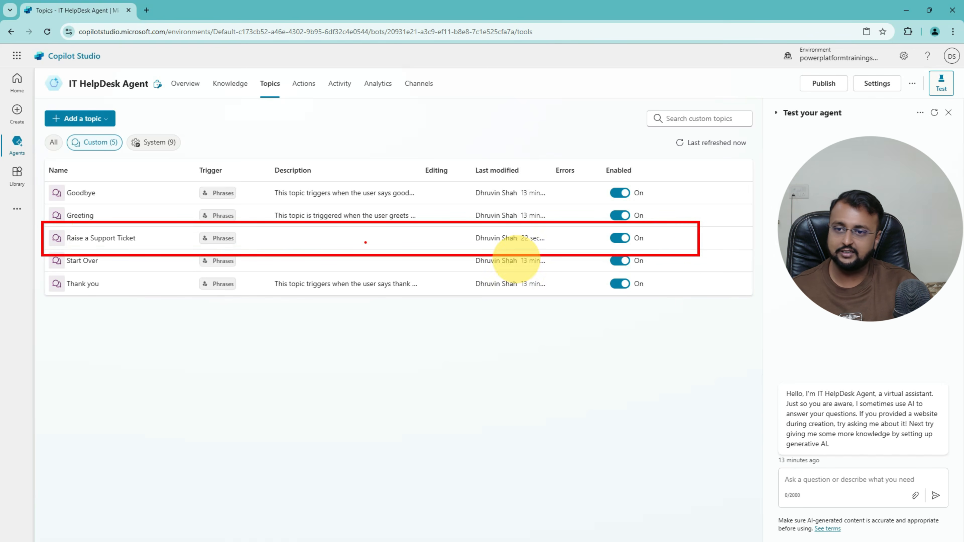
drag(67, 246, 172, 247)
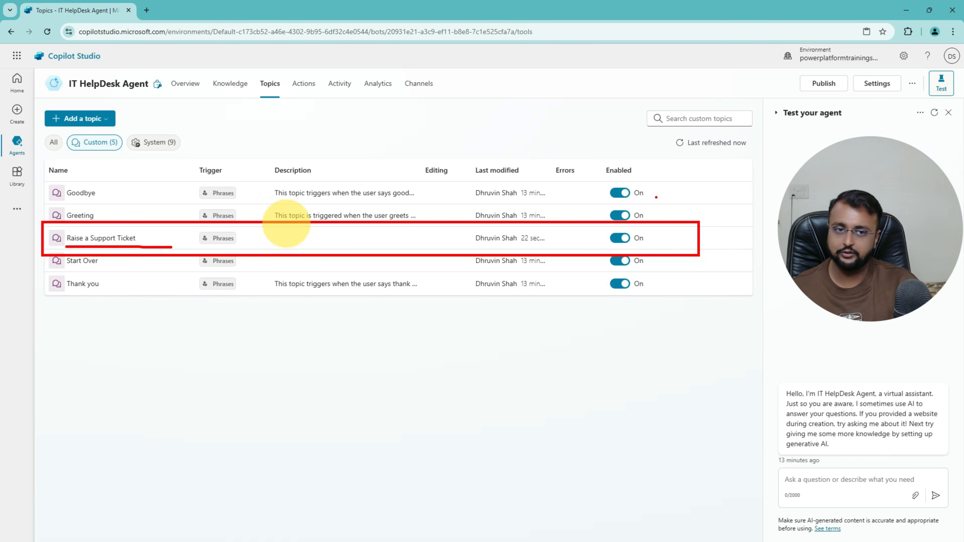
drag(682, 245, 741, 229)
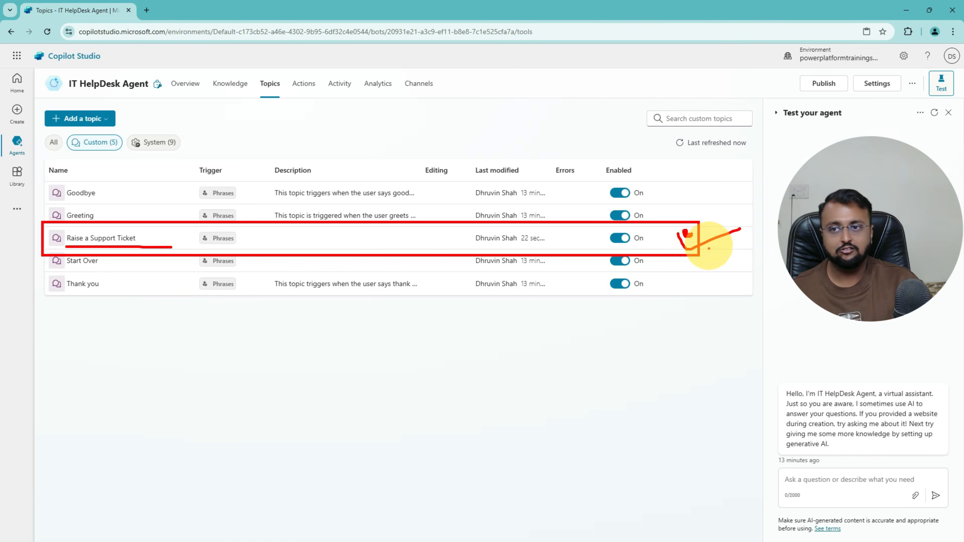
key(Escape)
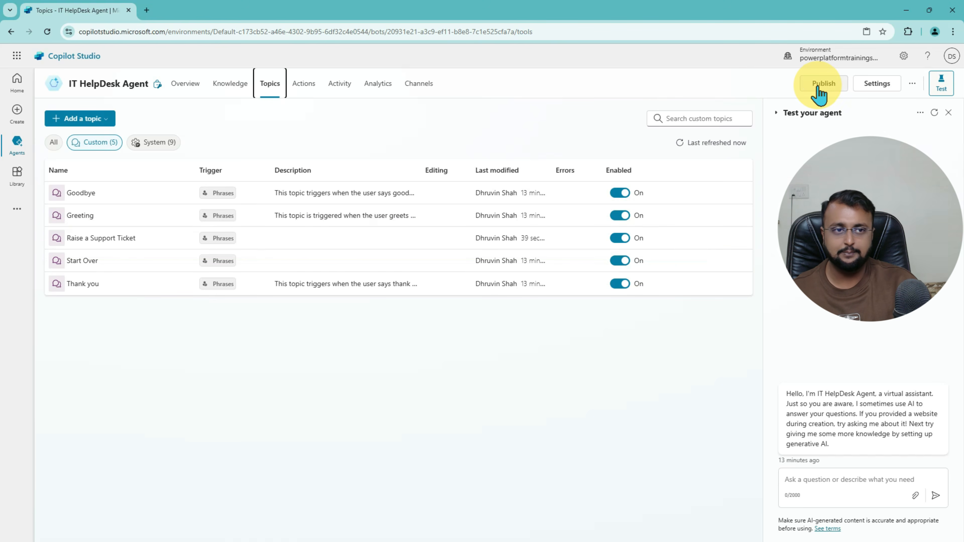
Step: Publish the IT HelpDesk Agent and check the Overview shows it published on 1/3/2025
click(821, 92)
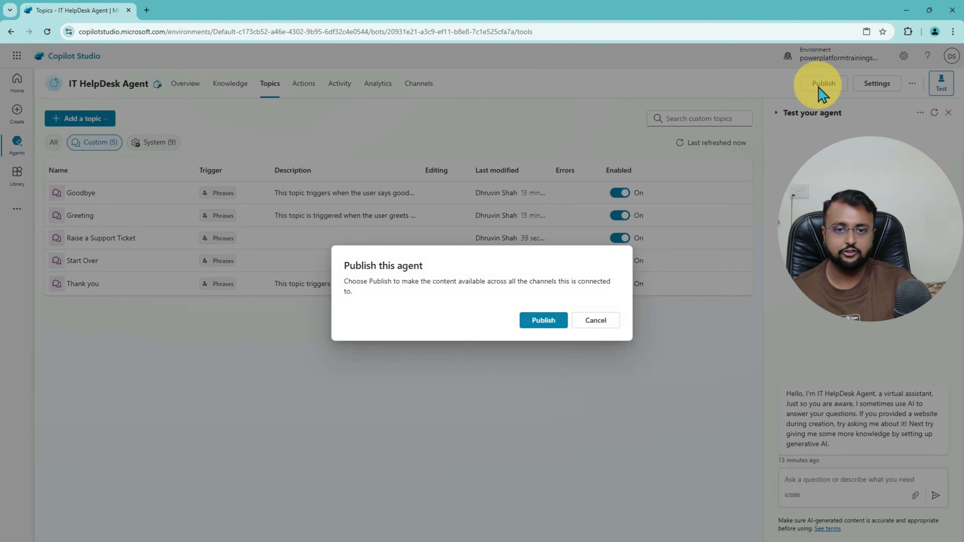
click(547, 322)
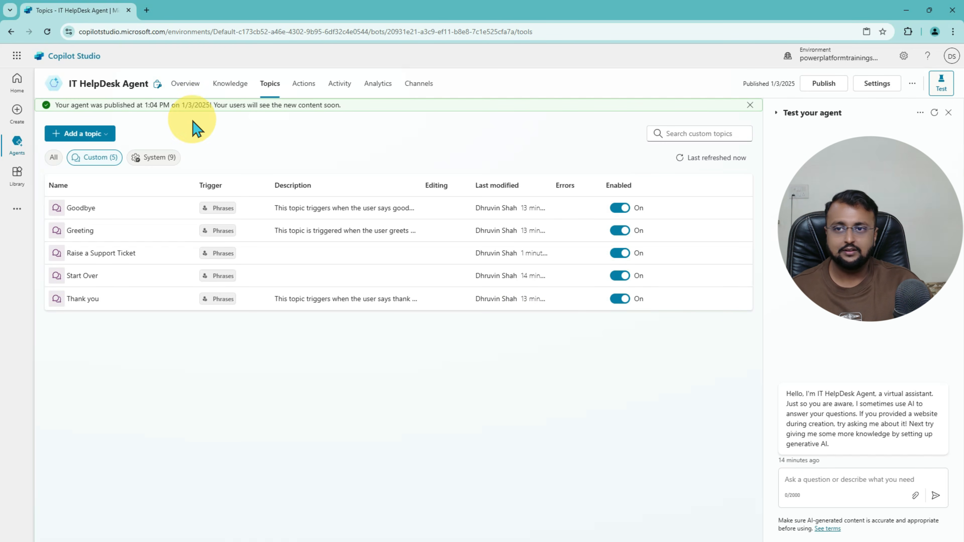
click(190, 89)
scroll(290, 282, down, 10)
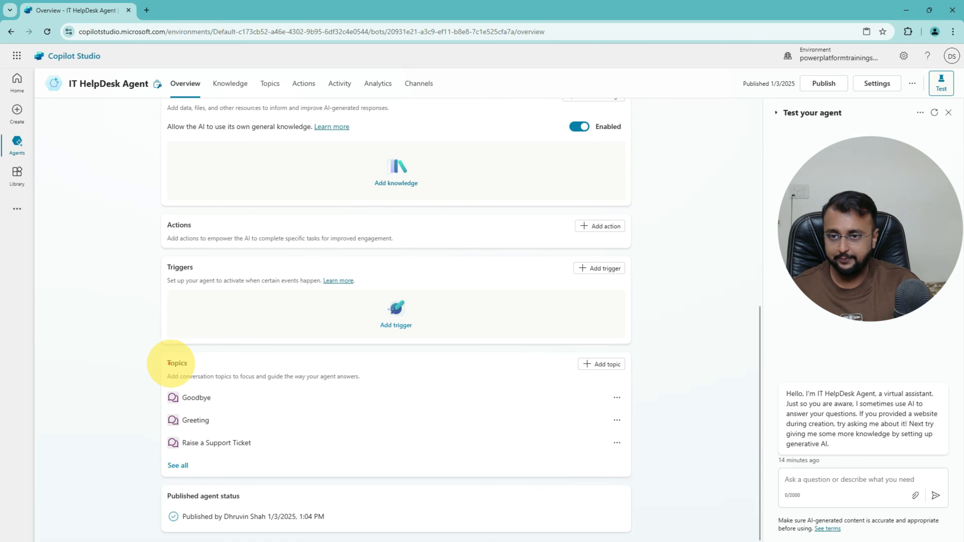
mouse_move(158, 360)
mouse_down()
mouse_move(436, 462)
mouse_move(621, 476)
mouse_up()
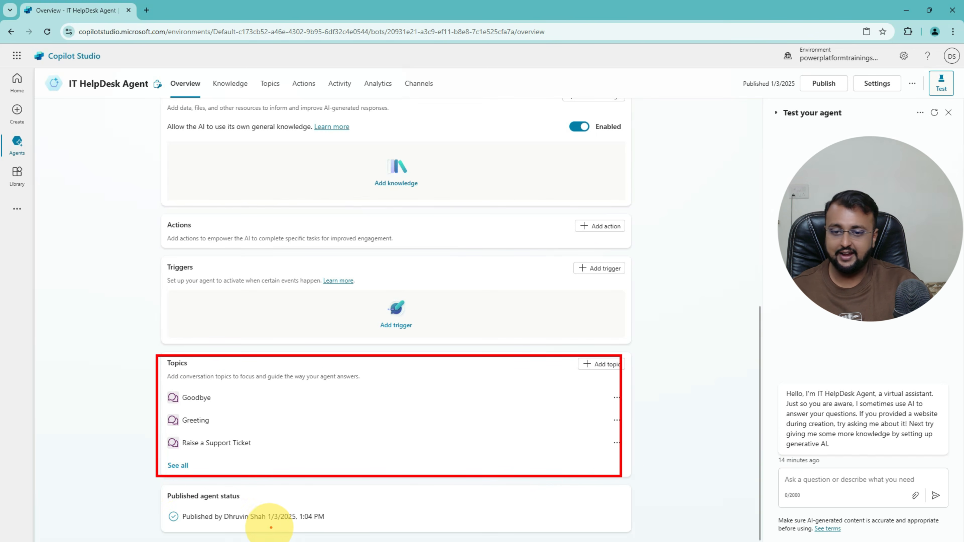
mouse_move(264, 525)
mouse_down()
mouse_move(333, 525)
mouse_move(305, 524)
mouse_up()
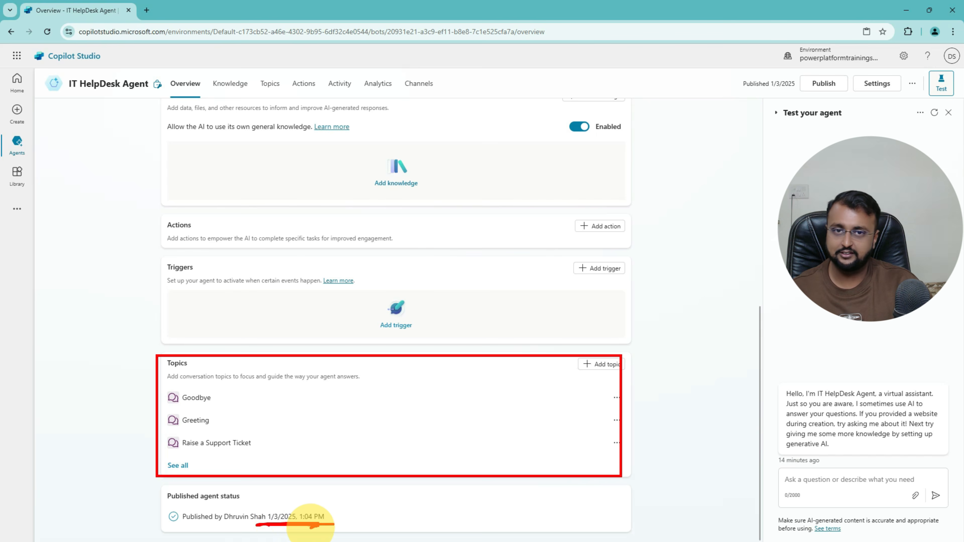
scroll(674, 358, up, 8)
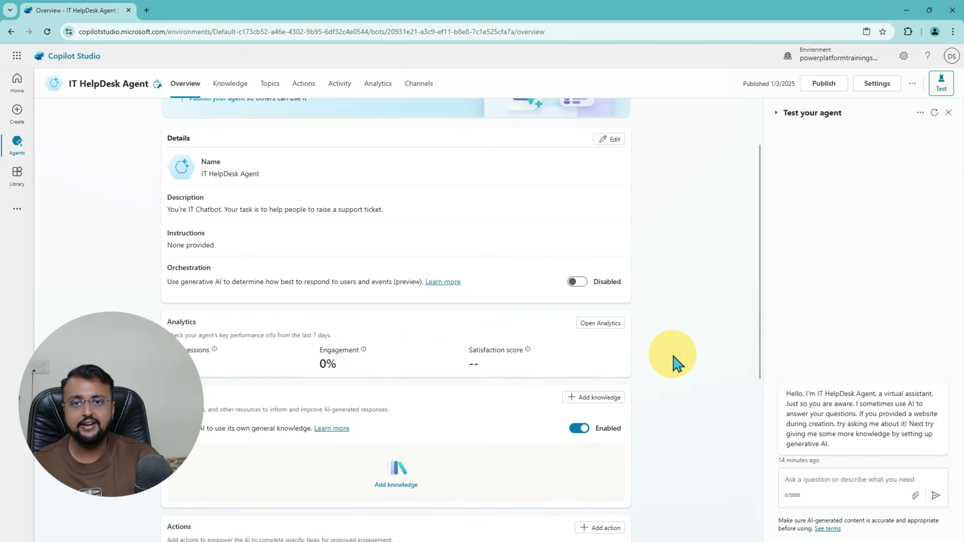
scroll(673, 359, up, 2)
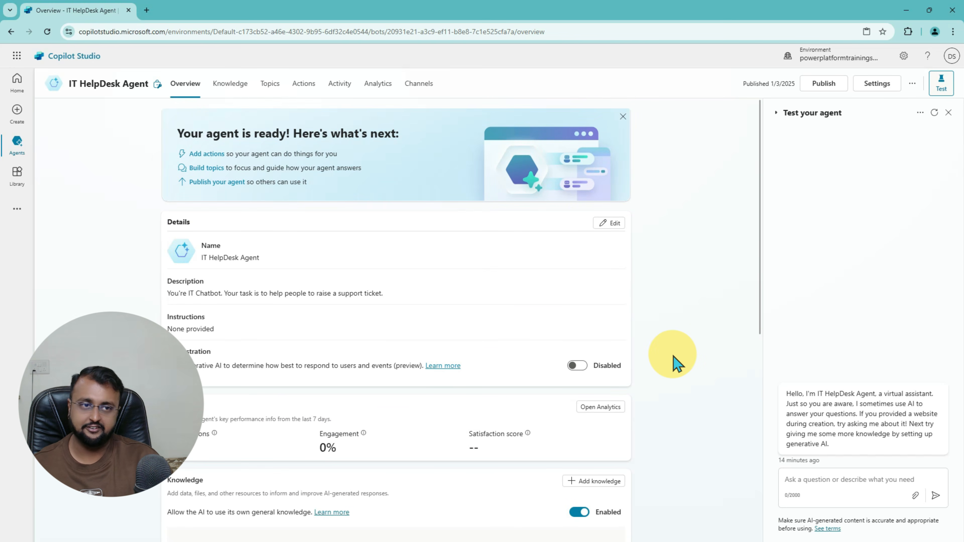
Step: Turn on tracking between topics in the test chat and greet the agent with Hi
click(775, 115)
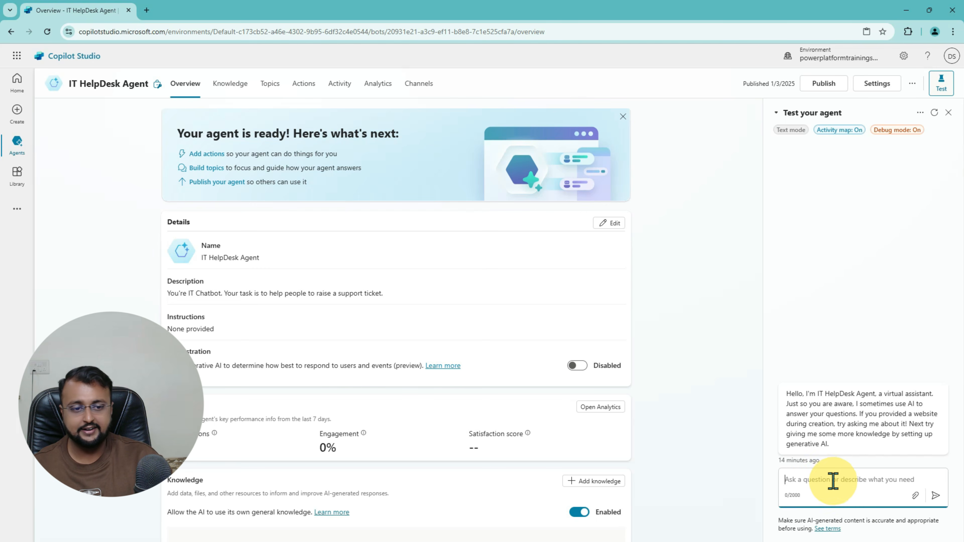
click(921, 113)
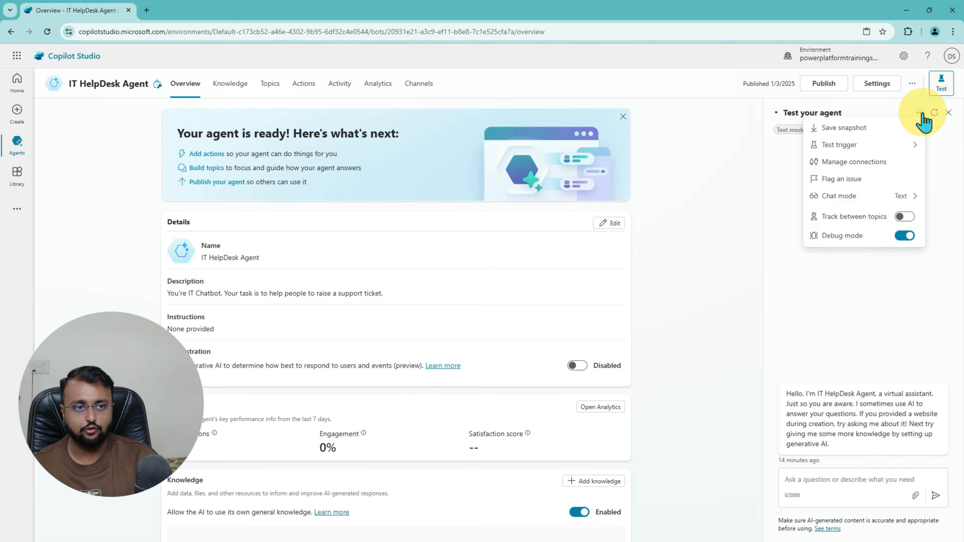
click(908, 218)
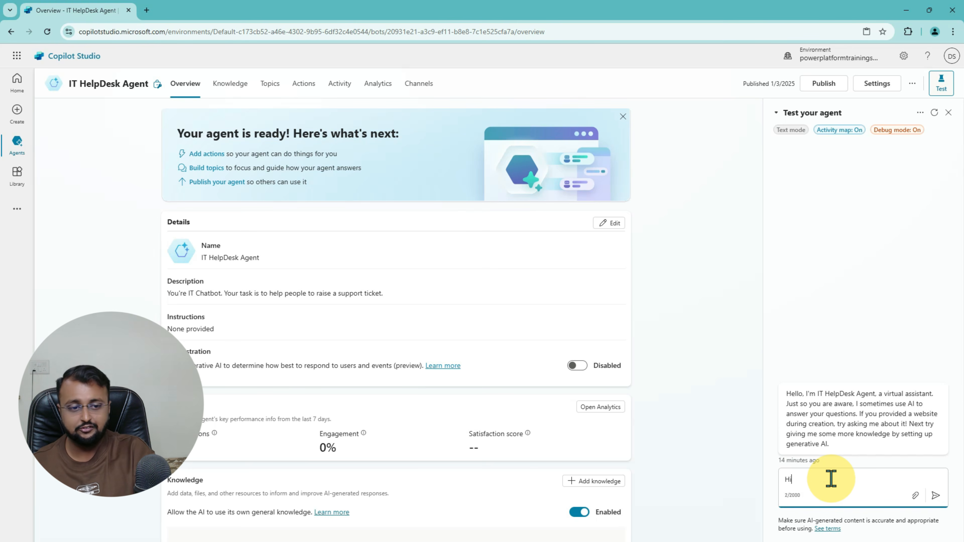
key(Return)
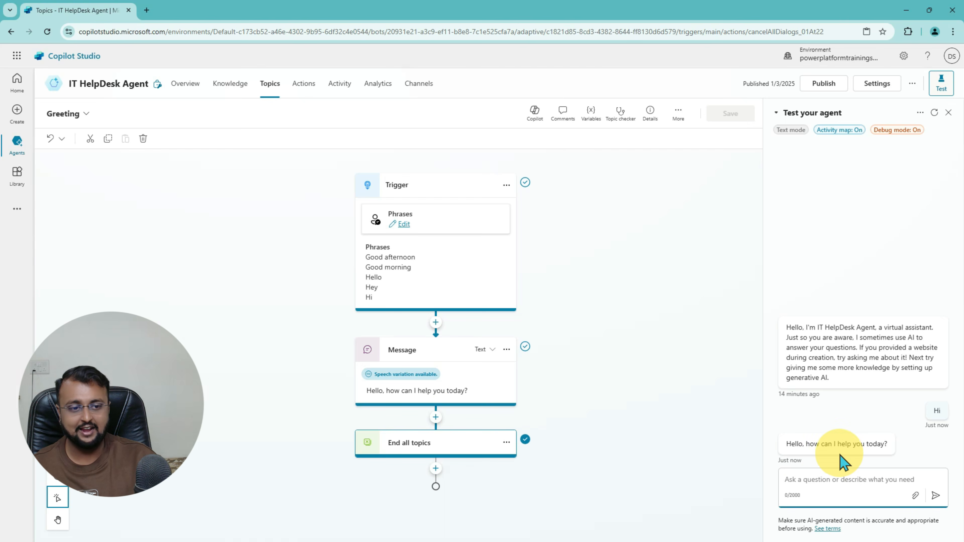
Step: Send 'raise a support ticket' to the test agent to trigger the topic
mouse_move(318, 155)
mouse_down()
mouse_move(424, 280)
mouse_move(577, 511)
mouse_up()
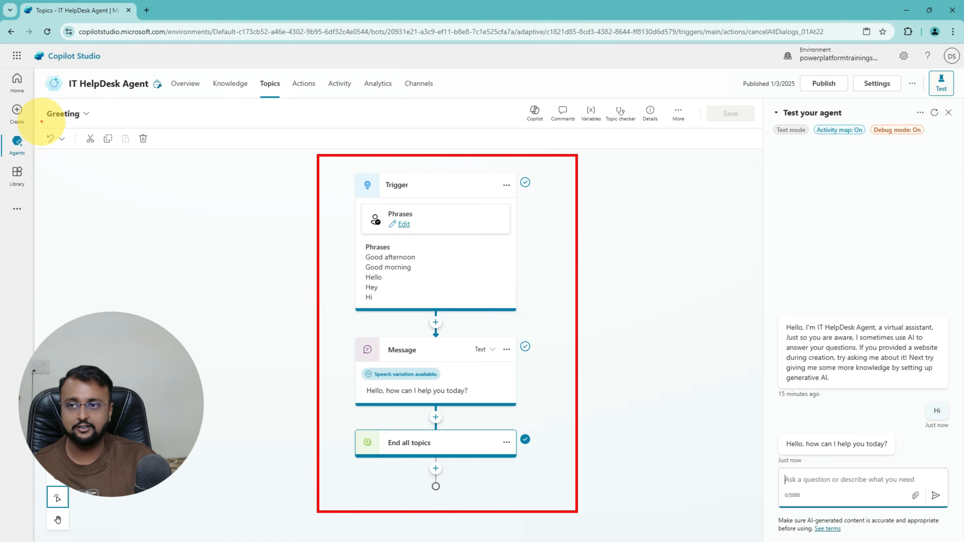
mouse_move(43, 120)
mouse_down()
mouse_move(46, 96)
mouse_move(114, 95)
mouse_move(68, 121)
mouse_move(128, 113)
mouse_up()
key(e)
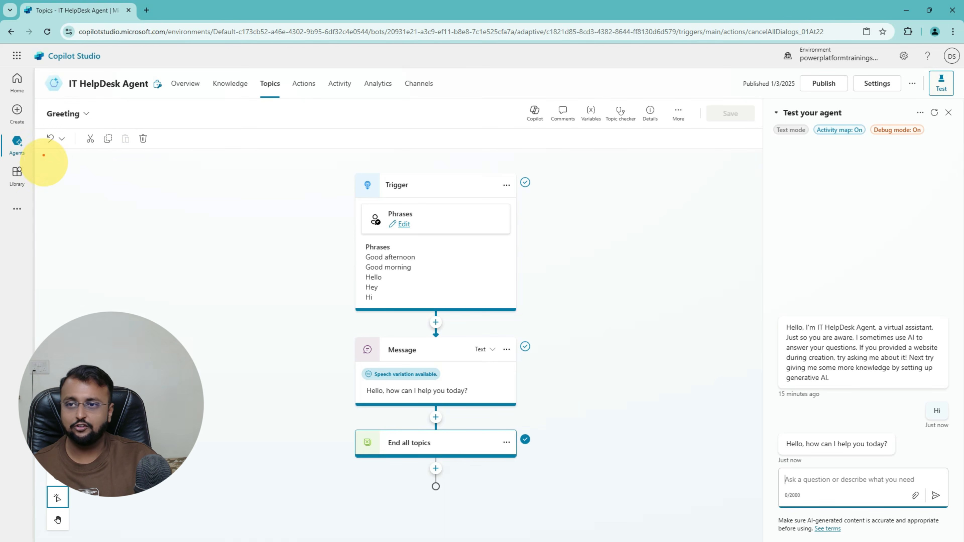
mouse_move(46, 148)
mouse_down()
mouse_move(91, 97)
mouse_move(108, 139)
mouse_up()
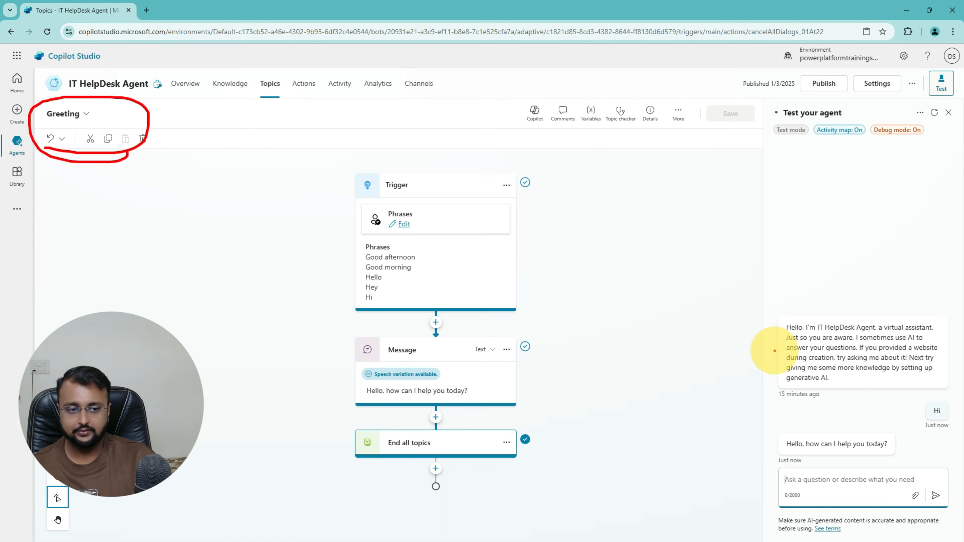
mouse_move(783, 456)
mouse_down()
mouse_move(867, 459)
mouse_move(842, 461)
mouse_up()
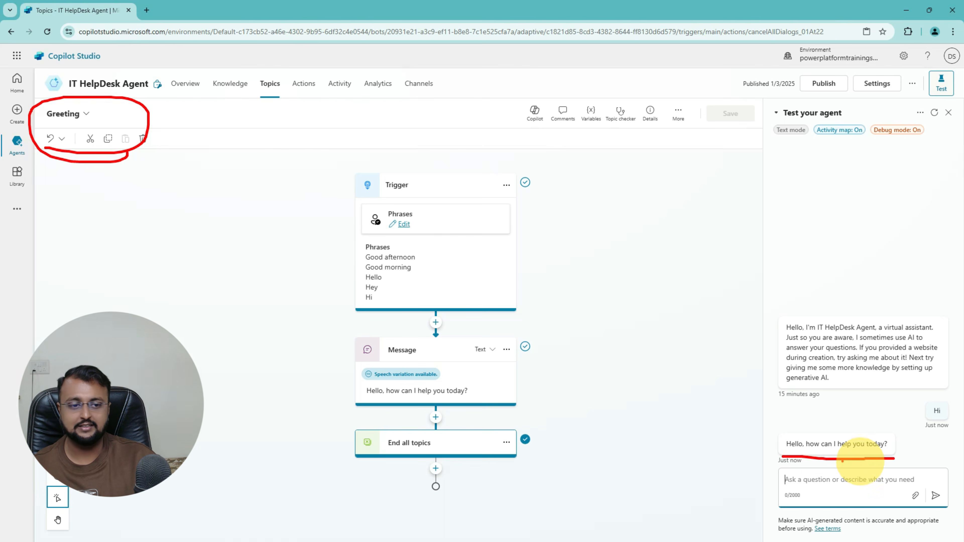
key(e)
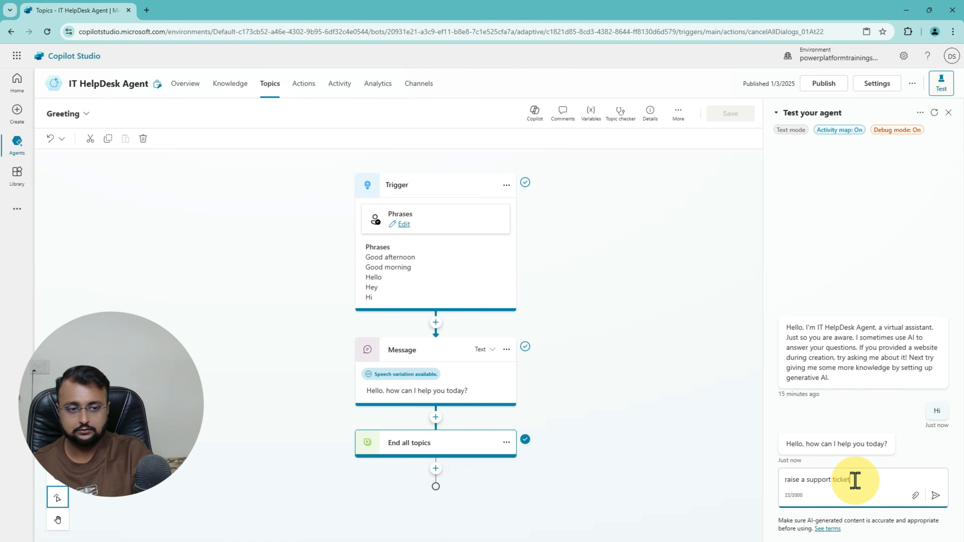
key(Return)
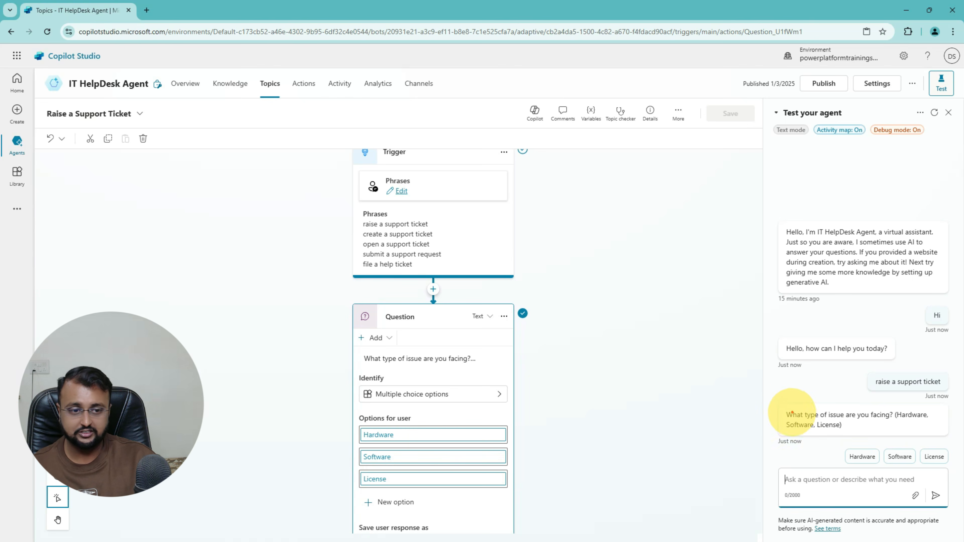
Step: Answer the issue-type question with Software
drag(779, 405, 934, 435)
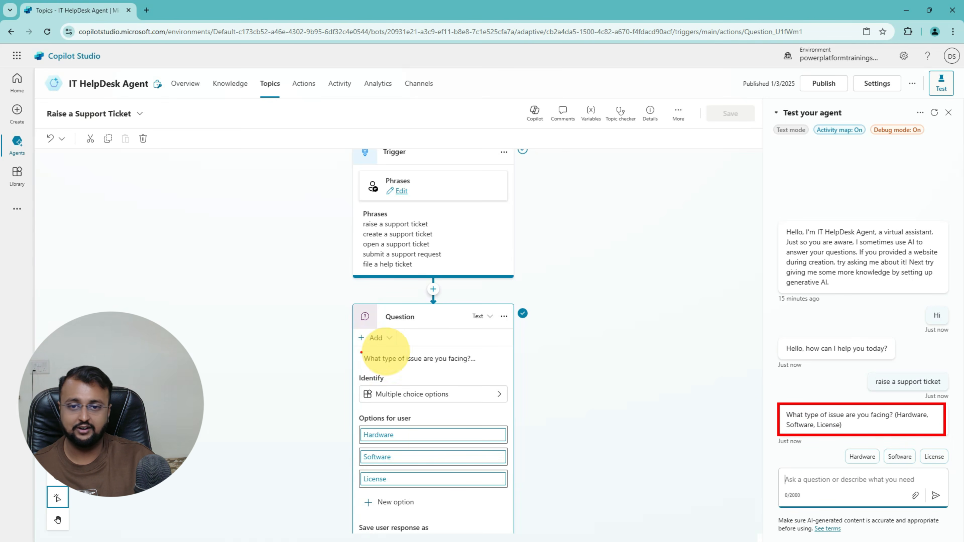
mouse_move(513, 302)
mouse_down()
mouse_move(550, 315)
mouse_move(511, 325)
mouse_move(559, 306)
mouse_move(532, 318)
mouse_up()
drag(316, 323, 342, 329)
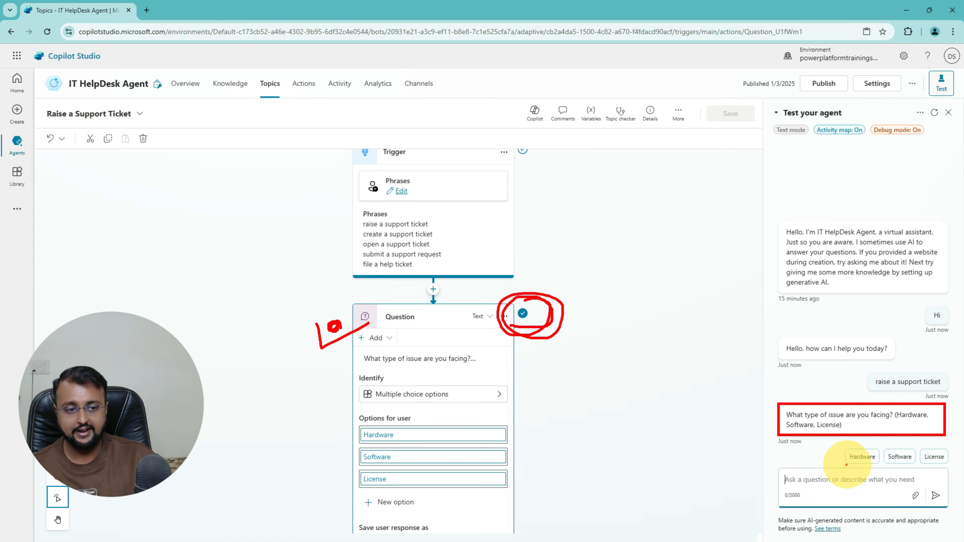
drag(845, 464, 956, 465)
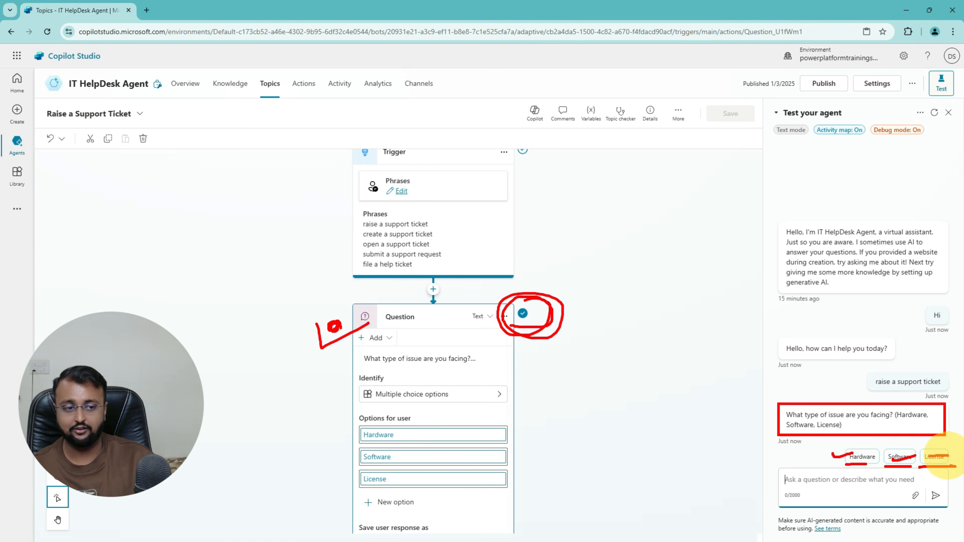
key(Escape)
click(902, 459)
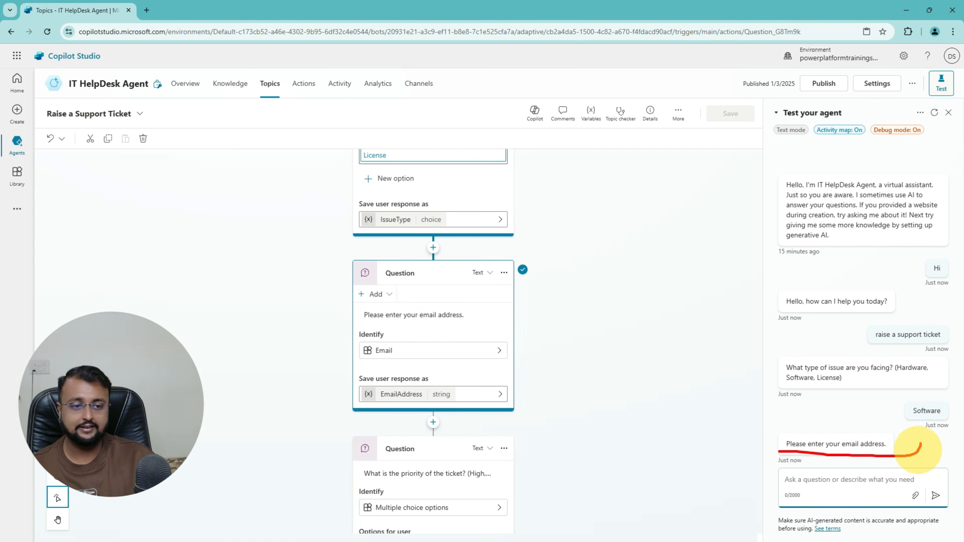
Step: Send the user's email address in the test chat
click(833, 483)
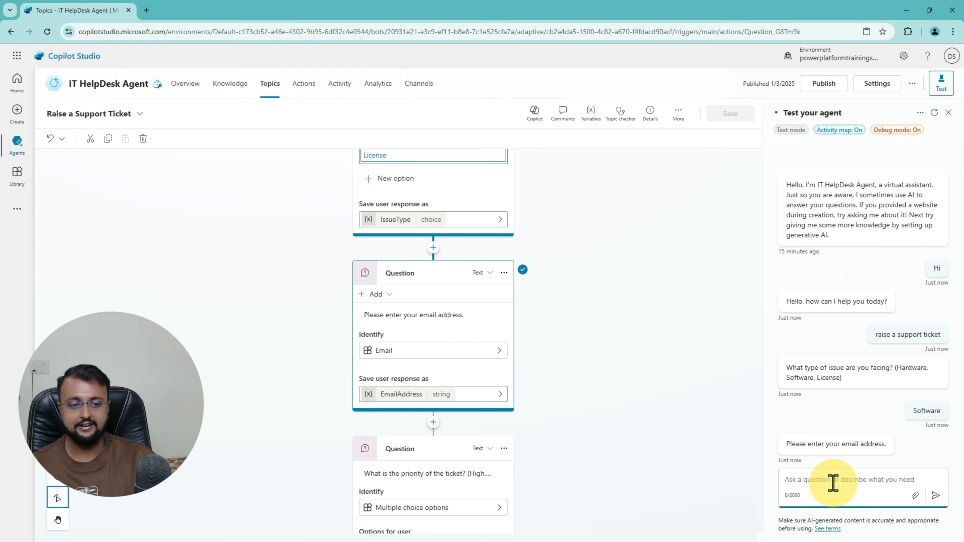
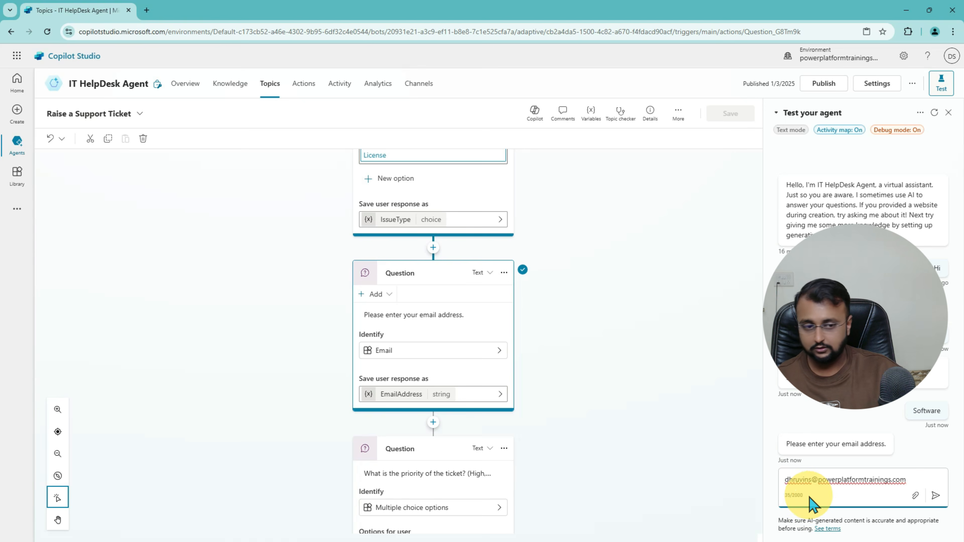
click(935, 496)
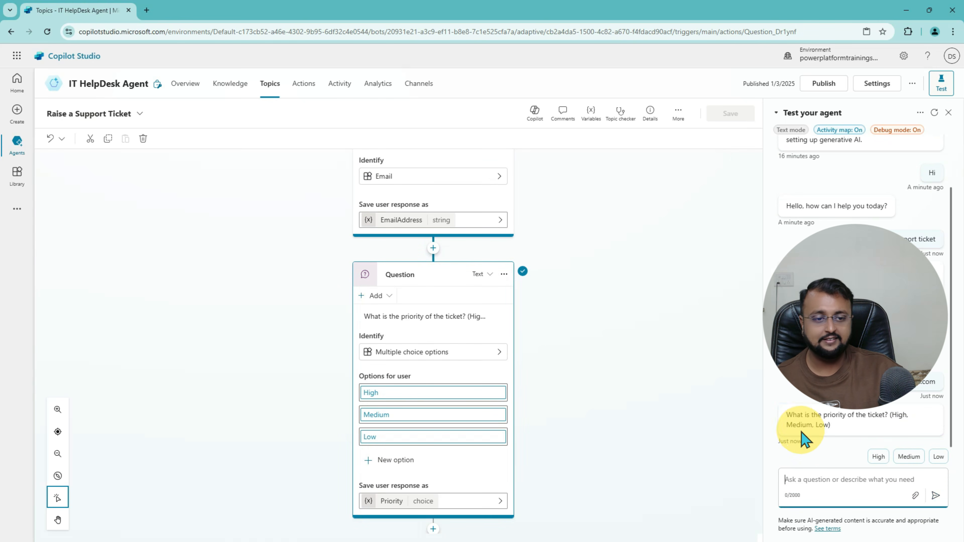
Step: Choose High priority and Email as the contact method to receive the ticket confirmation
key(ctrl+2)
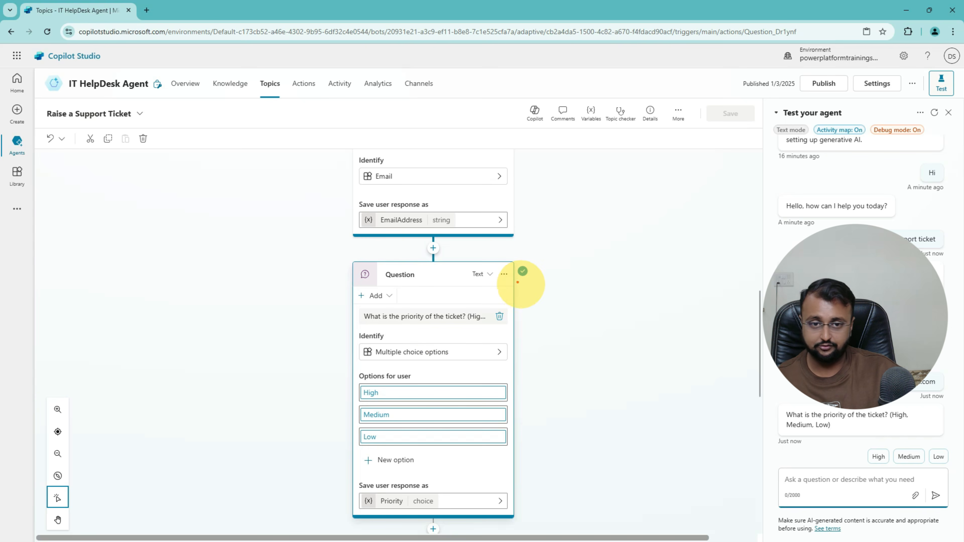
mouse_move(518, 282)
mouse_down()
mouse_move(502, 277)
mouse_move(559, 289)
mouse_up()
drag(855, 421, 901, 417)
drag(781, 432, 829, 433)
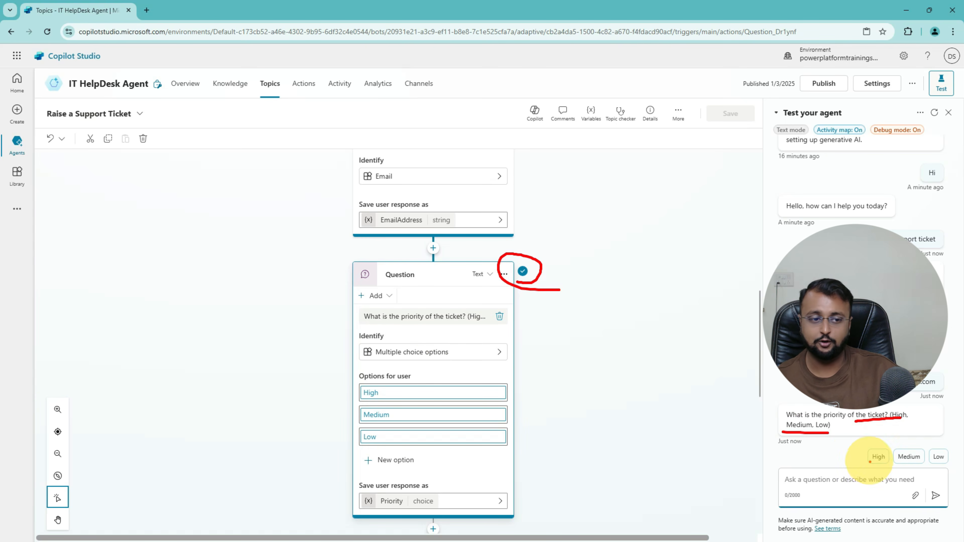
key(Escape)
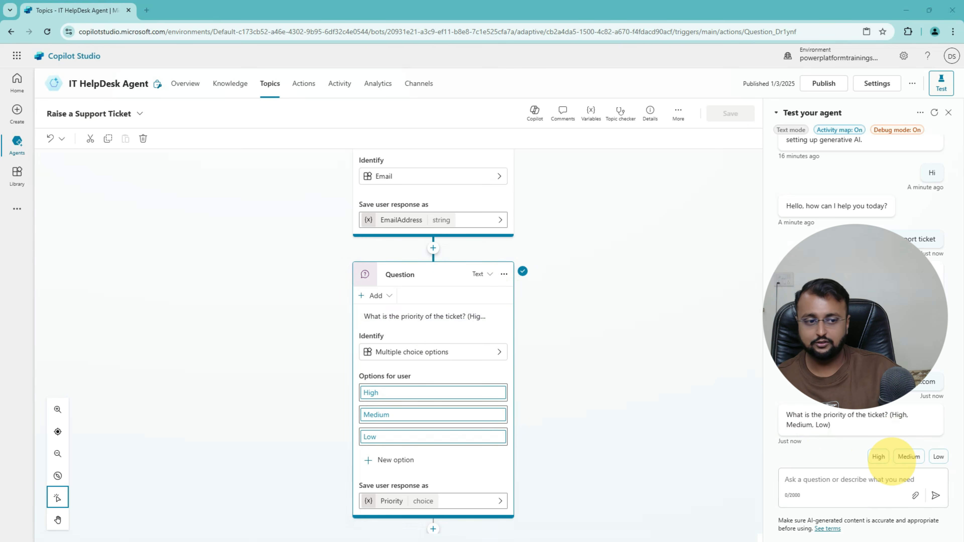
click(880, 459)
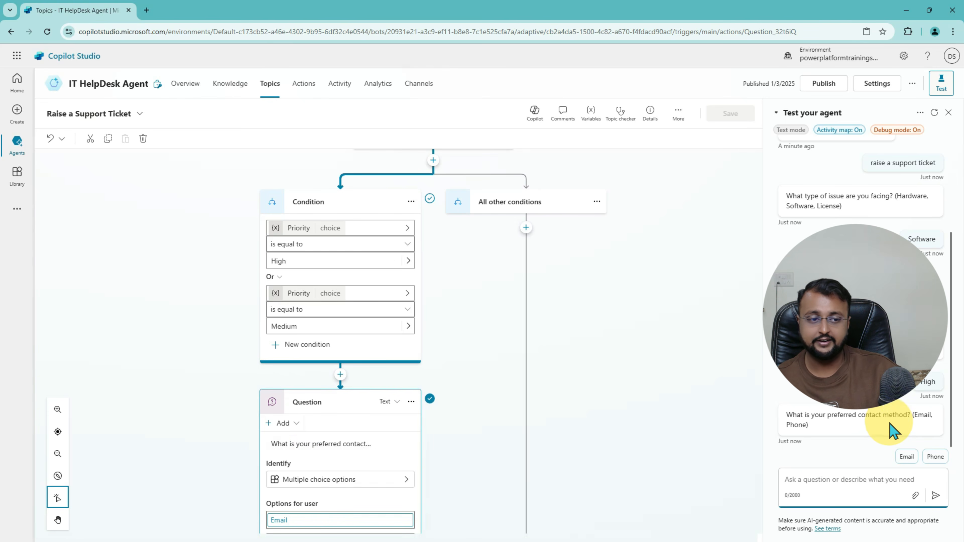
click(907, 457)
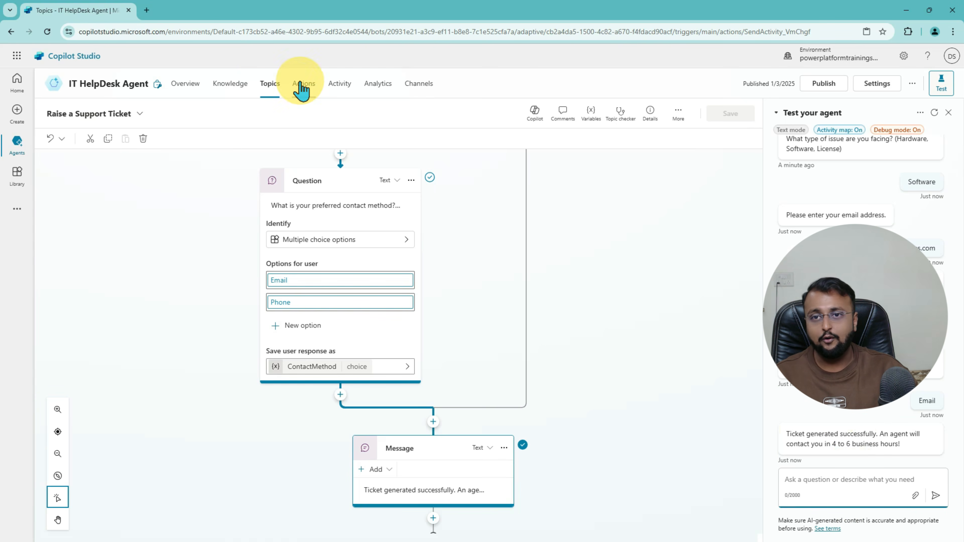
Step: Browse the Knowledge, Topics, Actions, Activity, Analytics and Channels pages, ending on Overview
click(227, 88)
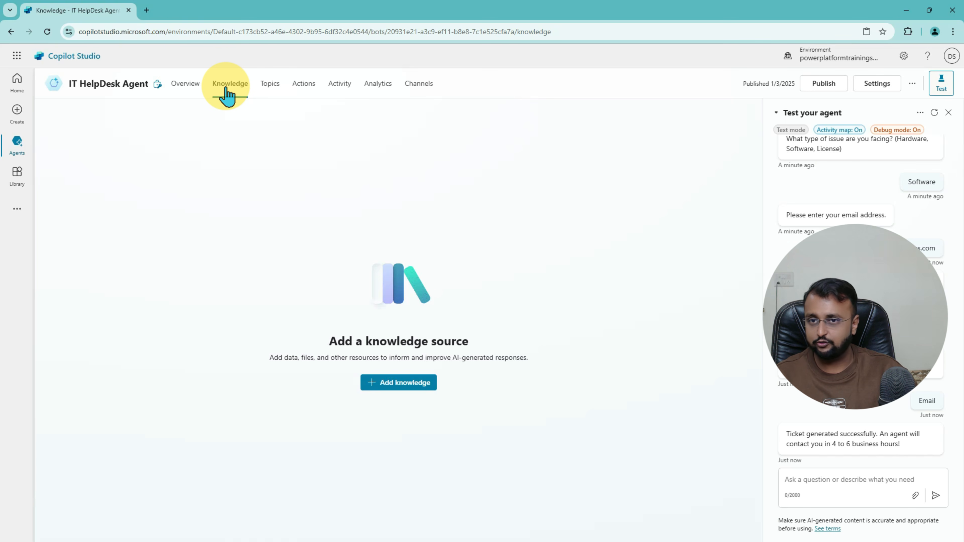
click(269, 91)
click(309, 95)
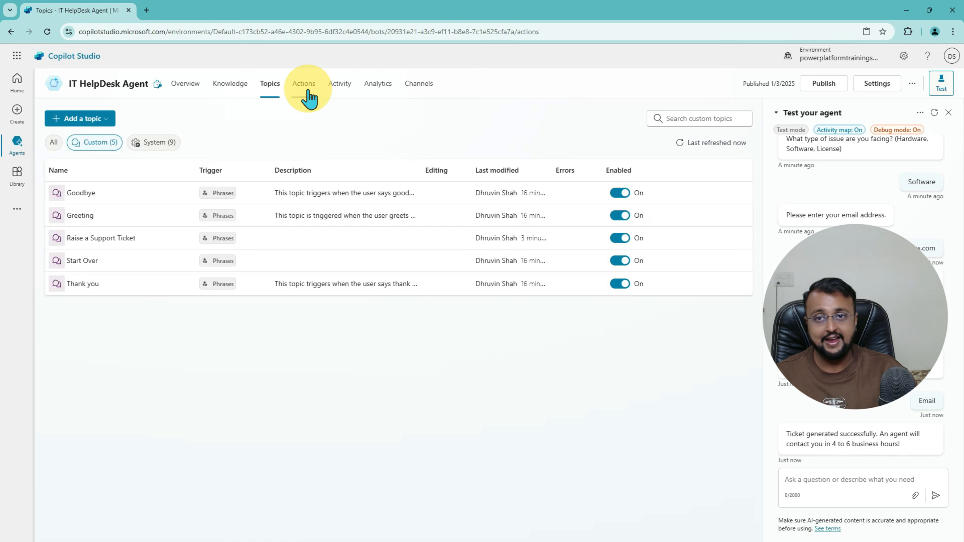
click(339, 86)
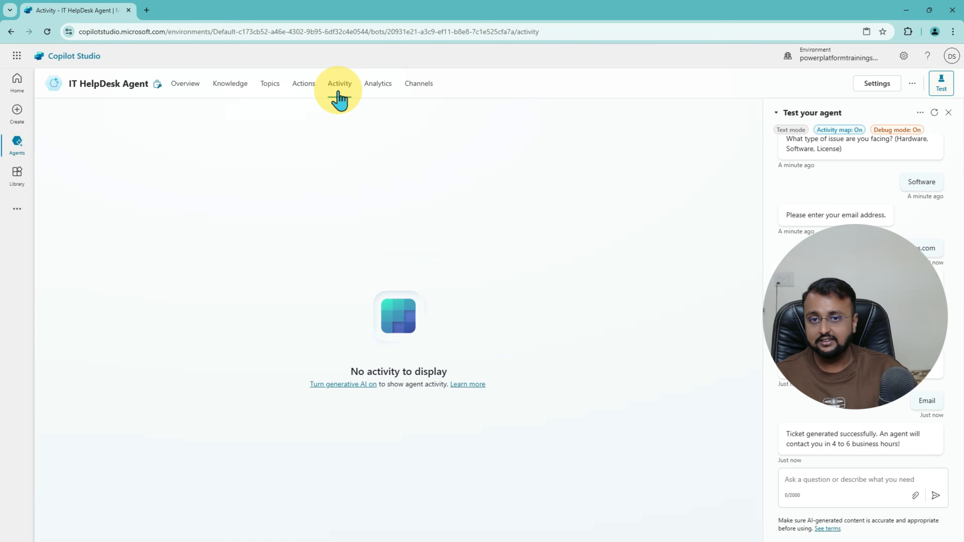
click(373, 91)
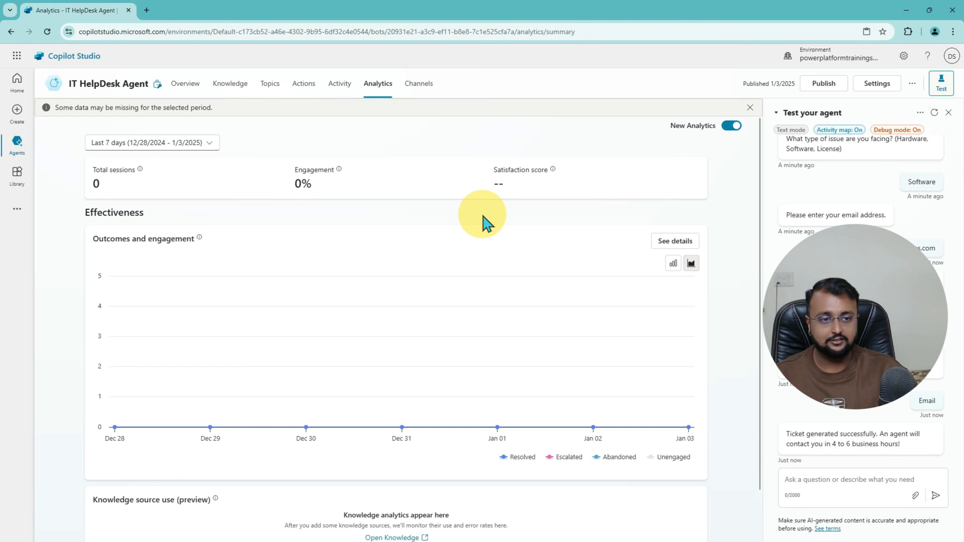
scroll(484, 223, down, 2)
scroll(482, 222, up, 1)
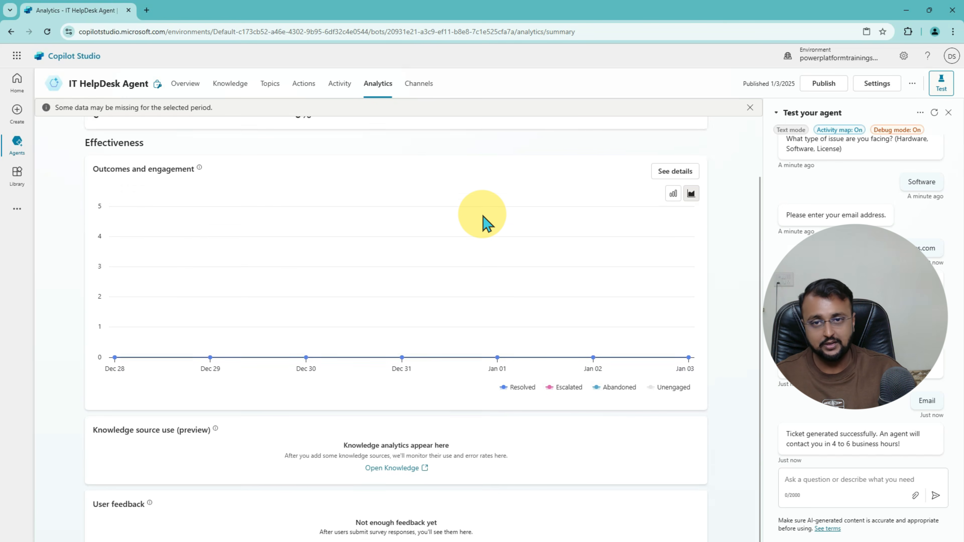
click(414, 95)
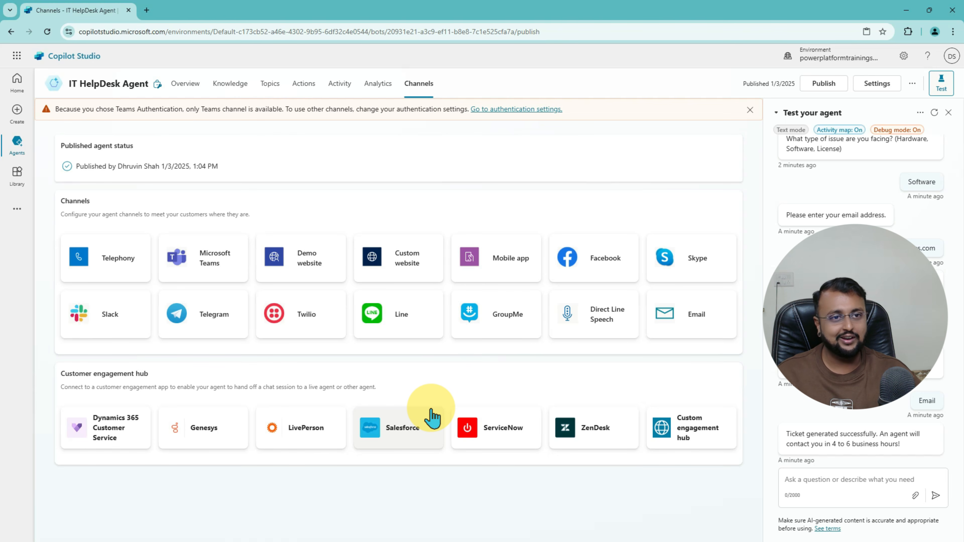
click(190, 91)
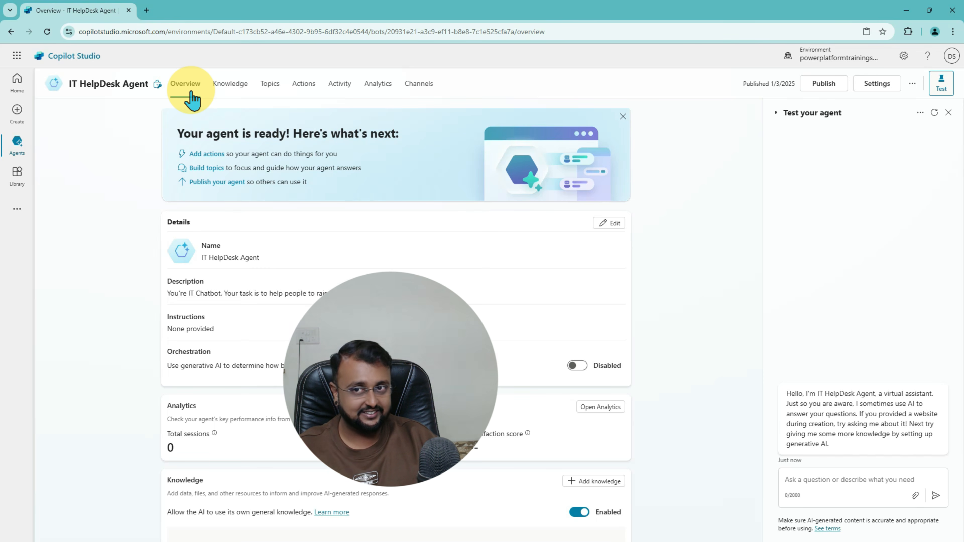
Step: Go to Topics, toggle the System and Custom filters, and reopen Raise a Support Ticket
click(271, 87)
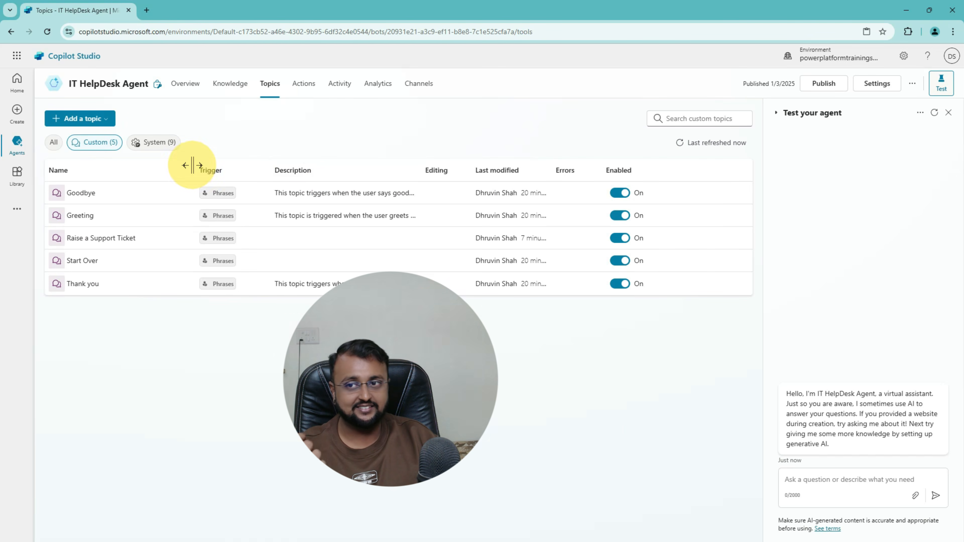
click(153, 143)
click(100, 143)
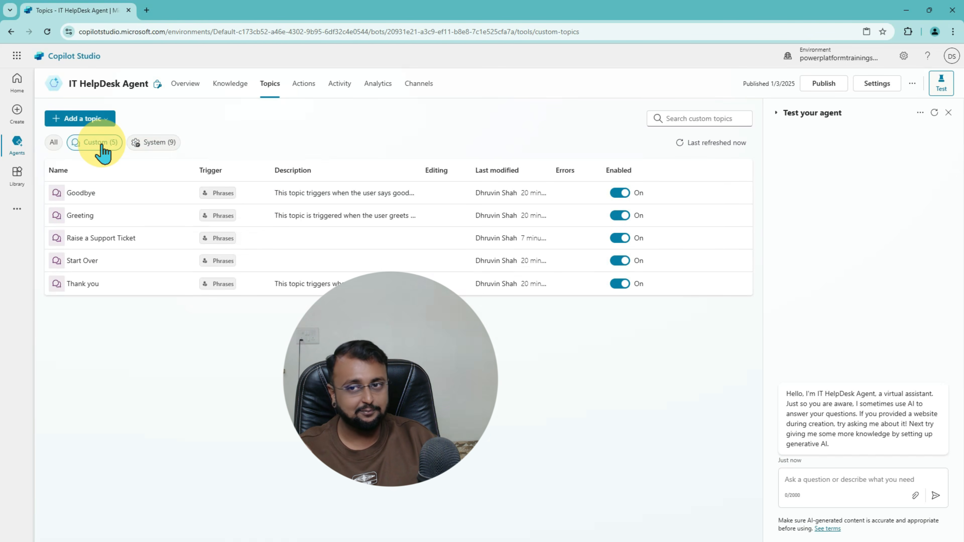
mouse_move(203, 292)
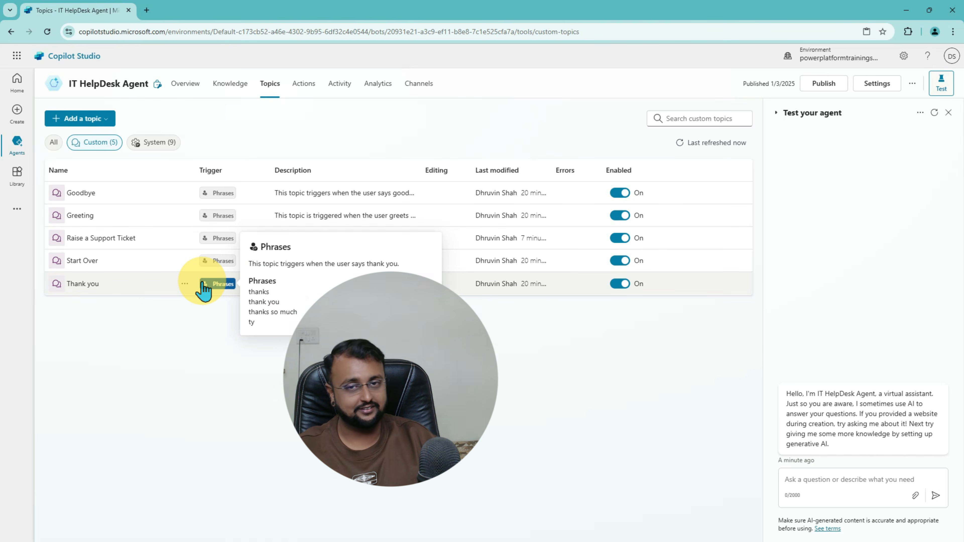
click(100, 240)
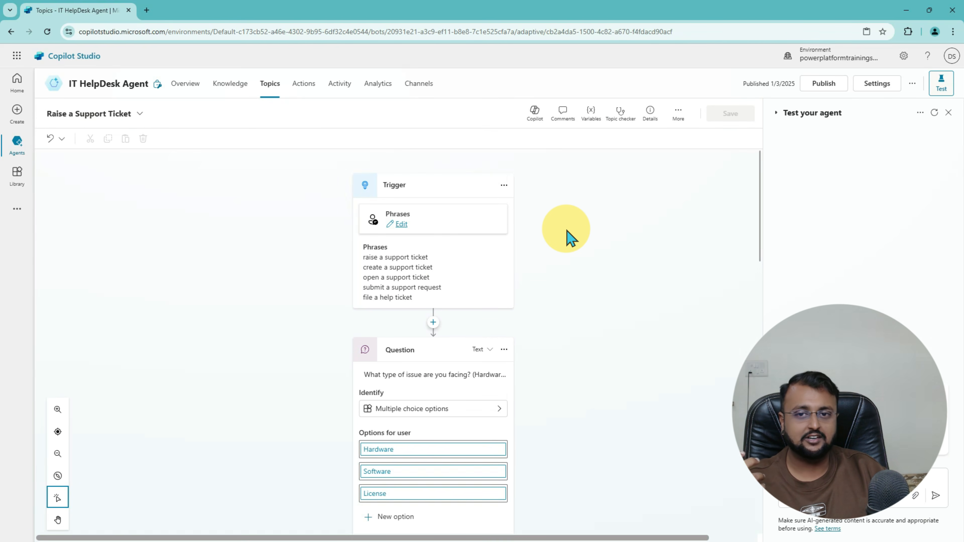
Step: Show the Add node menu below the Trigger node and review the available node types
scroll(532, 228, down, 4)
scroll(508, 221, up, 4)
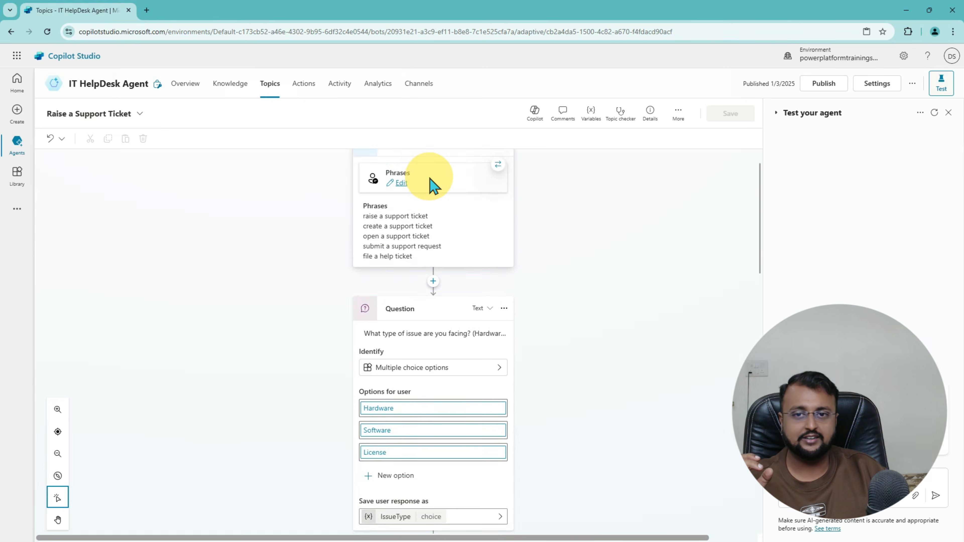
scroll(432, 185, up, 1)
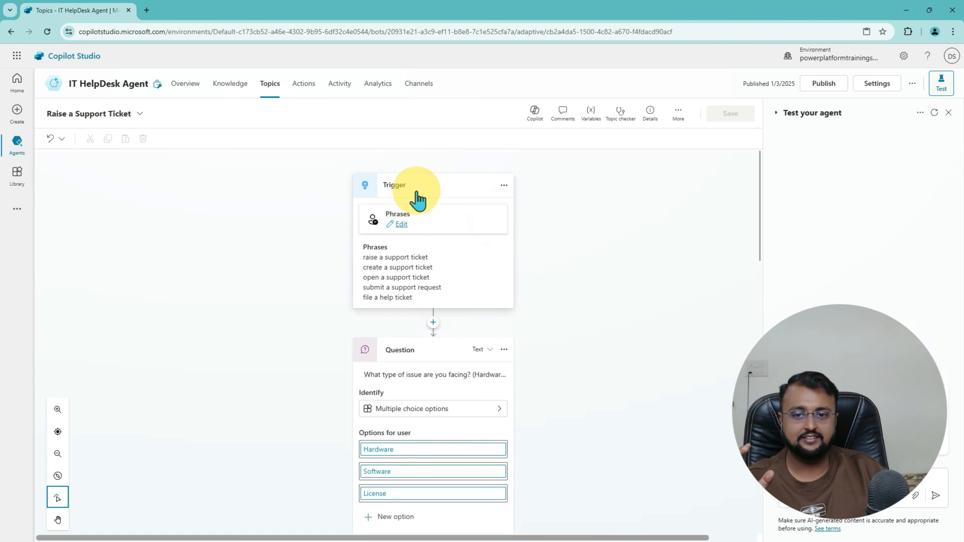
click(433, 323)
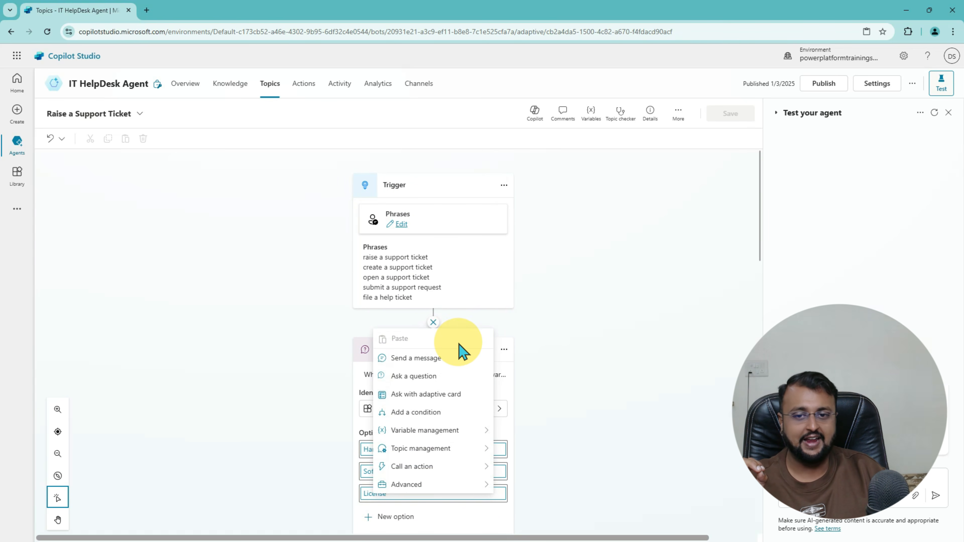
scroll(459, 349, down, 1)
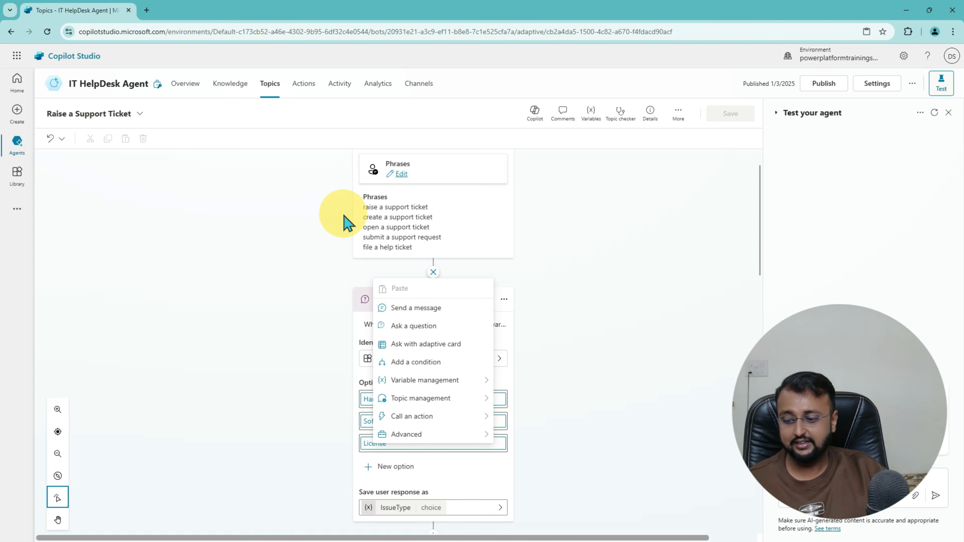
mouse_move(447, 261)
mouse_down()
mouse_move(414, 272)
mouse_move(424, 259)
mouse_up()
mouse_move(373, 297)
mouse_down()
mouse_move(366, 409)
mouse_move(448, 447)
mouse_up()
drag(329, 314, 373, 306)
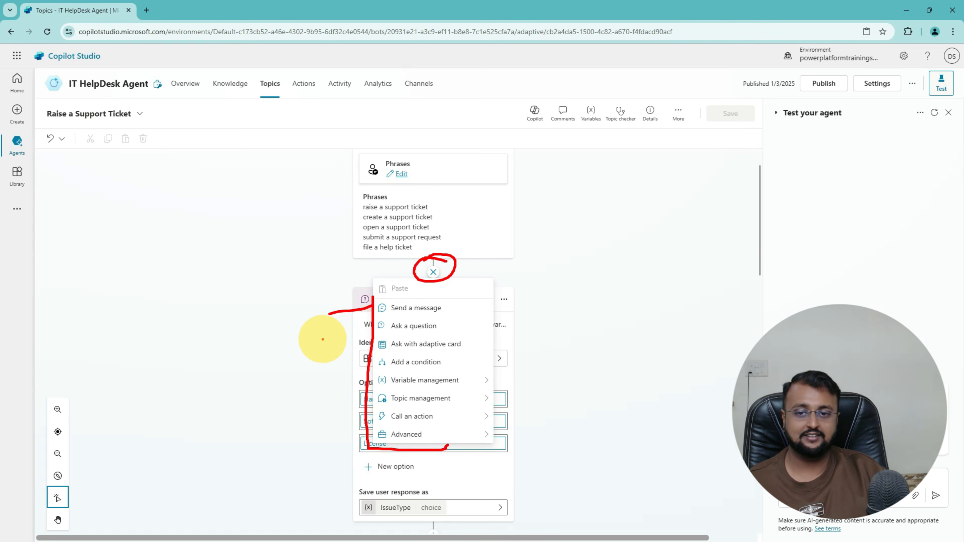
drag(321, 339, 367, 329)
mouse_move(305, 351)
mouse_down()
mouse_move(356, 347)
mouse_move(321, 368)
mouse_move(325, 432)
mouse_move(366, 441)
mouse_up()
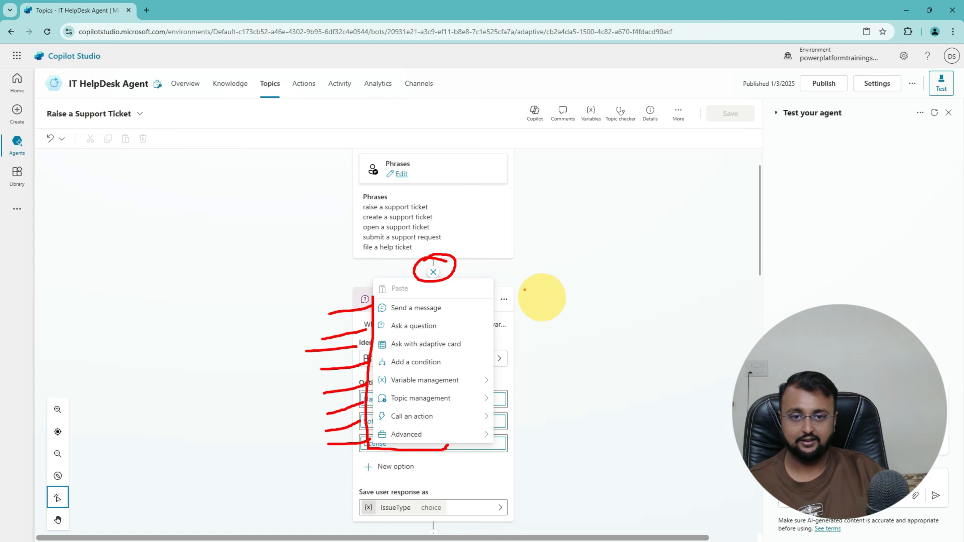
mouse_move(511, 268)
mouse_down()
mouse_move(505, 430)
mouse_move(440, 447)
mouse_up()
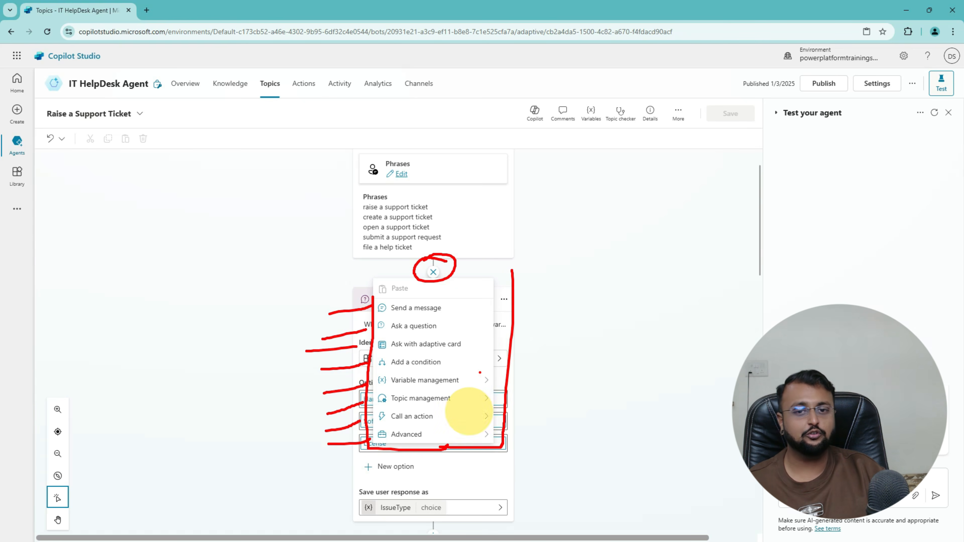
mouse_move(527, 347)
mouse_down()
mouse_move(589, 346)
mouse_move(608, 357)
mouse_move(618, 370)
mouse_move(594, 387)
mouse_up()
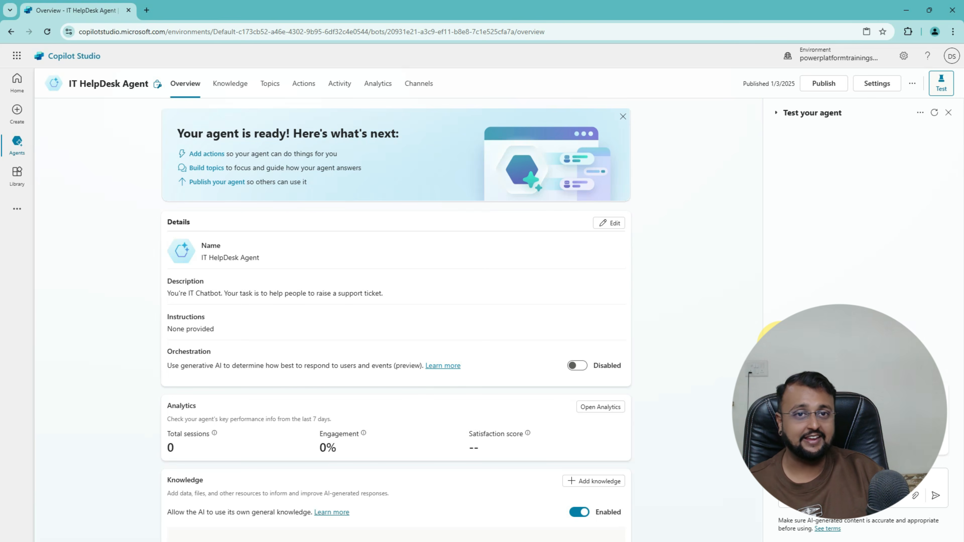
Step: Return to the Copilot Studio Home page and open a new browser tab beside it
click(17, 82)
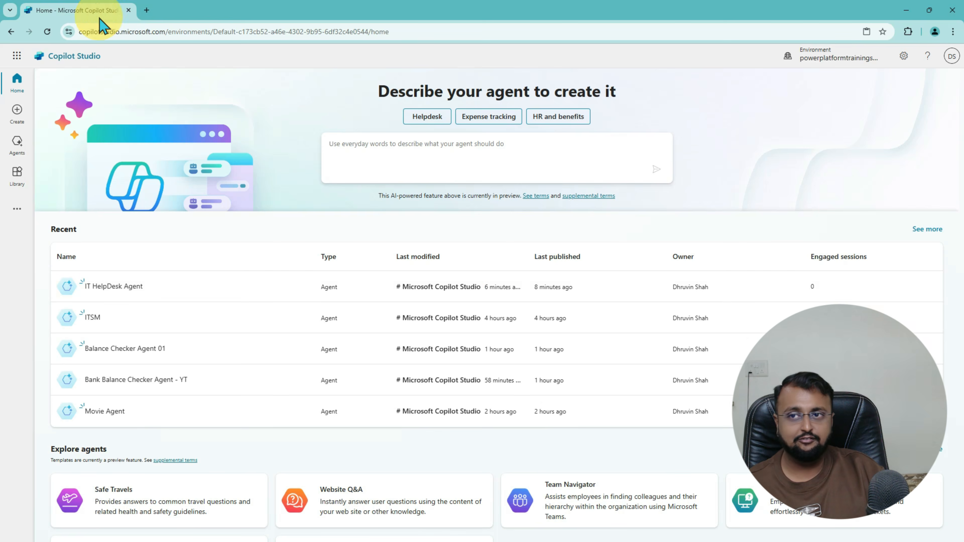
click(146, 11)
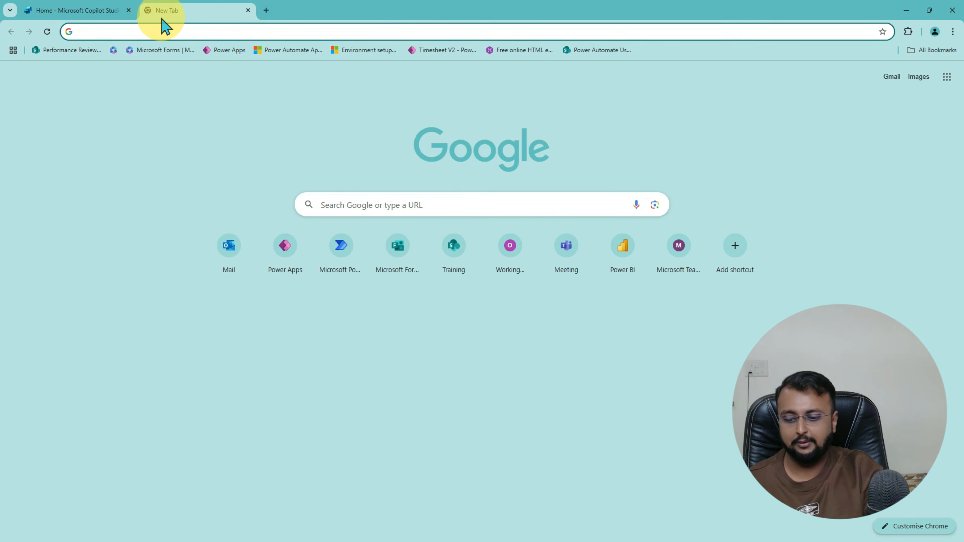
Step: Load imdb.com in the new tab and scroll through its home page
text(im)
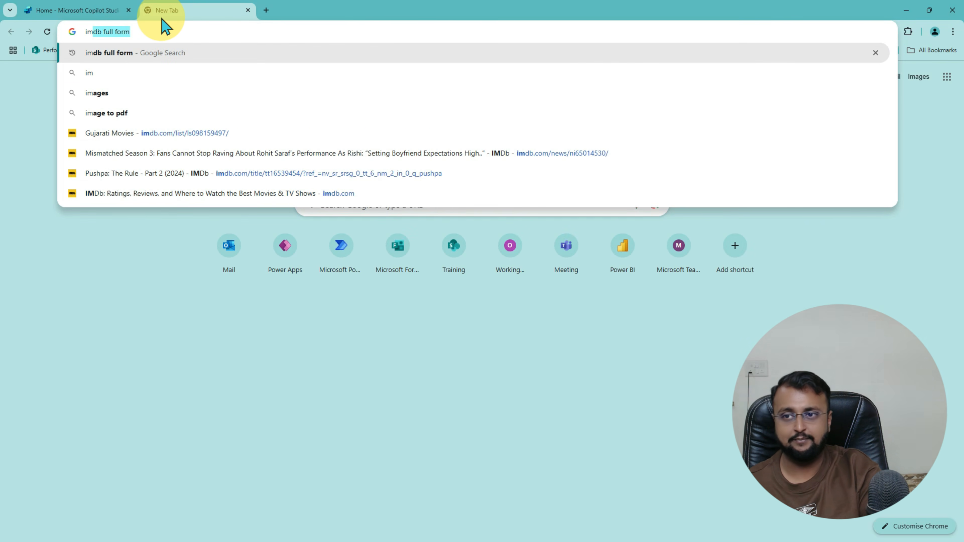
click(212, 194)
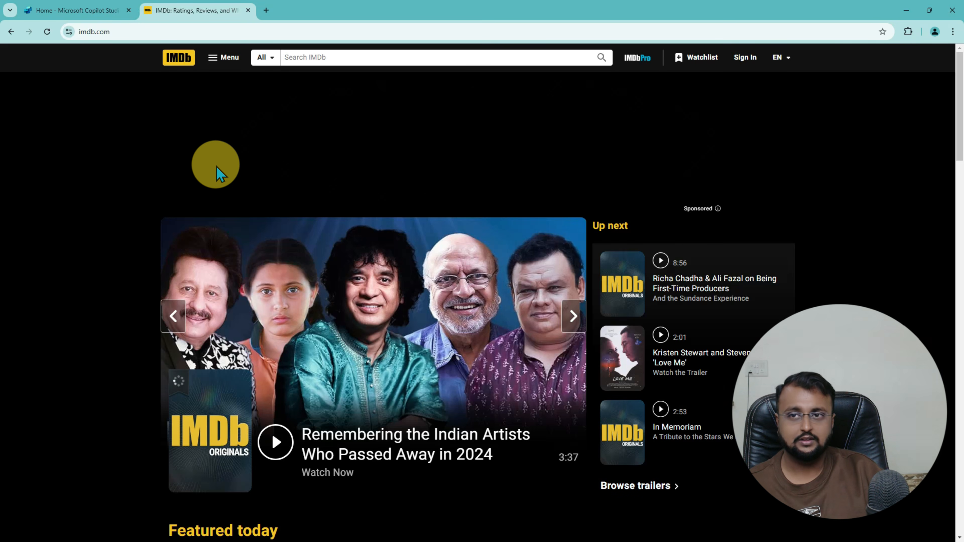
click(116, 36)
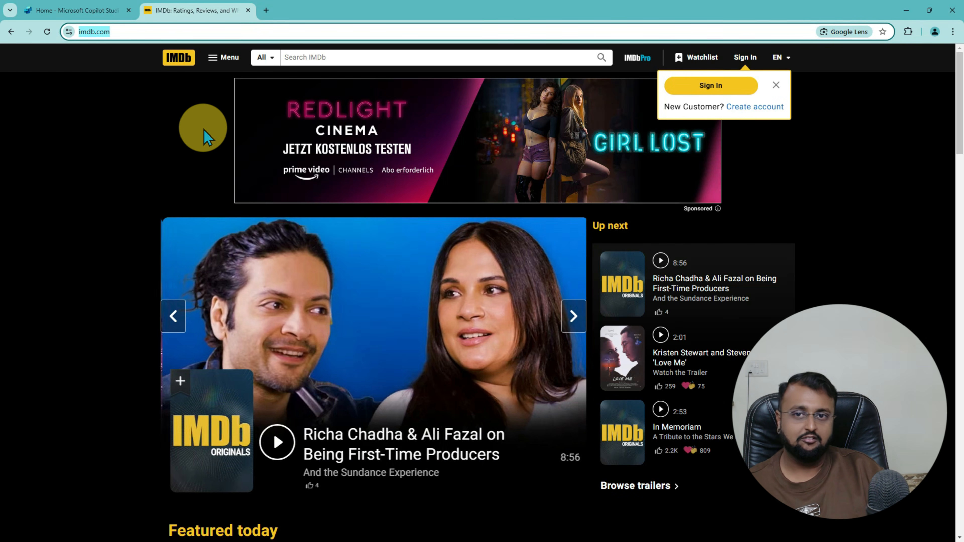
scroll(607, 300, down, 5)
scroll(605, 301, down, 5)
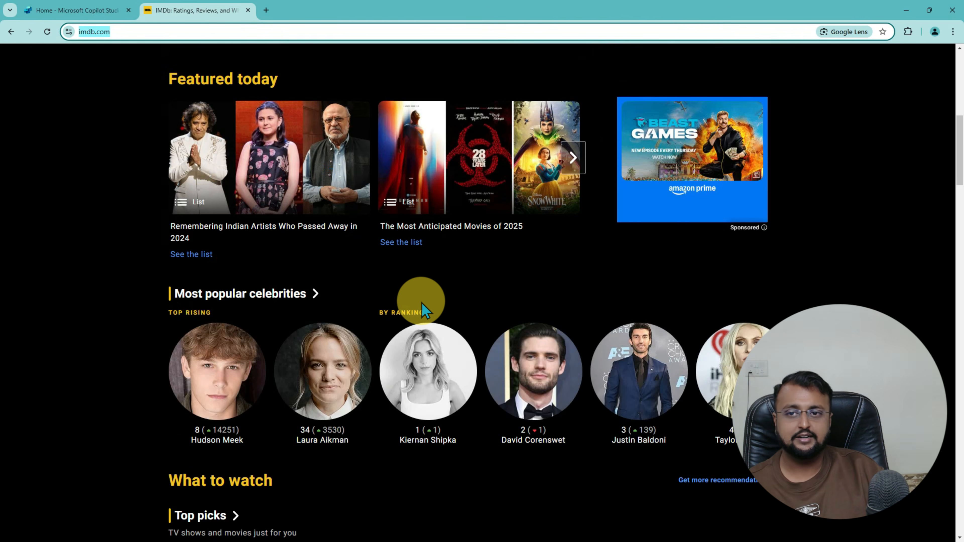
scroll(423, 303, down, 6)
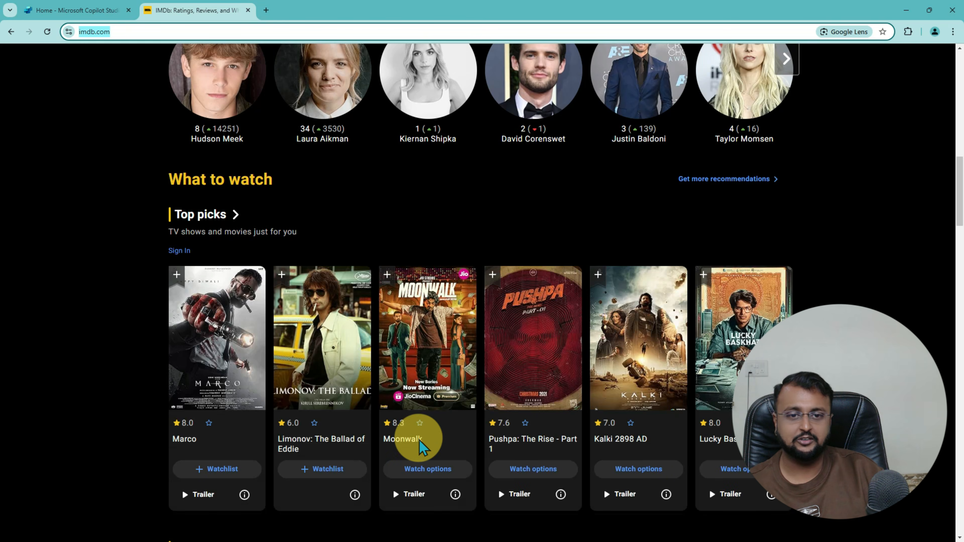
scroll(763, 279, down, 8)
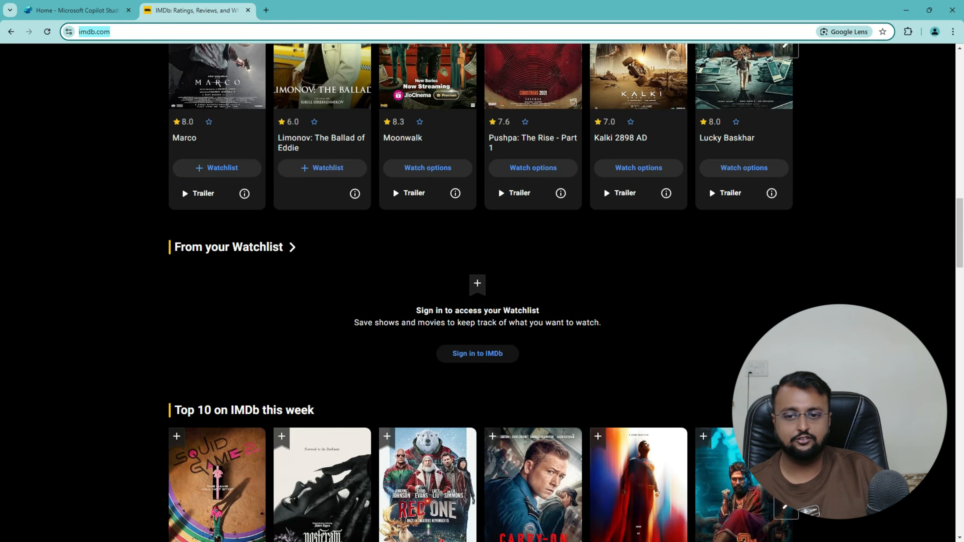
scroll(484, 292, down, 10)
scroll(484, 293, up, 6)
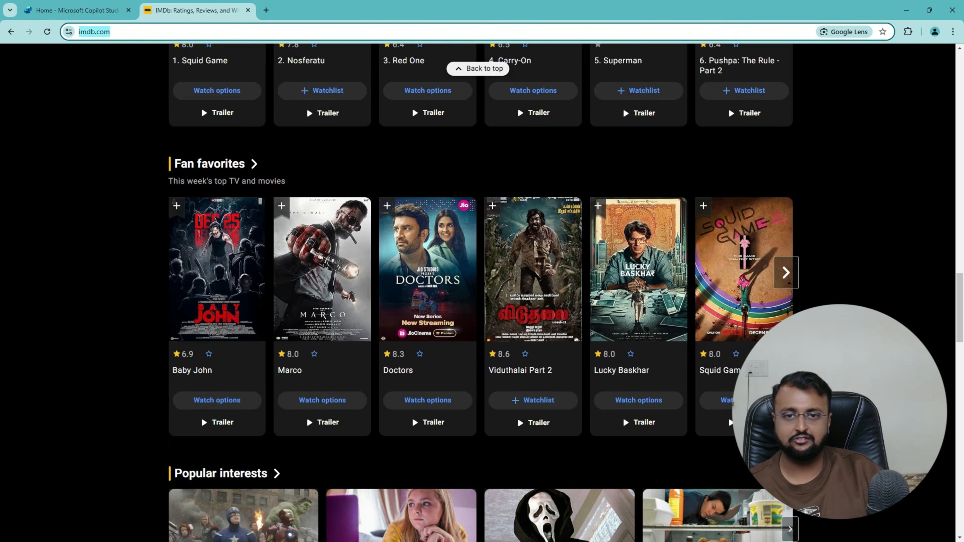
scroll(709, 86, up, 11)
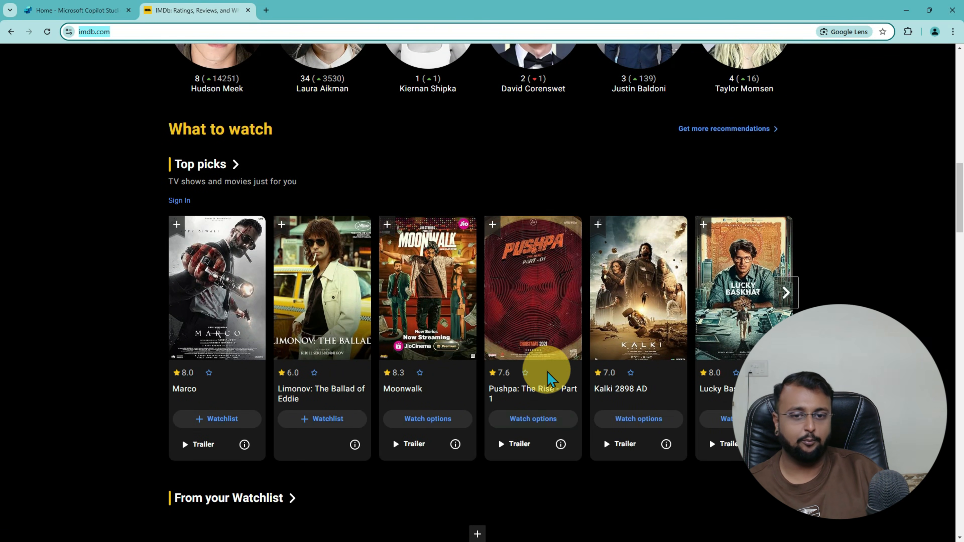
Step: Open the Pushpa: The Rise - Part 1 title page from Top picks and scroll through it
click(544, 396)
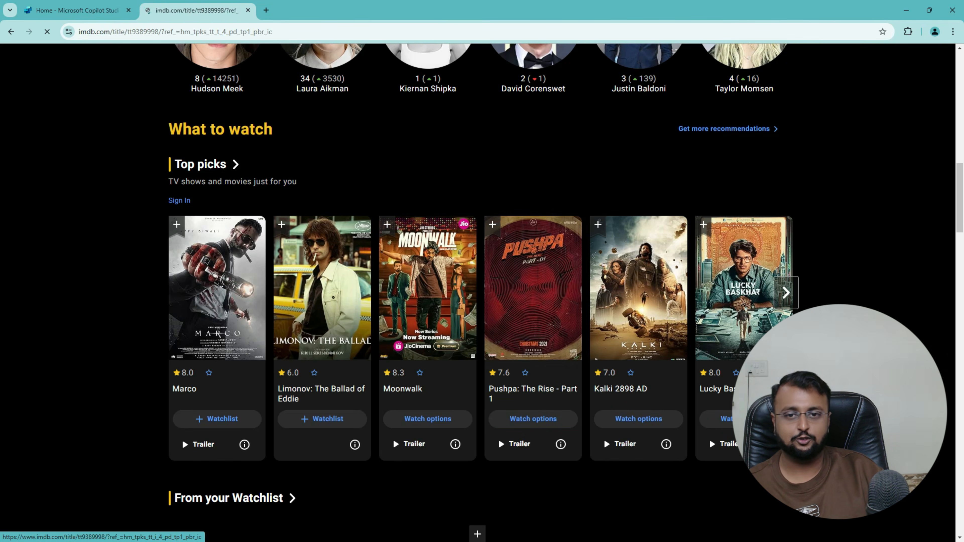
scroll(424, 194, down, 3)
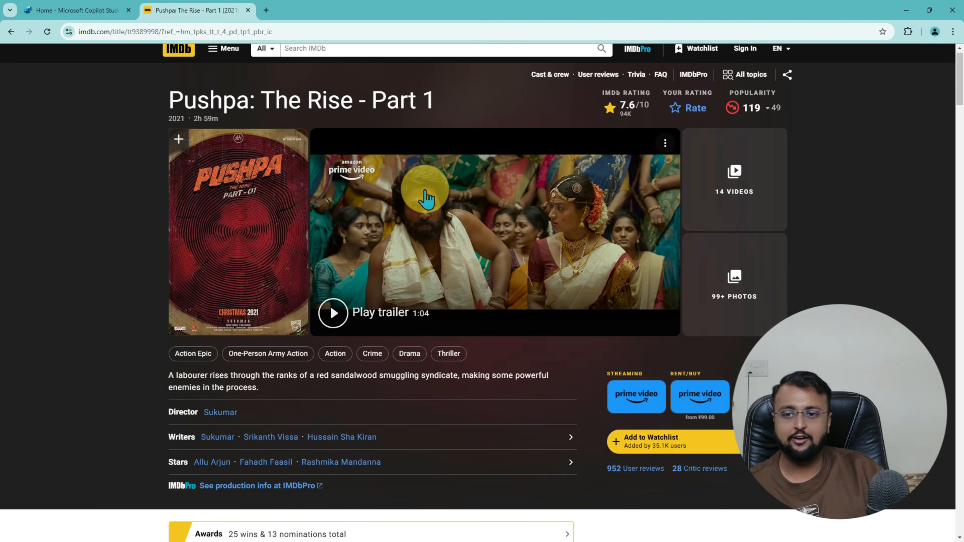
scroll(426, 198, down, 5)
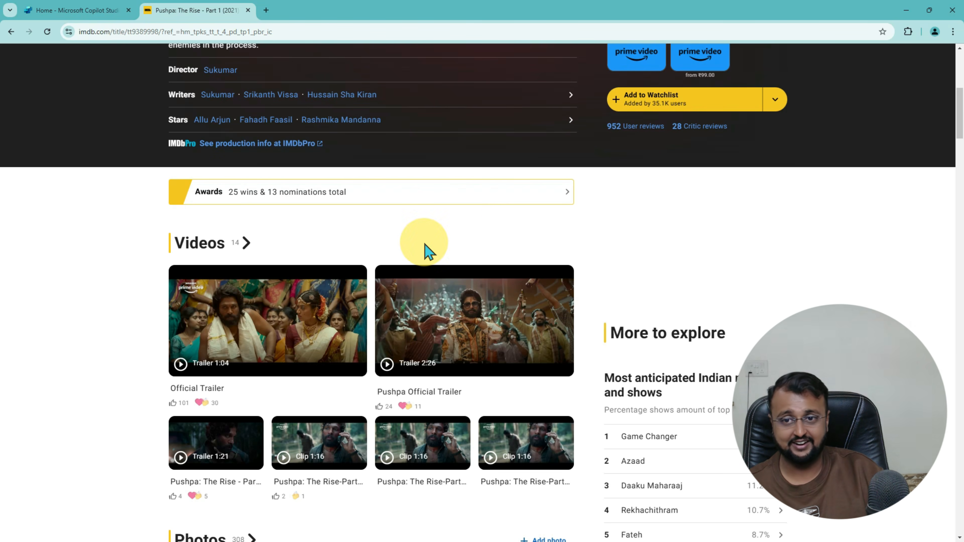
scroll(710, 344, down, 4)
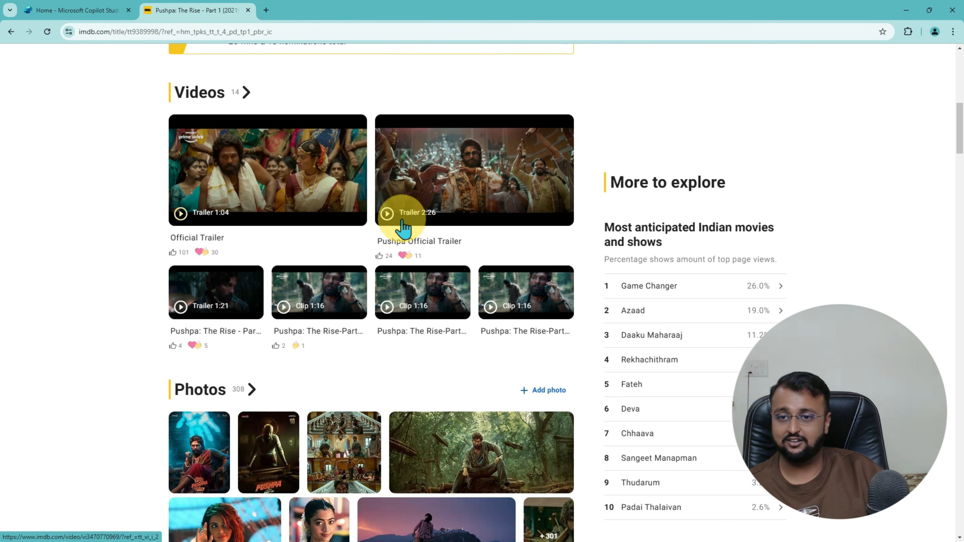
scroll(383, 237, down, 12)
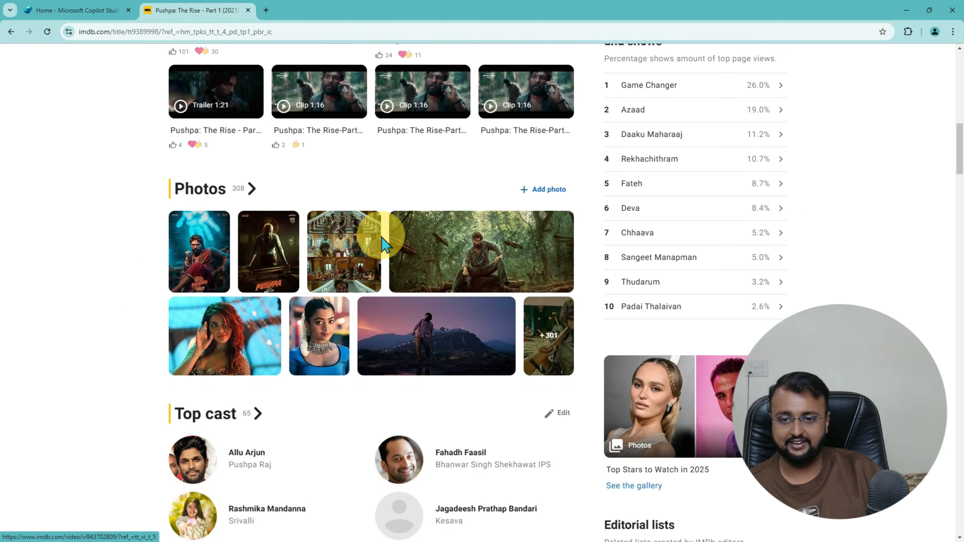
scroll(383, 241, down, 6)
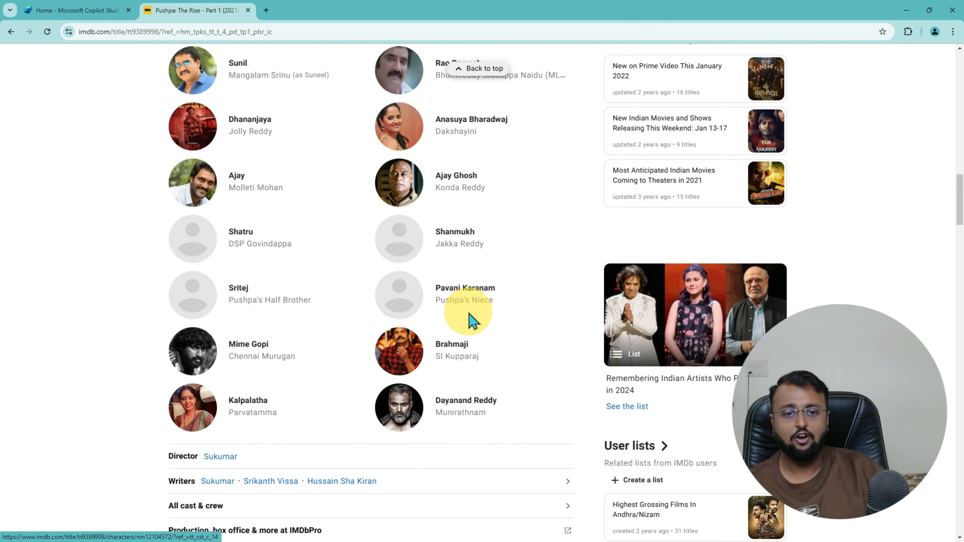
scroll(471, 319, up, 6)
scroll(471, 321, up, 16)
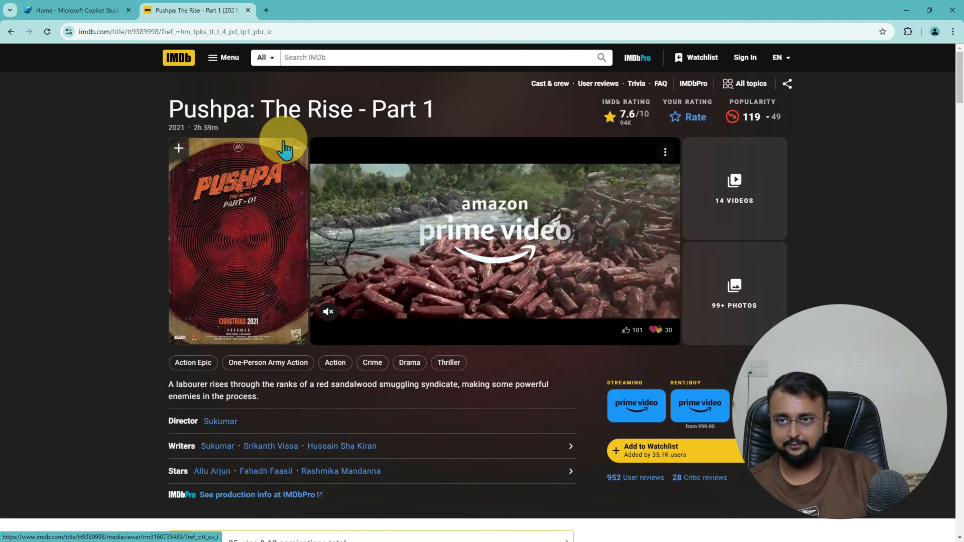
Step: Return to the IMDb home page, then switch back to the Copilot Studio tab
click(176, 58)
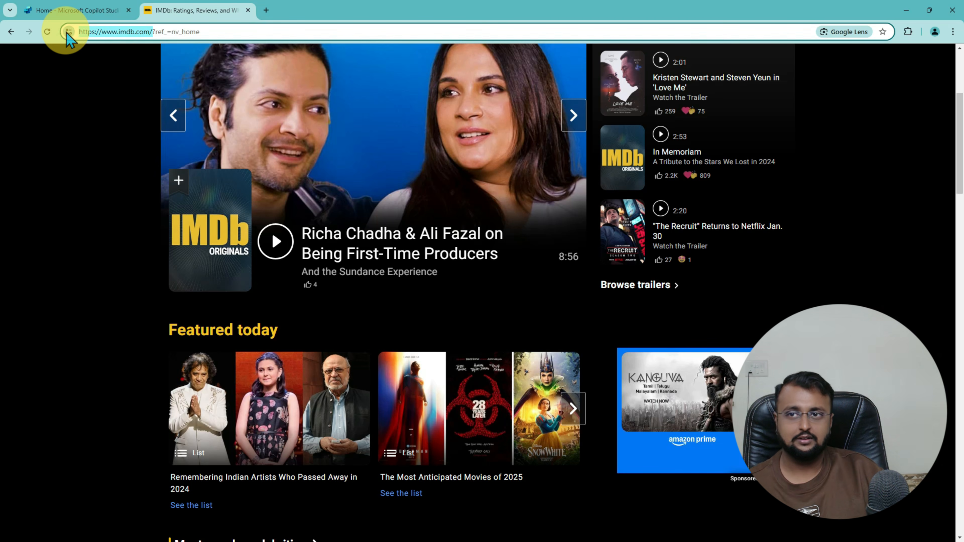
click(142, 33)
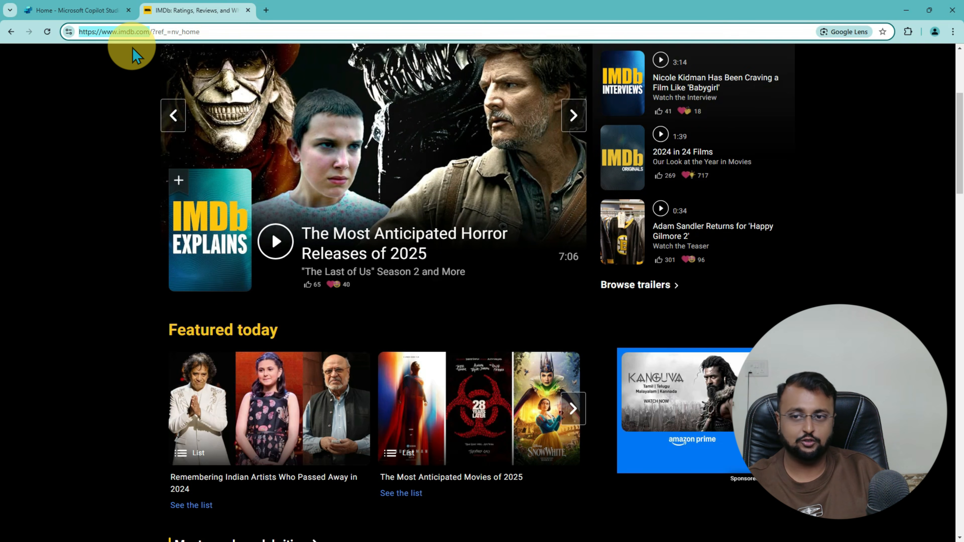
click(83, 12)
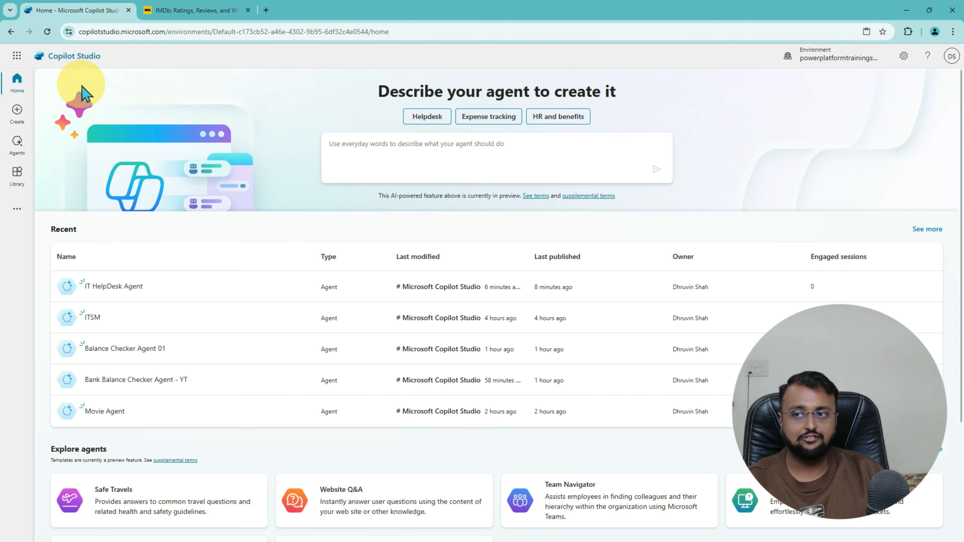
Step: From the Agents list, start a new agent to reach the conversational creation page
click(17, 144)
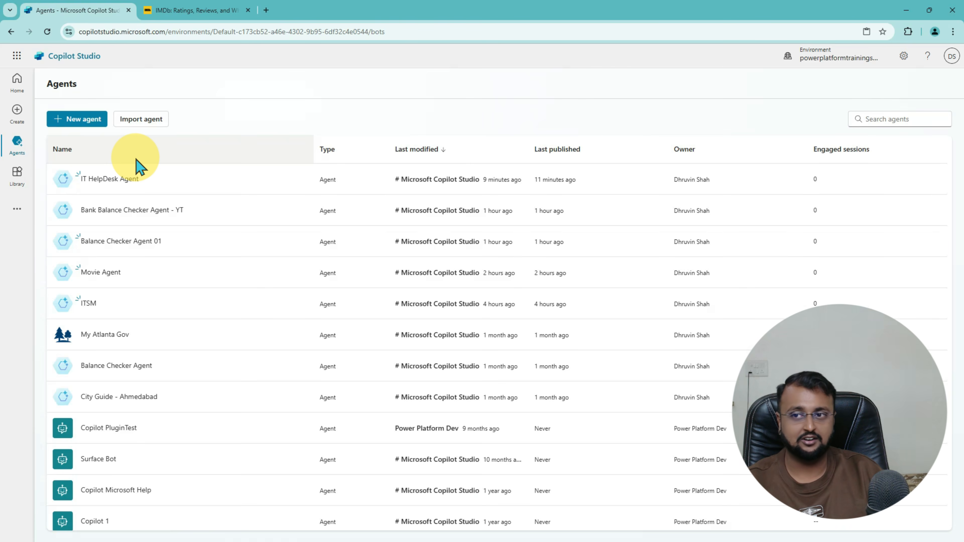
click(78, 119)
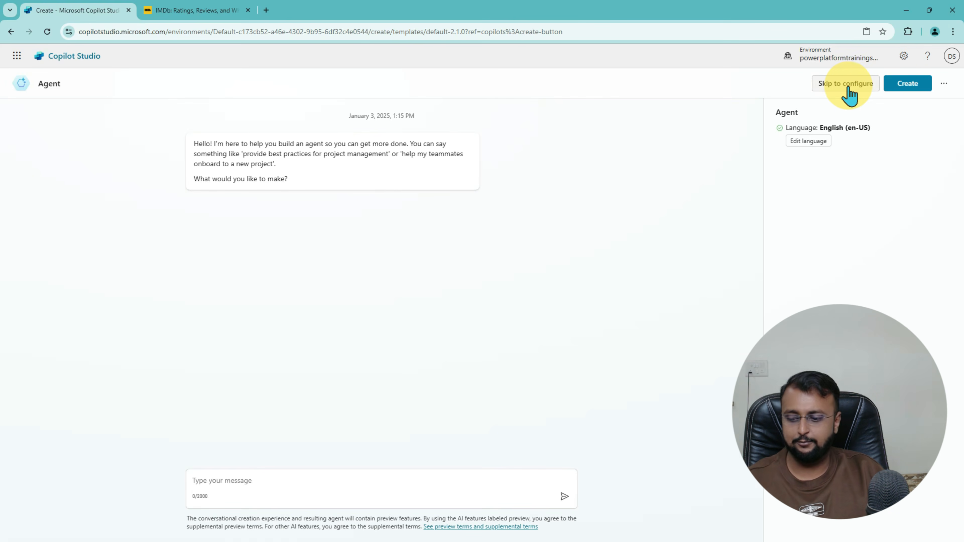
Step: Skip the chat and switch to manual configuration of the new agent
drag(819, 96, 793, 83)
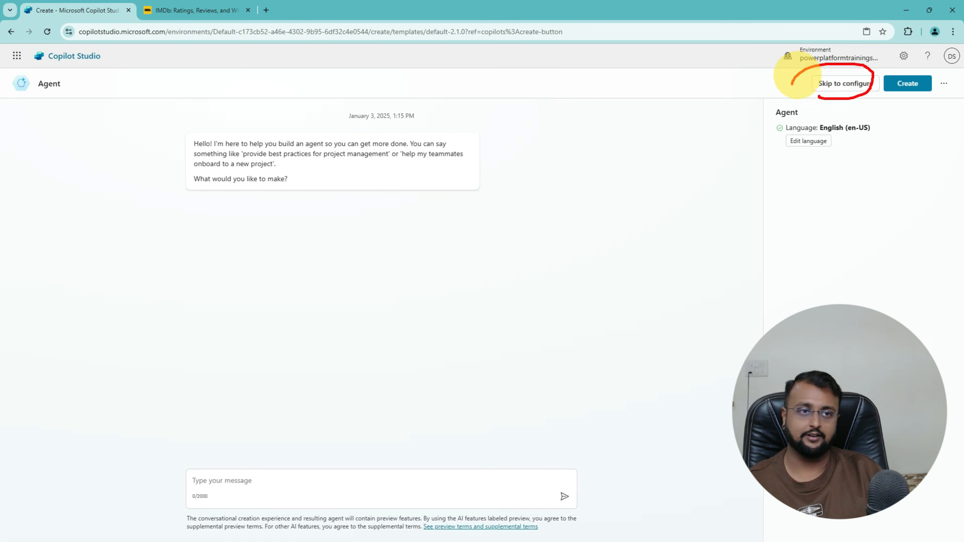
click(841, 86)
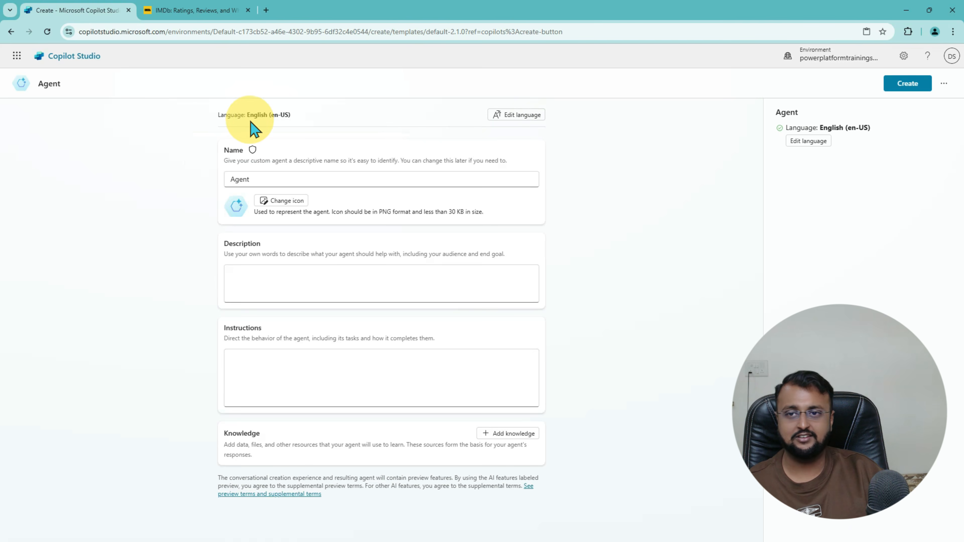
drag(237, 123, 242, 102)
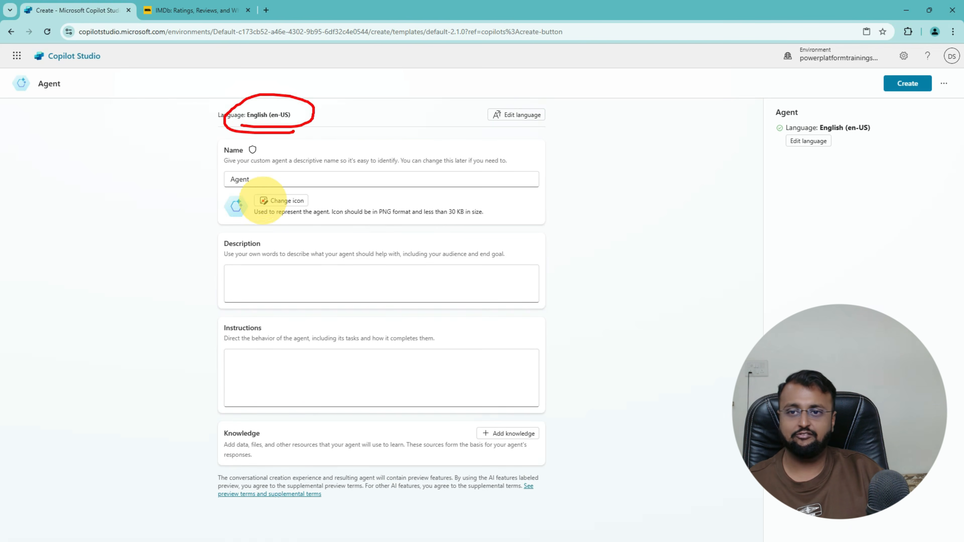
Step: Name the agent 'Movie Agent 2025', correcting the typed 2023 to 2025
click(275, 180)
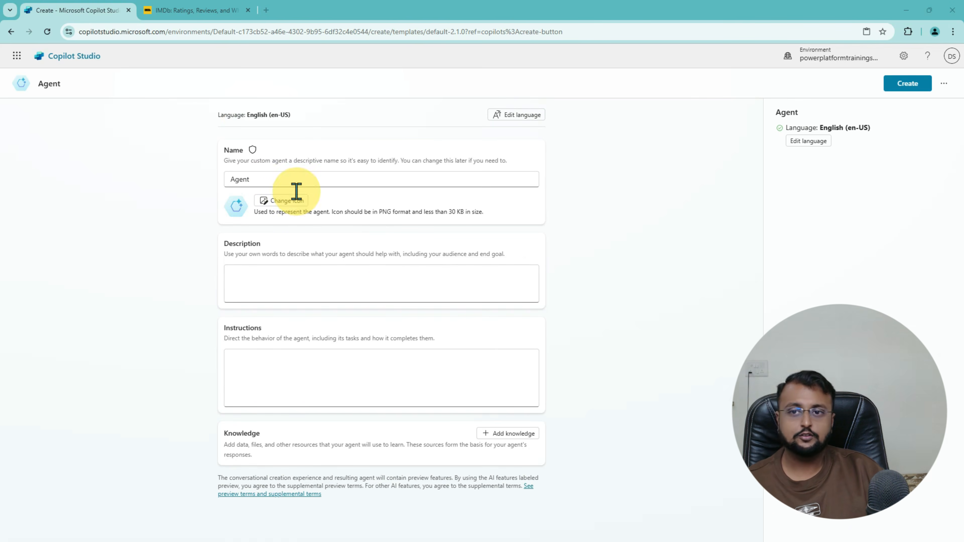
click(290, 178)
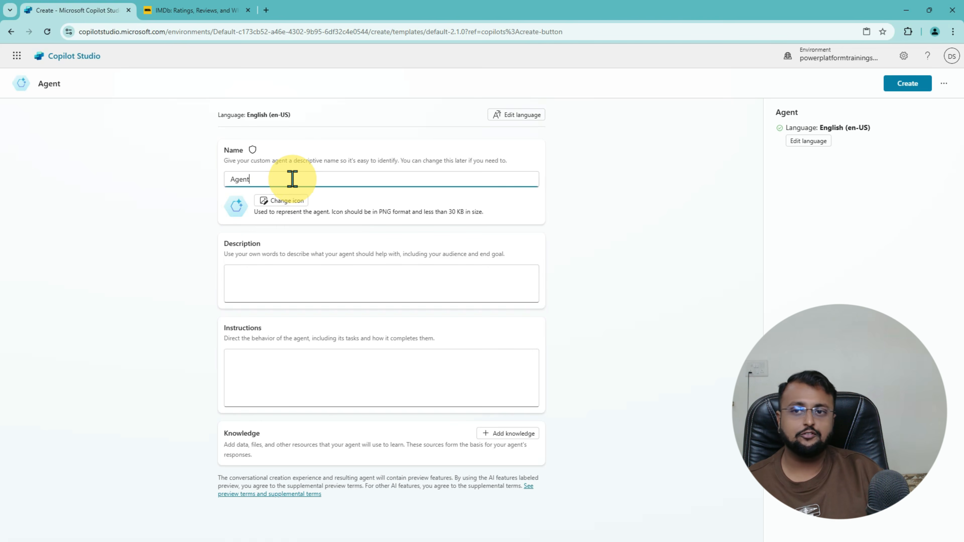
key(ctrl+a)
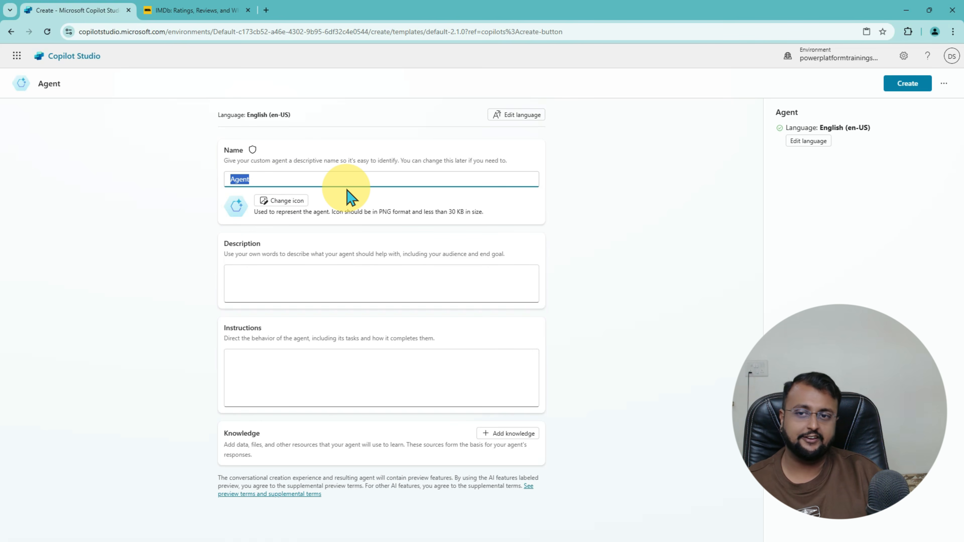
text(Movie Agent)
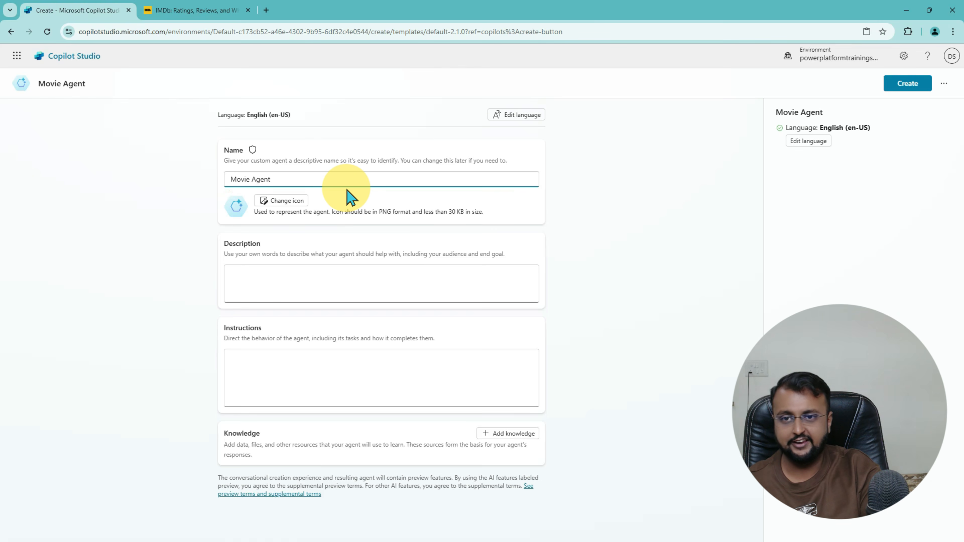
text( 2023)
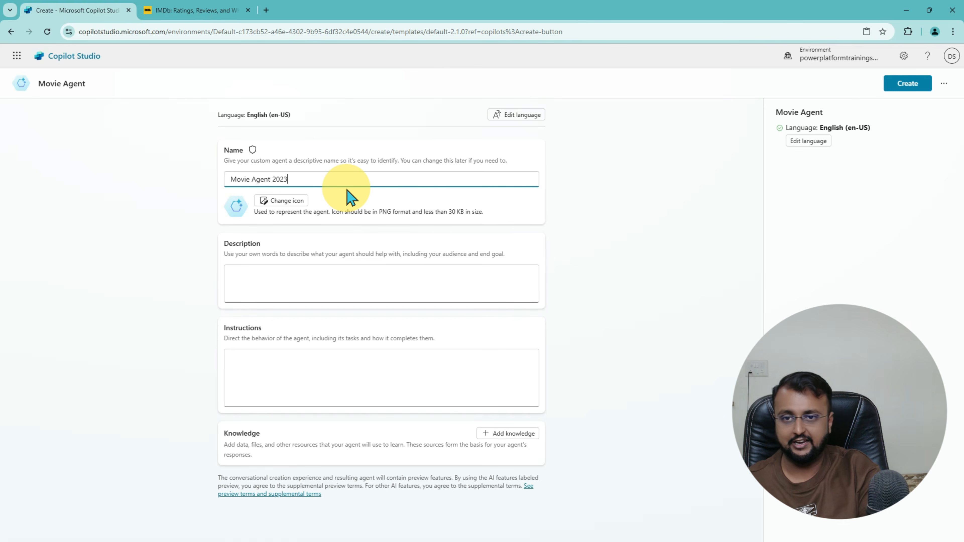
key(BackSpace)
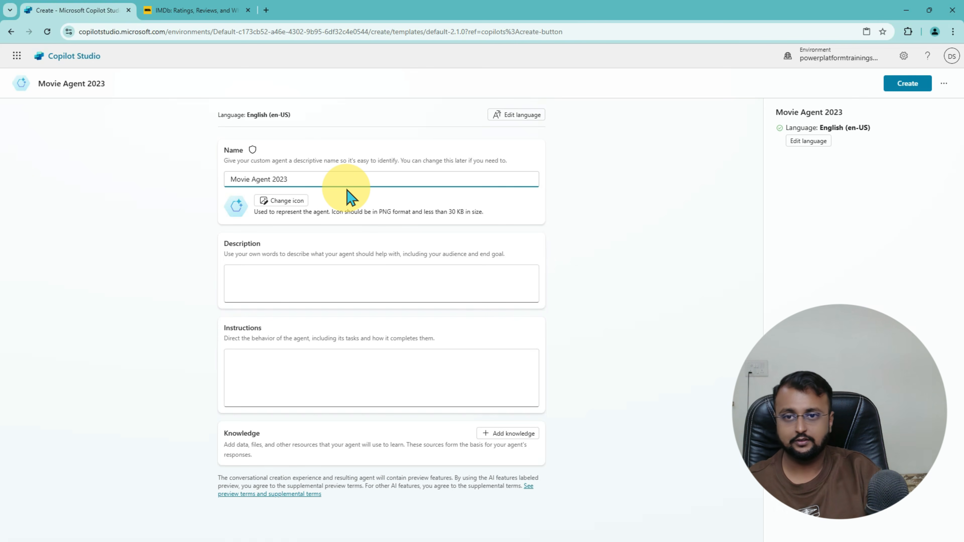
text(5)
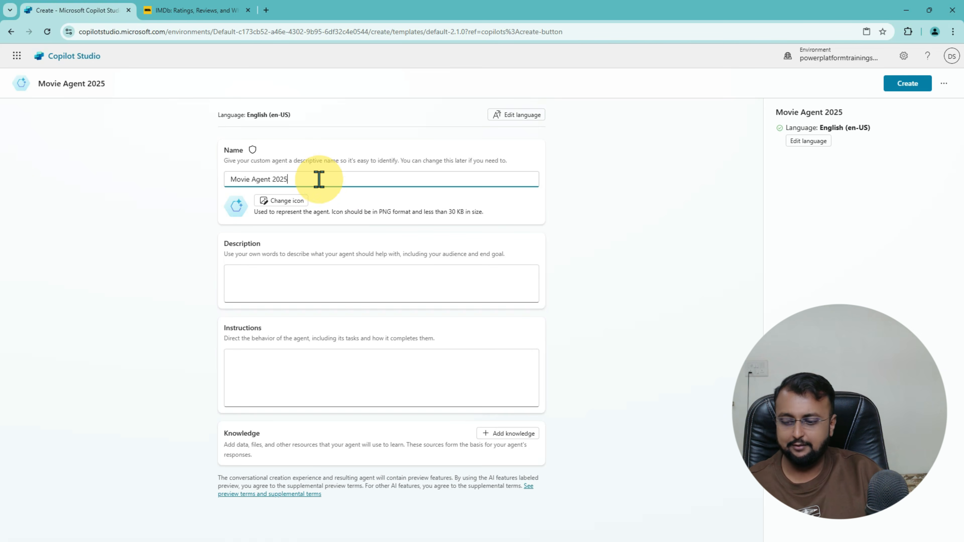
mouse_move(217, 138)
mouse_down()
mouse_move(394, 216)
mouse_move(539, 224)
mouse_up()
drag(217, 230, 549, 314)
drag(235, 261, 376, 257)
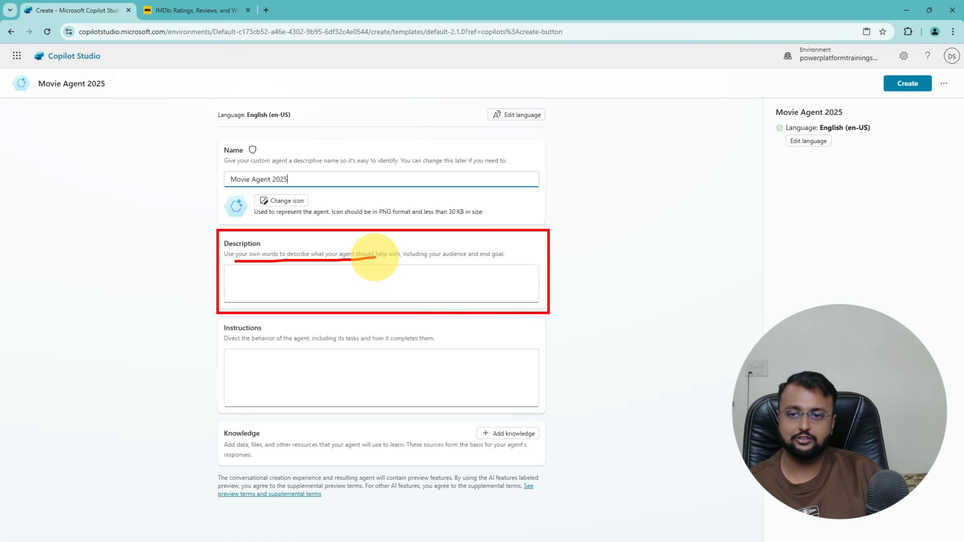
key(Escape)
key(alt+Tab)
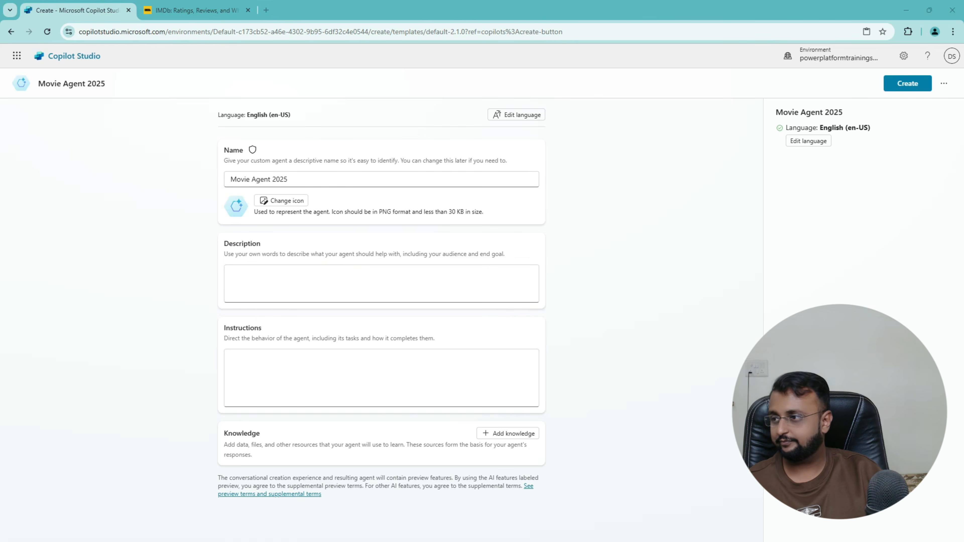
Step: Paste a description saying it's a movie agent answering from its knowledge base
click(350, 285)
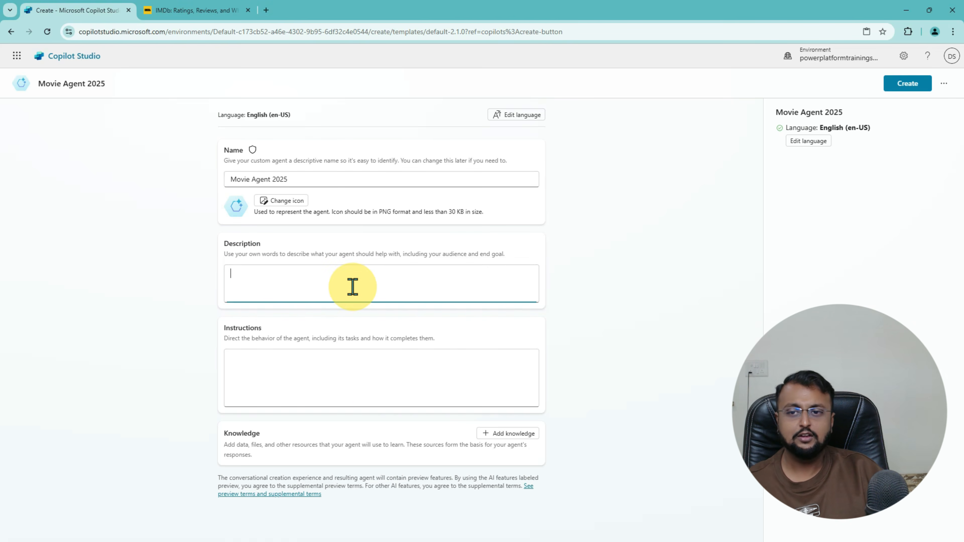
text(You're a movie Agent. People can ask you the questions related latest movies. You need to answer from your knowledge base.)
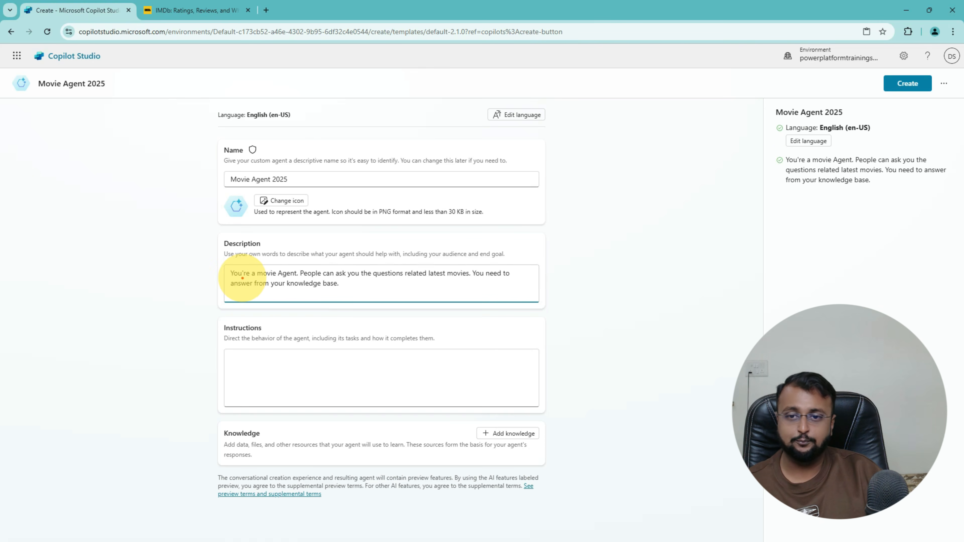
drag(242, 278, 518, 281)
drag(246, 293, 330, 289)
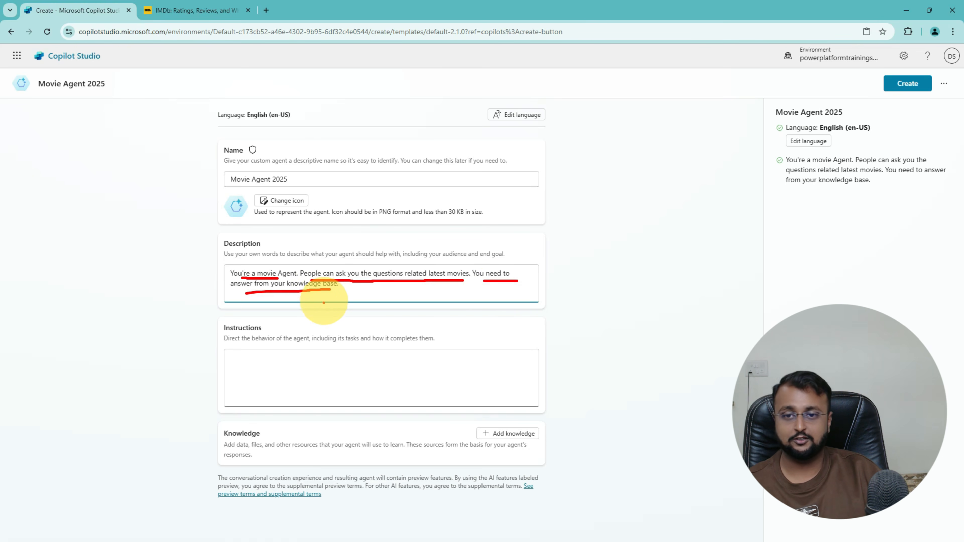
key(Escape)
Step: Paste movies-and-cinema-expert instructions for simple answers and create the agent
click(257, 364)
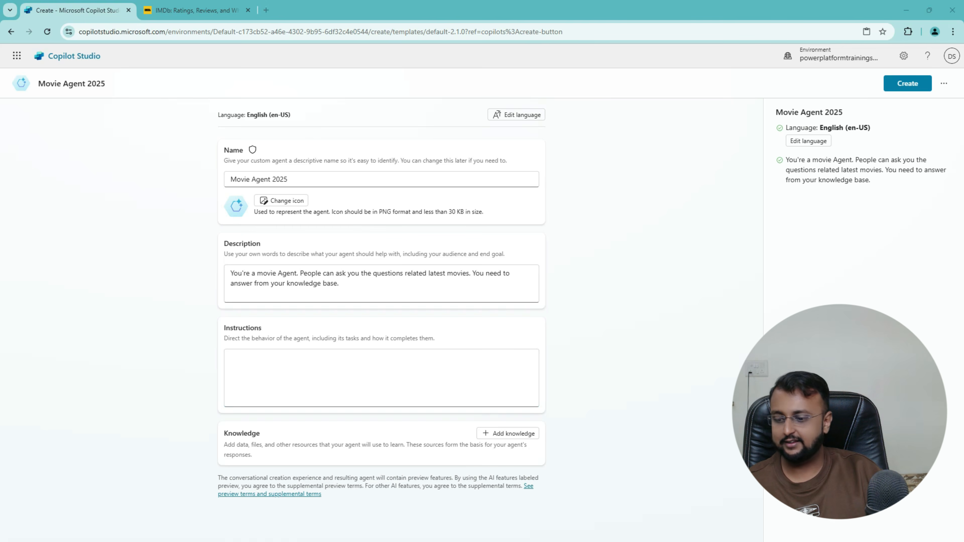
click(370, 380)
text(Act as you're movies and cinema expert. You need to answer the users in simplified manner.)
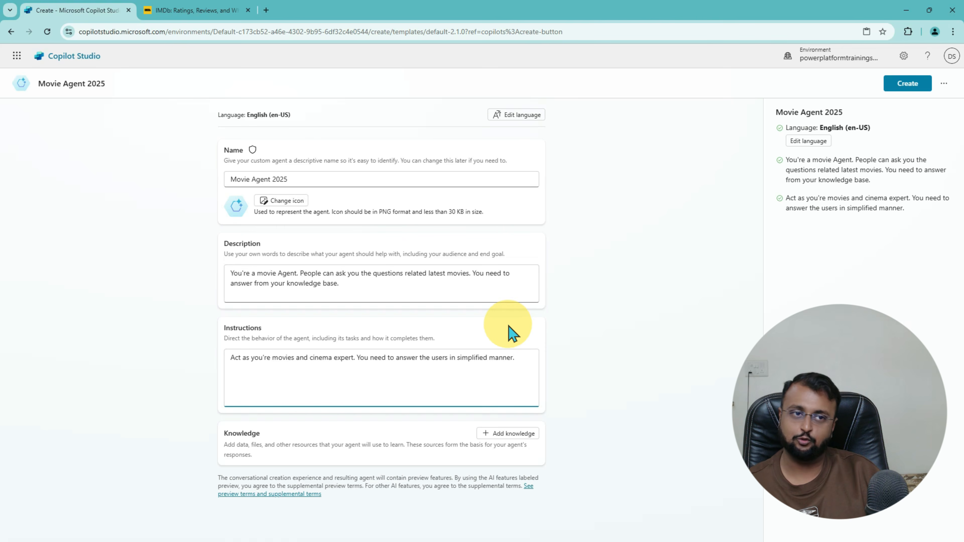
click(908, 84)
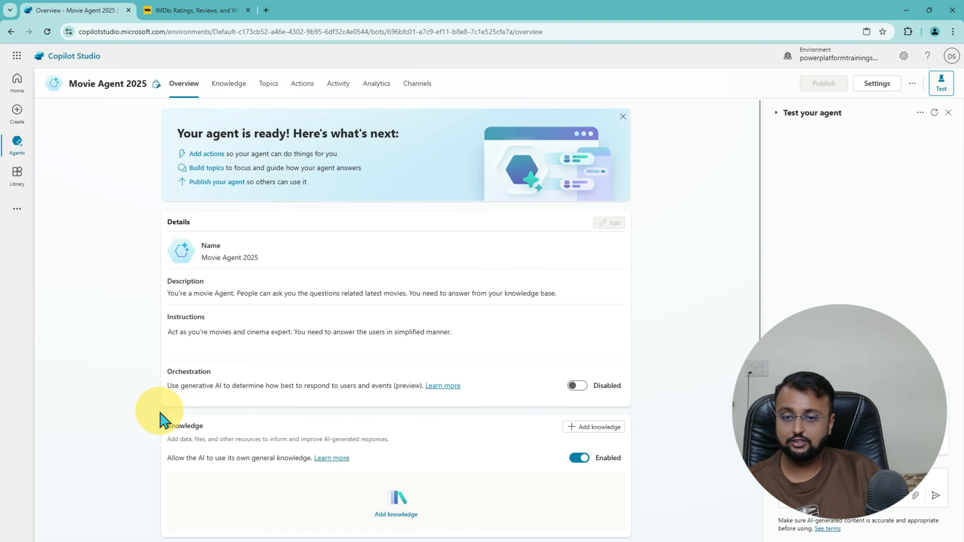
Step: Wait for the new Movie Agent 2025 Overview page to load and look it over
mouse_move(162, 413)
mouse_down()
mouse_move(477, 500)
mouse_move(636, 512)
mouse_up()
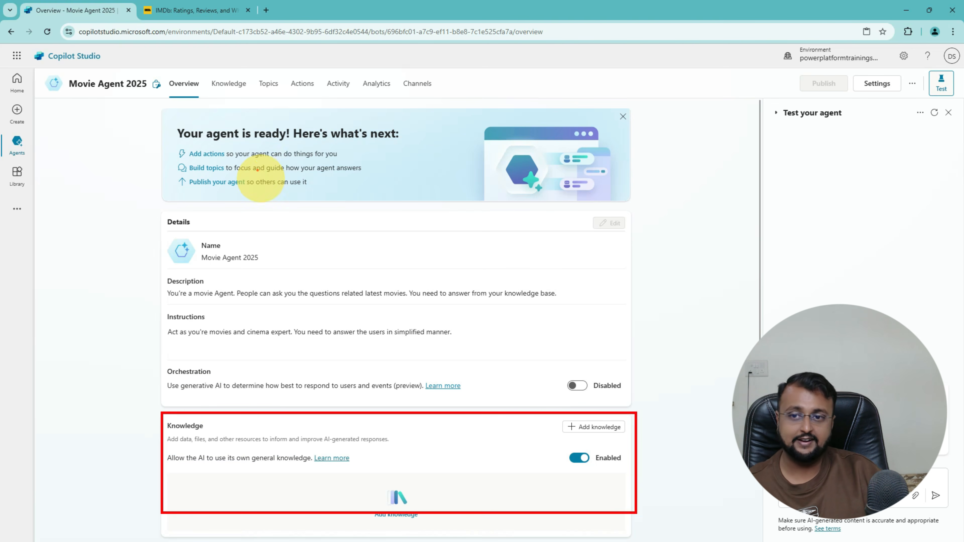
mouse_move(243, 268)
mouse_down()
mouse_move(286, 252)
mouse_move(215, 278)
mouse_move(270, 279)
mouse_up()
drag(146, 30, 214, 25)
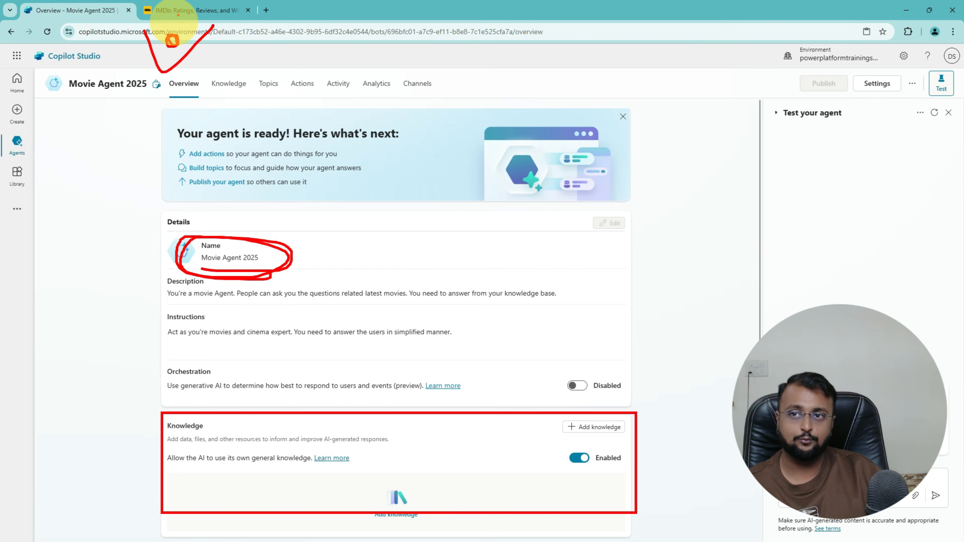
key(Escape)
Step: Copy the IMDb homepage URL from the address bar, then return to the Movie Agent 2025 Overview
click(188, 17)
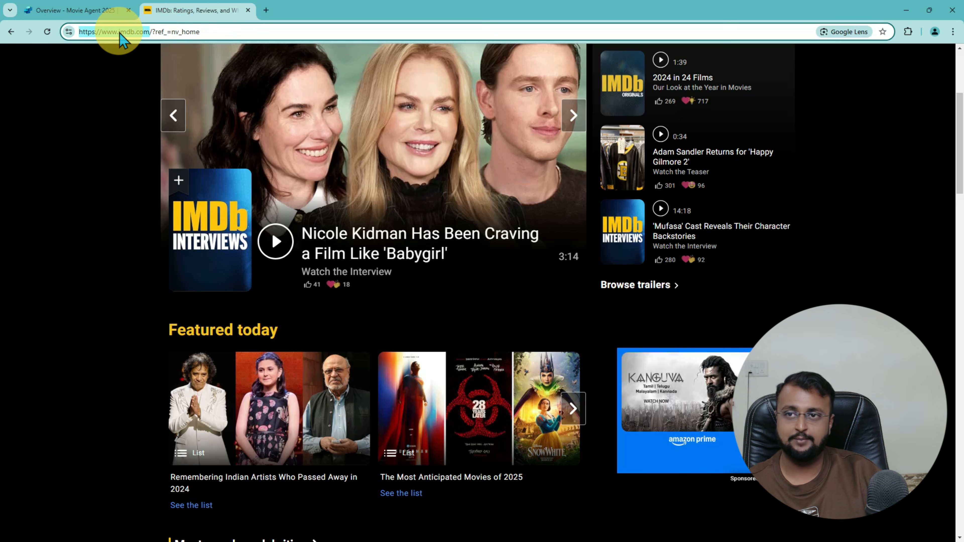
right_click(127, 33)
click(189, 146)
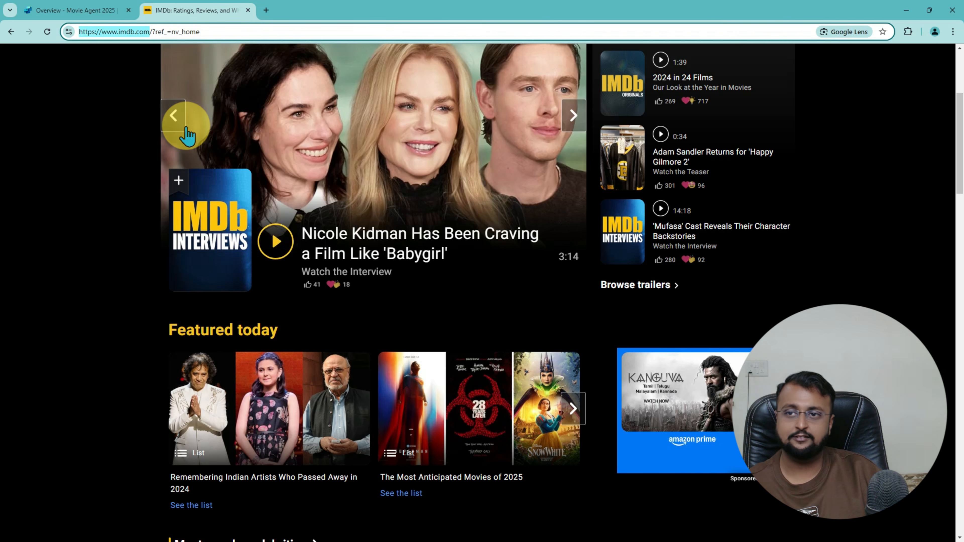
click(88, 11)
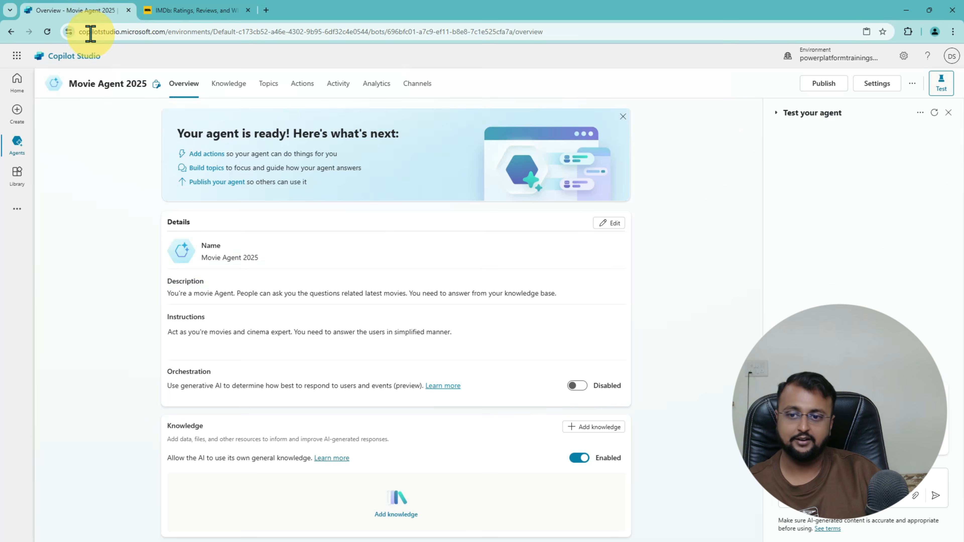
Step: Open Movie Agent 2025's Knowledge page
click(597, 426)
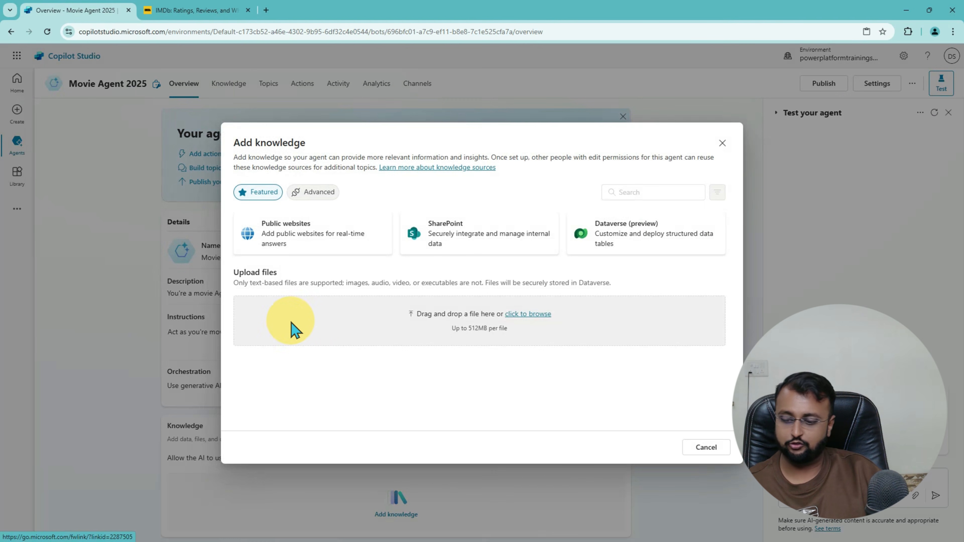
mouse_move(242, 250)
mouse_down()
mouse_move(363, 259)
mouse_move(205, 226)
mouse_move(247, 187)
mouse_move(298, 228)
mouse_up()
click(722, 143)
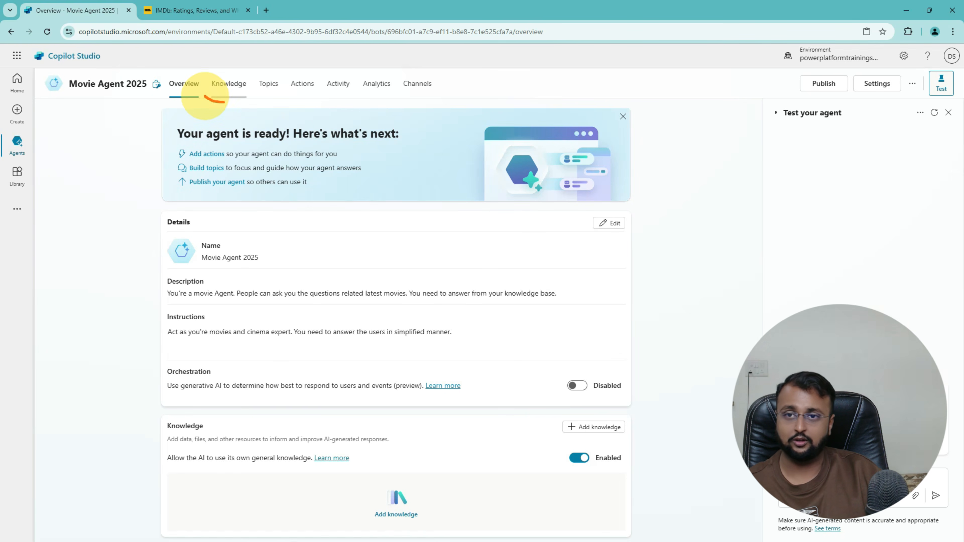
drag(205, 96, 241, 87)
click(231, 98)
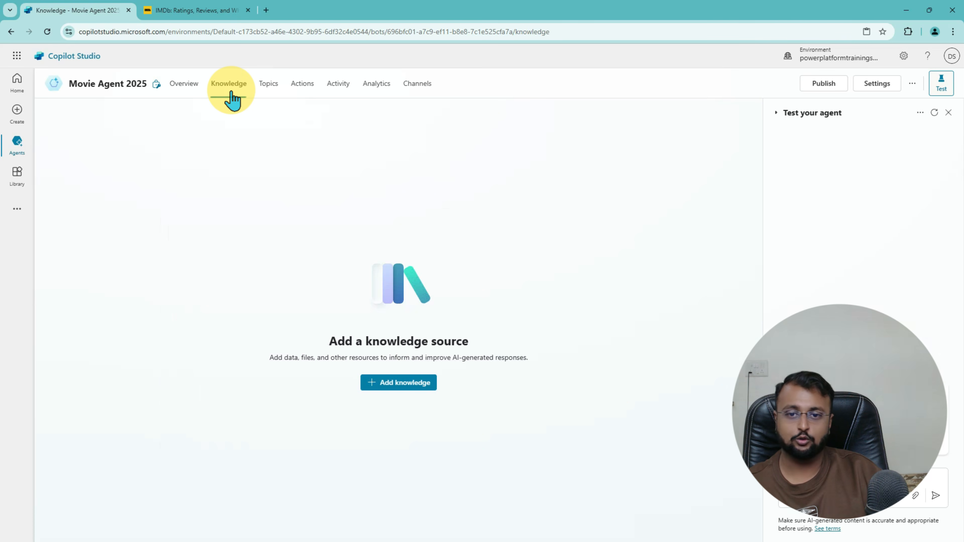
click(398, 384)
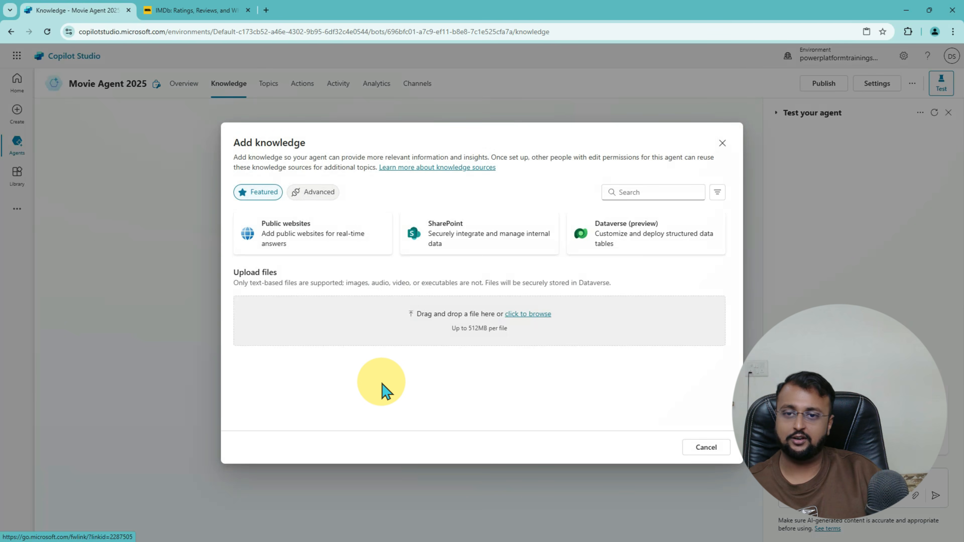
mouse_move(246, 254)
mouse_down()
mouse_move(339, 259)
mouse_move(250, 230)
mouse_move(251, 255)
mouse_up()
click(329, 249)
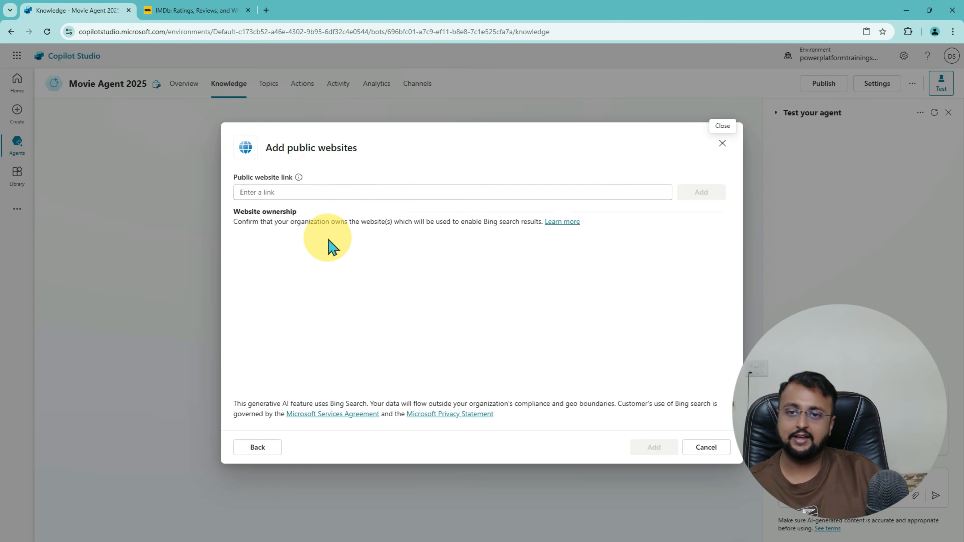
click(309, 192)
key(ctrl+v)
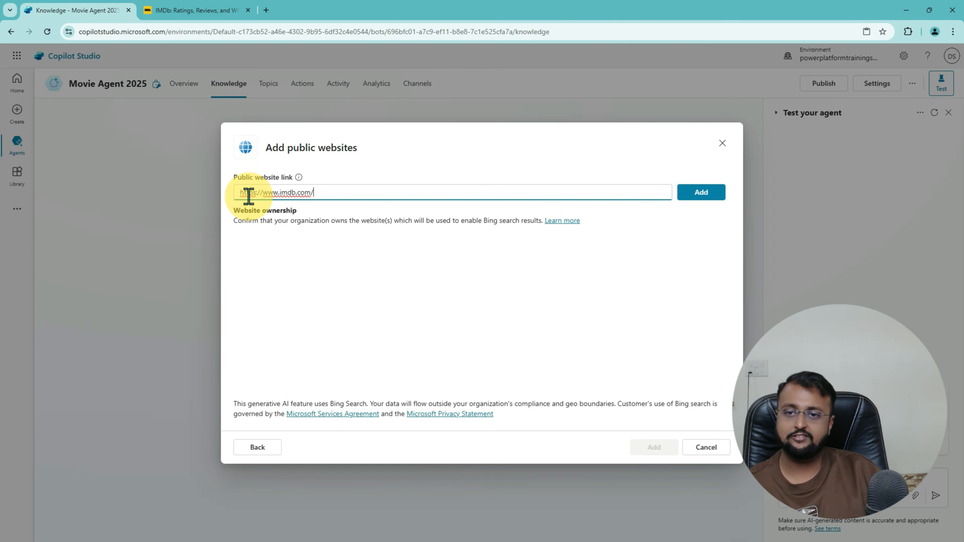
click(708, 194)
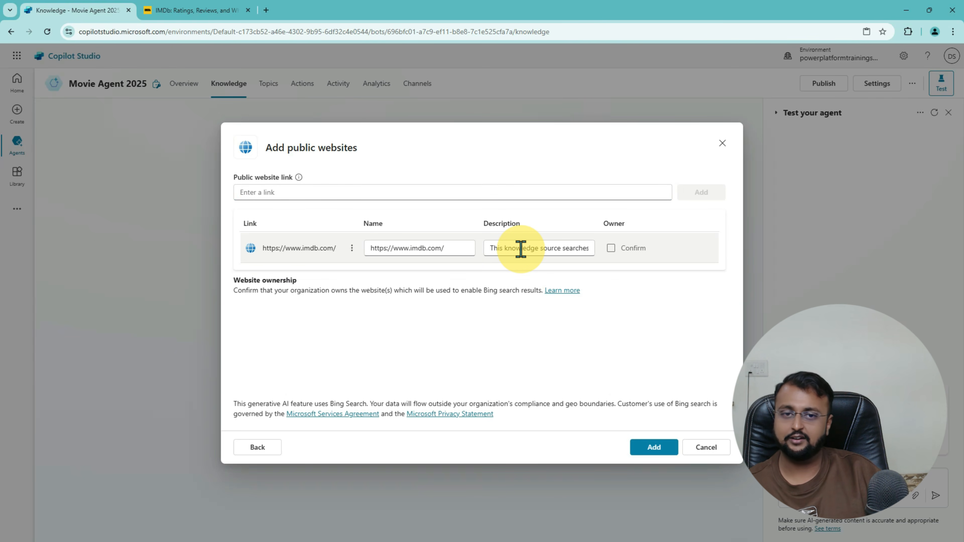
click(653, 448)
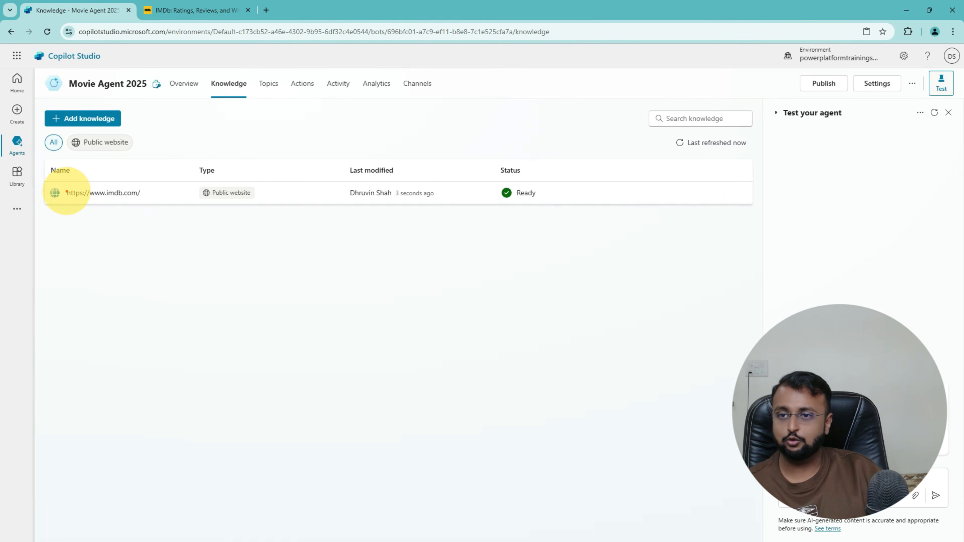
Step: Show Movie Agent 2025's Topics page with Goodbye, Greeting, Start Over and Thank you
drag(63, 204, 269, 205)
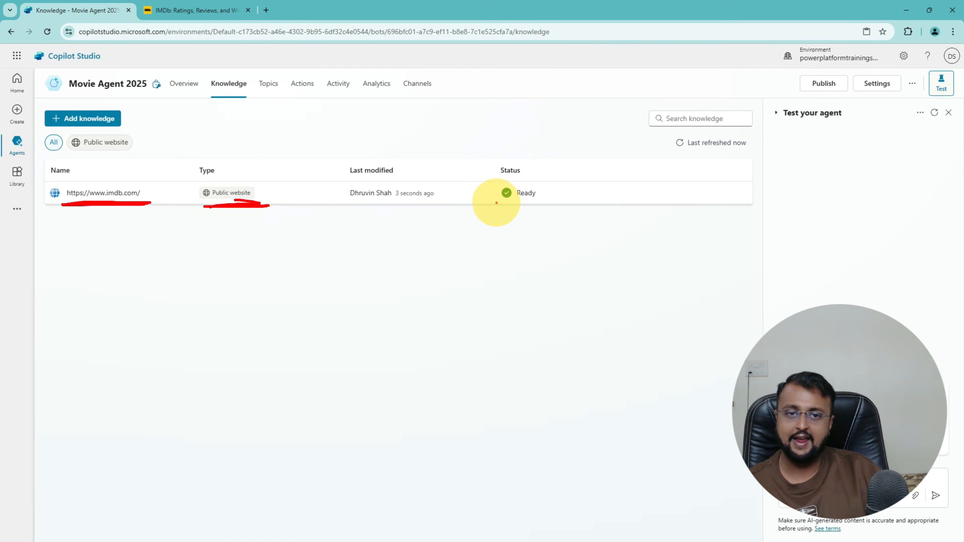
mouse_move(497, 203)
mouse_down()
mouse_move(529, 173)
mouse_move(573, 184)
mouse_move(506, 184)
mouse_move(540, 205)
mouse_up()
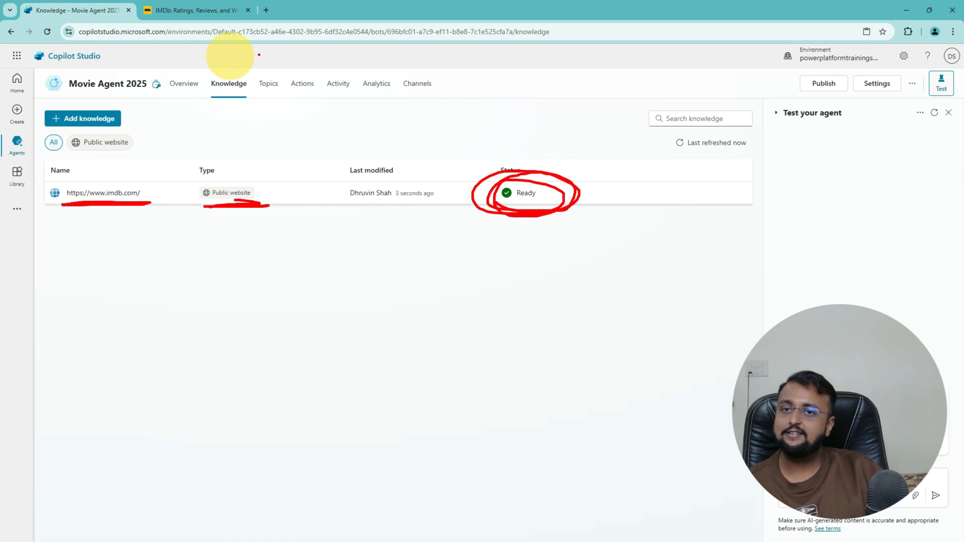
drag(262, 71, 261, 87)
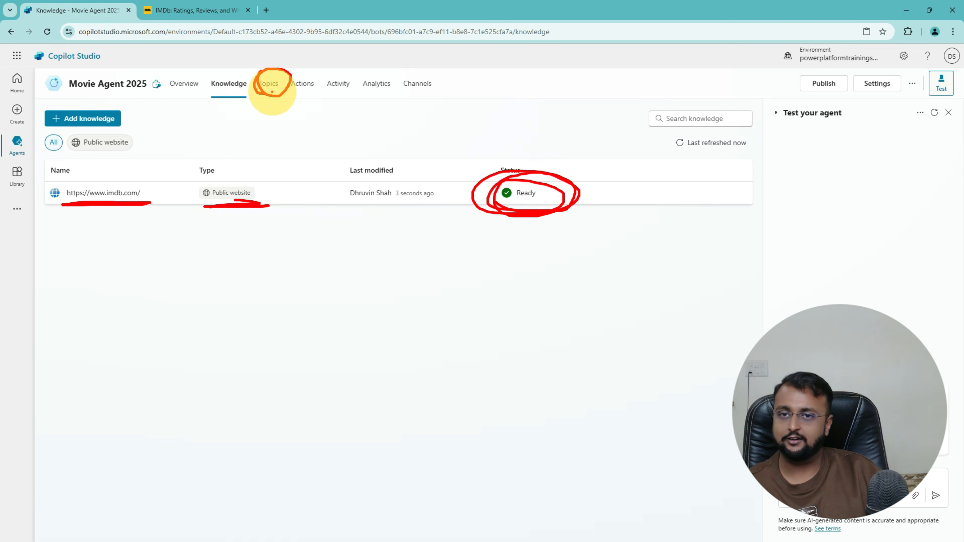
key(Escape)
click(275, 92)
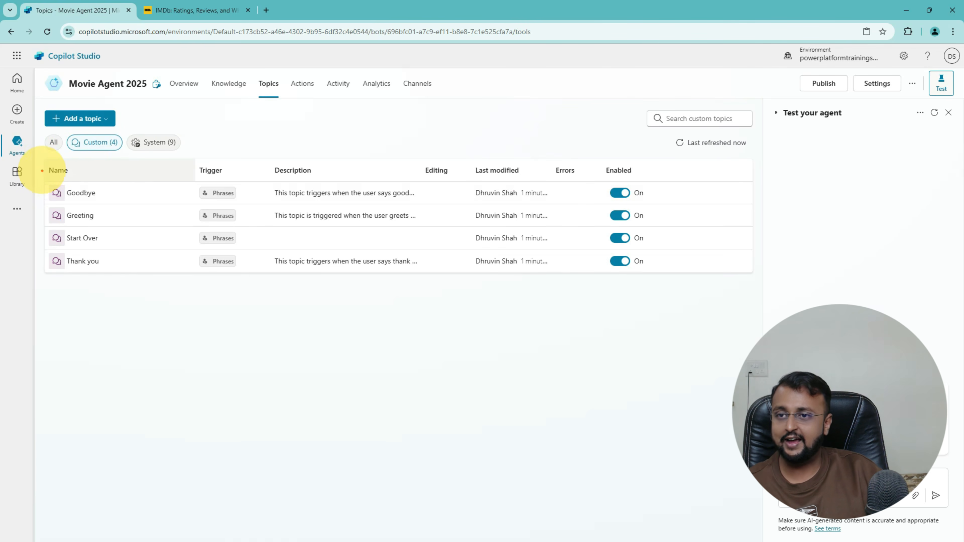
Step: Filter topics to System (9) and open the Conversational boosting topic's authoring canvas
mouse_move(39, 173)
mouse_down()
mouse_move(424, 215)
mouse_move(692, 291)
mouse_up()
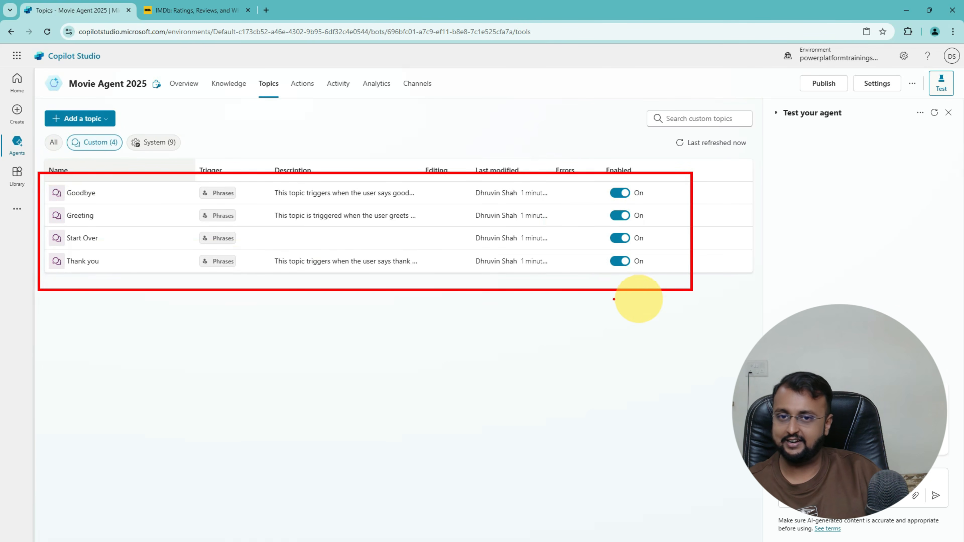
mouse_move(353, 410)
mouse_down()
mouse_move(365, 323)
mouse_move(389, 353)
mouse_up()
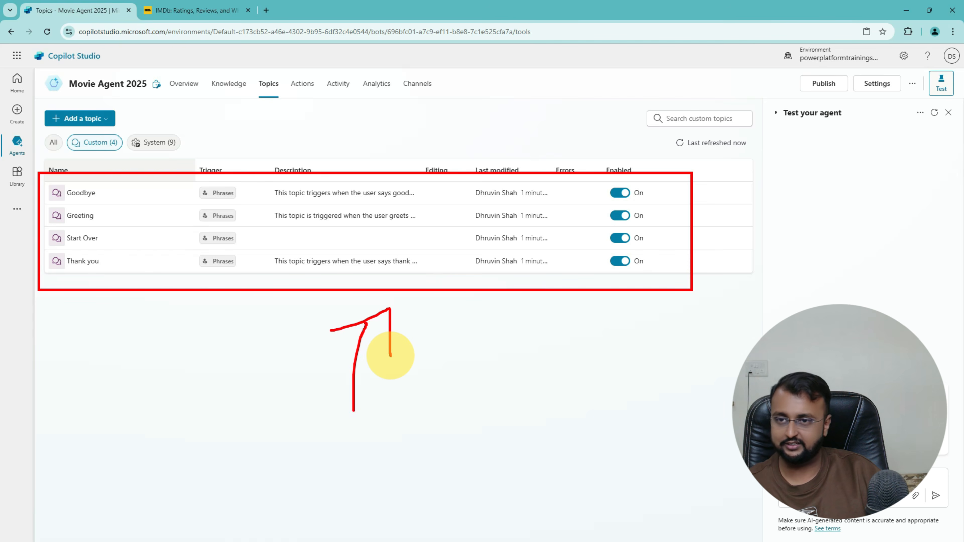
click(158, 144)
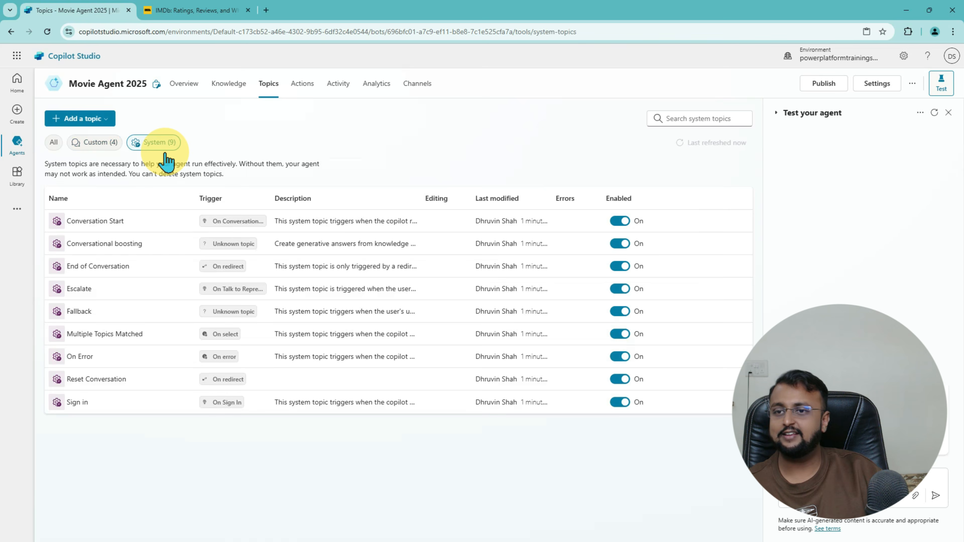
mouse_move(39, 174)
mouse_down()
mouse_move(399, 371)
mouse_move(731, 443)
mouse_move(749, 428)
mouse_up()
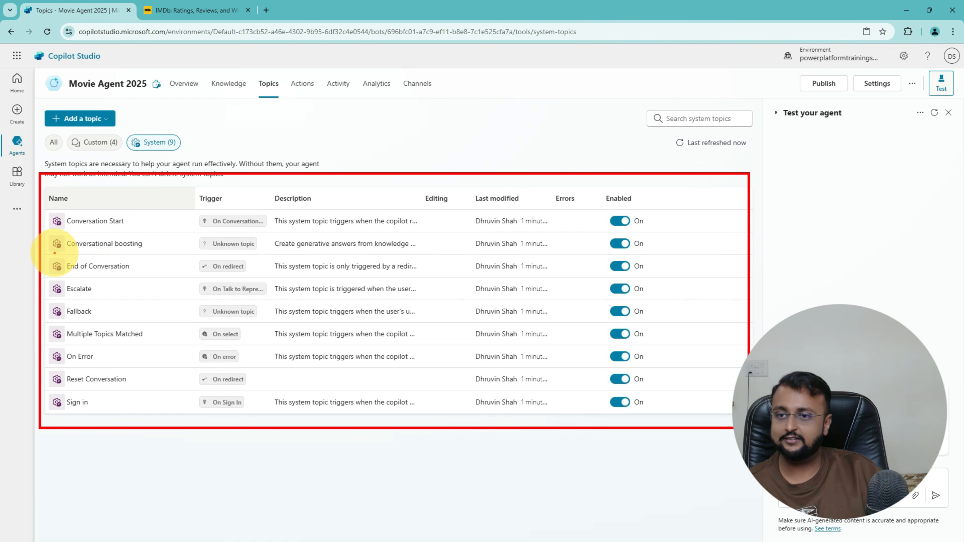
mouse_move(54, 253)
mouse_down()
mouse_move(155, 247)
mouse_move(97, 230)
mouse_move(54, 233)
mouse_move(137, 254)
mouse_move(144, 232)
mouse_move(69, 234)
mouse_up()
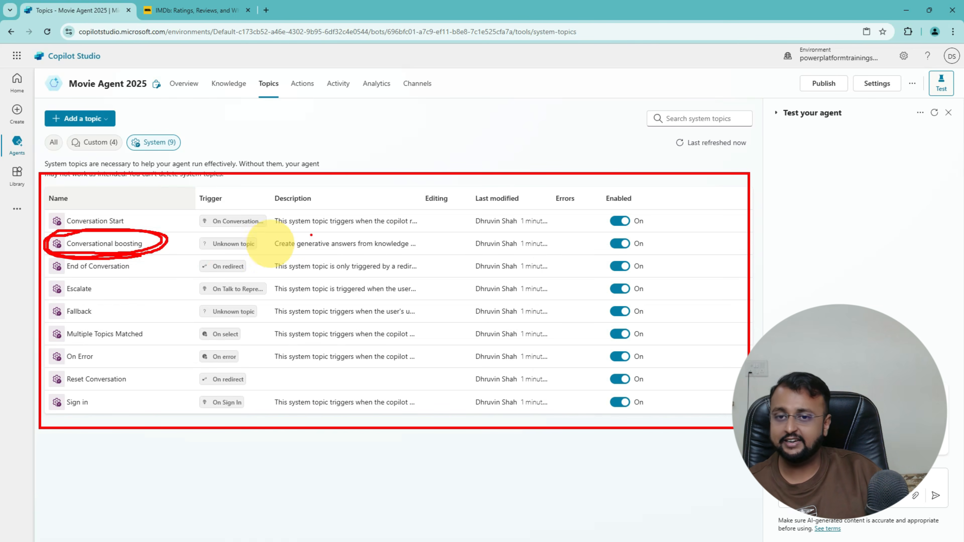
drag(274, 251, 406, 251)
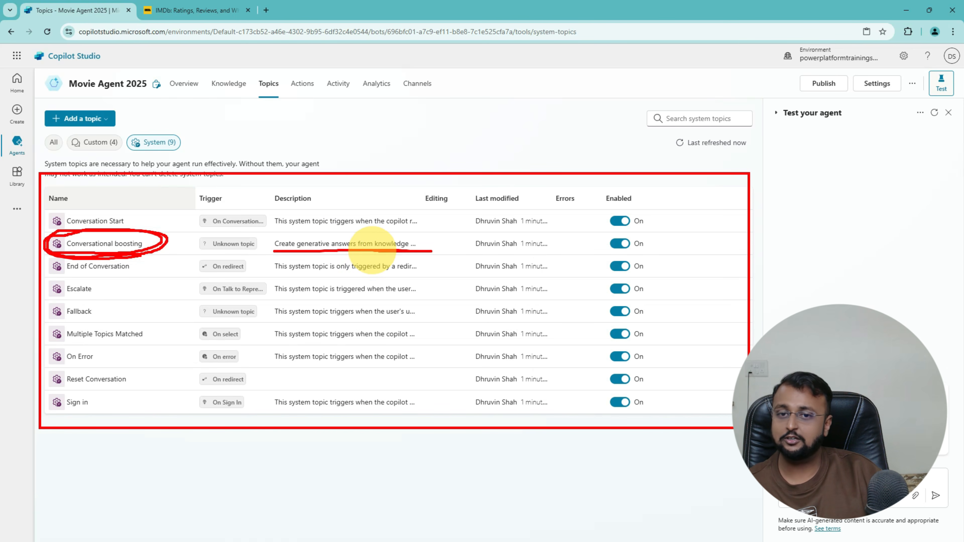
drag(279, 250, 431, 251)
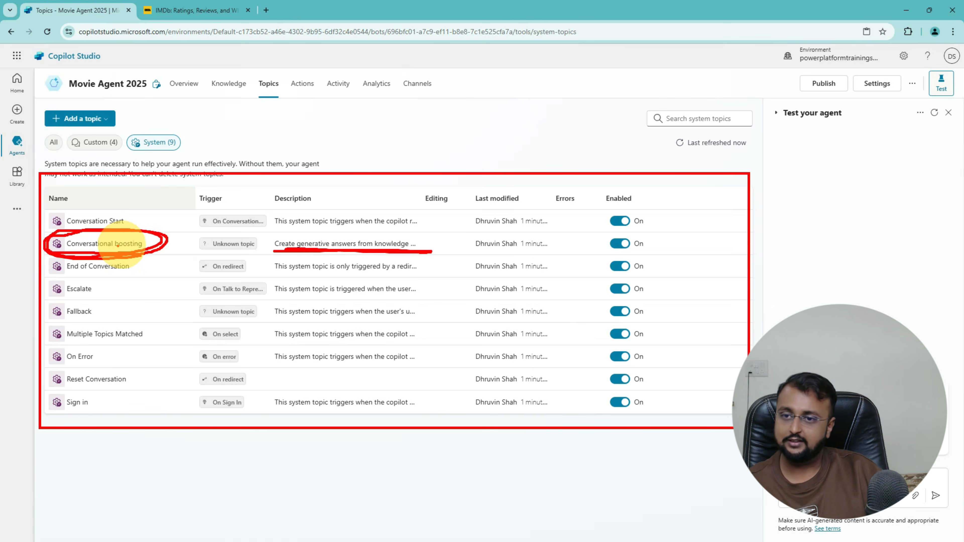
key(Escape)
click(117, 246)
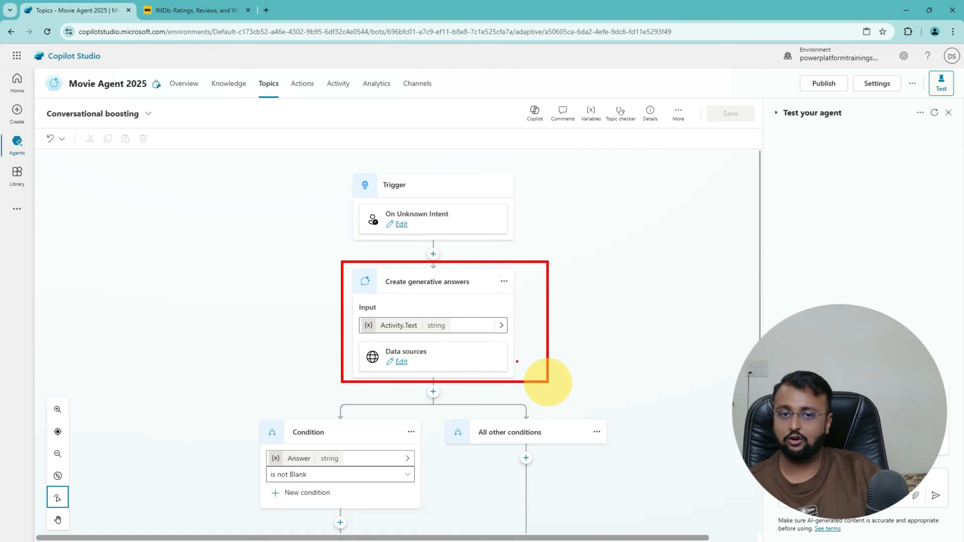
Step: Open the Create generative answers node's properties panel from Edit under Data sources
mouse_move(246, 325)
mouse_down()
mouse_move(296, 285)
mouse_move(314, 287)
mouse_up()
mouse_move(292, 273)
mouse_down()
mouse_move(319, 283)
mouse_move(299, 299)
mouse_up()
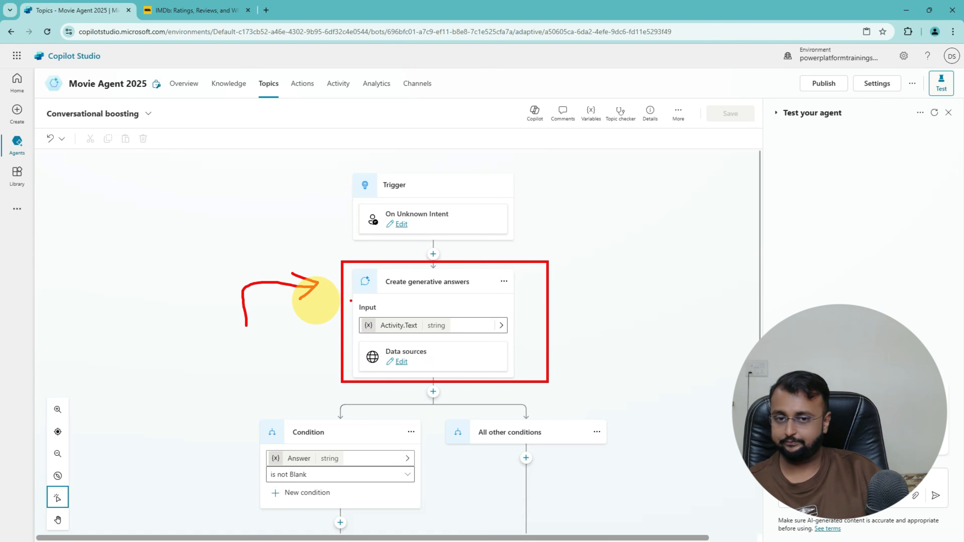
mouse_move(420, 339)
mouse_down()
mouse_move(366, 327)
mouse_move(414, 368)
mouse_move(368, 335)
mouse_up()
key(Escape)
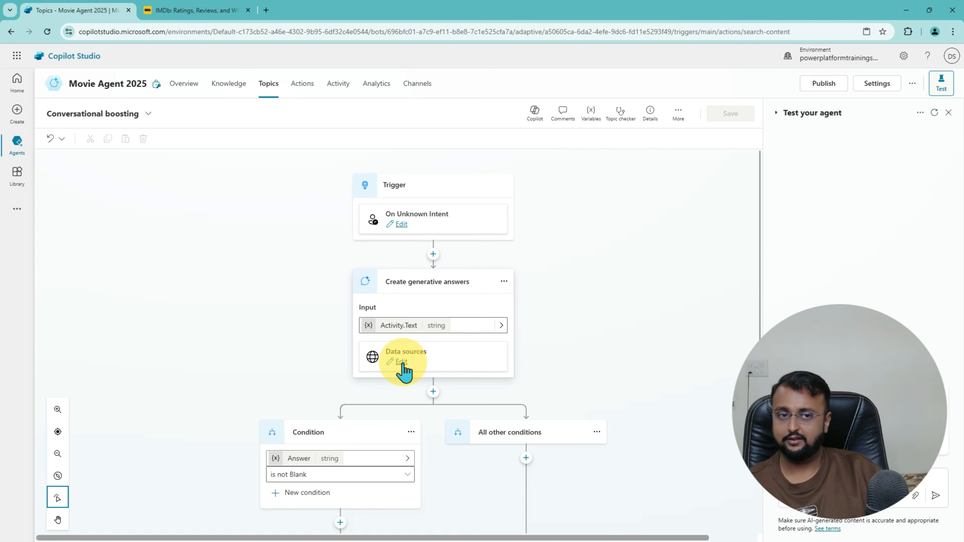
click(402, 362)
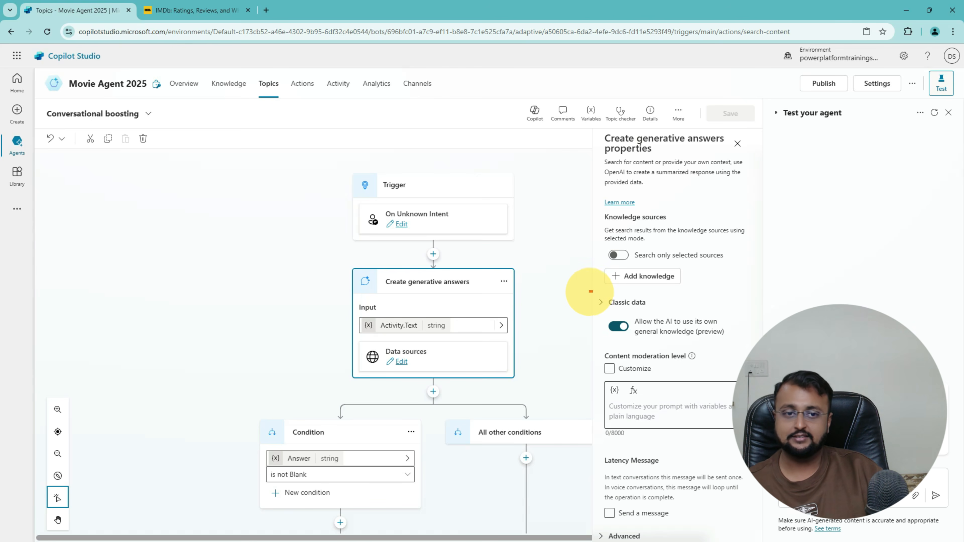
Step: Switch off 'Allow the AI to use its own general knowledge (preview)' under Classic data
drag(589, 292, 761, 374)
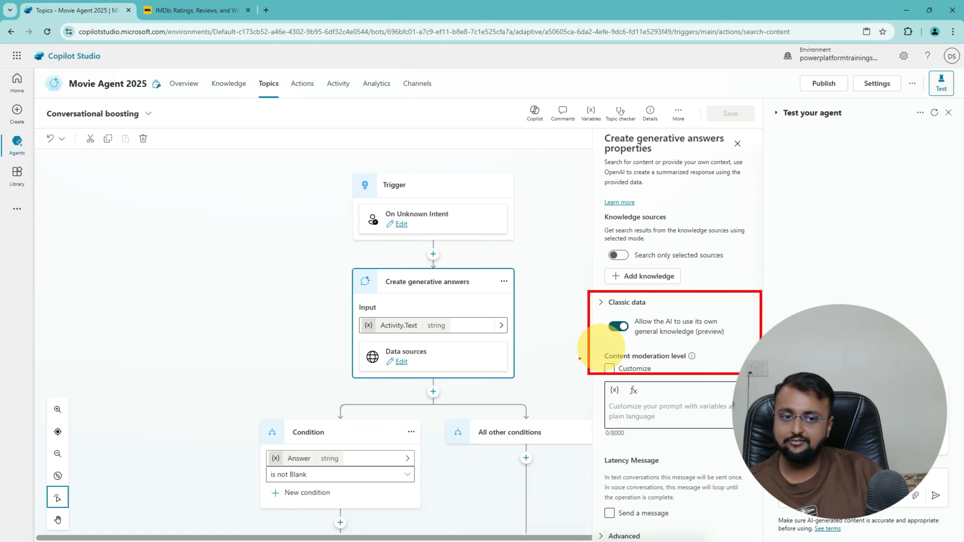
drag(555, 372, 571, 329)
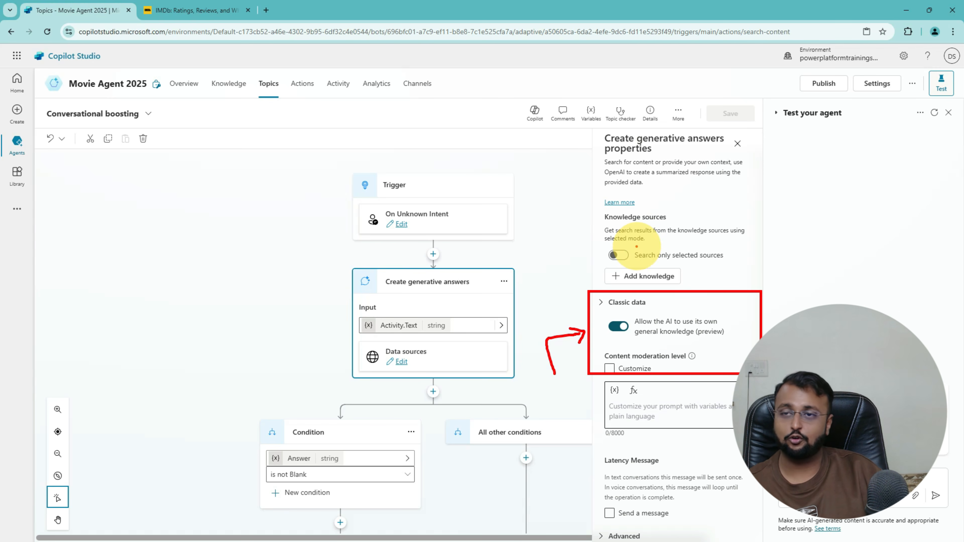
mouse_move(179, 134)
mouse_down()
mouse_move(210, 24)
mouse_move(205, 50)
mouse_up()
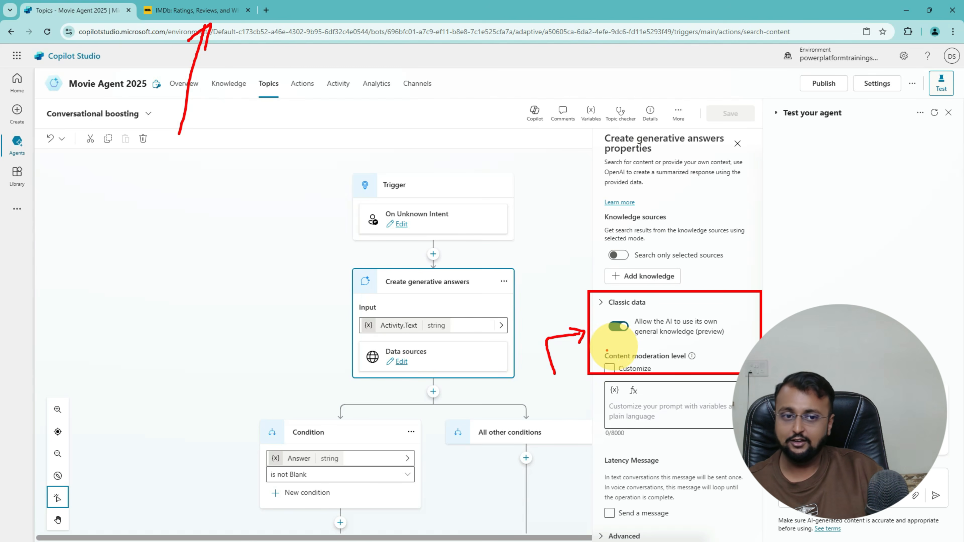
key(Escape)
click(620, 327)
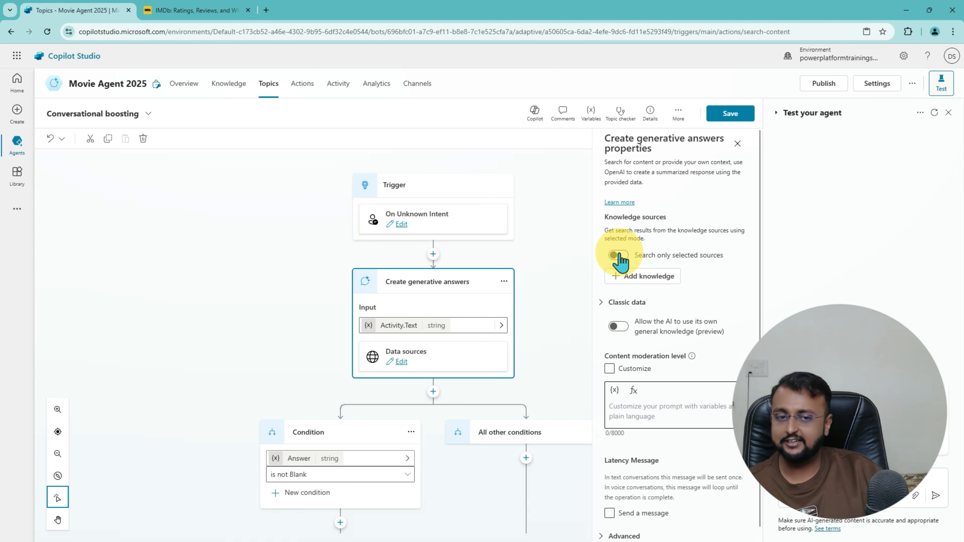
key(ctrl+2)
drag(591, 209, 754, 293)
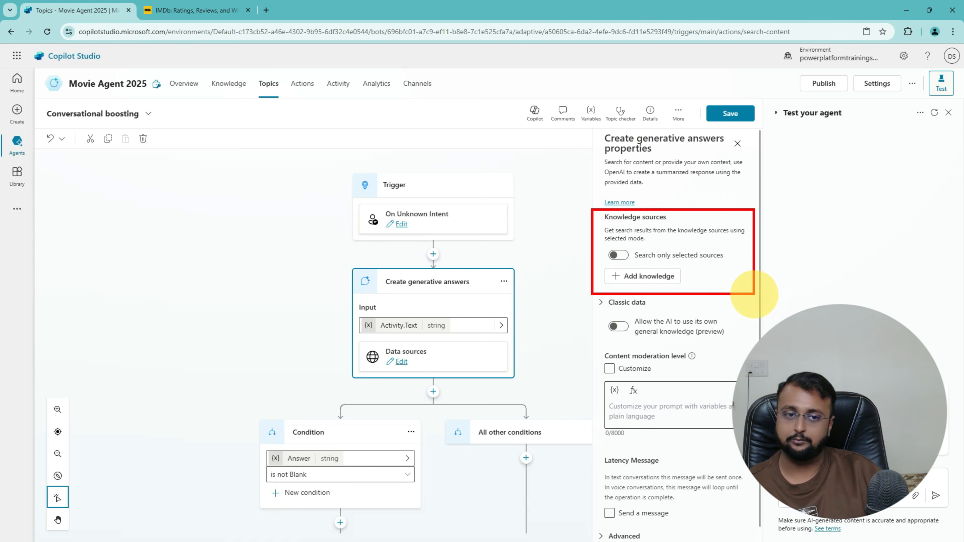
mouse_move(543, 279)
mouse_down()
mouse_move(554, 228)
mouse_move(581, 262)
mouse_up()
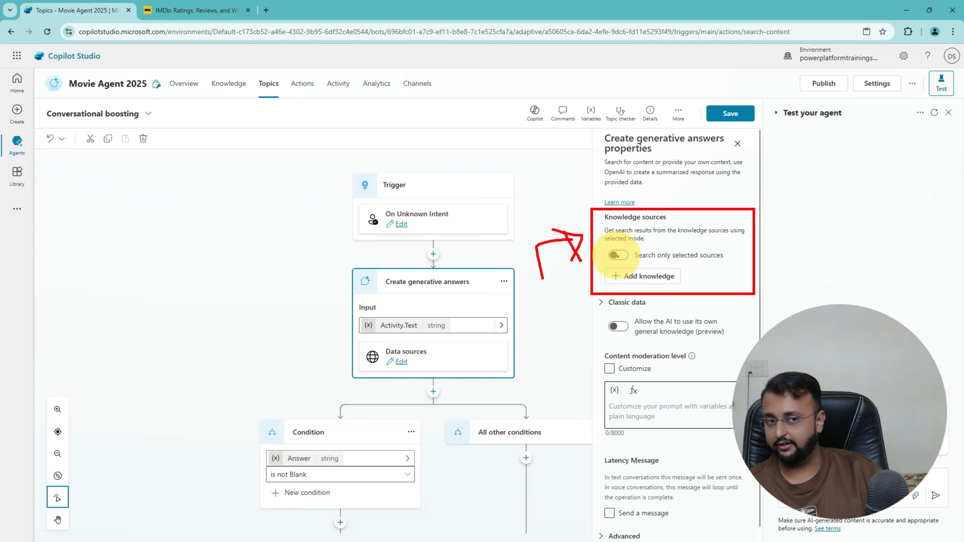
key(Escape)
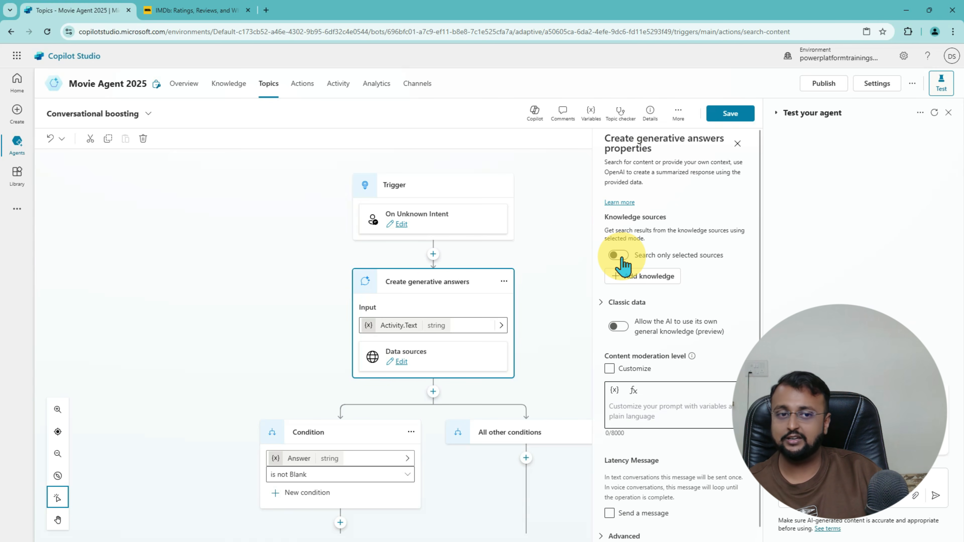
click(619, 256)
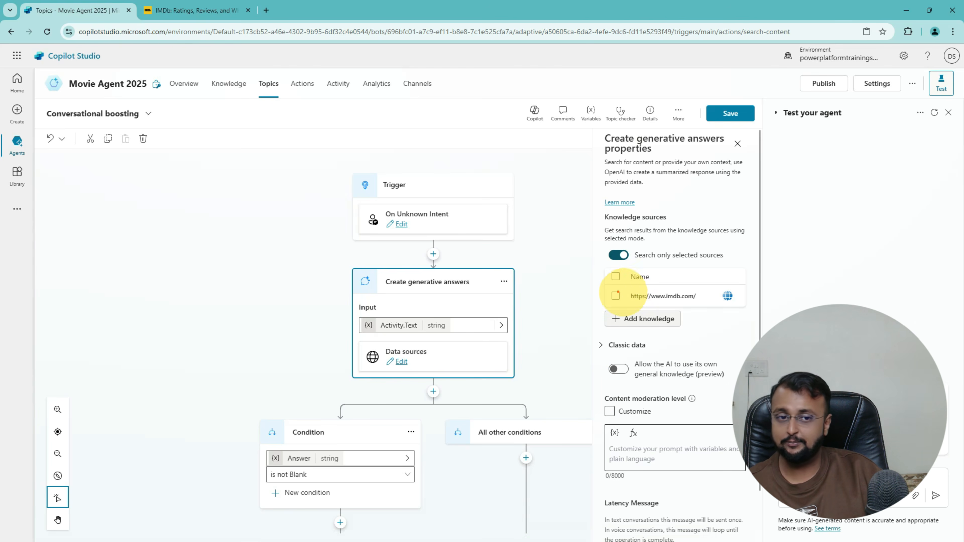
drag(600, 283, 757, 310)
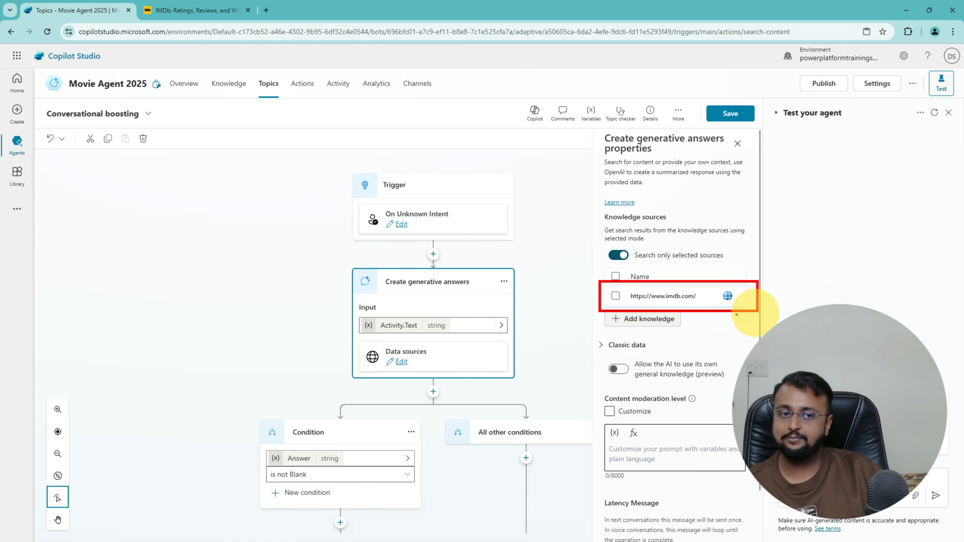
click(616, 295)
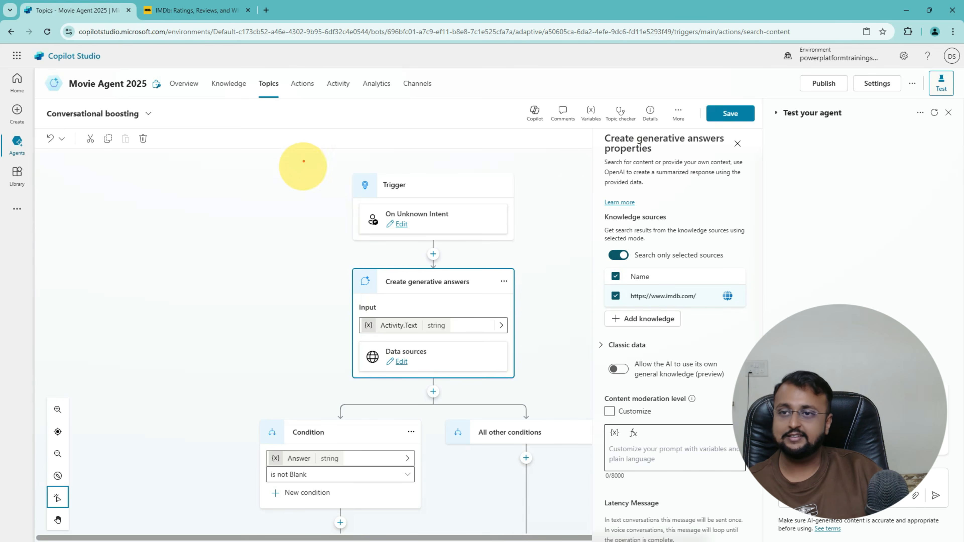
Step: Save the Conversational boosting topic
drag(34, 98, 157, 128)
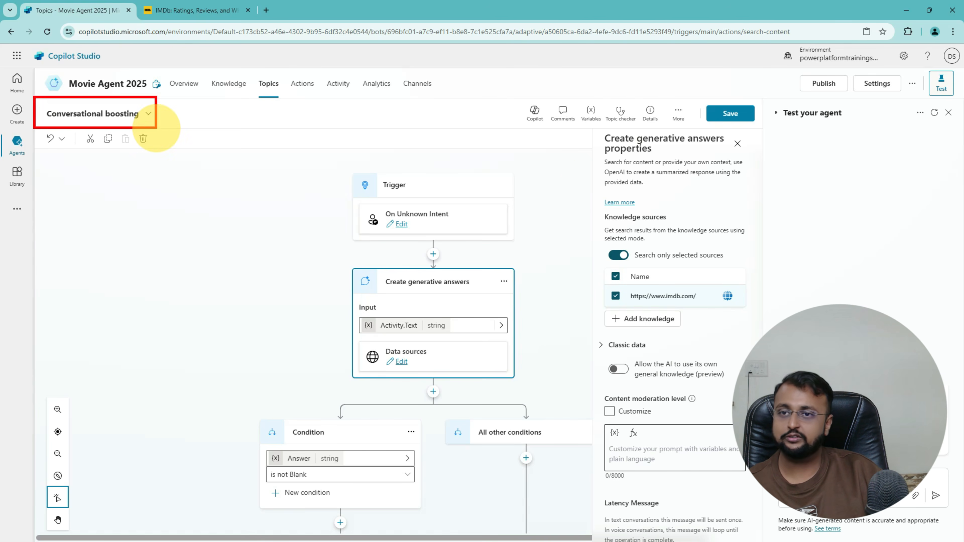
mouse_move(110, 217)
mouse_down()
mouse_move(101, 153)
mouse_move(131, 158)
mouse_up()
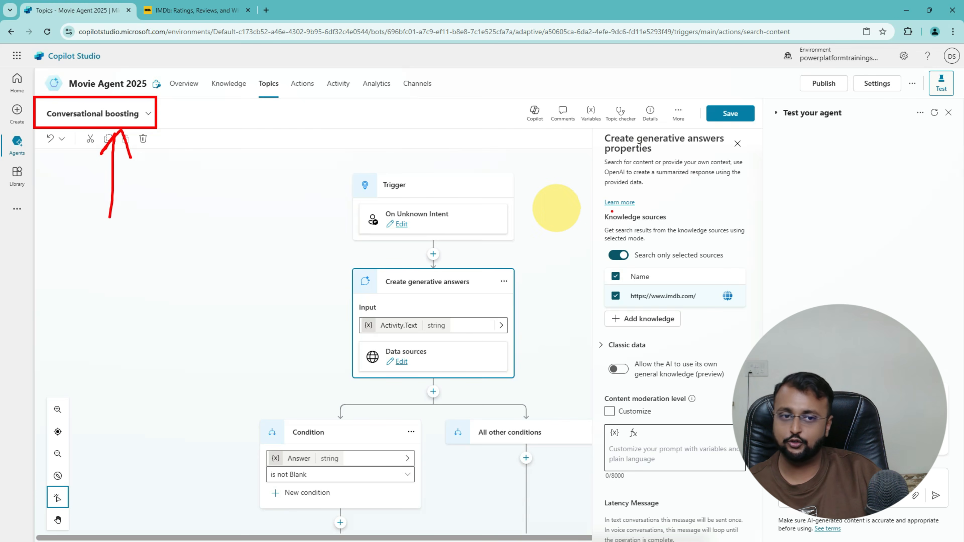
mouse_move(547, 310)
mouse_down()
mouse_move(559, 259)
mouse_move(600, 259)
mouse_move(580, 274)
mouse_up()
drag(610, 227, 679, 224)
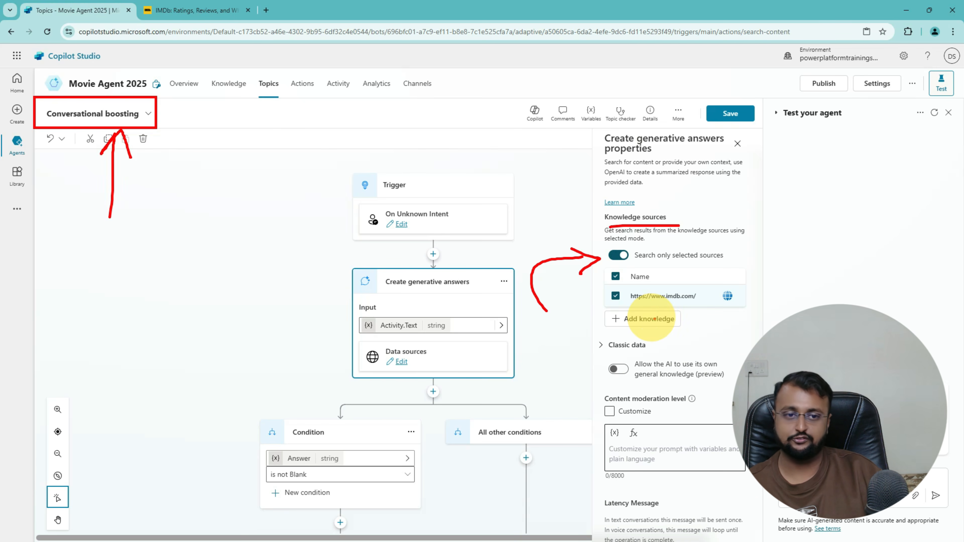
drag(630, 308, 778, 315)
key(Escape)
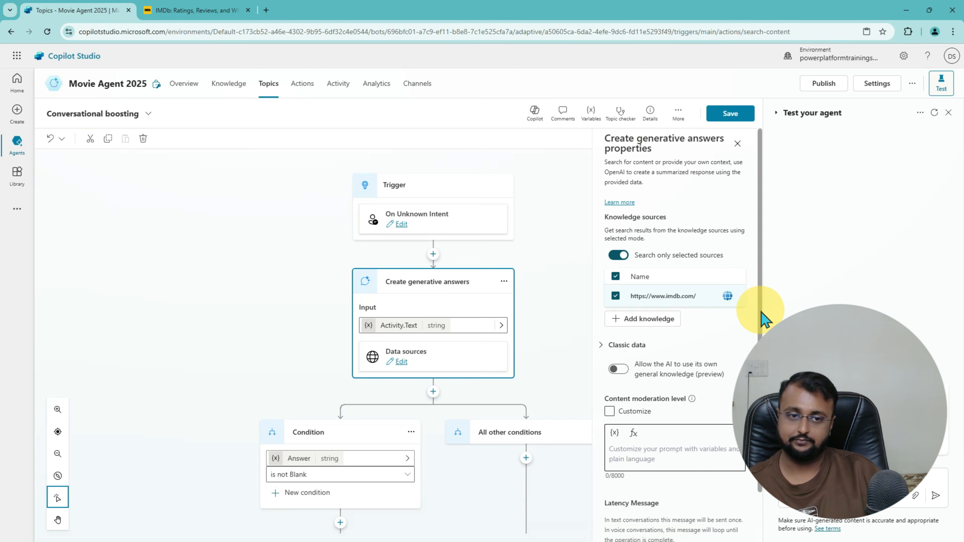
click(730, 113)
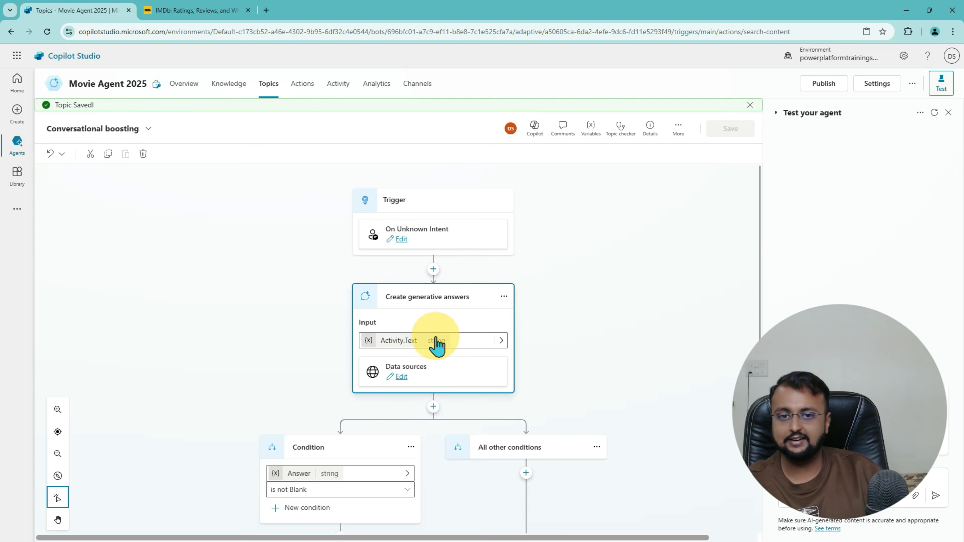
Step: Reopen the generative answers properties to verify settings and close the 'Topic Saved!' banner
click(401, 376)
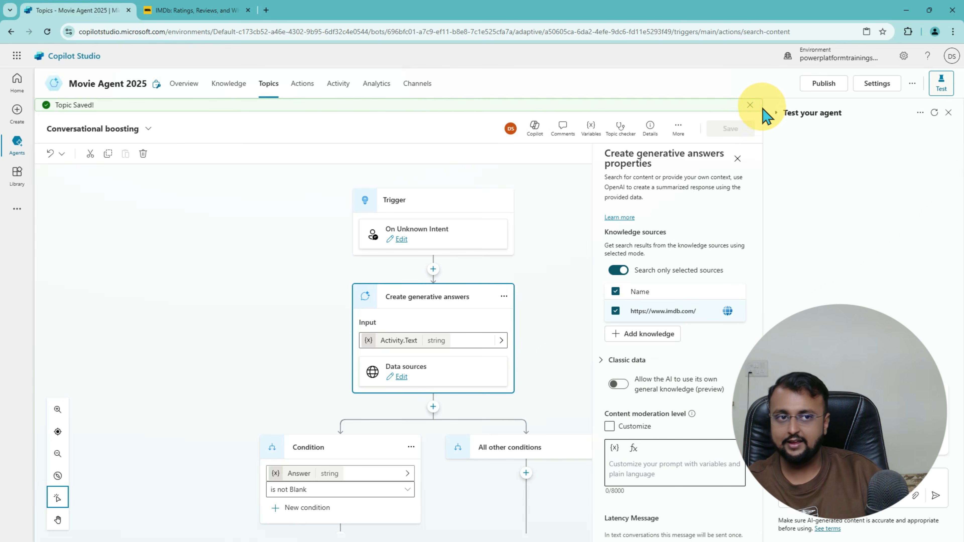
click(751, 105)
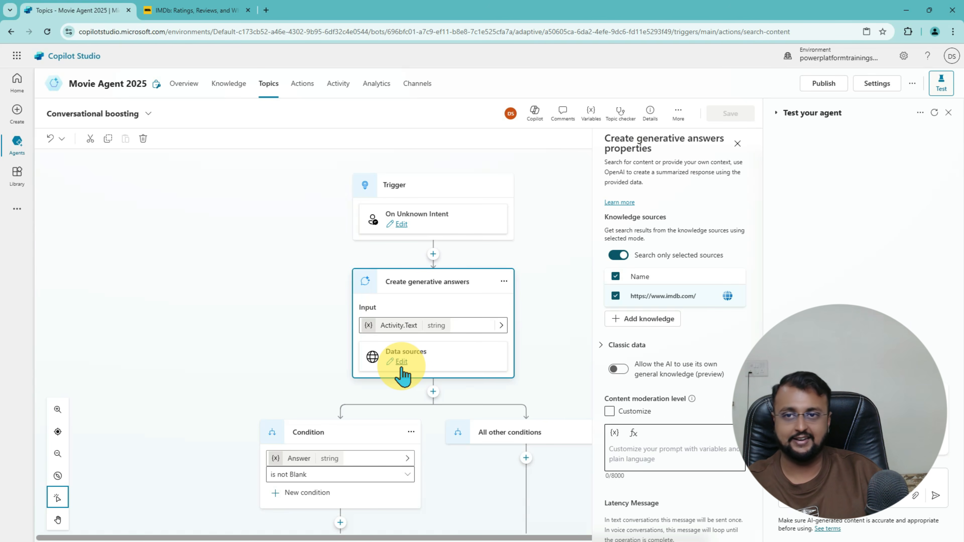
Step: Check the imdb.com source on the Knowledge page, then go back to Topics
click(228, 95)
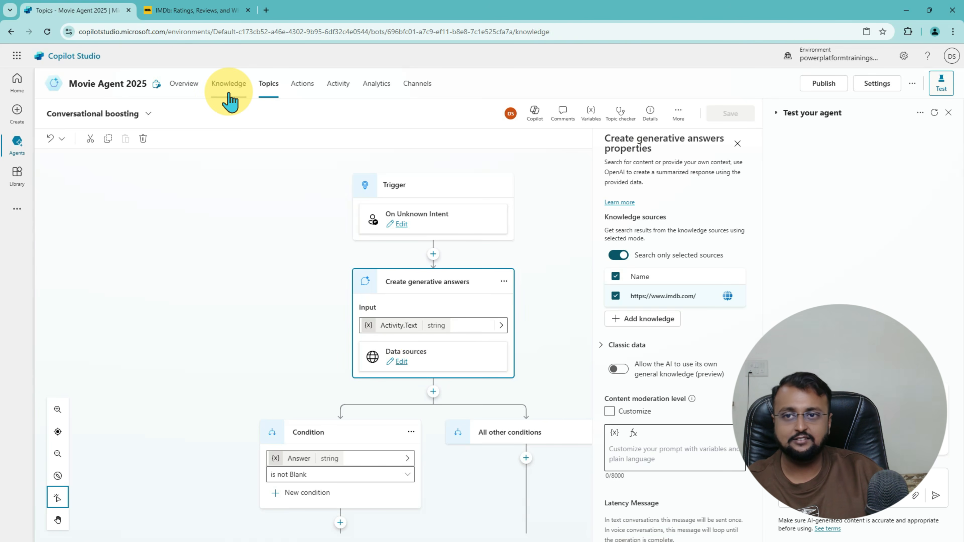
click(269, 93)
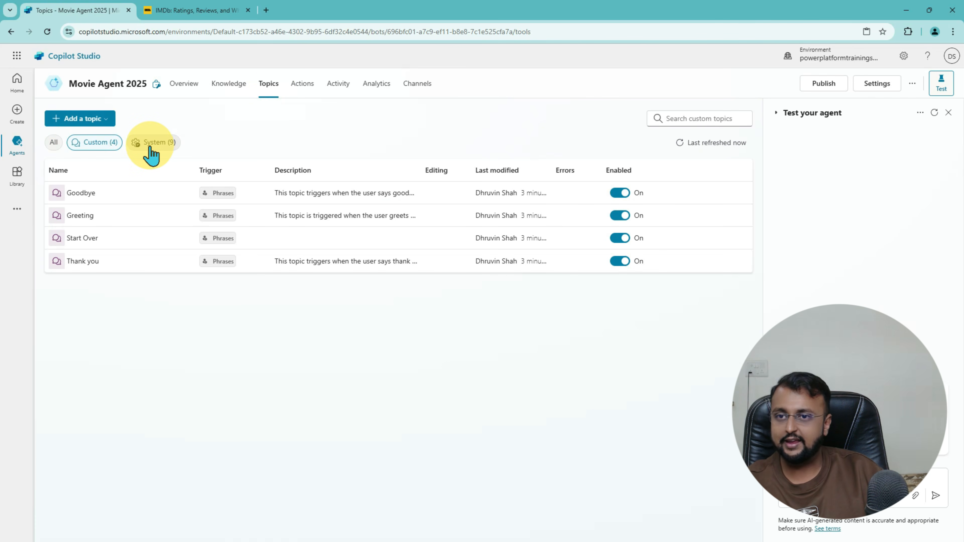
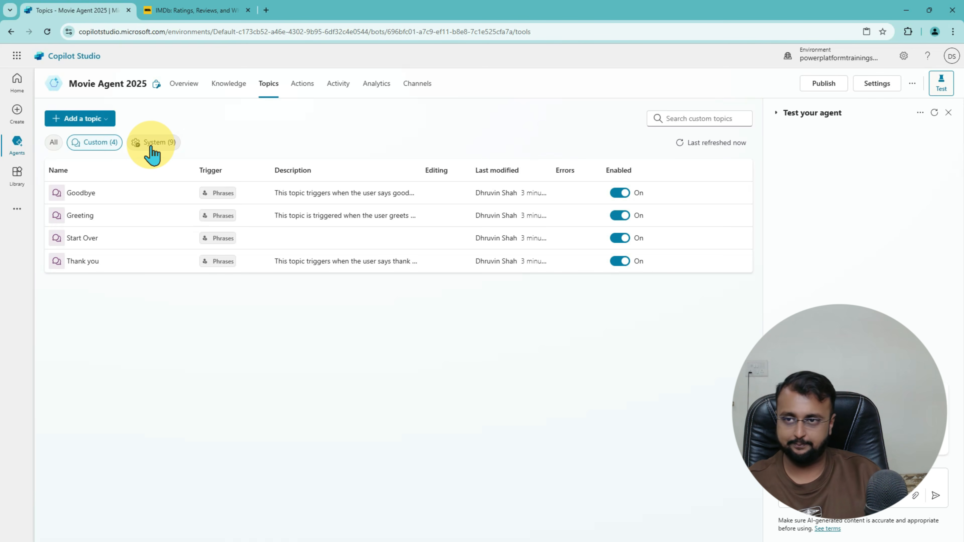
Step: Start a topic from a description with Copilot and name it 'Book a Movie Ticket'
click(107, 119)
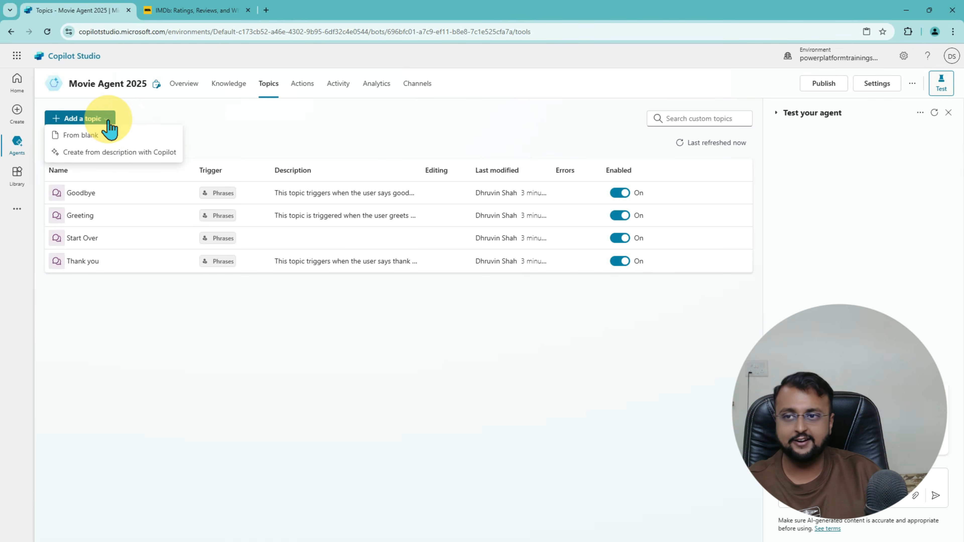
click(114, 154)
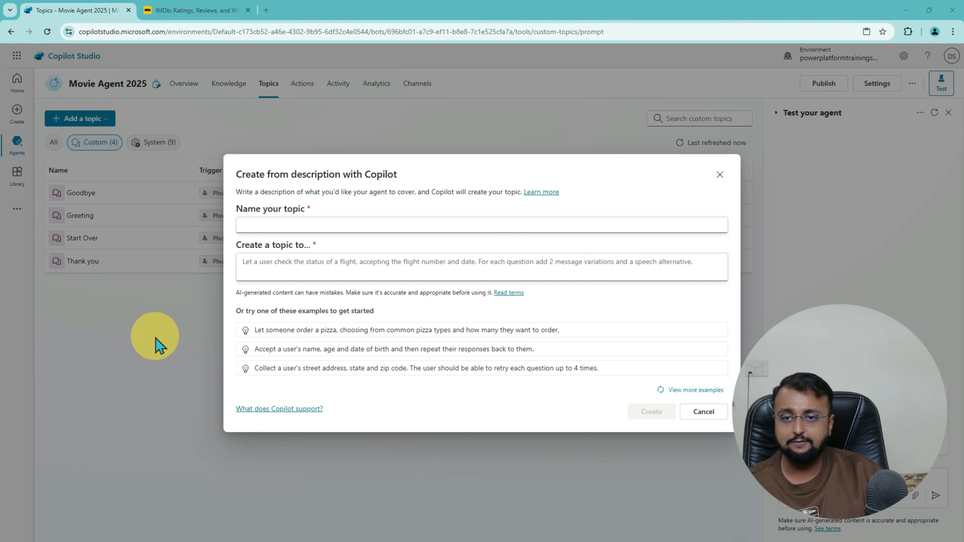
click(316, 224)
text(Book a Movie Ticket)
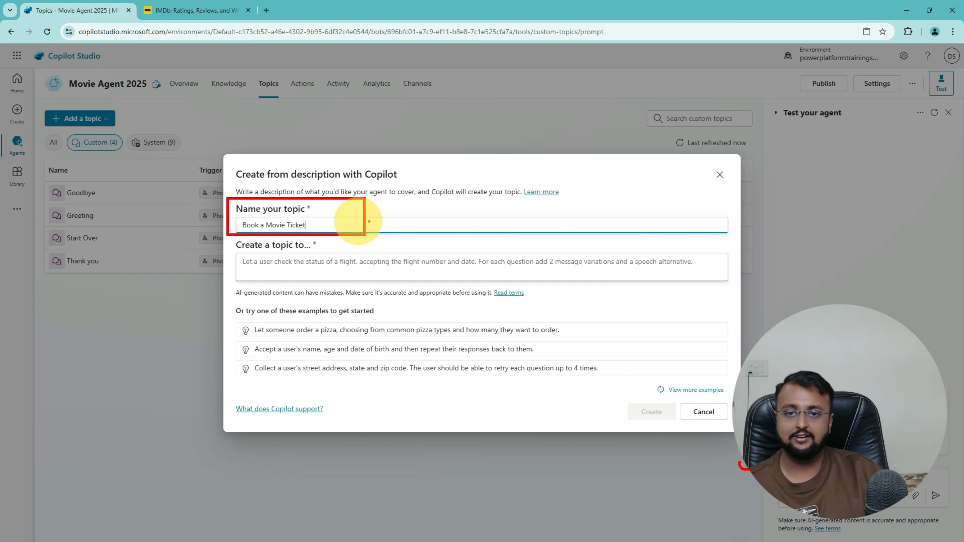
mouse_move(412, 208)
mouse_down()
mouse_move(369, 216)
mouse_move(416, 222)
mouse_up()
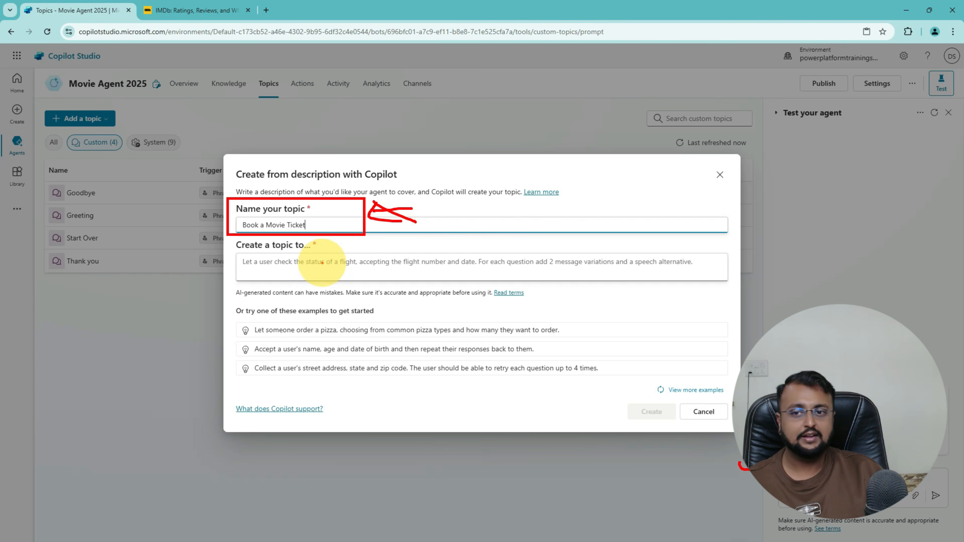
drag(243, 252, 297, 249)
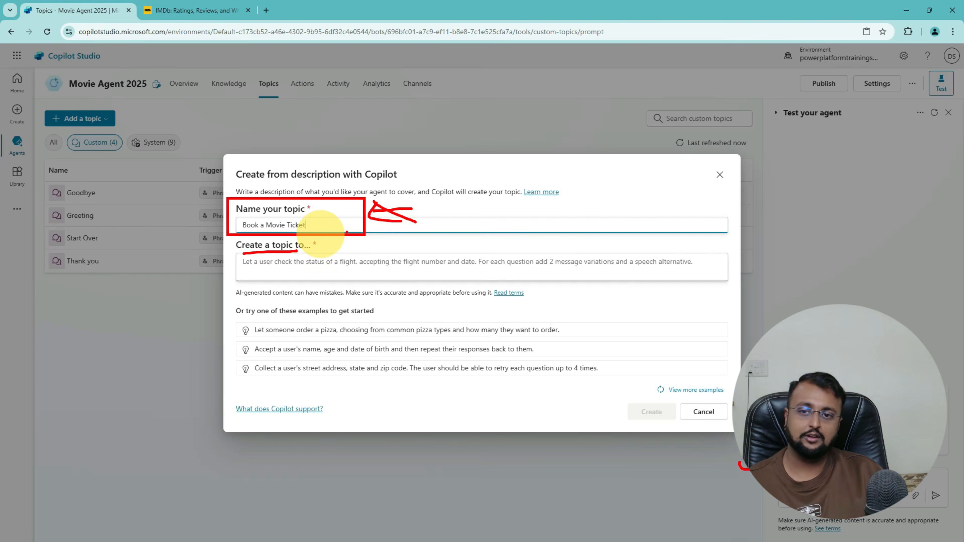
key(Escape)
Step: Bring the Notepad ticket-booking note over the browser and maximize it
click(338, 261)
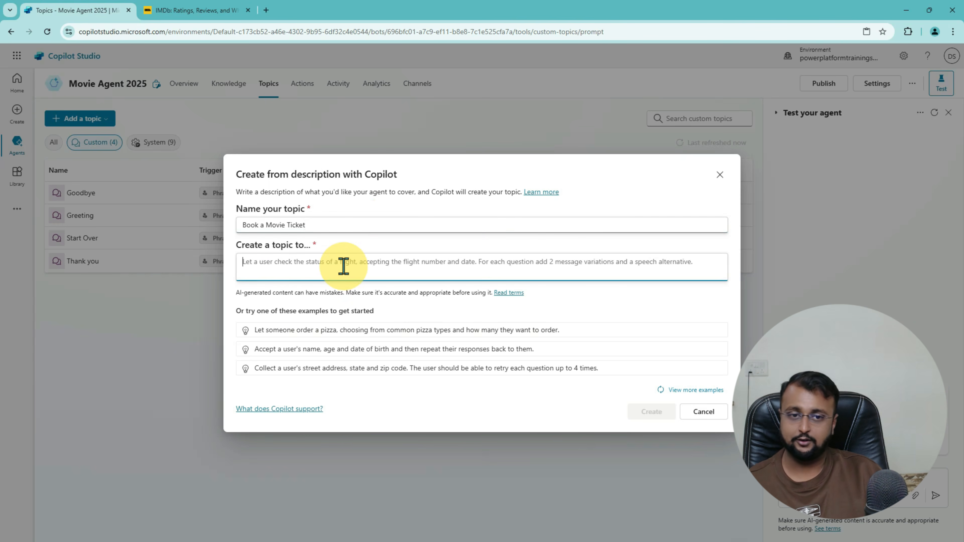
key(alt+Tab)
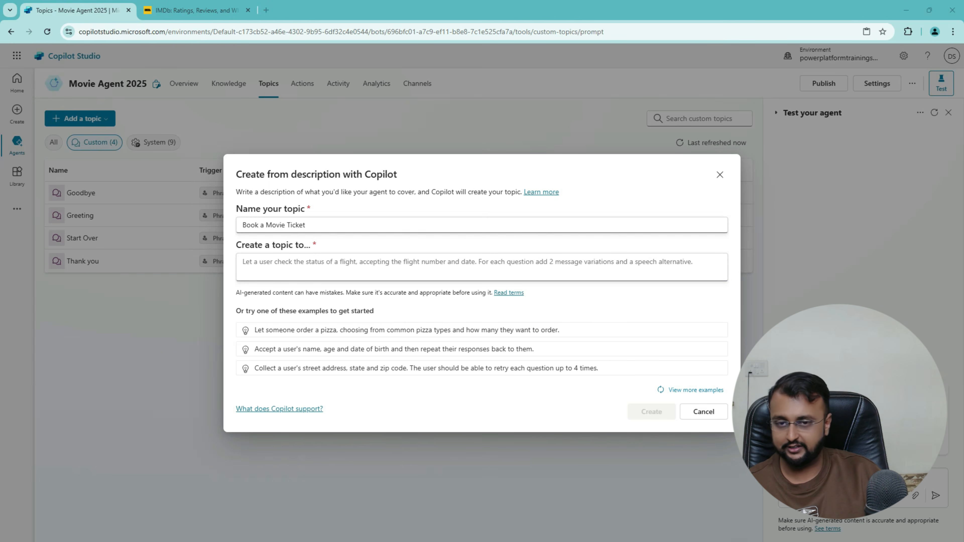
click(336, 265)
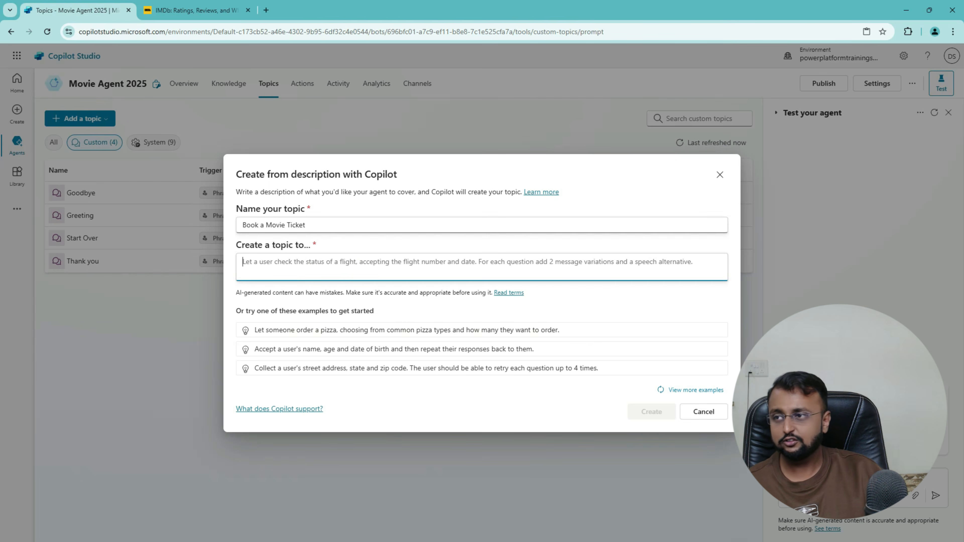
key(alt+Tab)
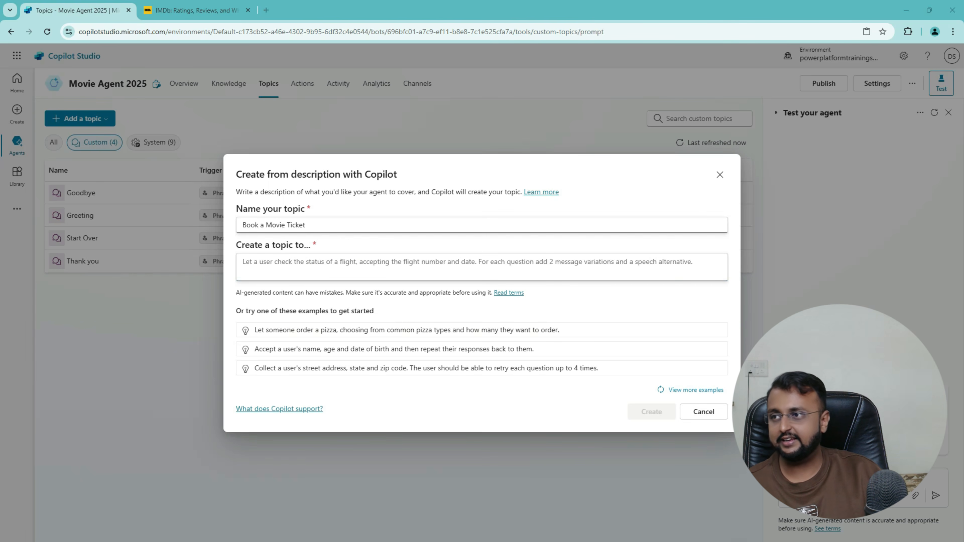
drag(8, 131, 584, 155)
double_click(763, 151)
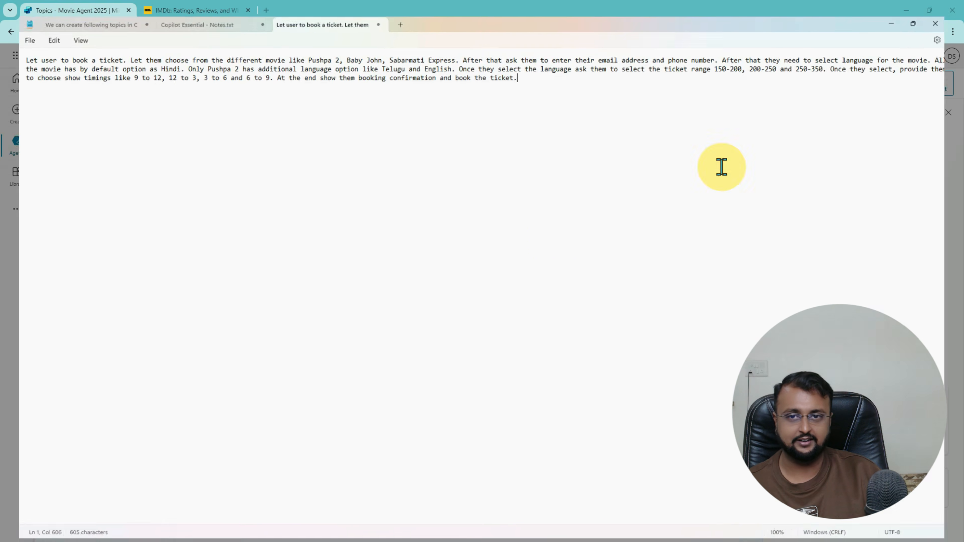
Step: Underline the movie choice, contact details, Hindi default and Telugu/English language requirements
scroll(417, 381, up, 14)
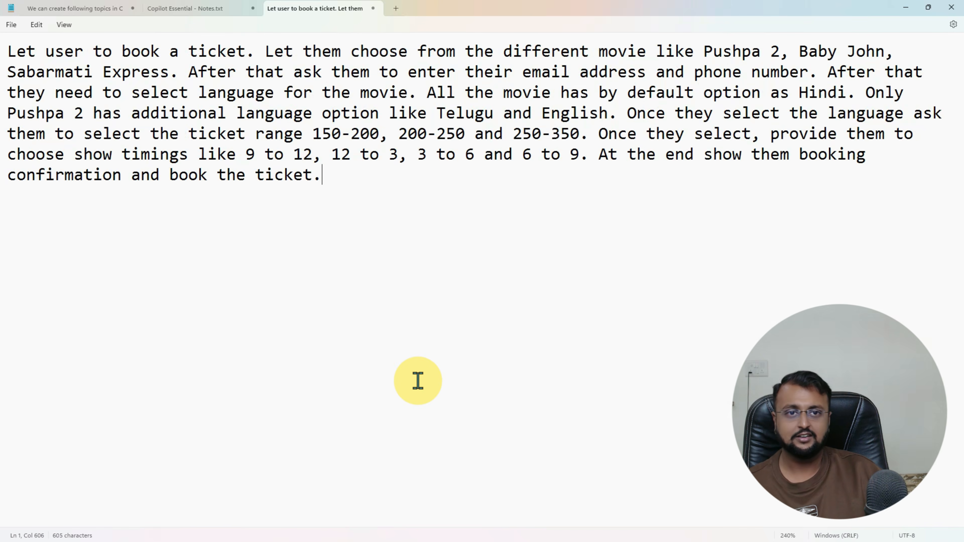
scroll(417, 380, up, 5)
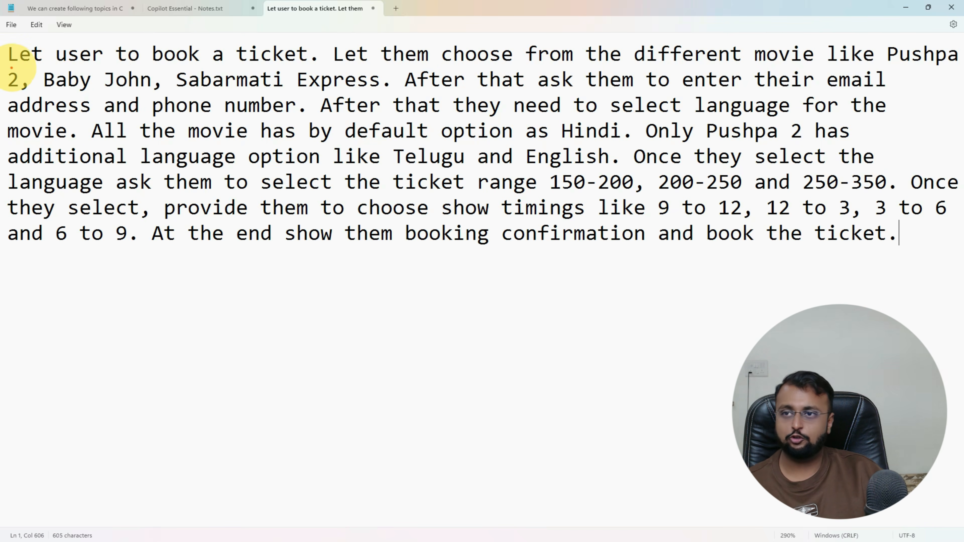
drag(11, 66, 264, 67)
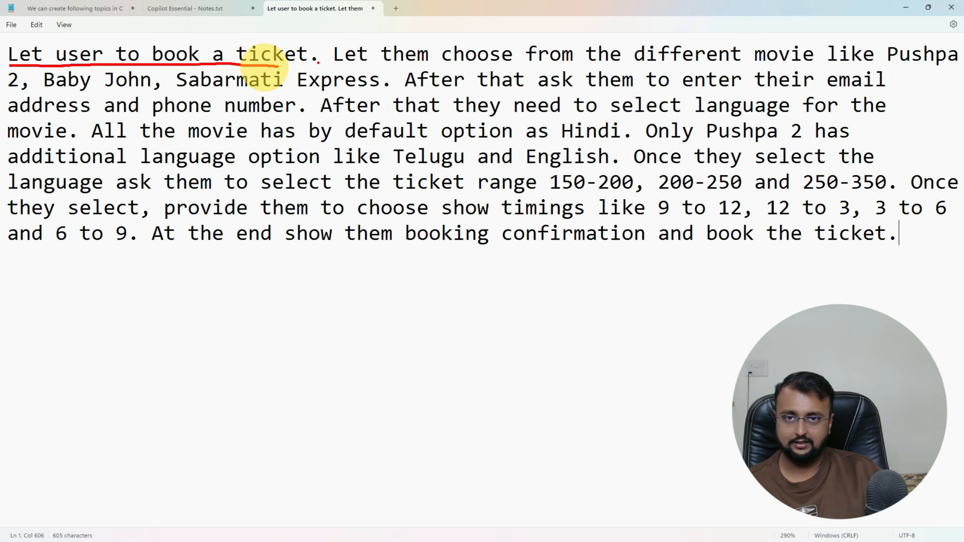
drag(356, 61, 932, 64)
drag(5, 92, 372, 90)
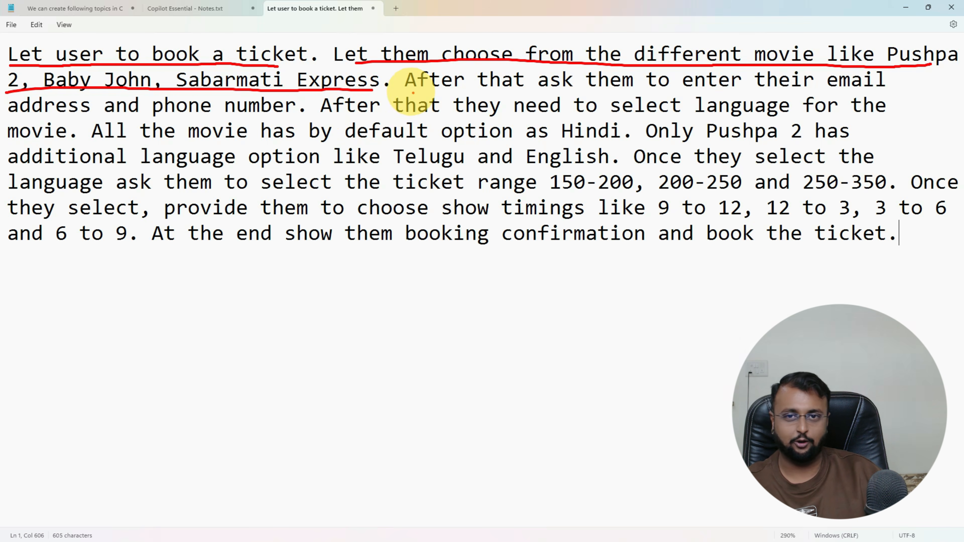
drag(424, 88, 884, 90)
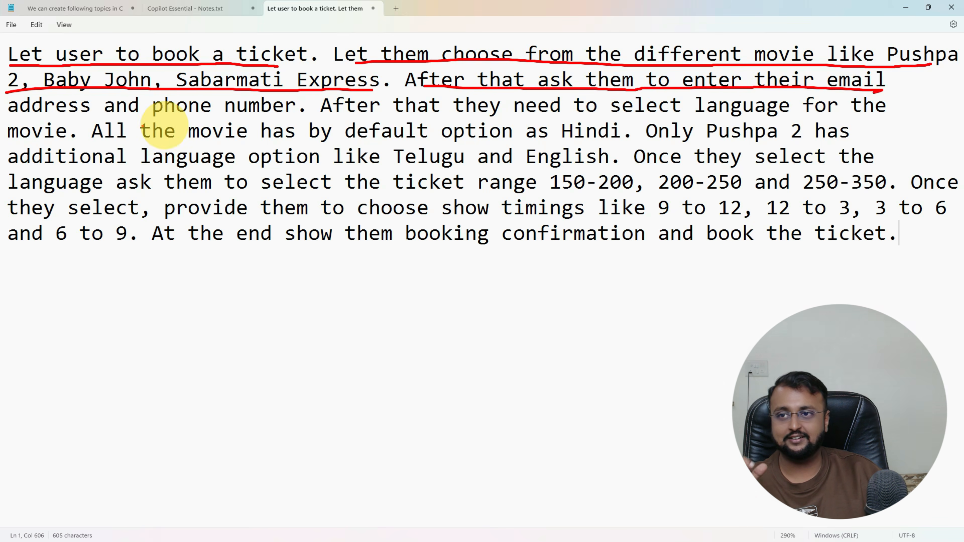
drag(65, 116, 242, 114)
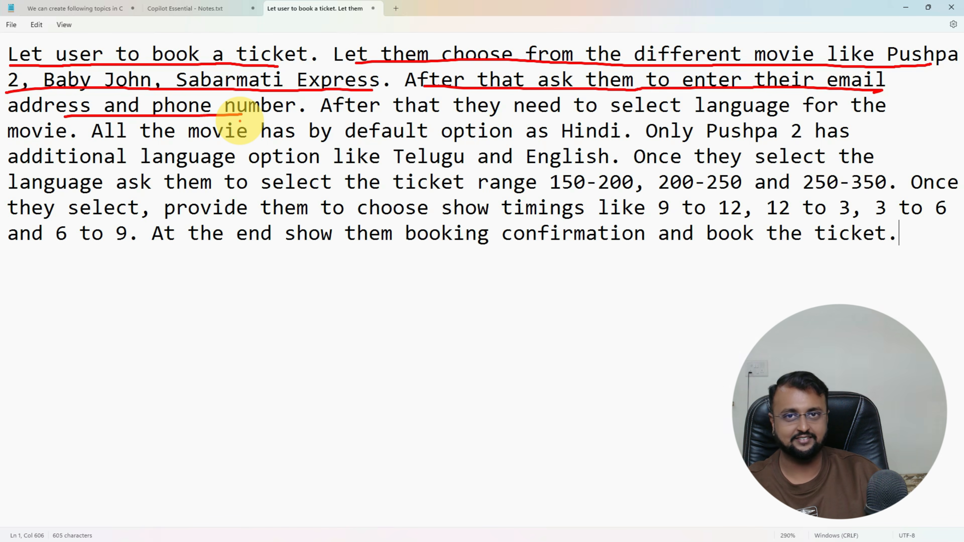
drag(323, 117, 863, 121)
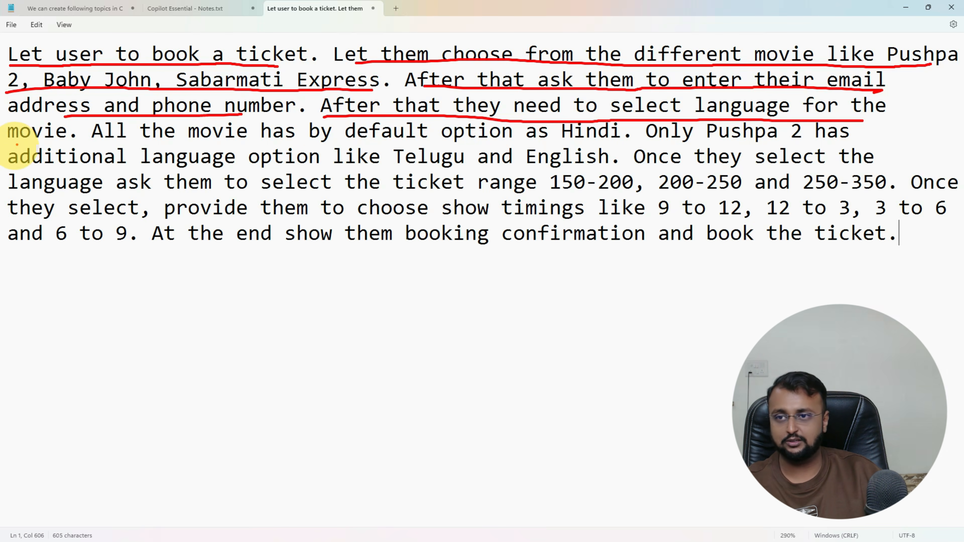
drag(17, 144, 597, 141)
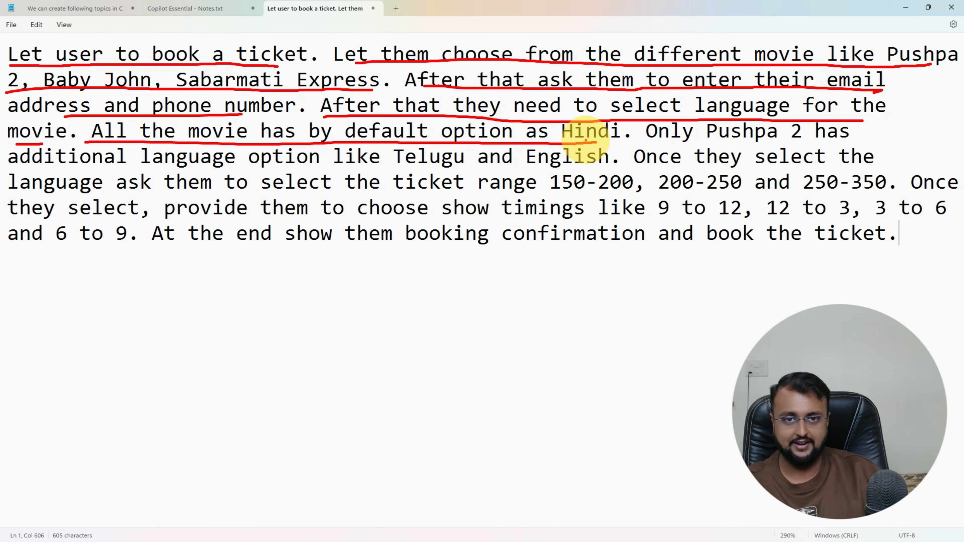
drag(656, 142, 874, 140)
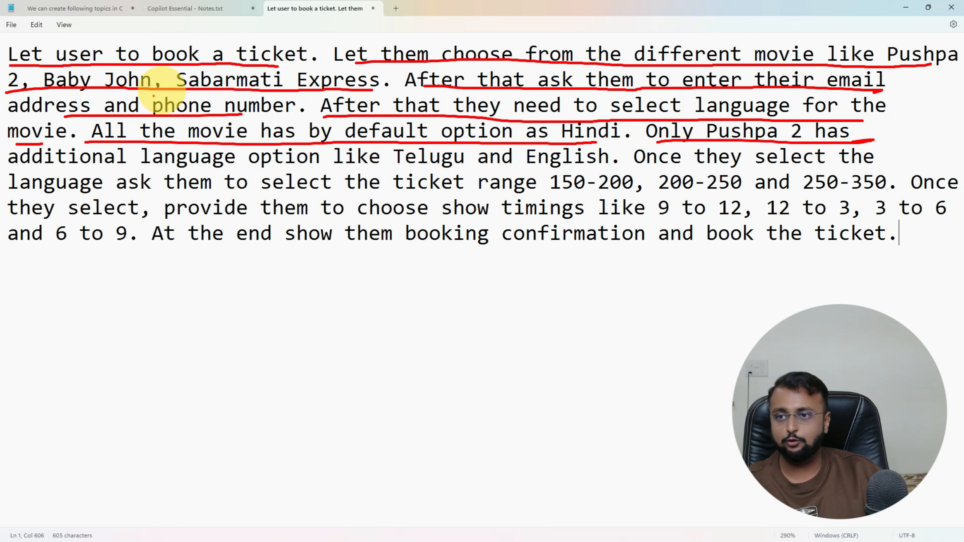
drag(83, 170, 586, 168)
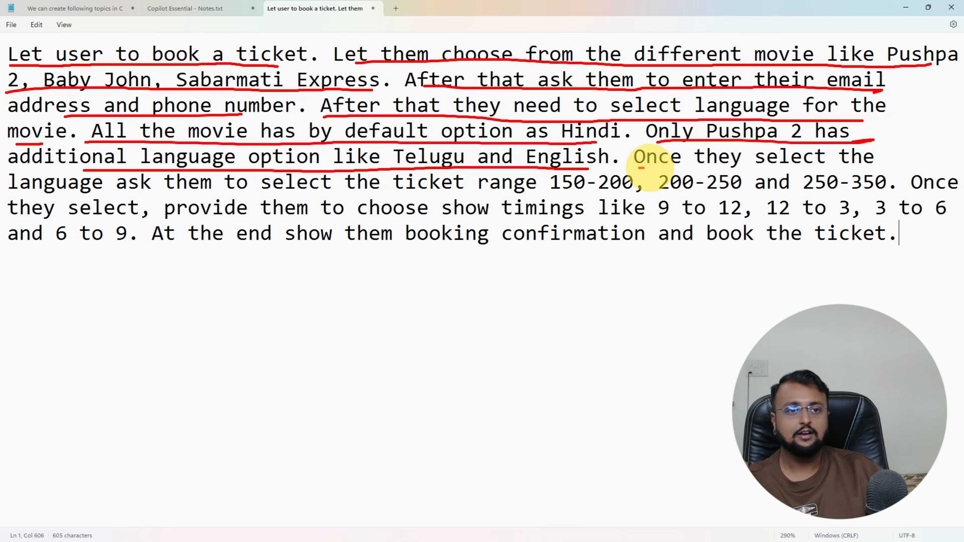
Step: Underline the ticket price ranges, show time slots and final booking confirmation steps
drag(639, 163, 881, 165)
drag(62, 194, 574, 194)
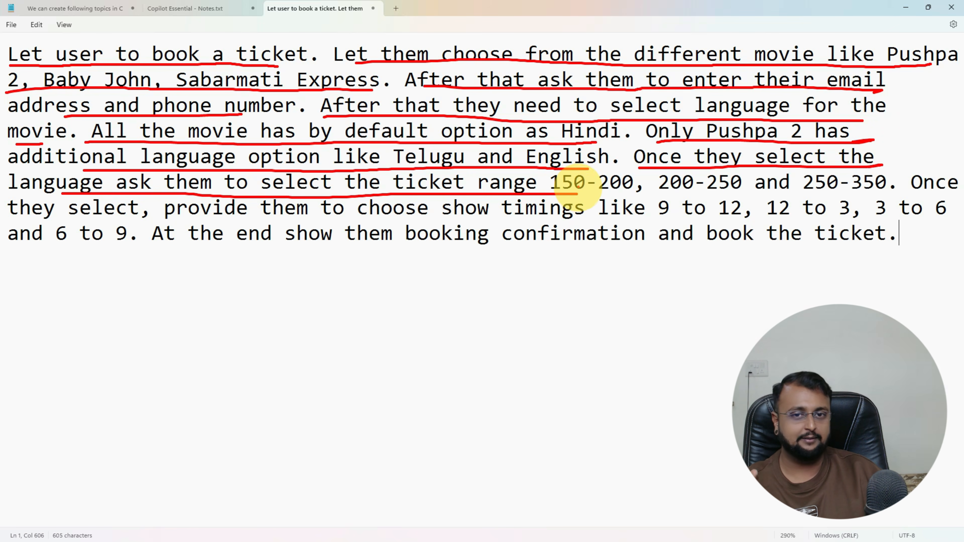
drag(577, 193, 739, 195)
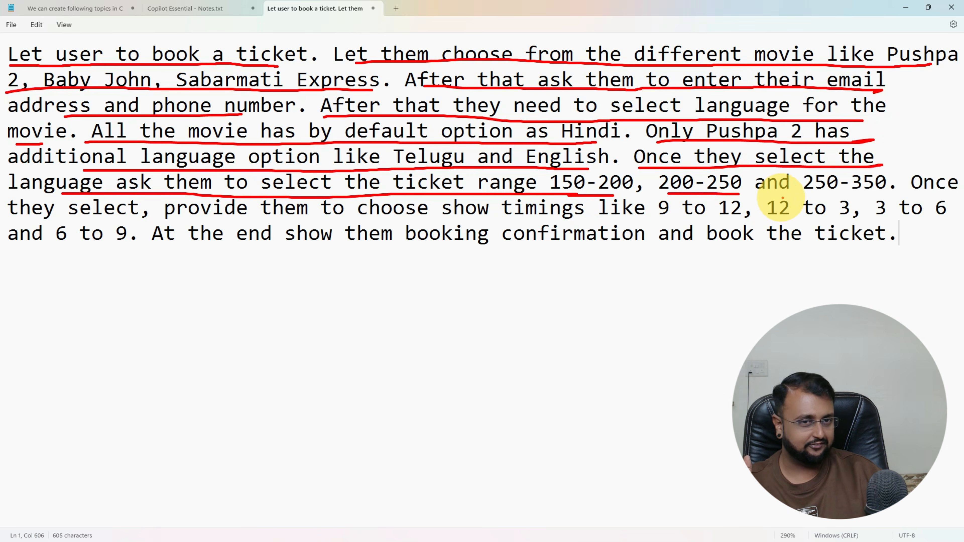
drag(806, 197, 881, 197)
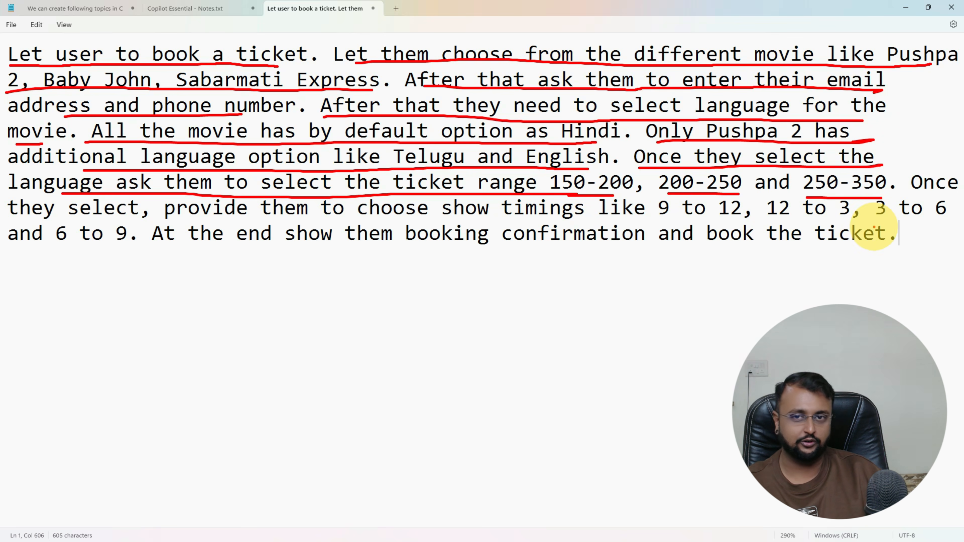
drag(920, 197, 945, 194)
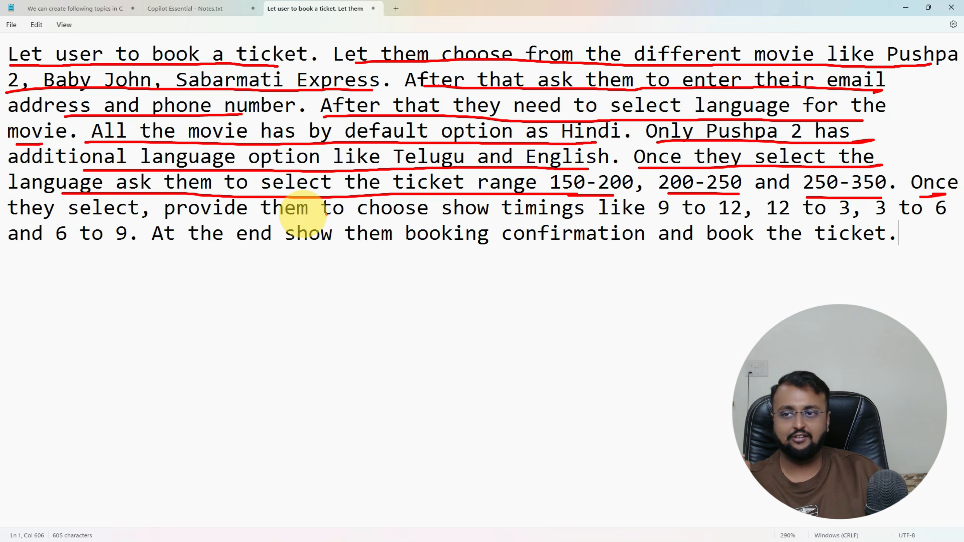
drag(113, 219, 570, 218)
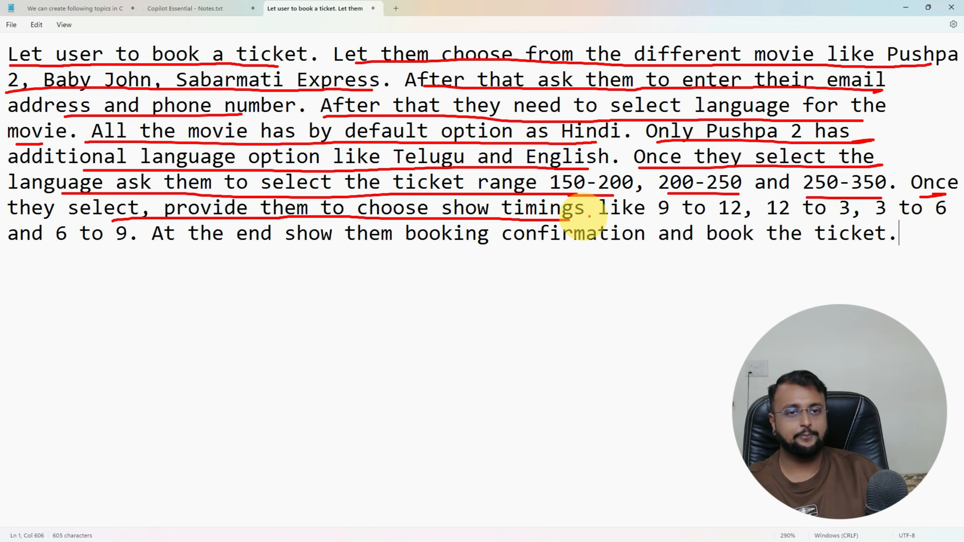
drag(666, 223, 938, 224)
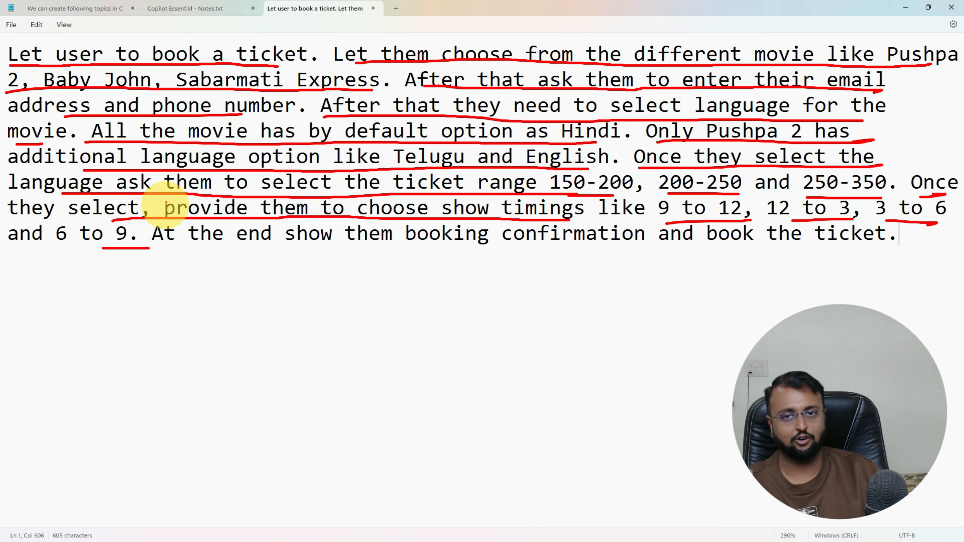
mouse_move(182, 256)
mouse_down()
mouse_move(465, 265)
mouse_move(897, 250)
mouse_up()
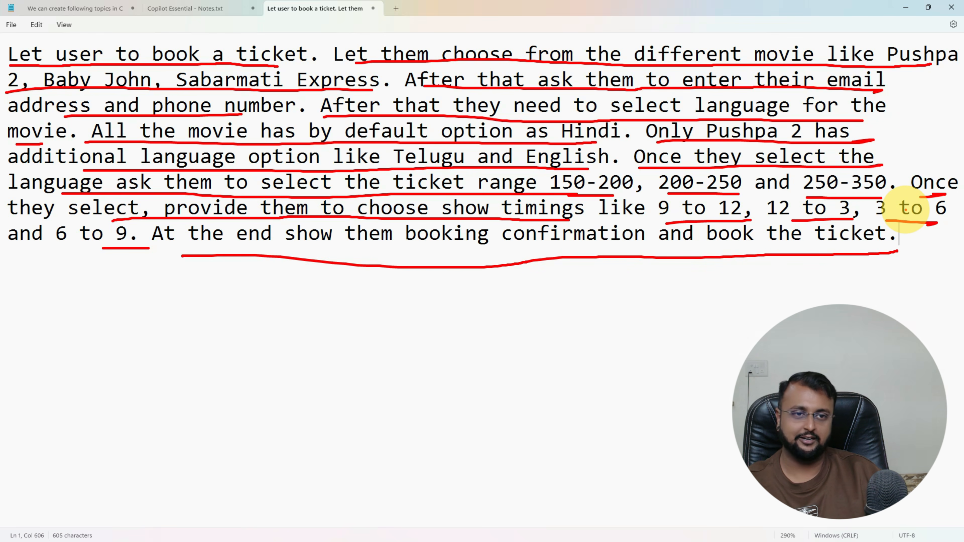
Step: Clear the marks and select the whole booking description text
key(Escape)
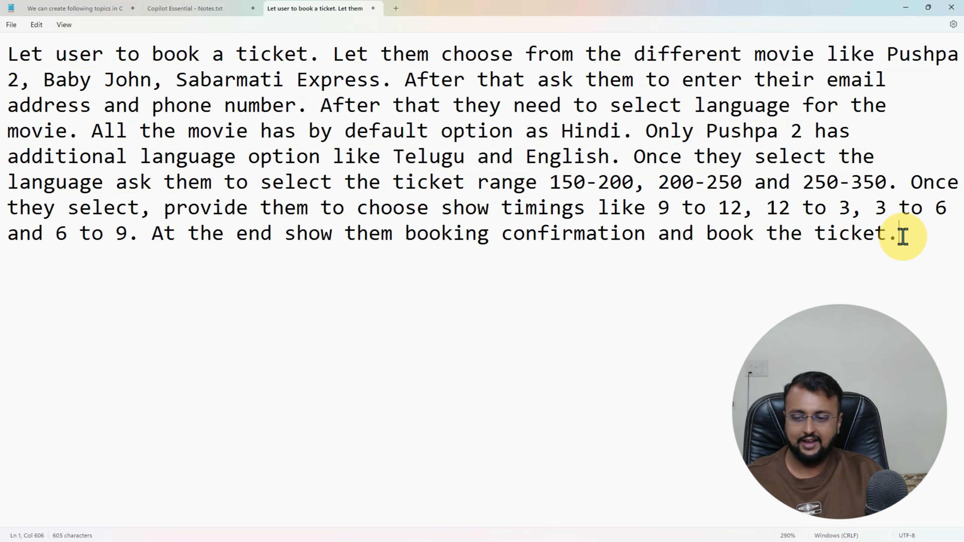
key(ctrl+a)
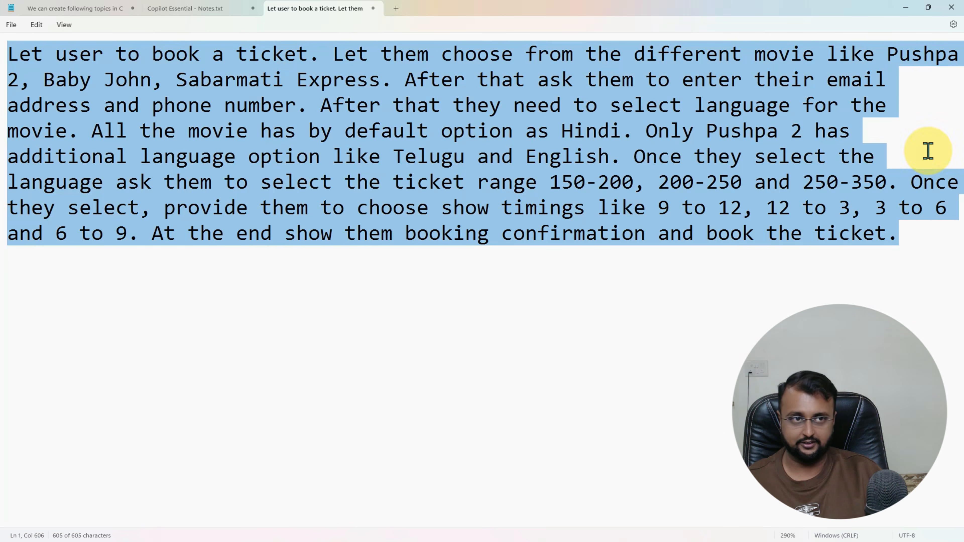
drag(714, 10, 625, 105)
click(831, 91)
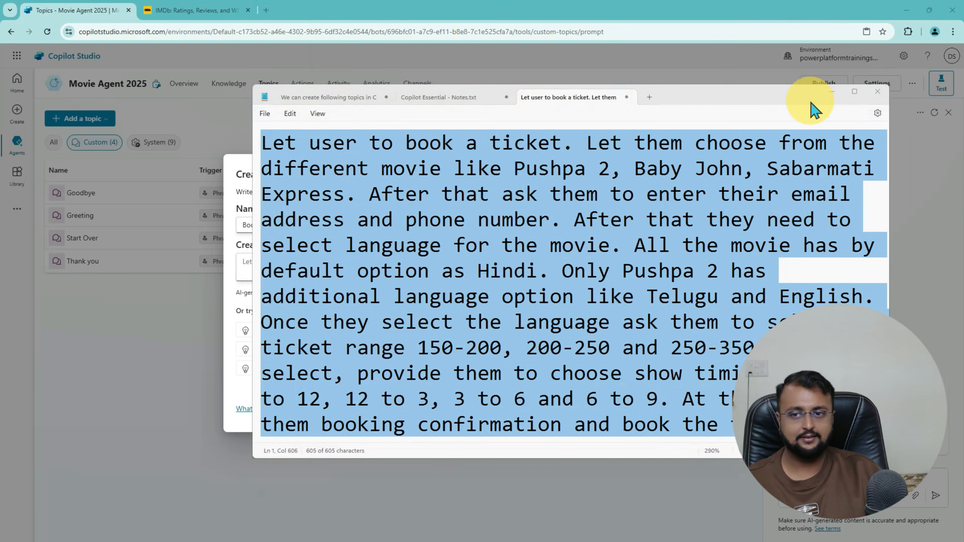
Step: Paste the booking description into the topic description box and create the topic
click(272, 267)
key(ctrl+v)
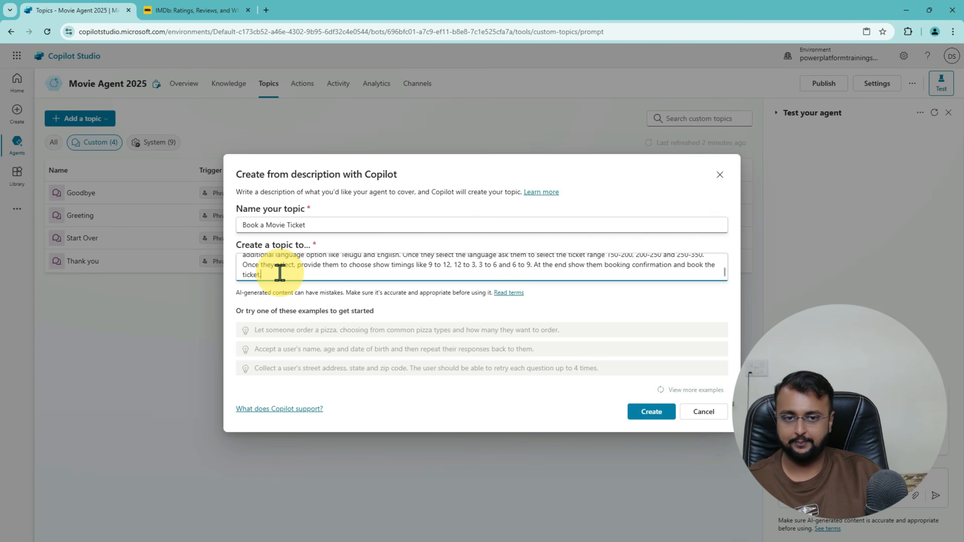
click(659, 416)
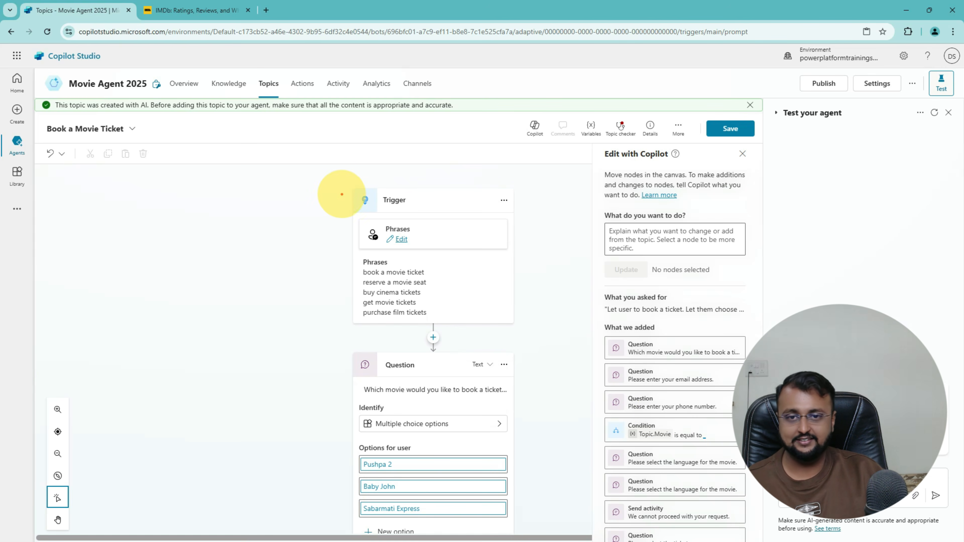
drag(341, 181, 524, 332)
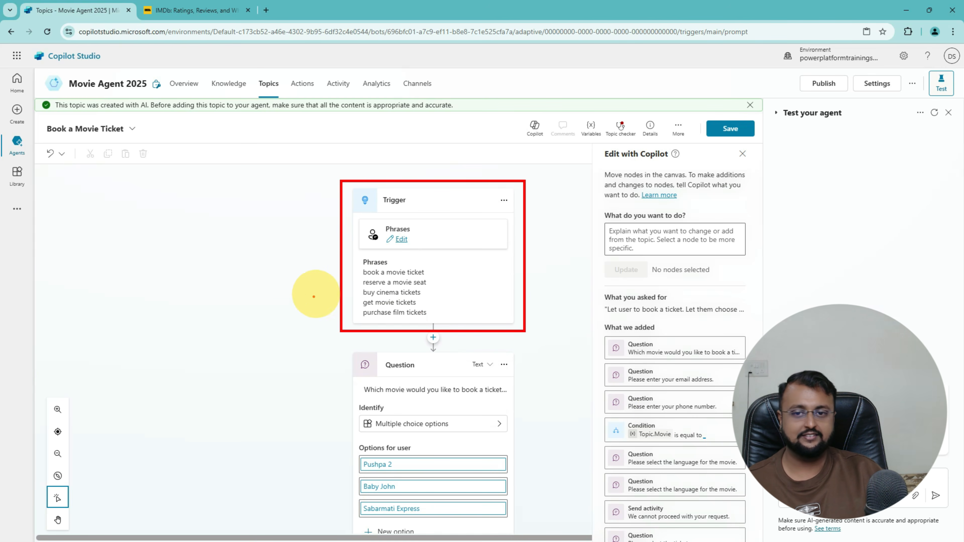
mouse_move(310, 302)
mouse_down()
mouse_move(337, 281)
mouse_move(327, 292)
mouse_move(390, 287)
mouse_move(404, 308)
mouse_up()
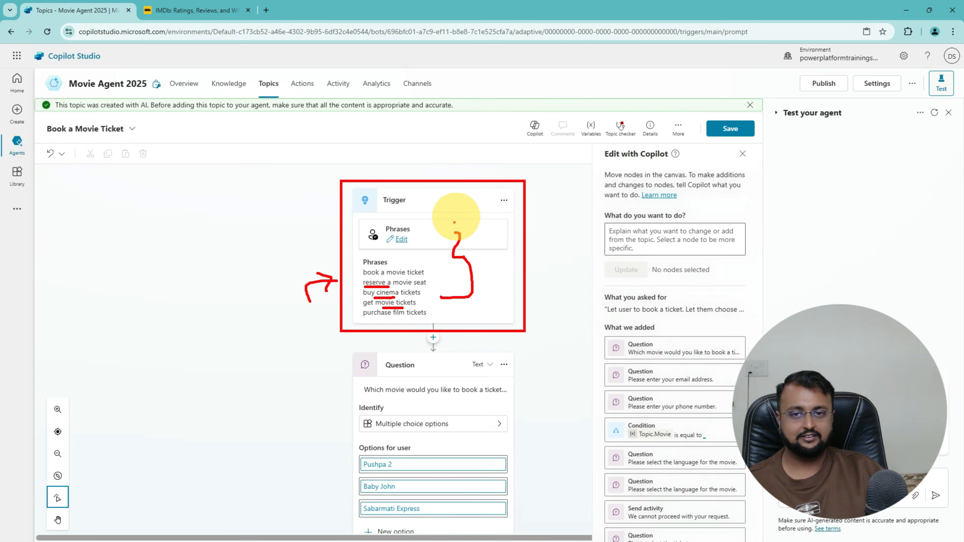
key(Escape)
scroll(459, 247, down, 6)
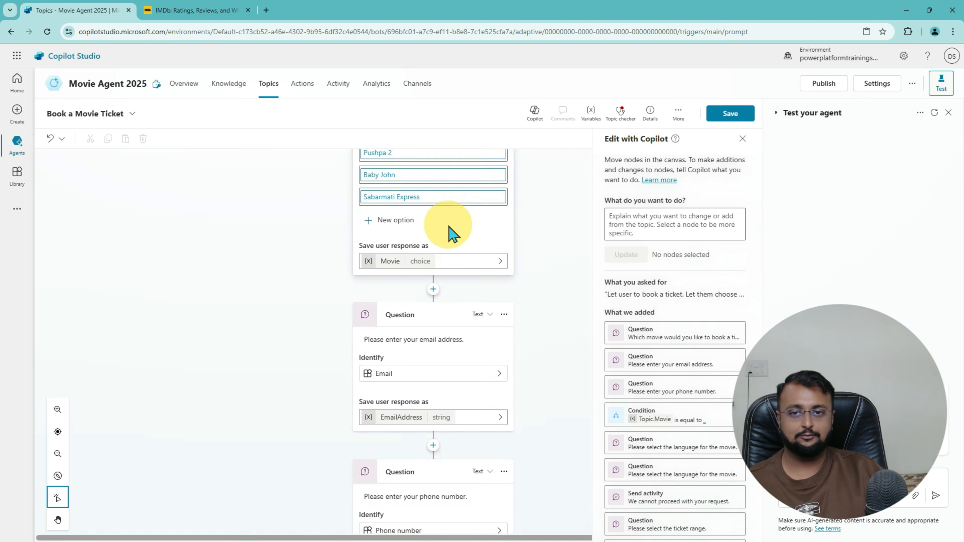
scroll(418, 218, up, 2)
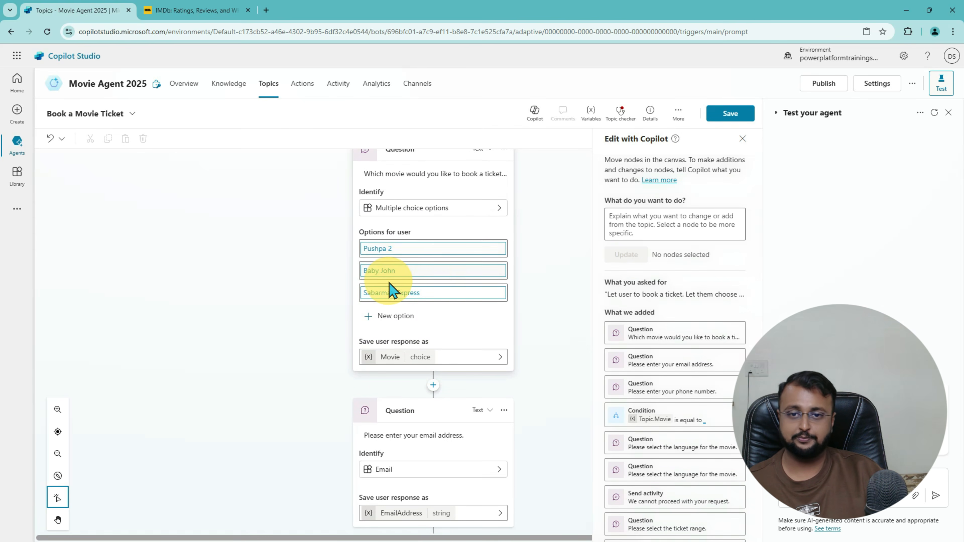
scroll(452, 302, down, 6)
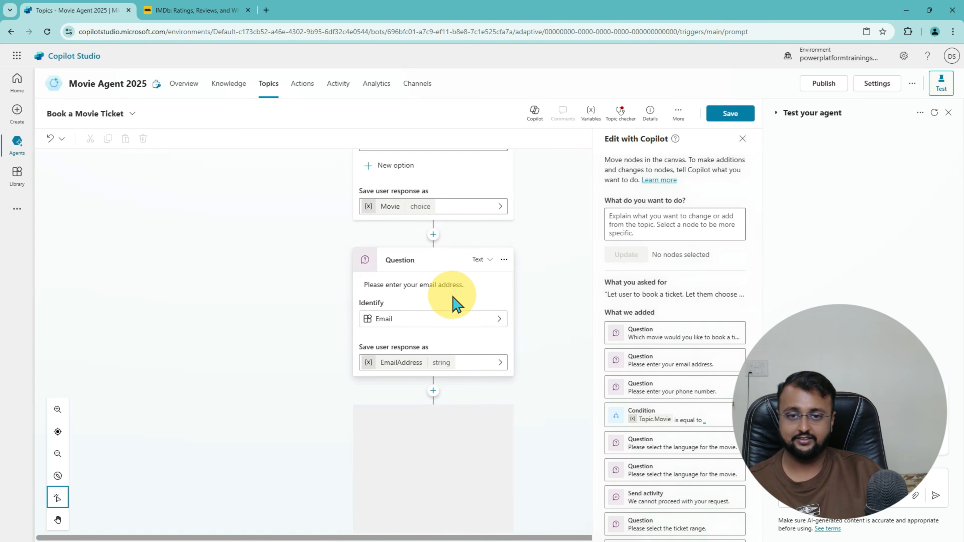
scroll(414, 240, up, 2)
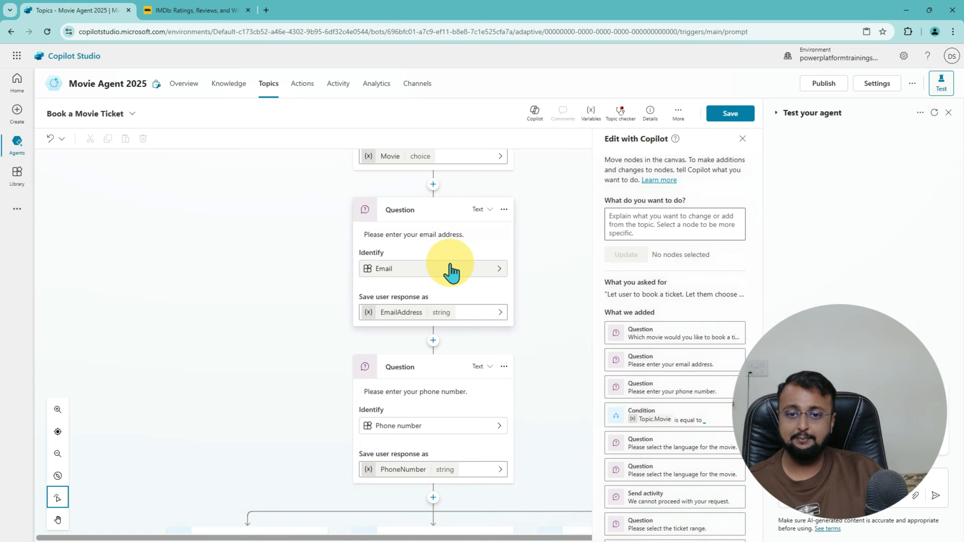
scroll(428, 292, down, 3)
scroll(441, 304, down, 9)
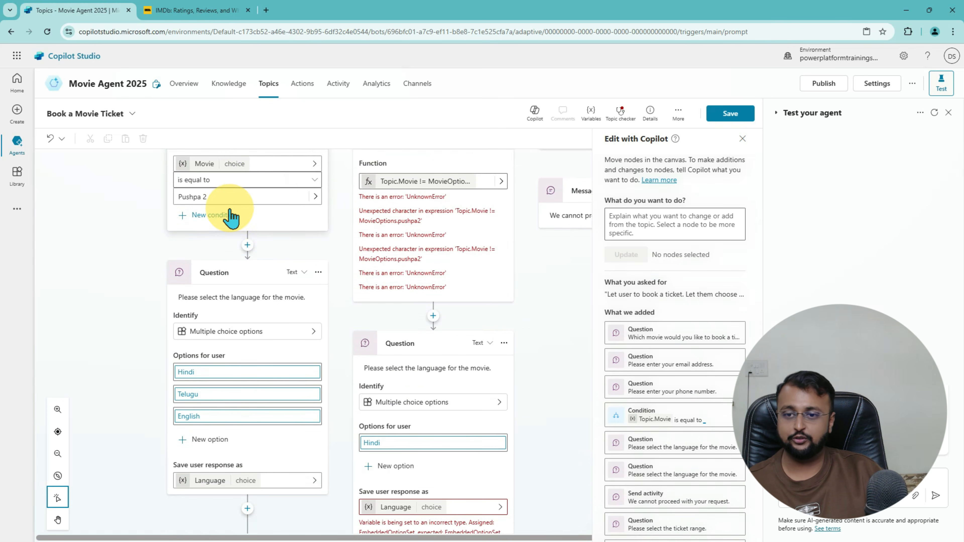
scroll(230, 216, down, 6)
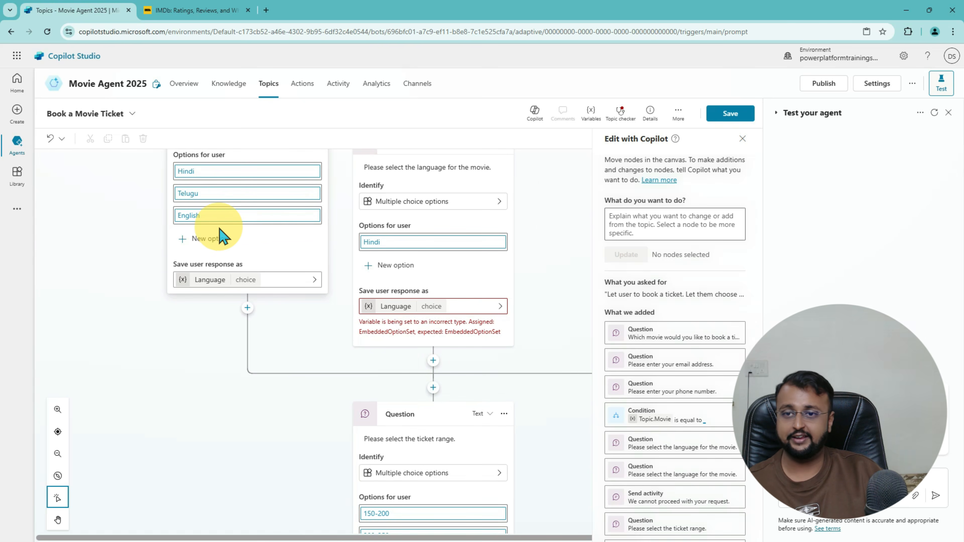
scroll(366, 280, up, 9)
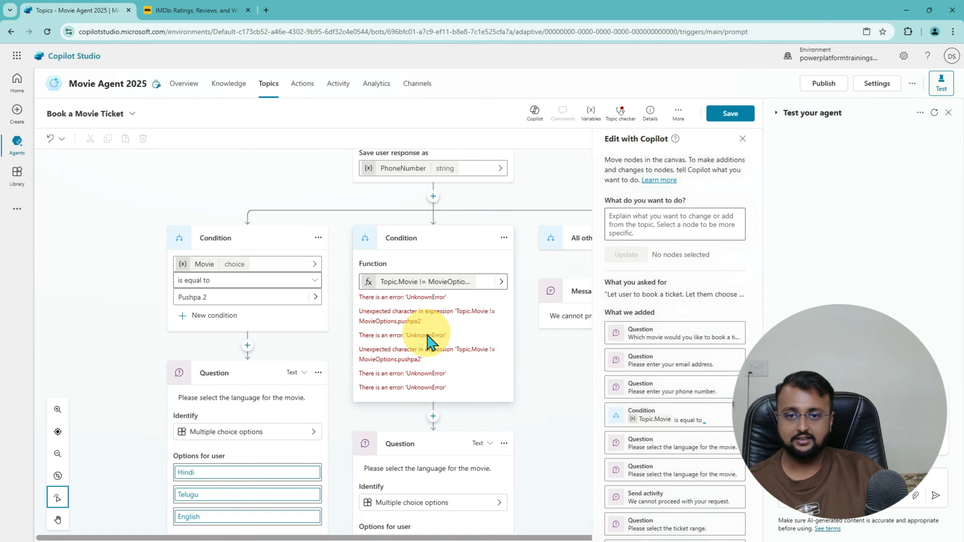
click(414, 324)
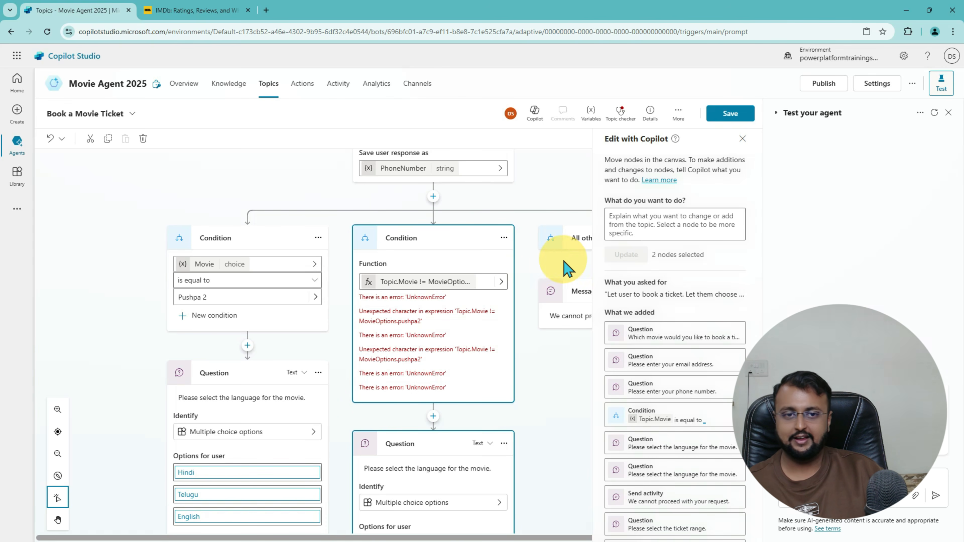
drag(437, 537, 519, 537)
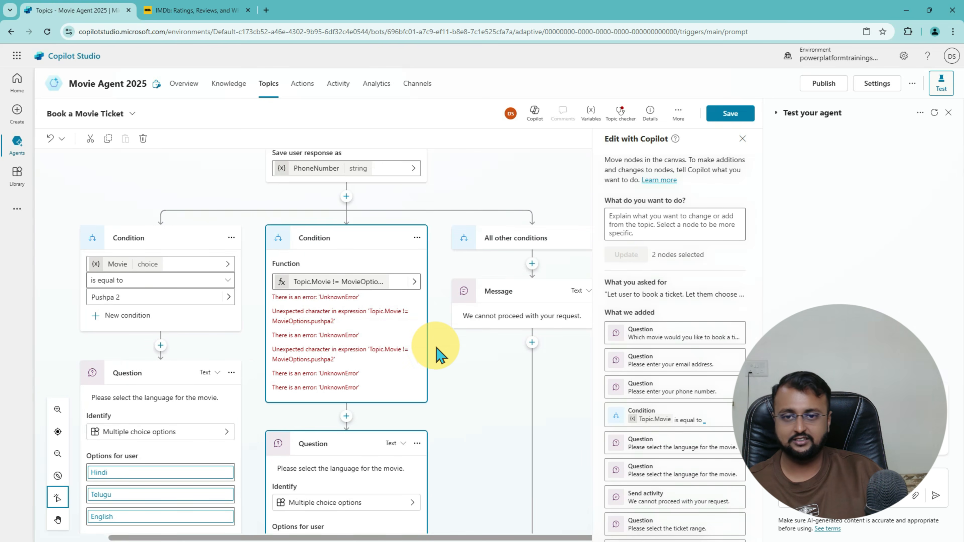
scroll(437, 354, down, 2)
click(417, 188)
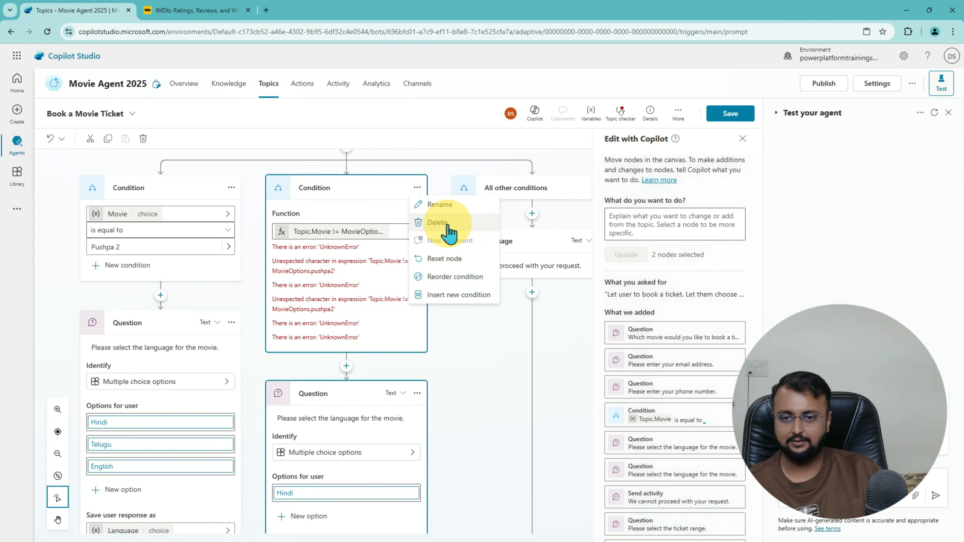
Step: Delete the faulty middle Condition node from the Book a Movie Ticket topic
scroll(344, 321, down, 6)
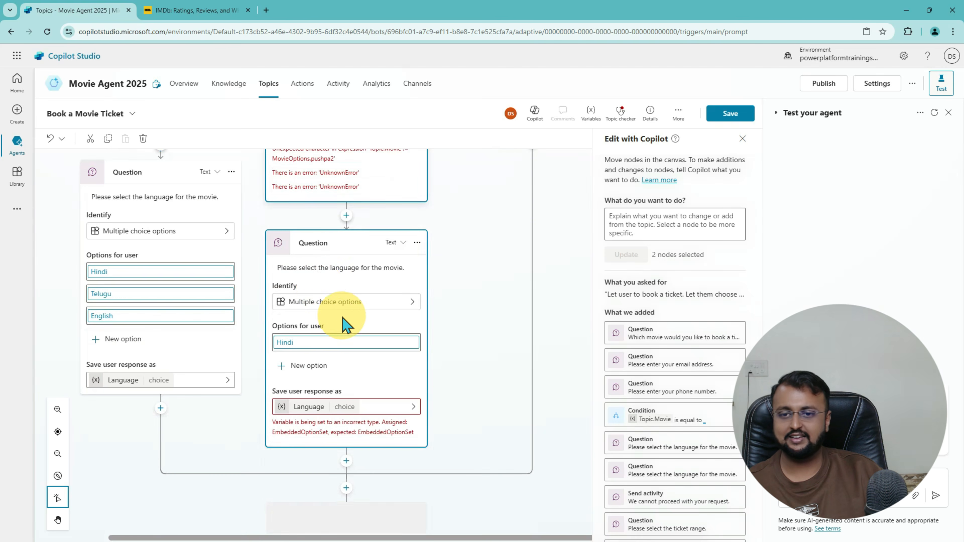
scroll(360, 370, up, 10)
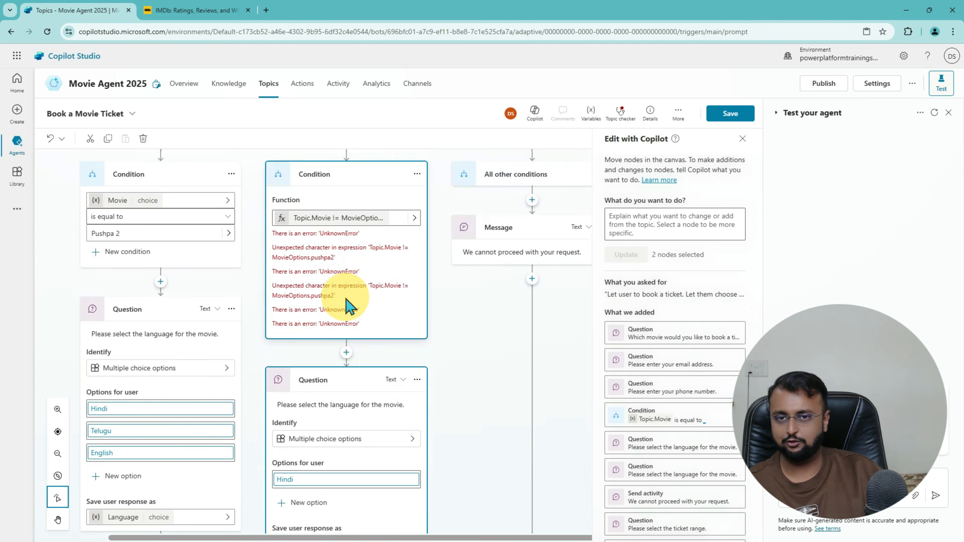
scroll(406, 353, down, 2)
click(417, 237)
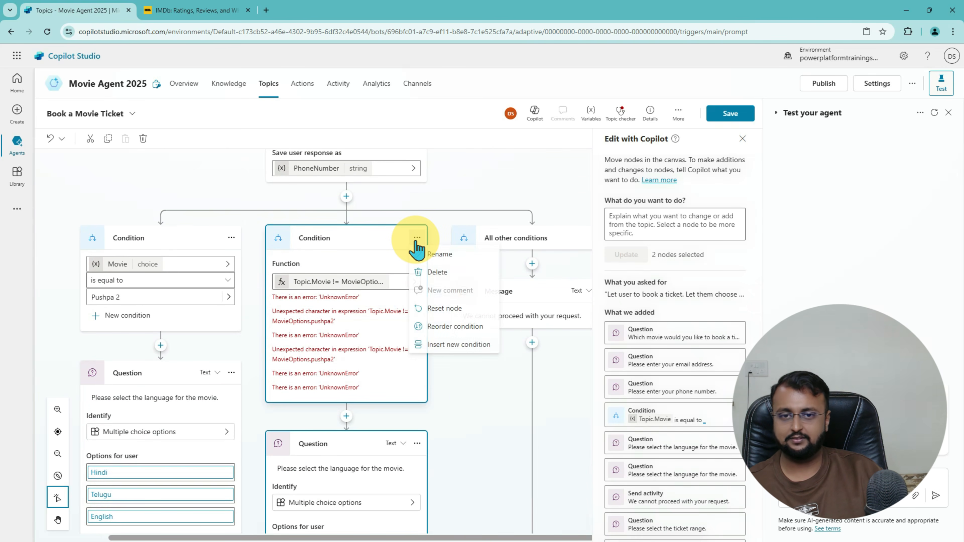
click(439, 279)
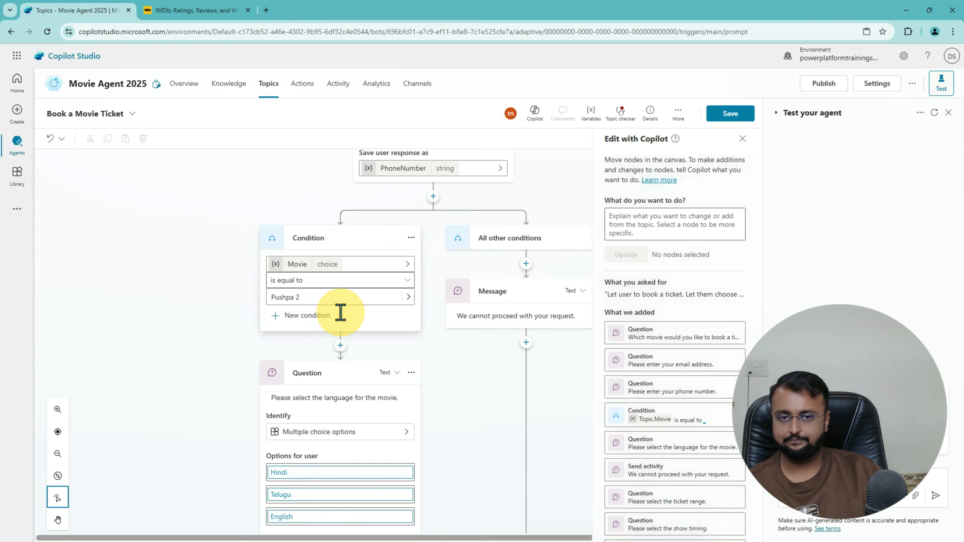
Step: Review the ticket range and show timing questions down to the booking confirmation message
scroll(492, 319, down, 7)
scroll(495, 315, down, 4)
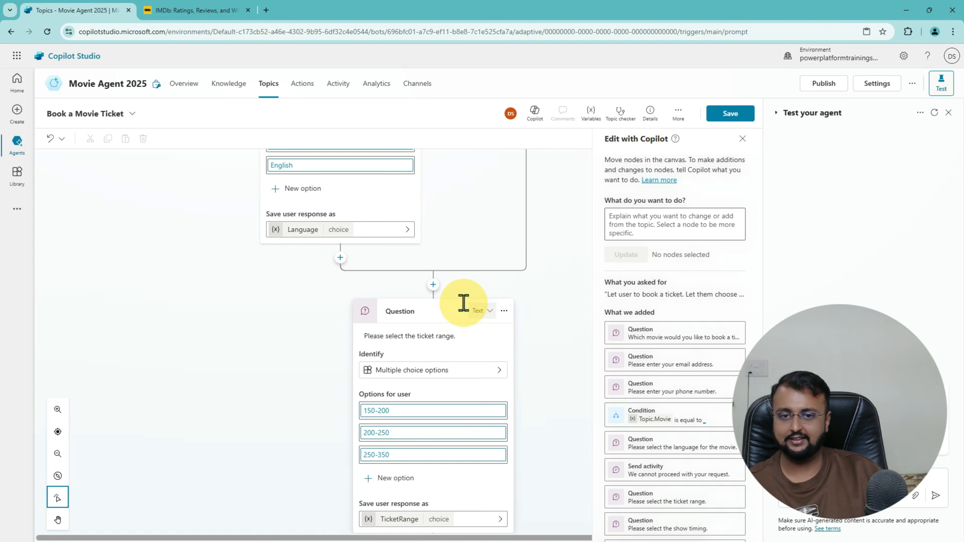
scroll(452, 344, down, 4)
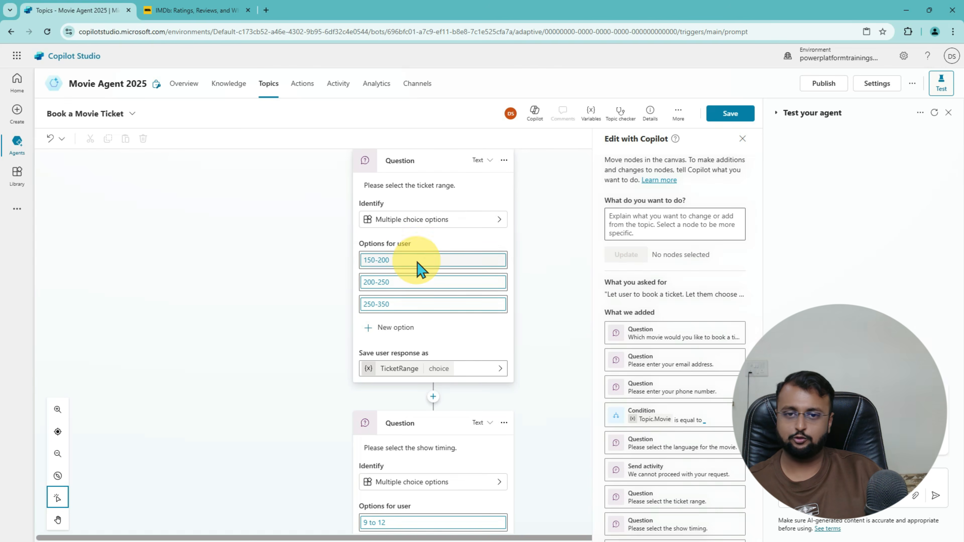
scroll(417, 308, down, 4)
click(422, 306)
scroll(404, 275, down, 5)
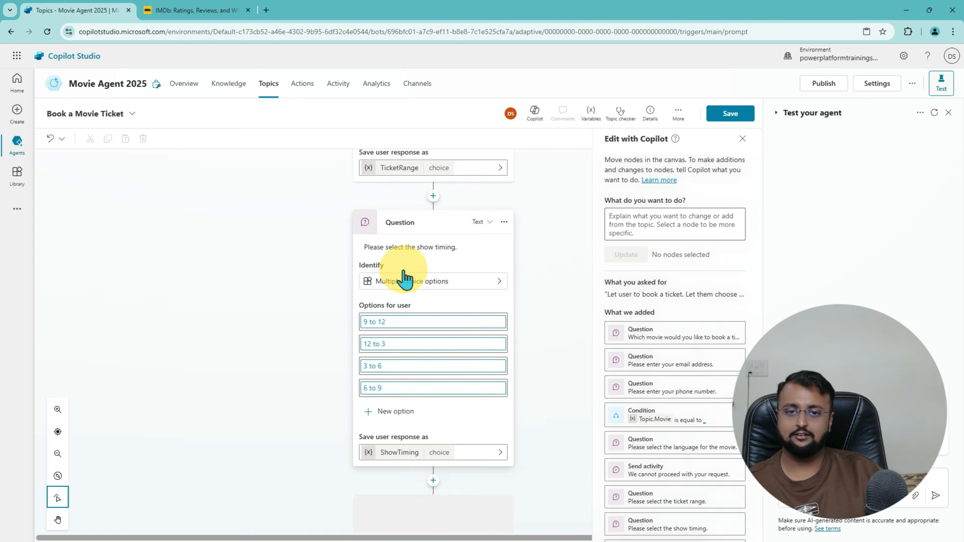
scroll(430, 301, down, 3)
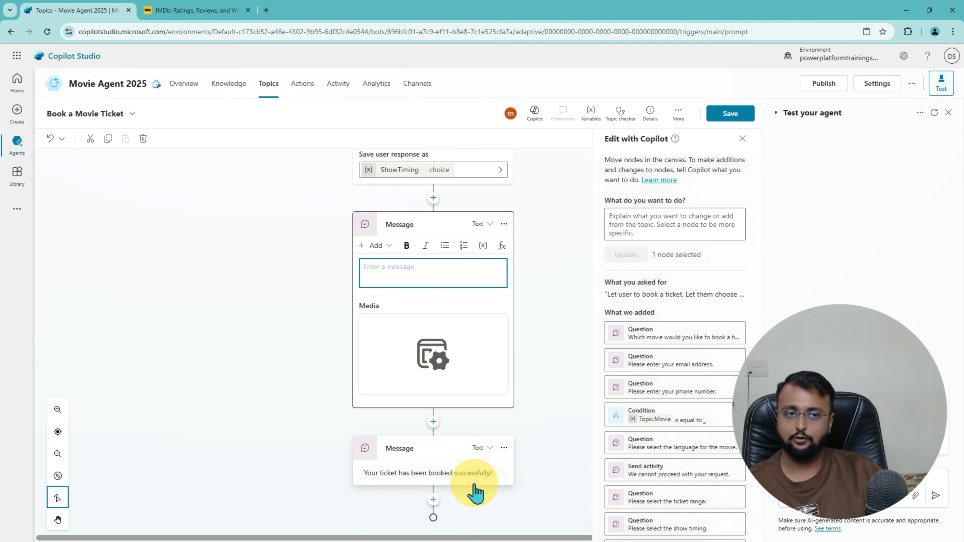
Step: Save the Book a Movie Ticket topic, publish Movie Agent 2025, and open its Overview
click(736, 120)
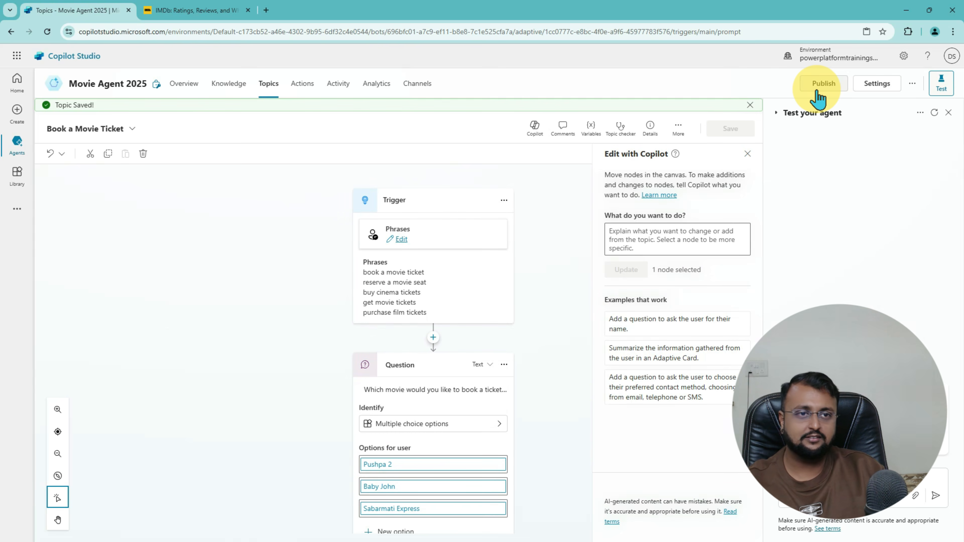
click(821, 84)
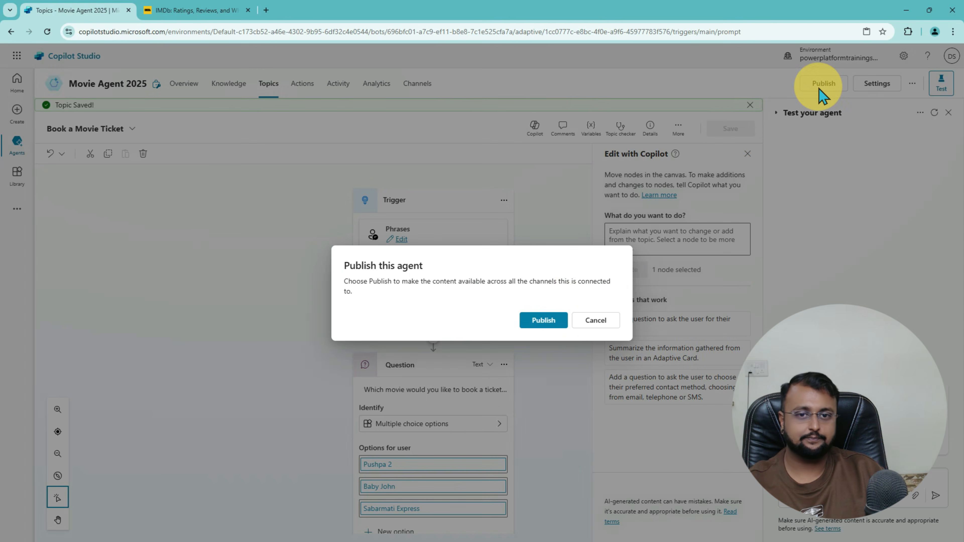
click(543, 321)
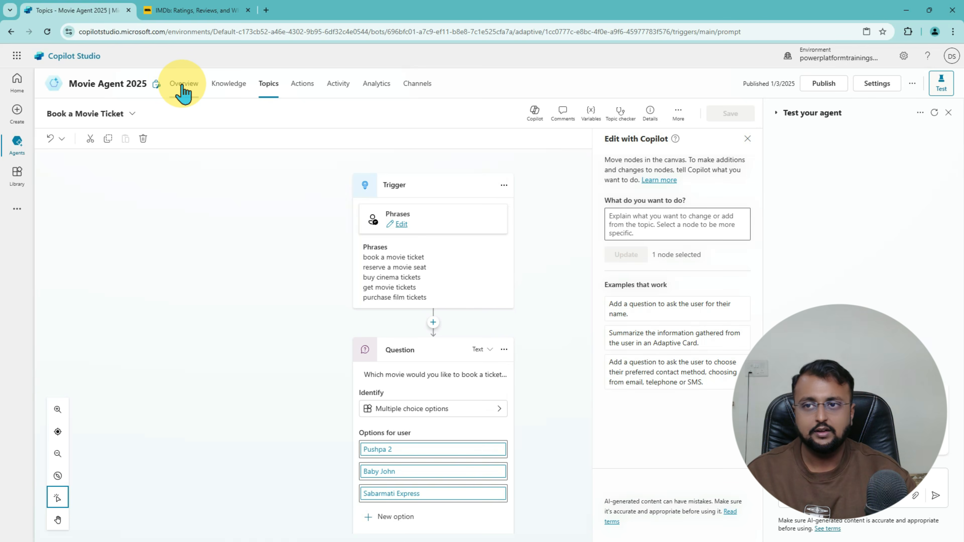
click(183, 90)
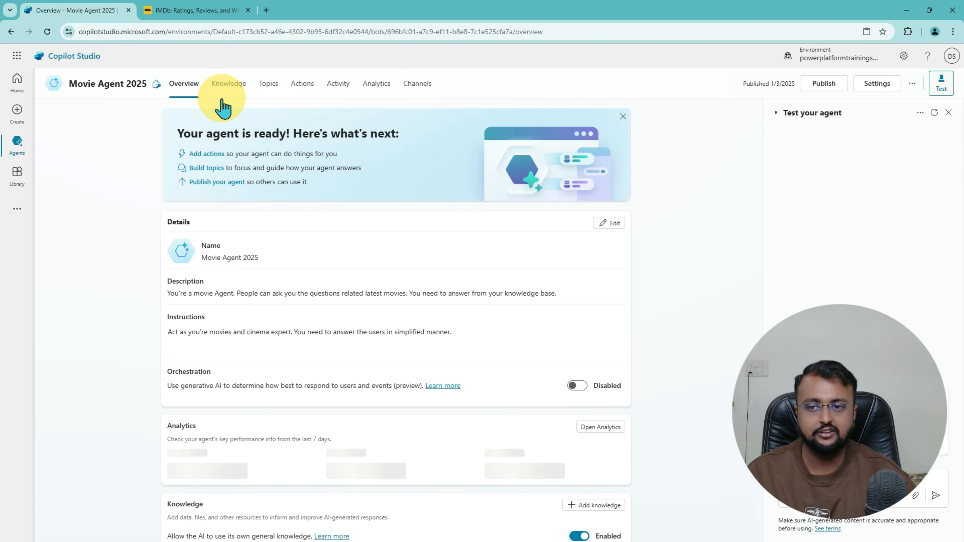
Step: Review the Overview's topics, including Book a Movie Ticket, and open the test chat options
scroll(351, 265, down, 5)
scroll(351, 277, down, 3)
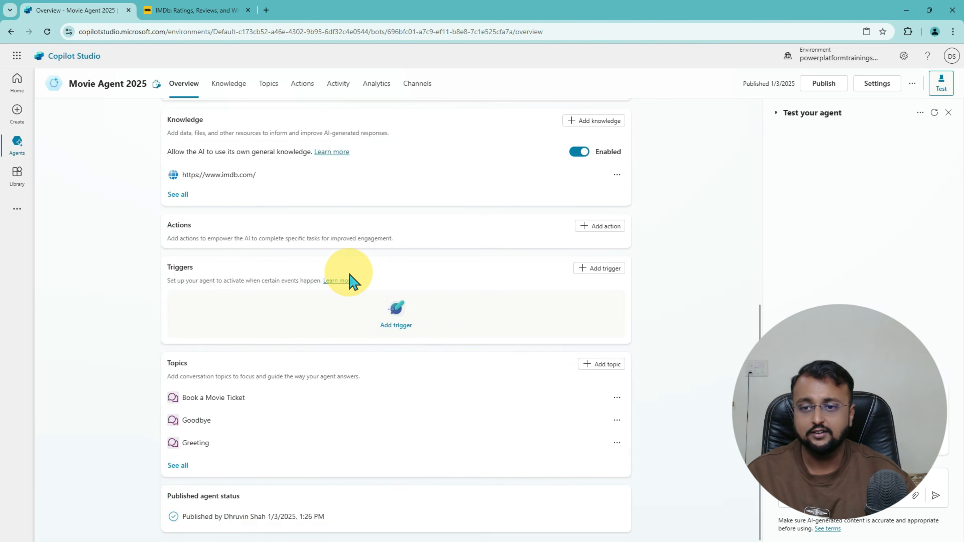
scroll(235, 192, up, 2)
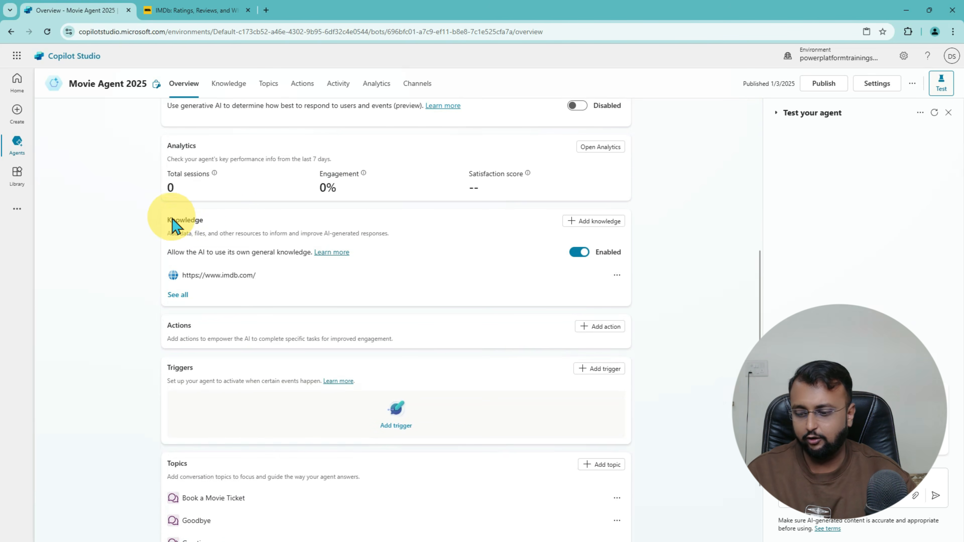
mouse_move(164, 203)
mouse_down()
mouse_move(506, 301)
mouse_move(651, 312)
mouse_up()
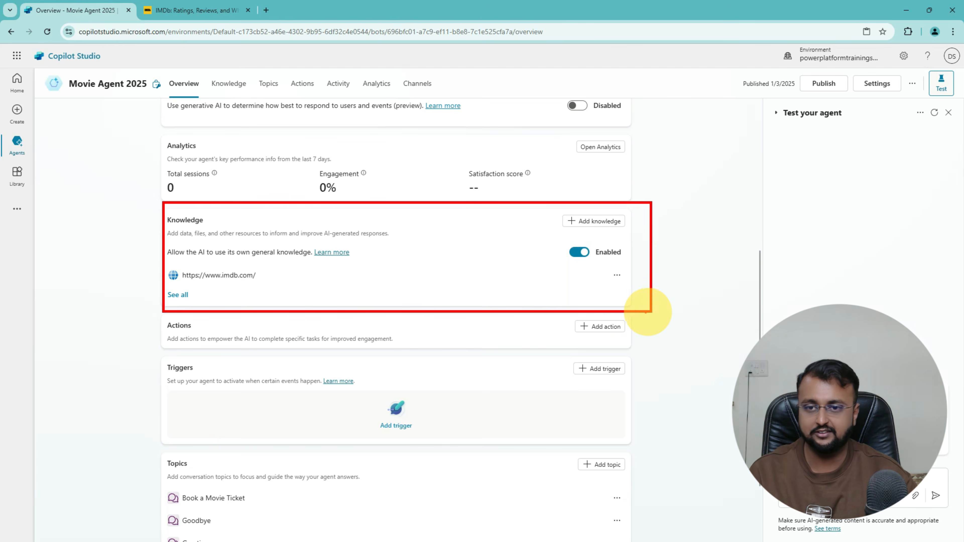
key(Escape)
scroll(300, 323, down, 2)
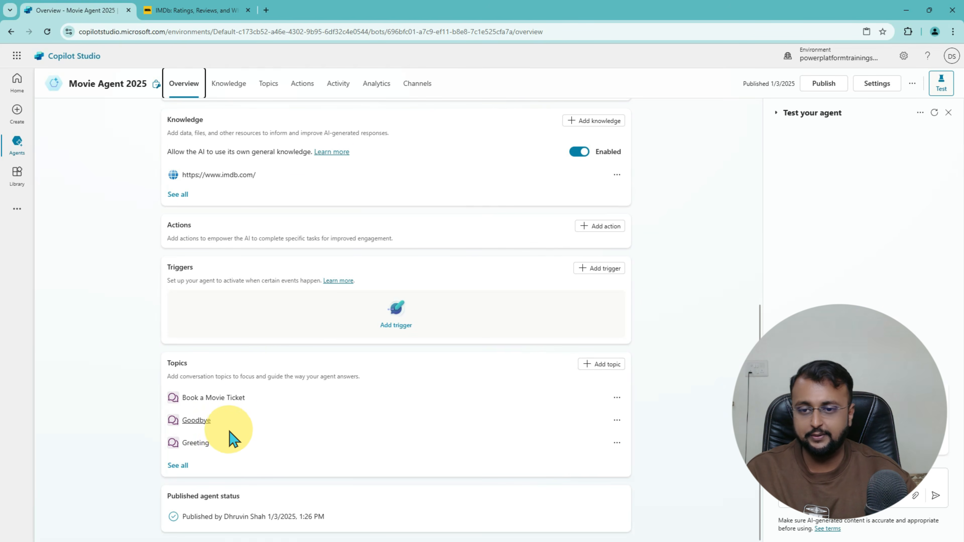
mouse_move(189, 403)
mouse_down()
mouse_move(224, 405)
mouse_move(161, 389)
mouse_move(229, 406)
mouse_up()
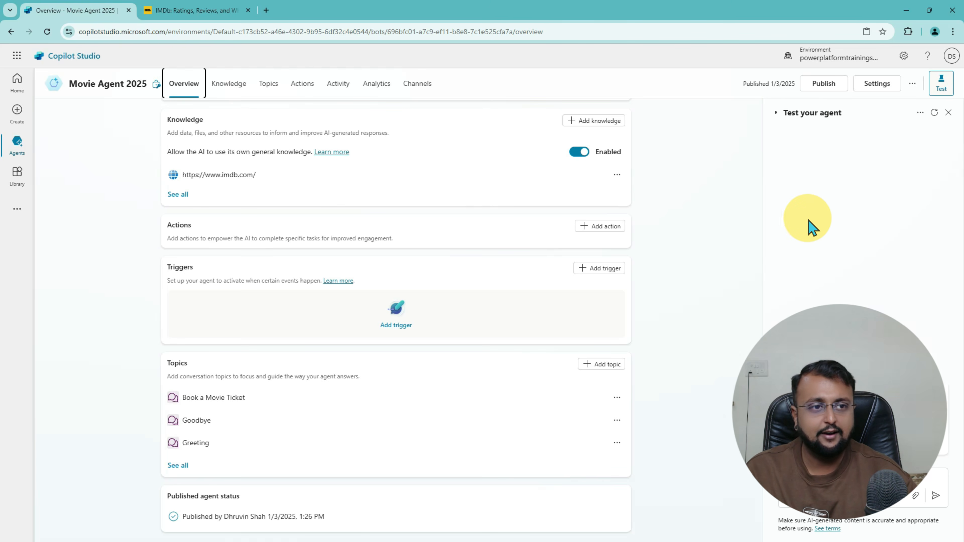
click(920, 113)
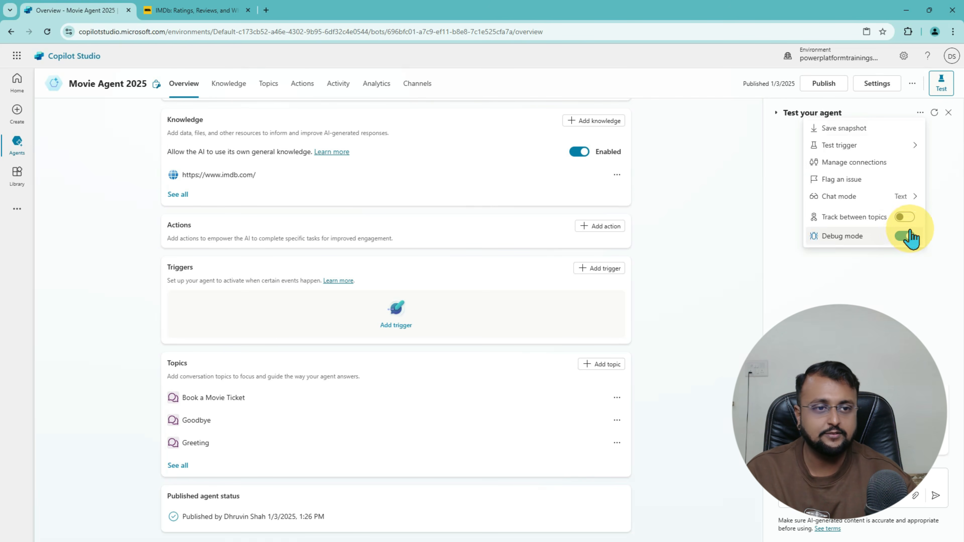
Step: Turn off Track between topics and ask the test agent 'Star cast of Pushapa 2'
click(903, 217)
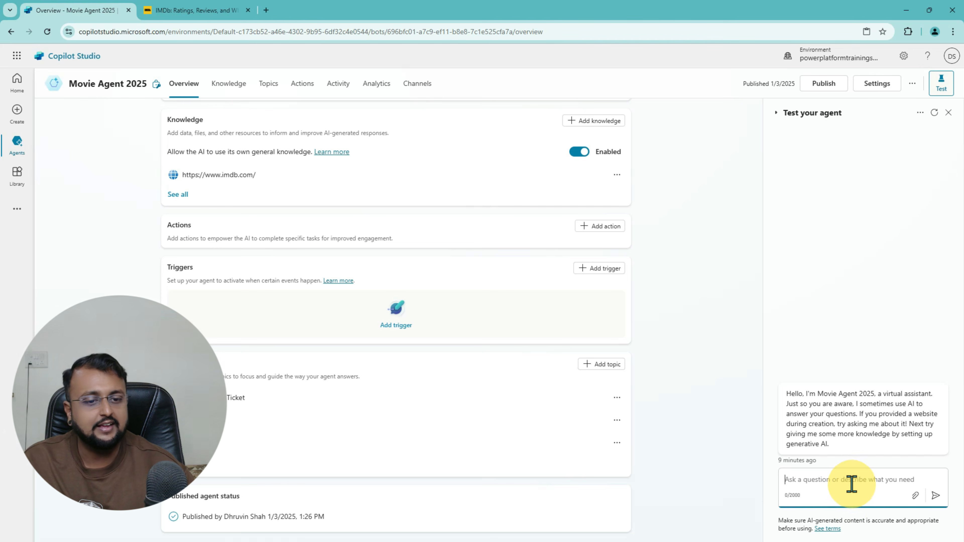
text(Star cast of Pushapa 2)
key(ctrl+2)
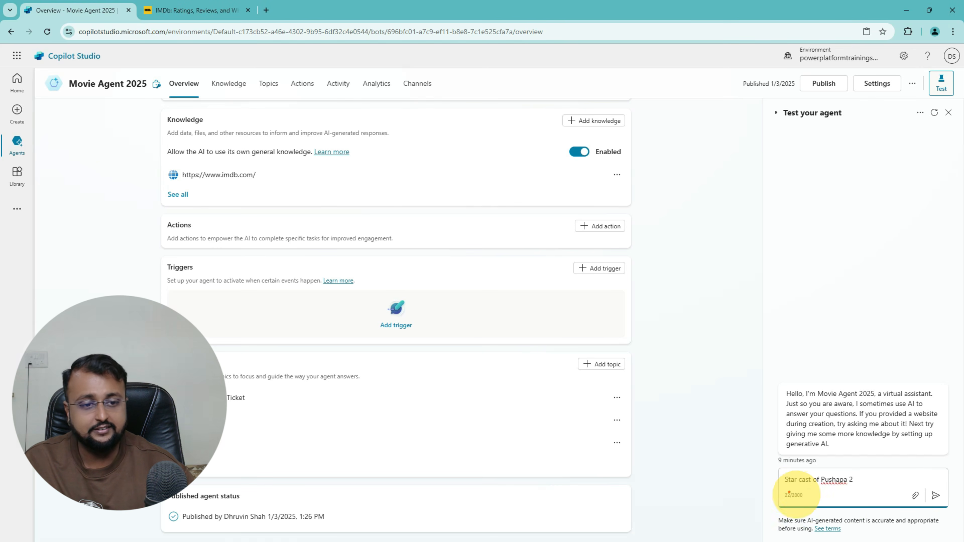
mouse_move(783, 490)
mouse_down()
mouse_move(849, 491)
mouse_move(774, 464)
mouse_move(829, 492)
mouse_up()
key(Escape)
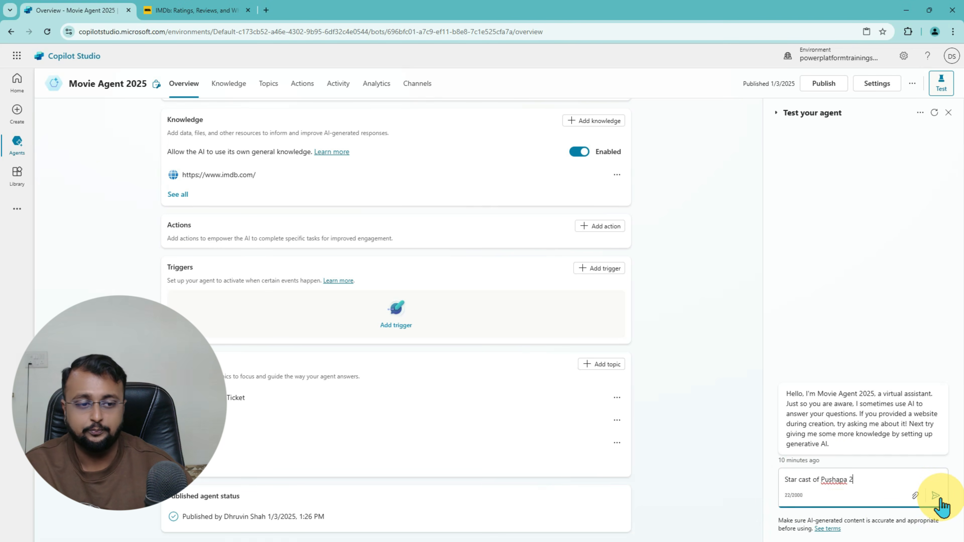
click(936, 495)
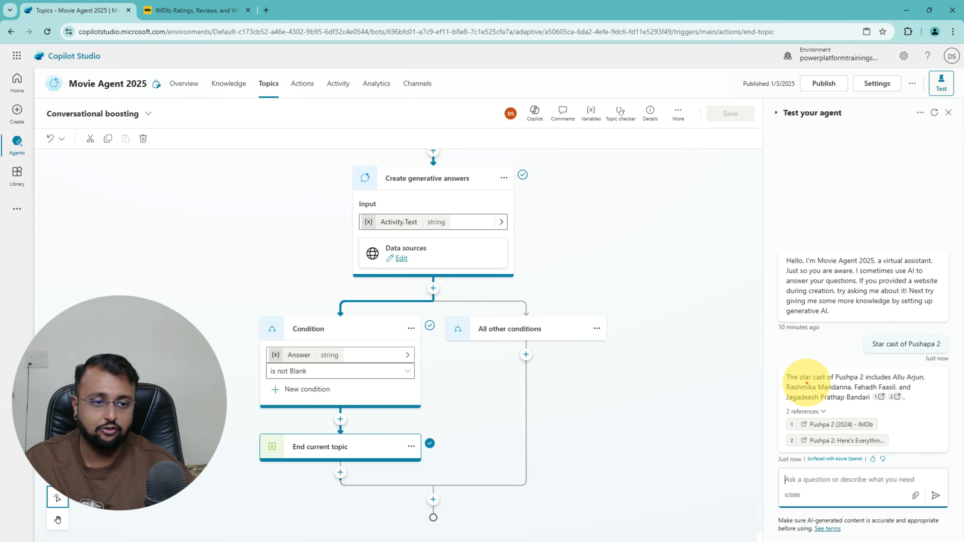
drag(807, 383, 909, 379)
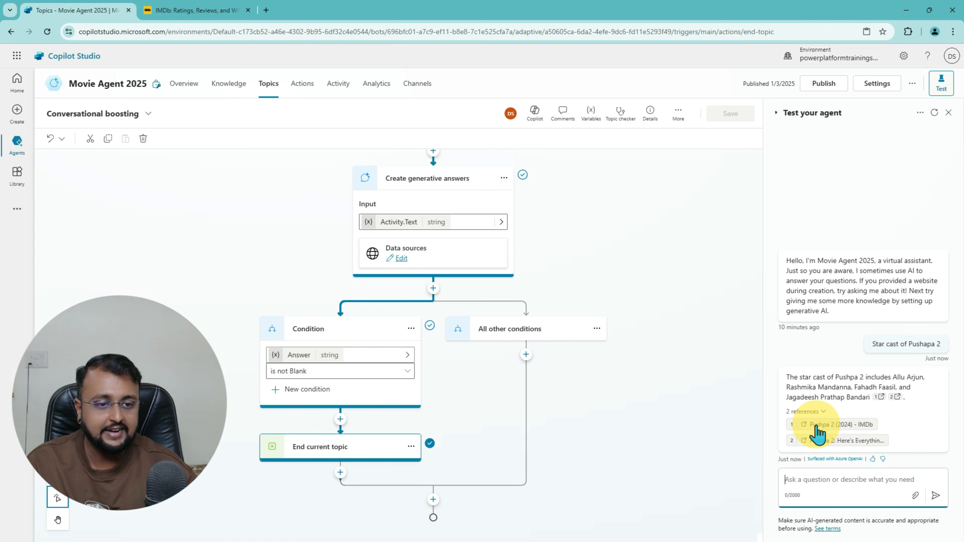
Step: Check the Pushpa 2 cast on the first cited IMDb page, then return to Copilot Studio
click(831, 429)
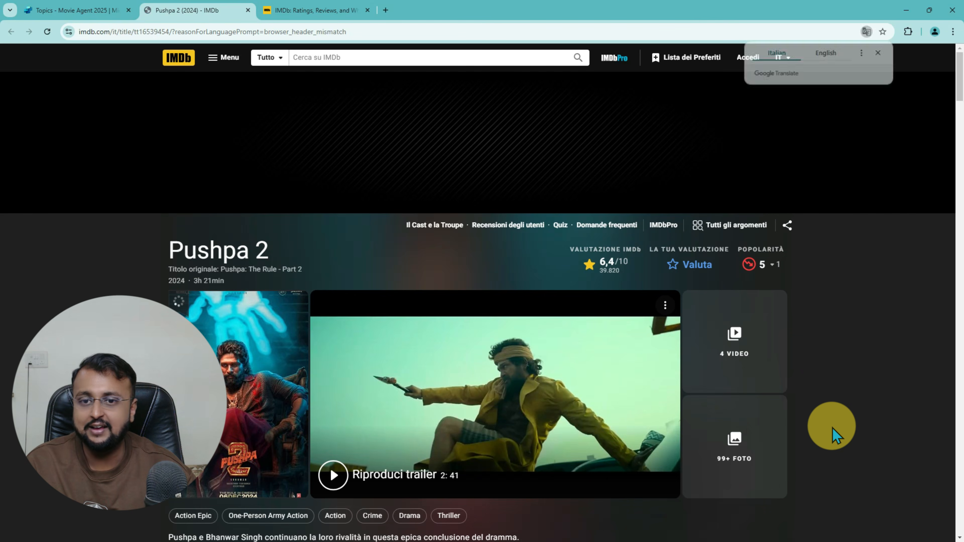
scroll(370, 364, down, 8)
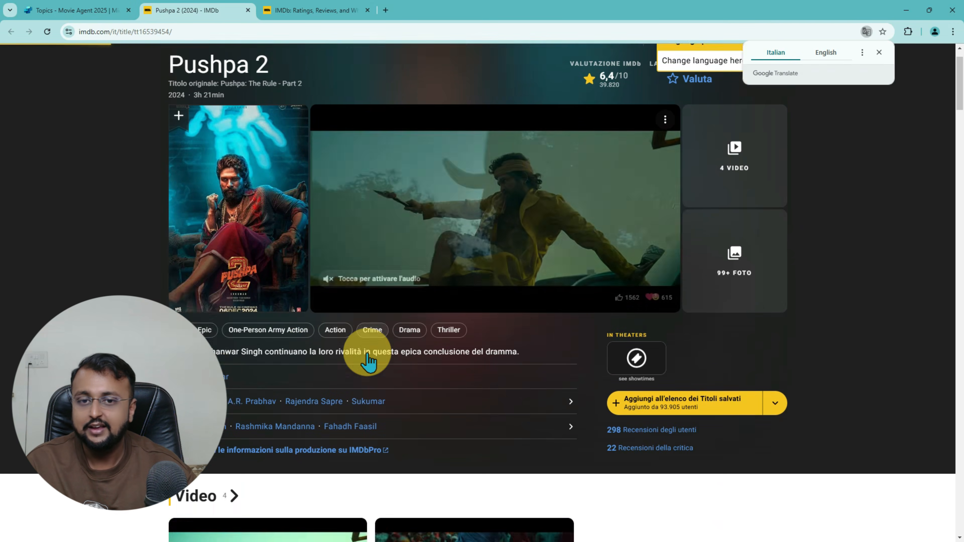
scroll(376, 359, down, 7)
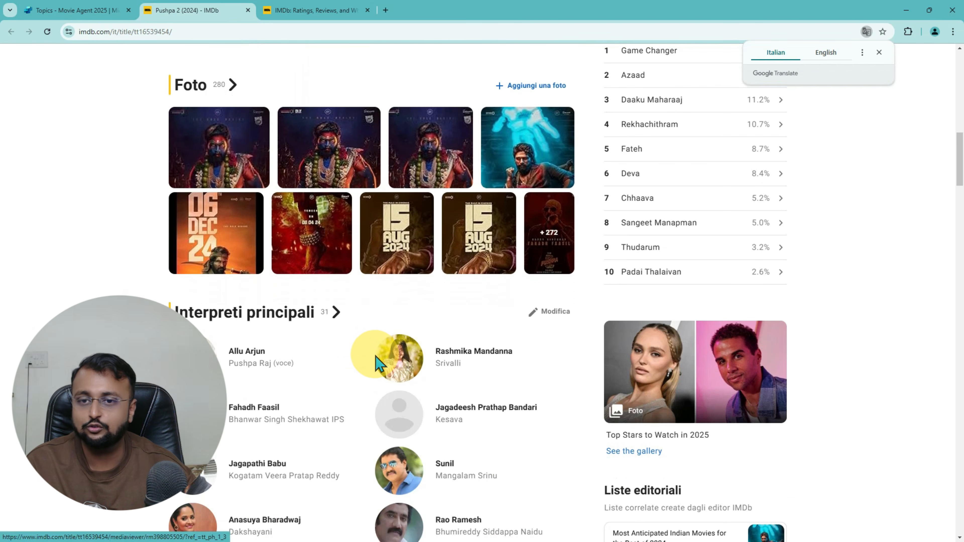
scroll(377, 362, down, 4)
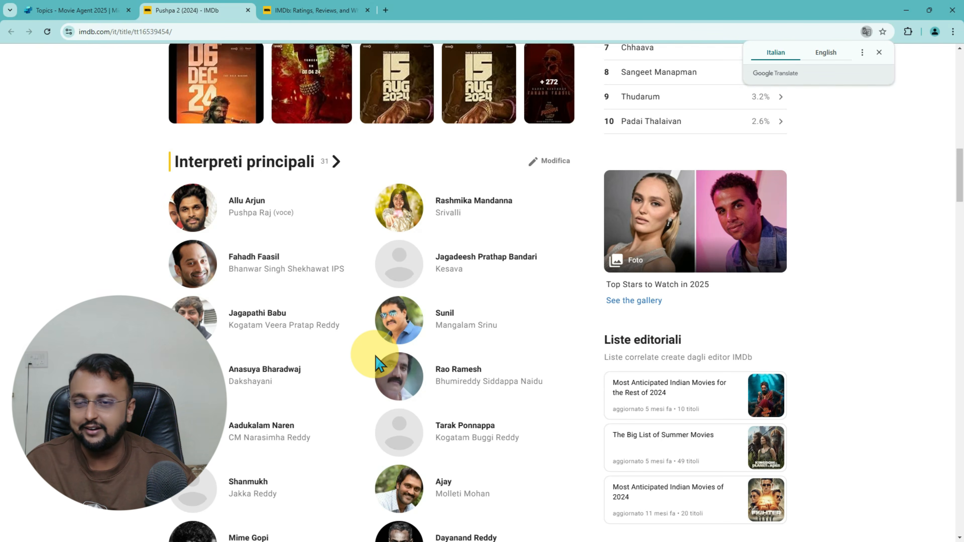
scroll(375, 357, up, 9)
click(93, 12)
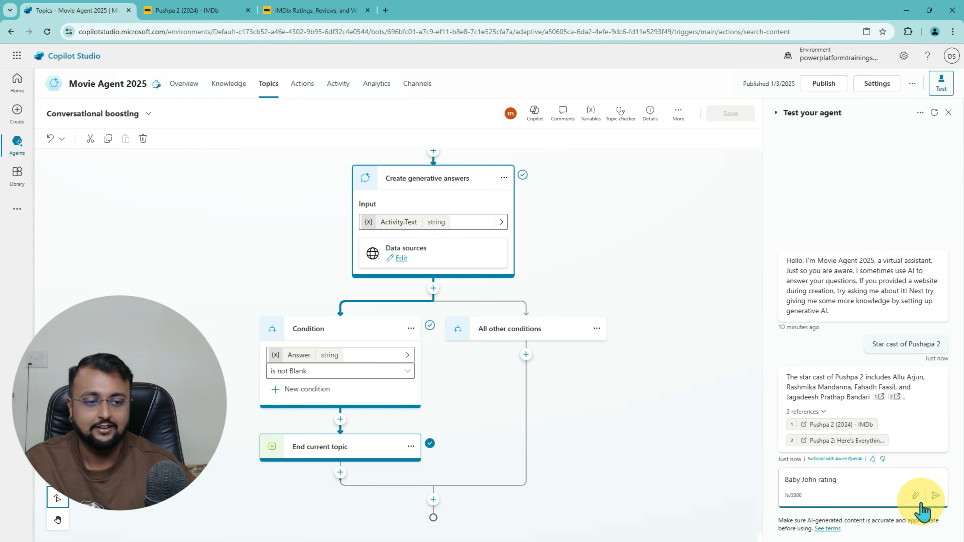
Step: Send 'Baby John rating', view the cited IMDb review, and return to the test chat
click(937, 497)
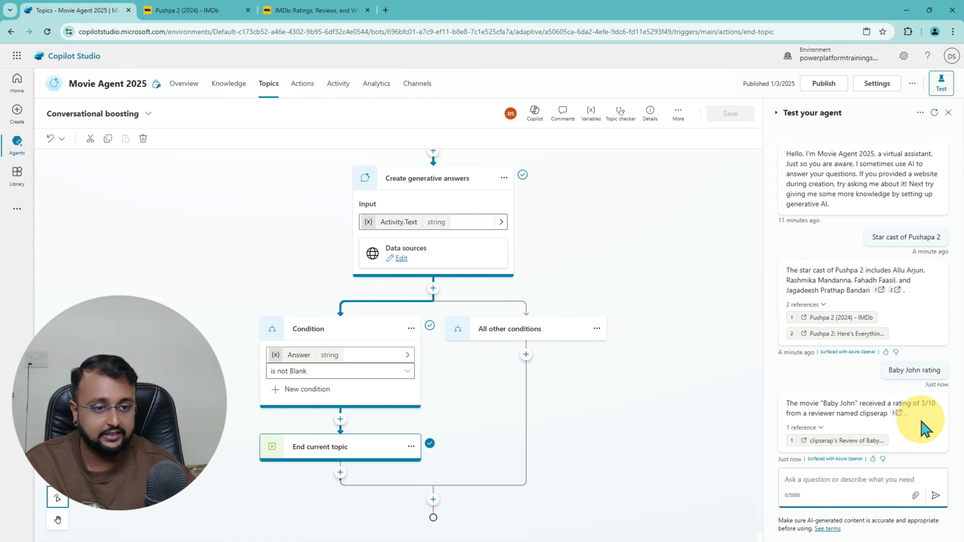
click(840, 445)
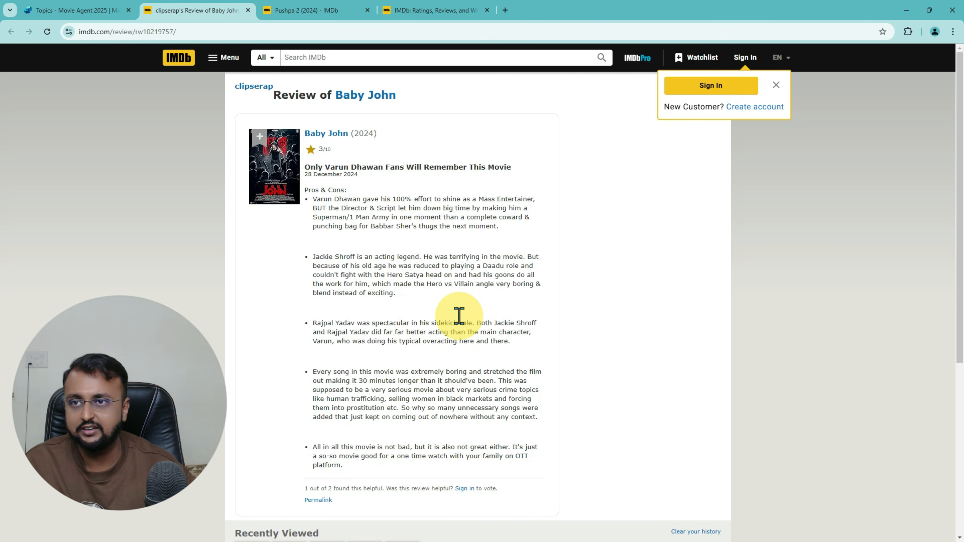
click(41, 10)
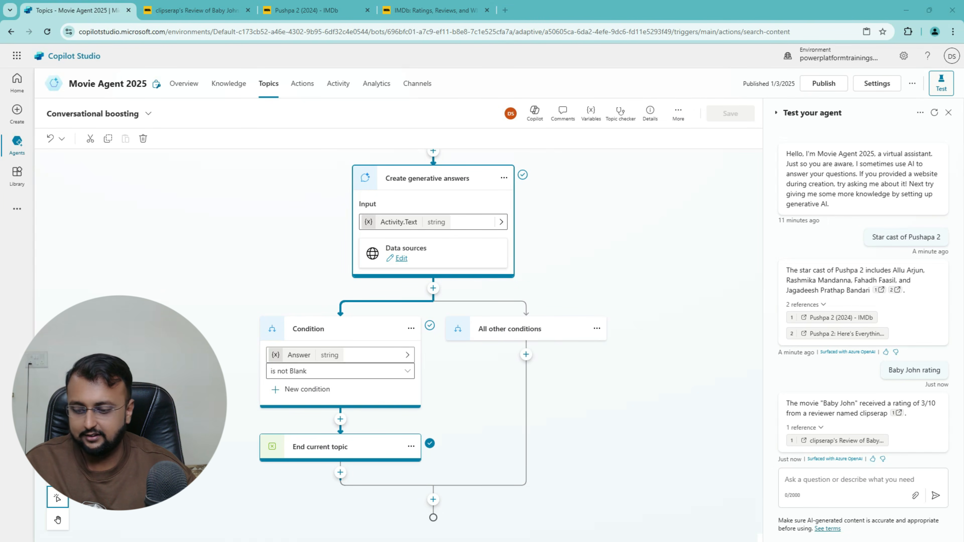
Step: Ask 'baby john star cast' and compare the answer with the cited IMDb Full Cast page
click(818, 482)
text(baby john star cast)
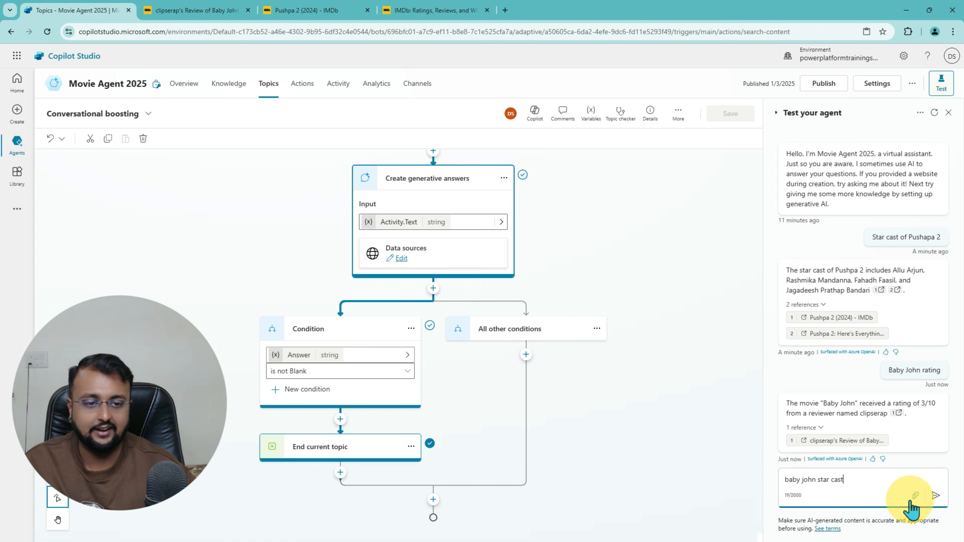
click(941, 500)
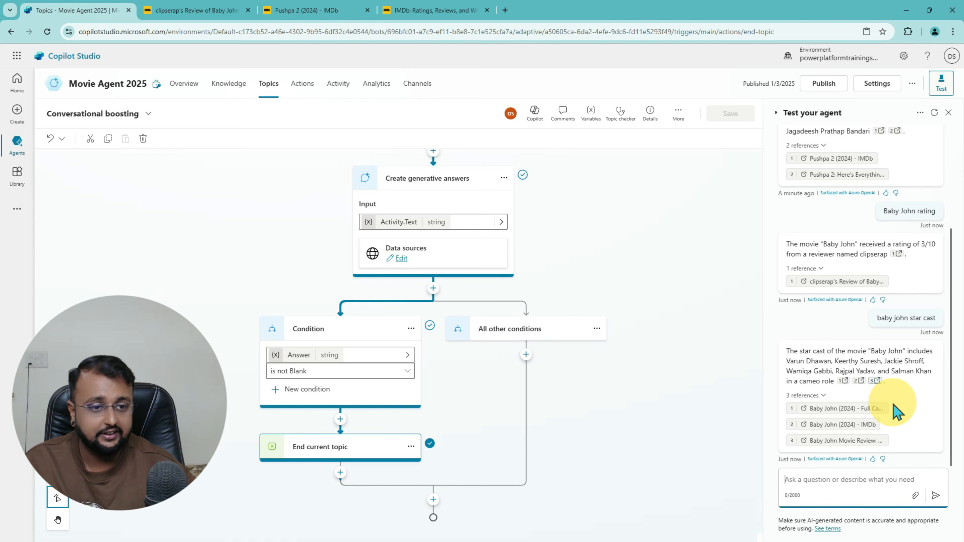
click(850, 420)
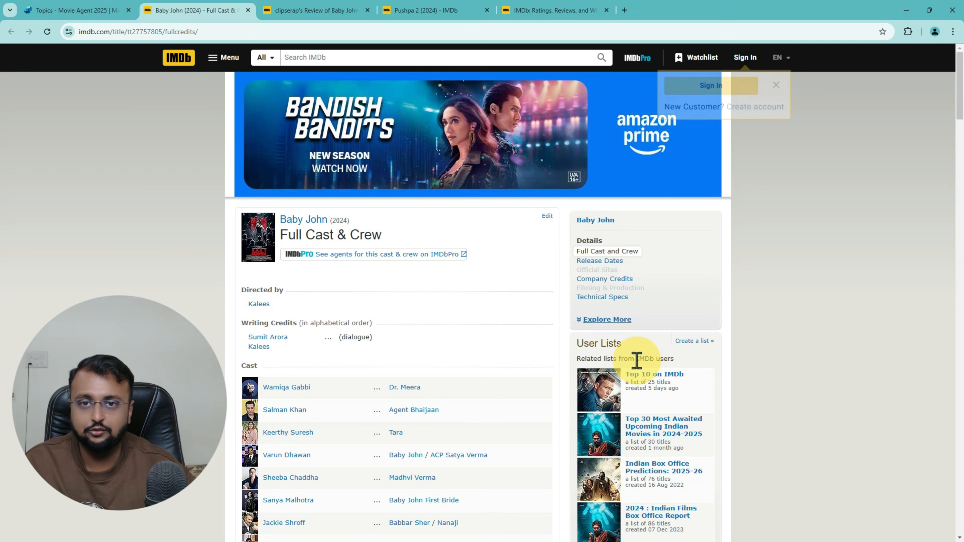
scroll(528, 383, down, 10)
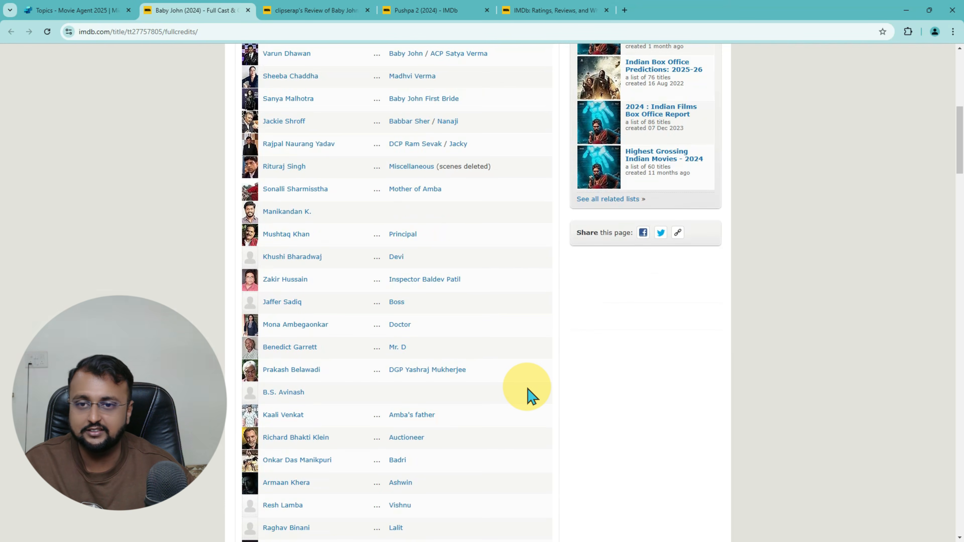
scroll(530, 395, up, 10)
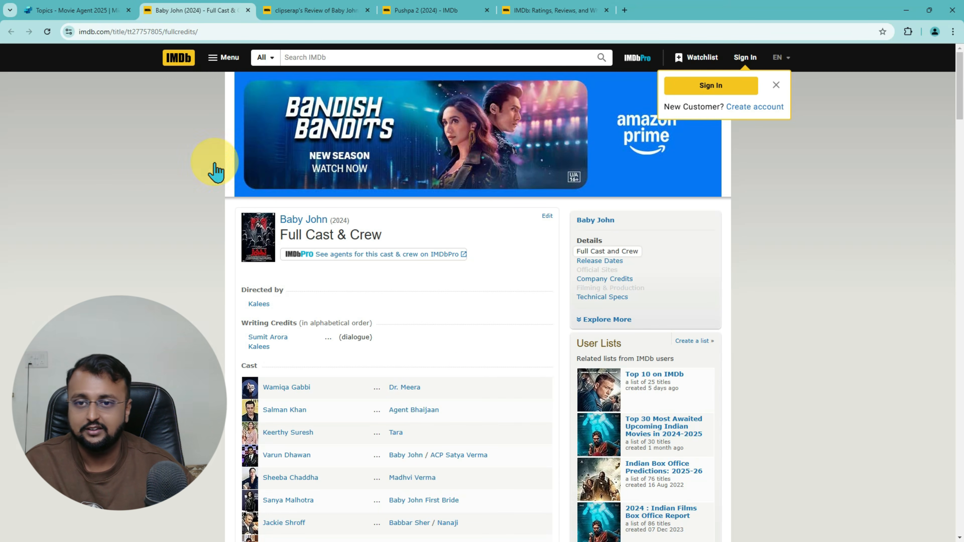
click(81, 10)
click(844, 480)
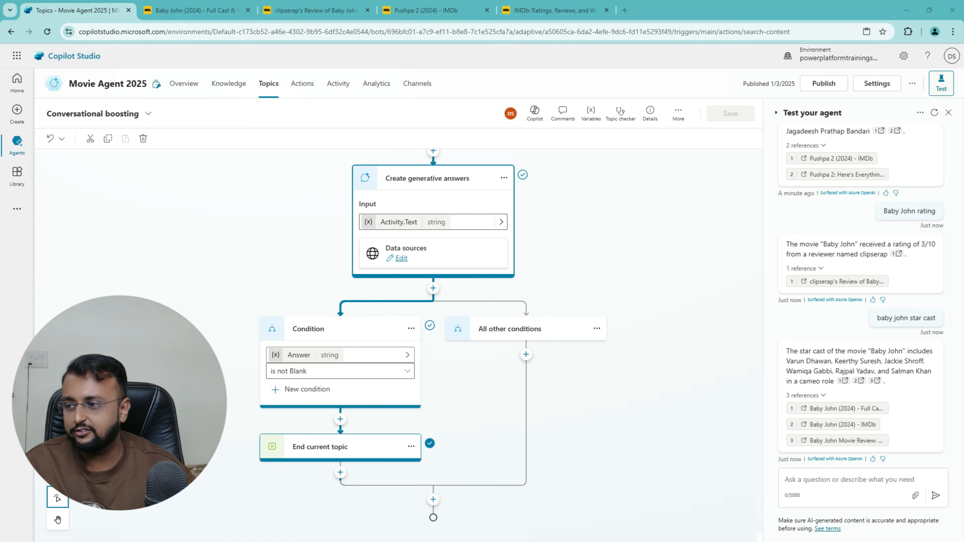
Step: Ask about 'Mismatched season 3' and check the cited IMDb series page
click(813, 482)
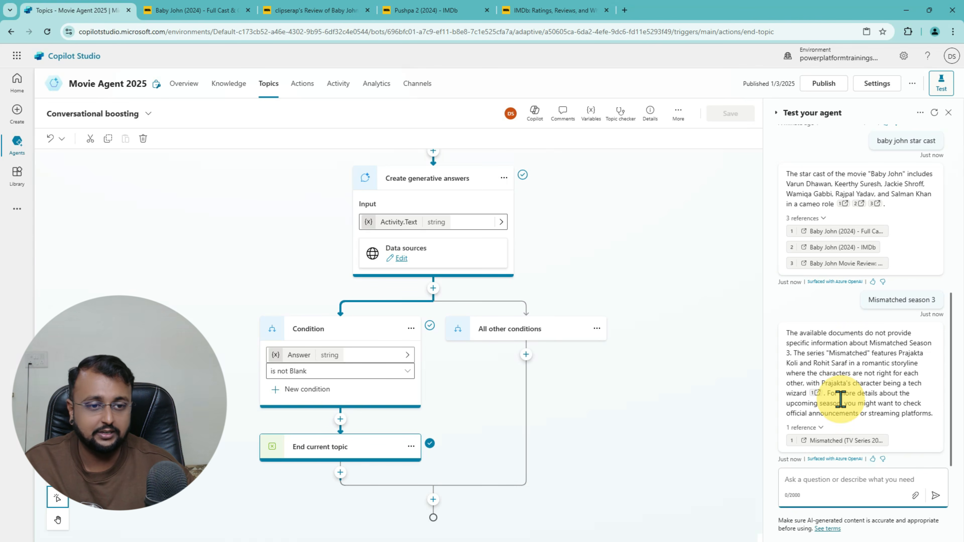
click(816, 393)
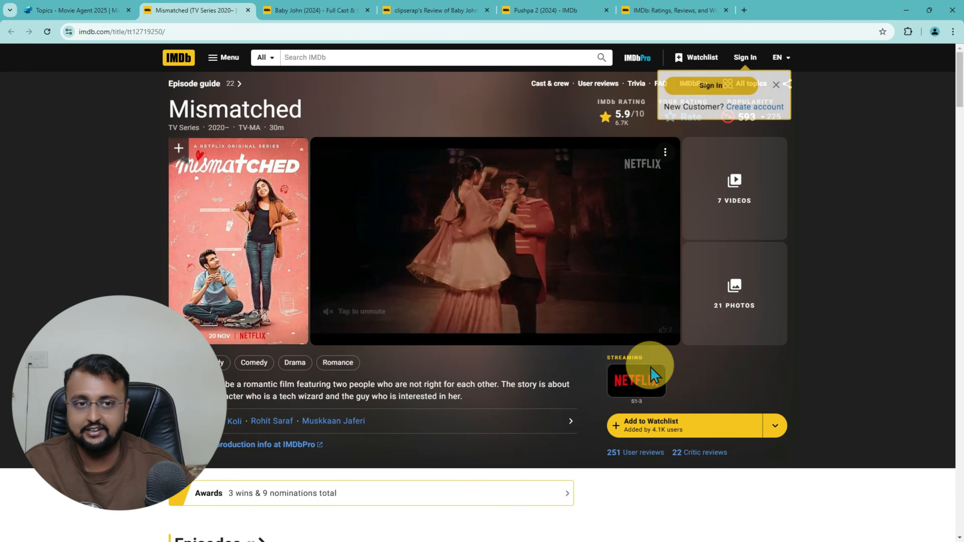
scroll(631, 463, down, 10)
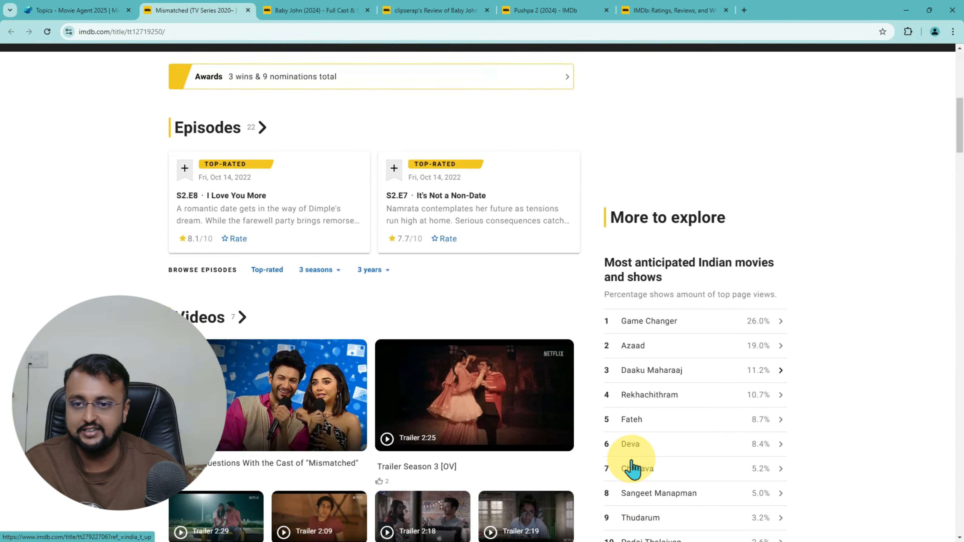
scroll(630, 469, up, 6)
click(76, 12)
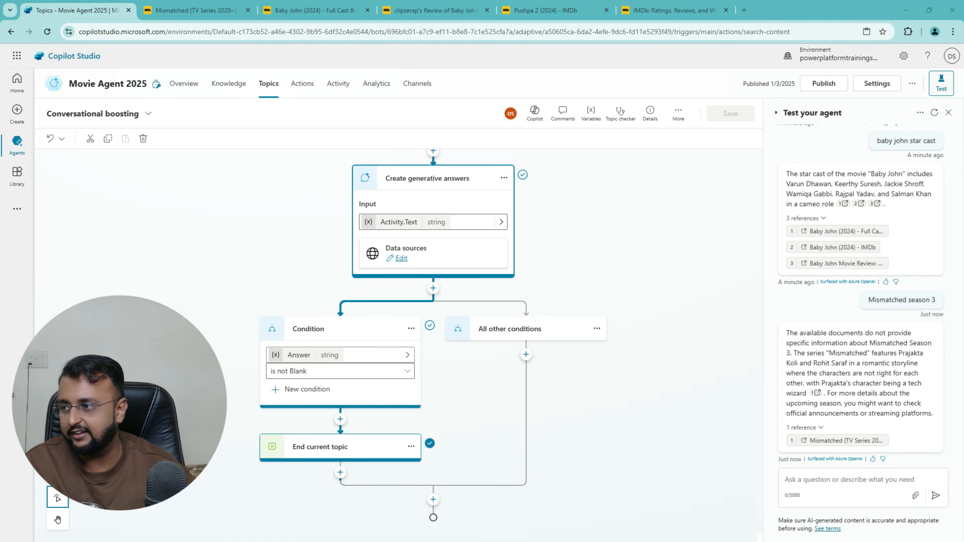
Step: Ask 'star cast of mismatched season 3' and highlight Prajakta Koli and Rohit Saraf
click(835, 483)
text(star cast of mismatched season 3)
click(934, 496)
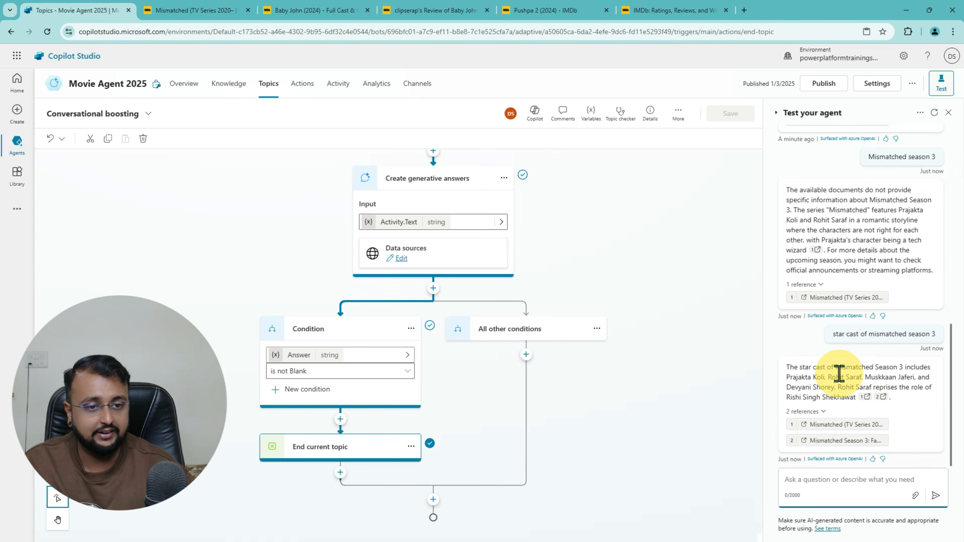
drag(788, 377, 856, 379)
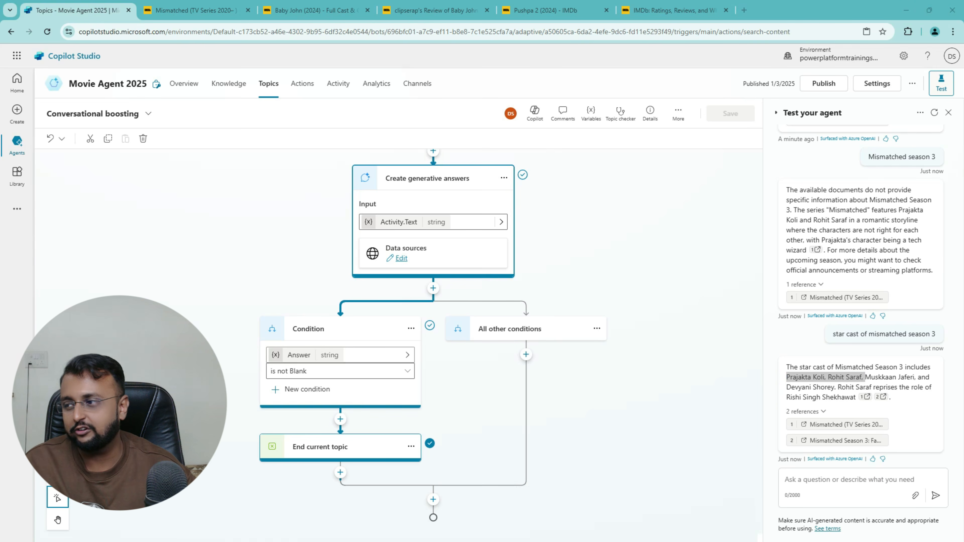
click(869, 494)
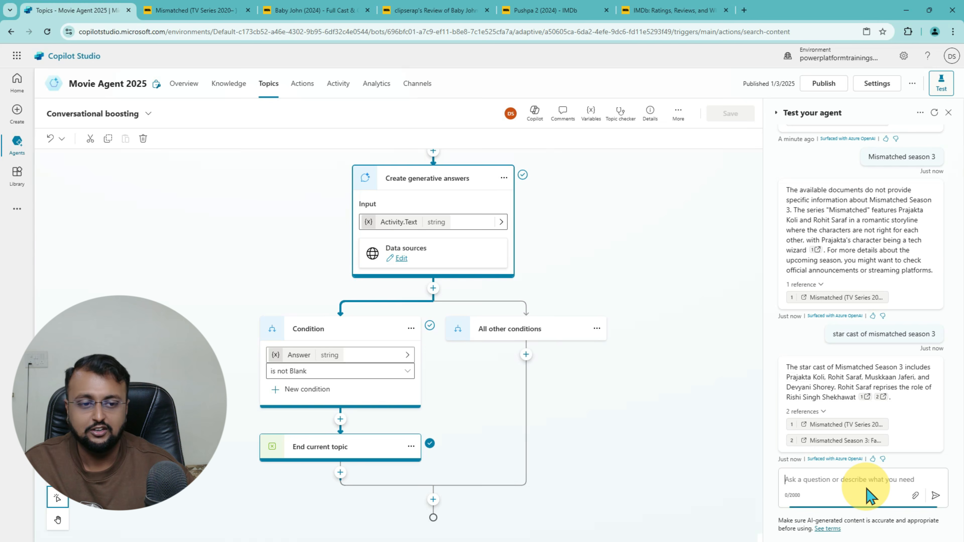
text(Pushpa 2 box office collection)
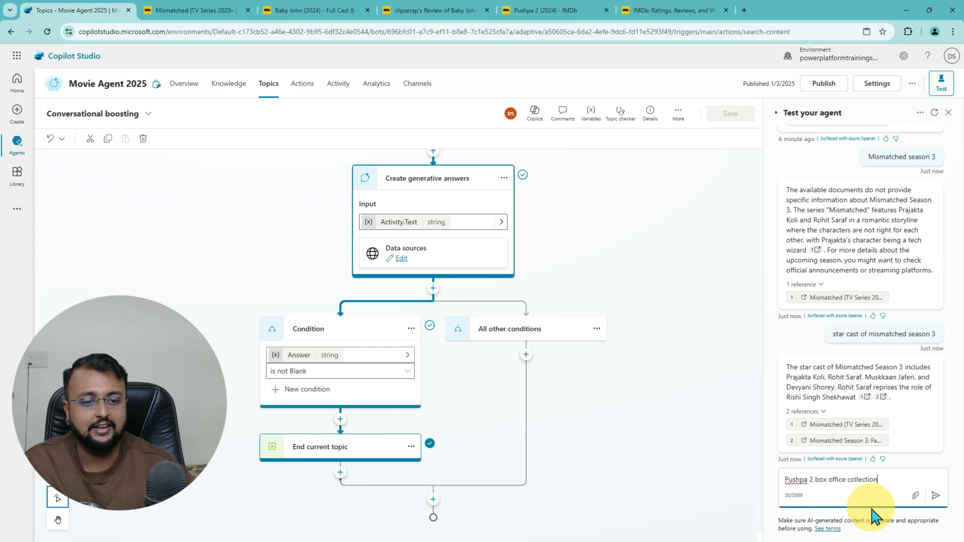
click(935, 496)
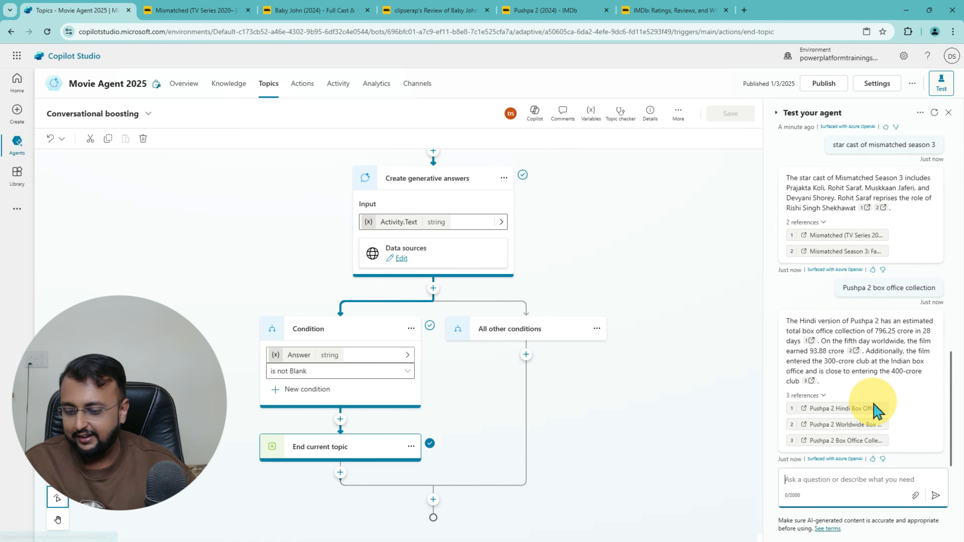
mouse_move(812, 326)
mouse_down()
mouse_move(885, 324)
mouse_move(896, 337)
mouse_up()
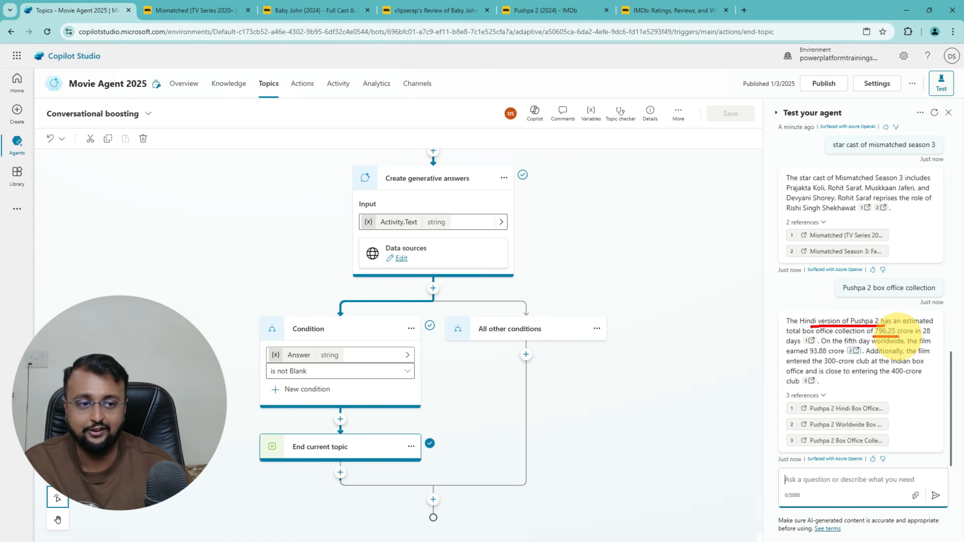
drag(783, 348, 803, 346)
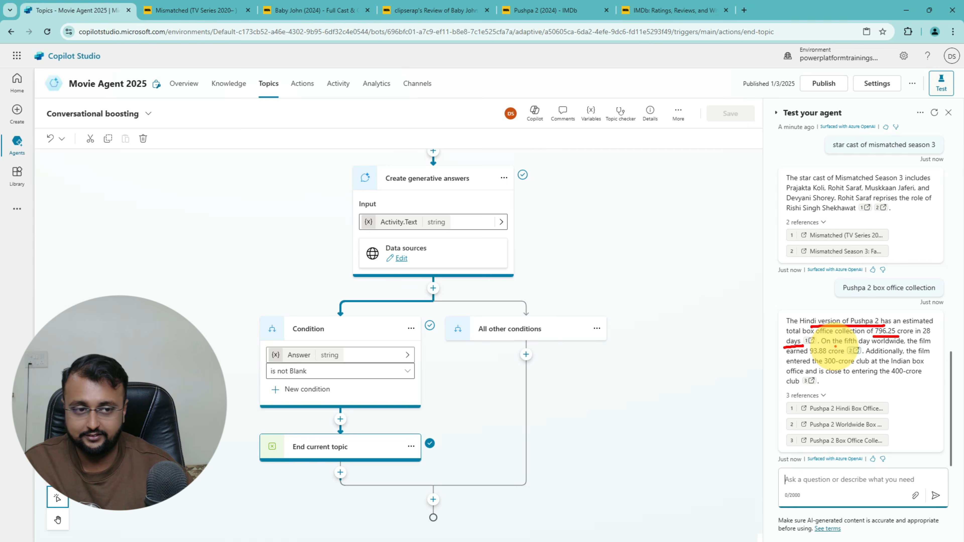
mouse_move(902, 385)
mouse_down()
mouse_move(920, 402)
mouse_move(892, 448)
mouse_up()
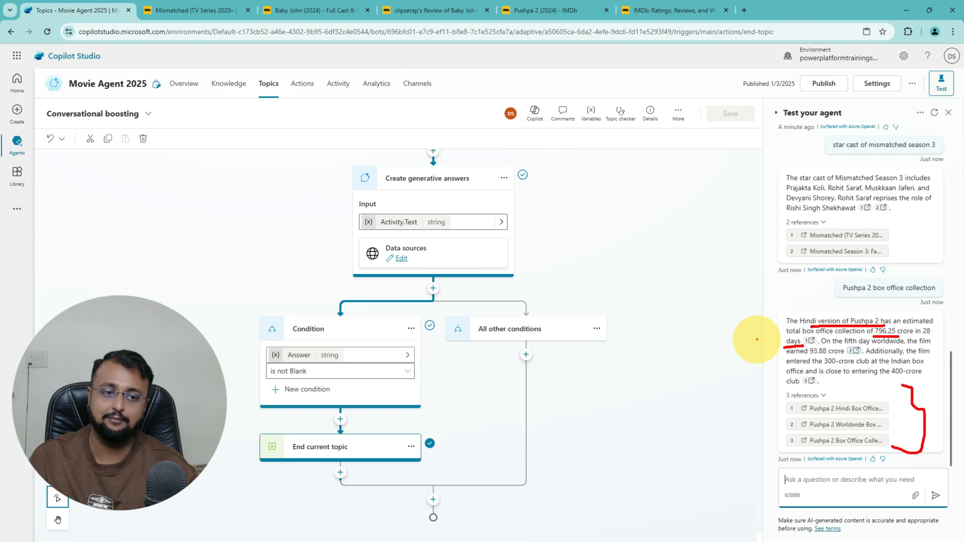
drag(755, 338, 797, 345)
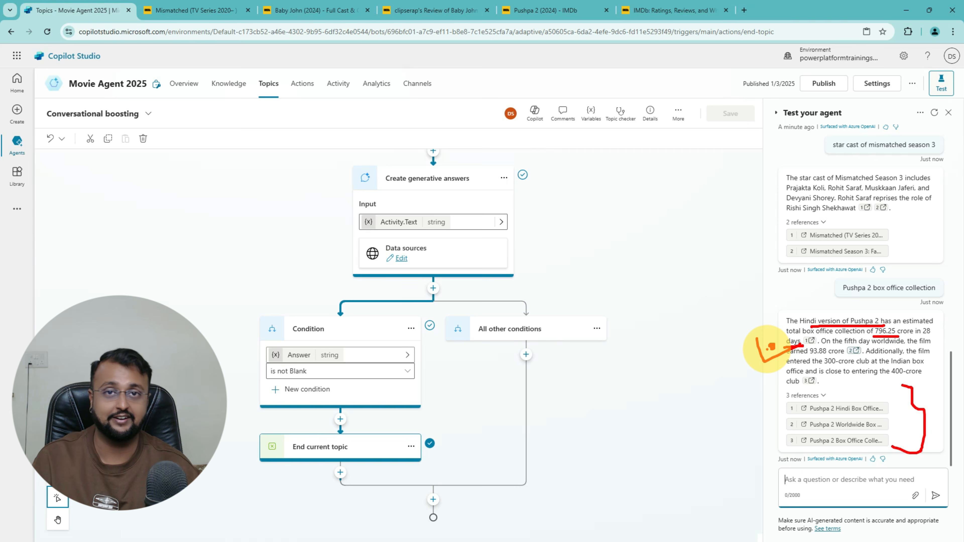
key(Escape)
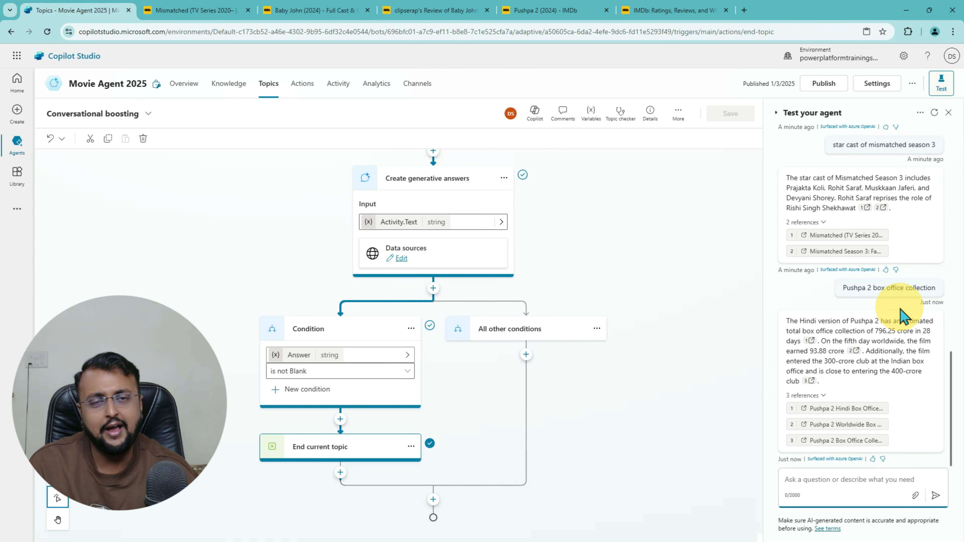
Step: Send 'book a movie ticket' to the test agent
click(817, 479)
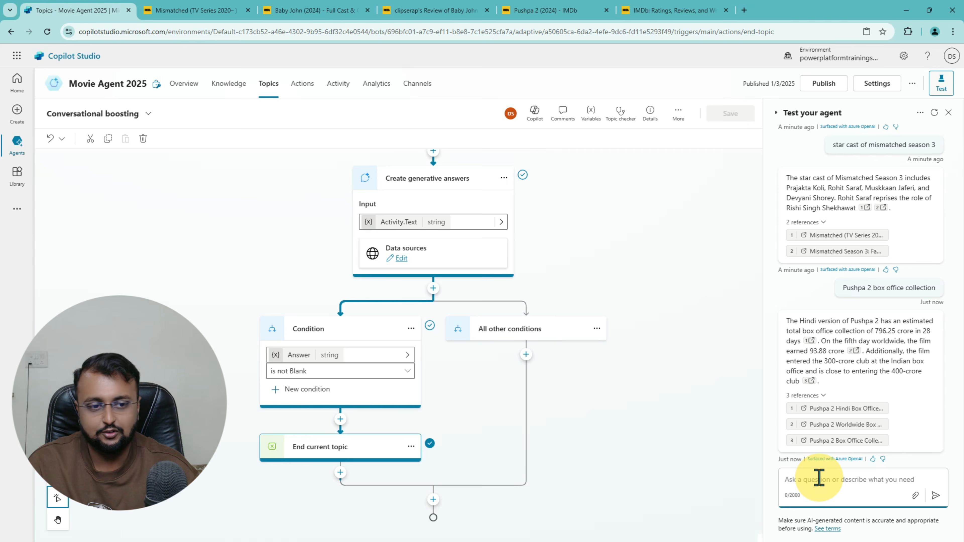
text(book a movie ticket)
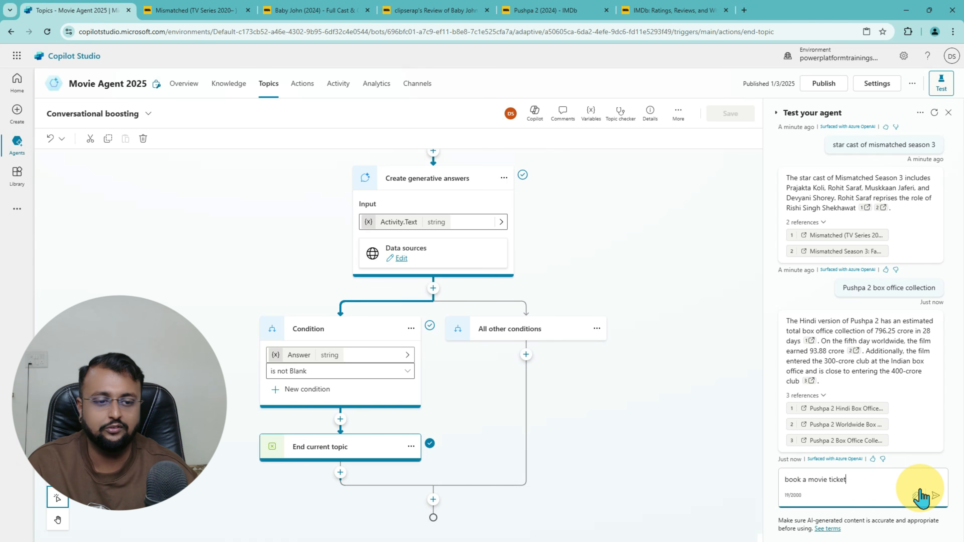
click(921, 494)
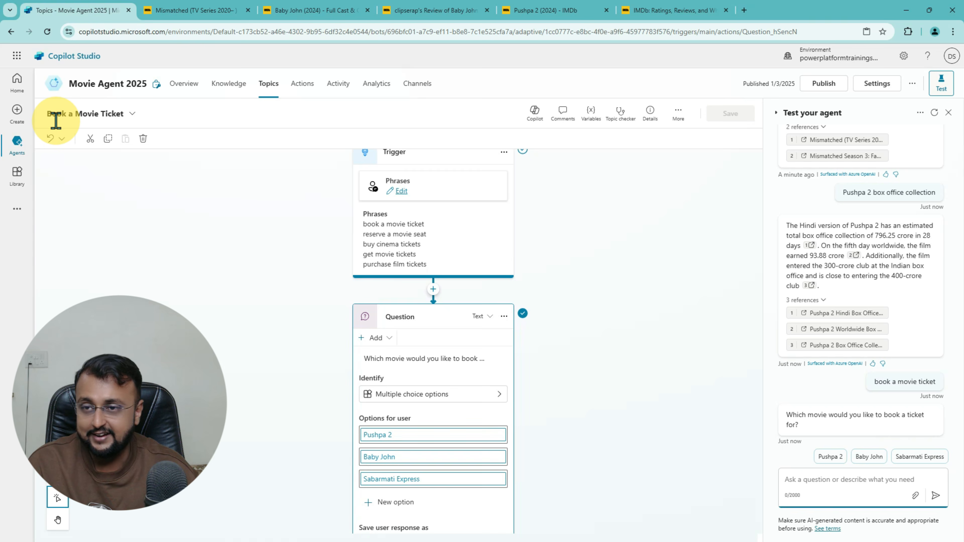
Step: Annotate the Book a Movie Ticket topic, its trigger and the Pushpa 2, Baby John, Sabarmati Express options
key(ctrl+2)
mouse_move(41, 126)
mouse_down()
mouse_move(137, 96)
mouse_move(127, 119)
mouse_move(46, 120)
mouse_move(58, 94)
mouse_move(109, 122)
mouse_up()
mouse_move(122, 192)
mouse_down()
mouse_move(119, 178)
mouse_move(215, 209)
mouse_move(227, 231)
mouse_up()
drag(216, 189, 253, 202)
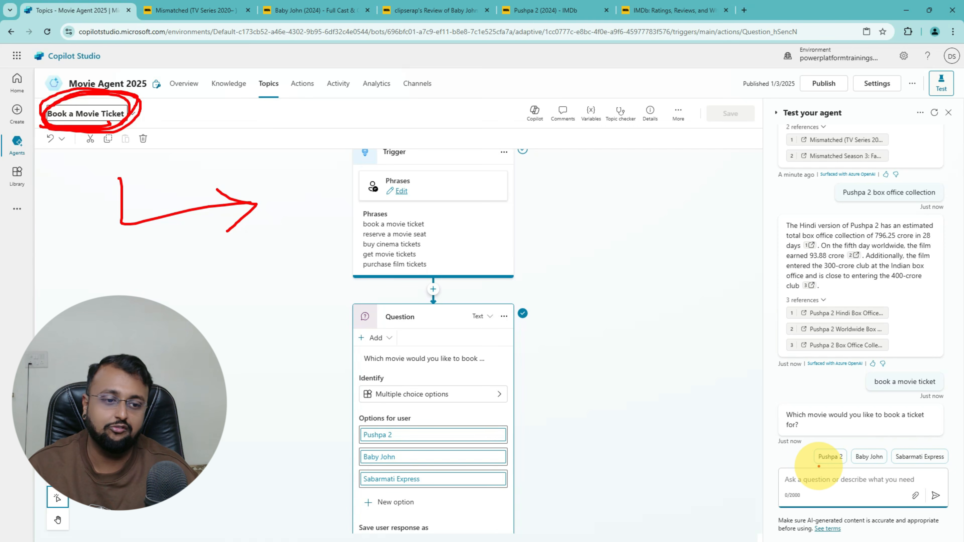
drag(819, 466, 943, 456)
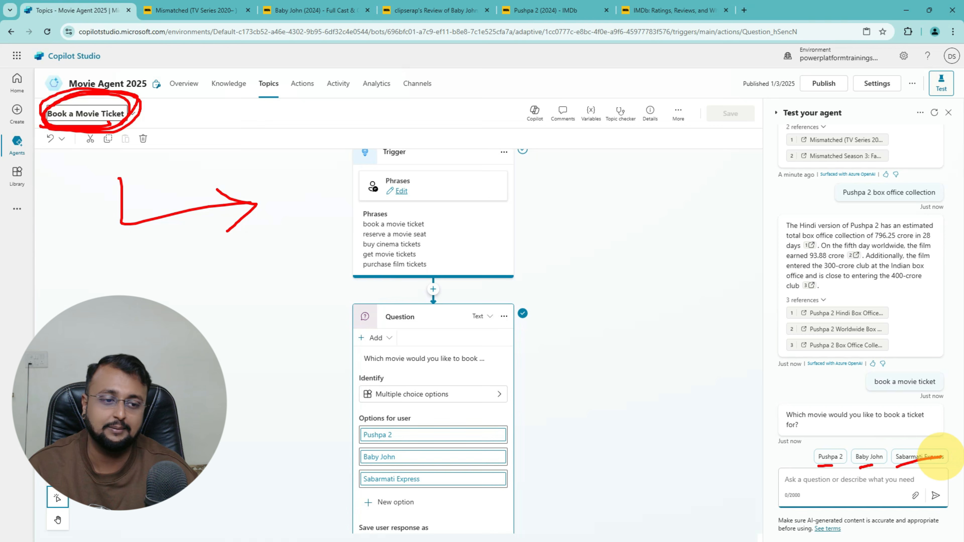
mouse_move(515, 377)
mouse_down()
mouse_move(539, 392)
mouse_move(538, 463)
mouse_move(517, 483)
mouse_up()
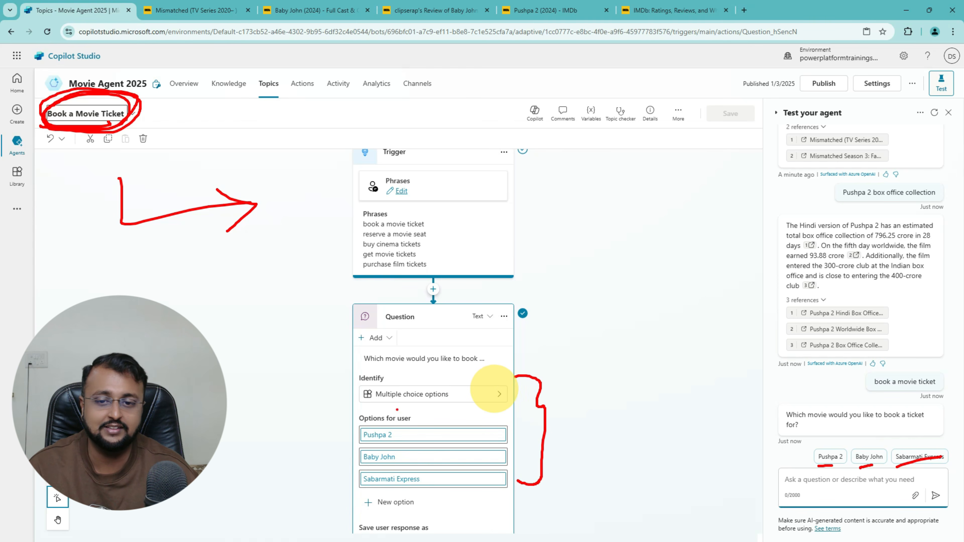
mouse_move(303, 399)
mouse_down()
mouse_move(350, 441)
mouse_move(338, 452)
mouse_up()
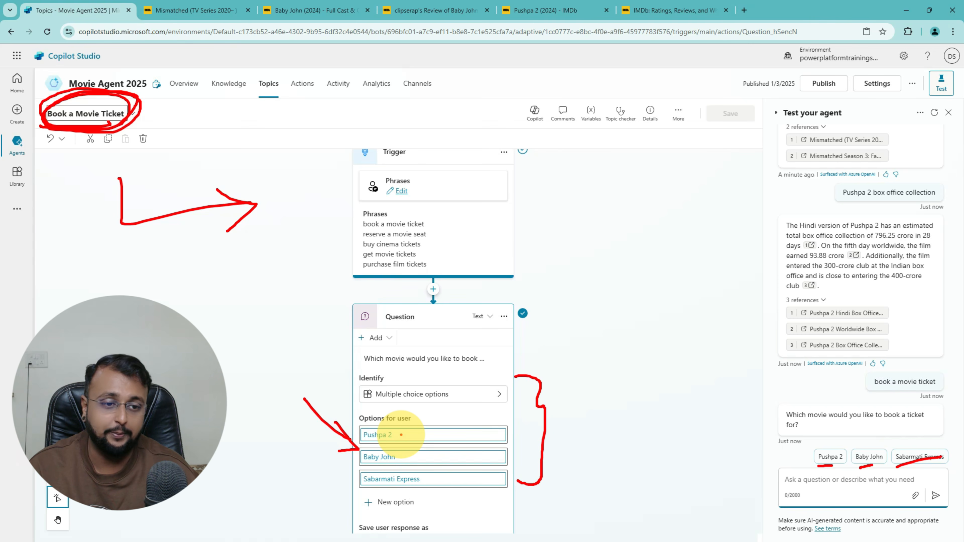
key(Escape)
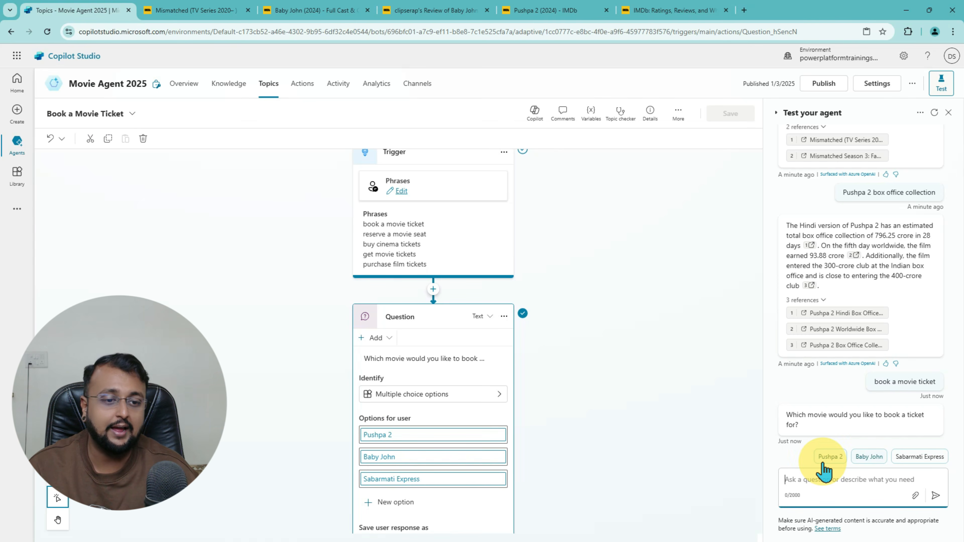
Step: Pick Pushpa 2, then give the agent a contact e-mail address and phone number
click(837, 461)
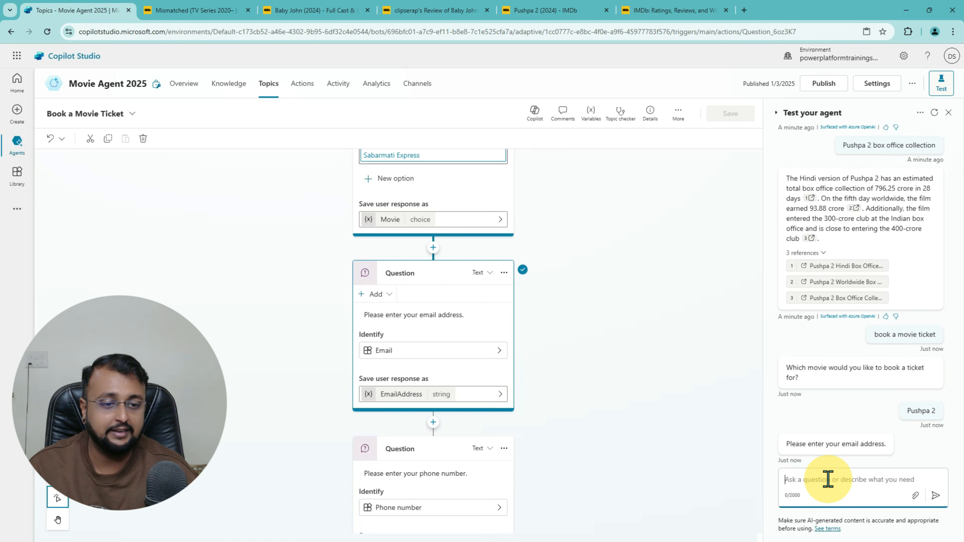
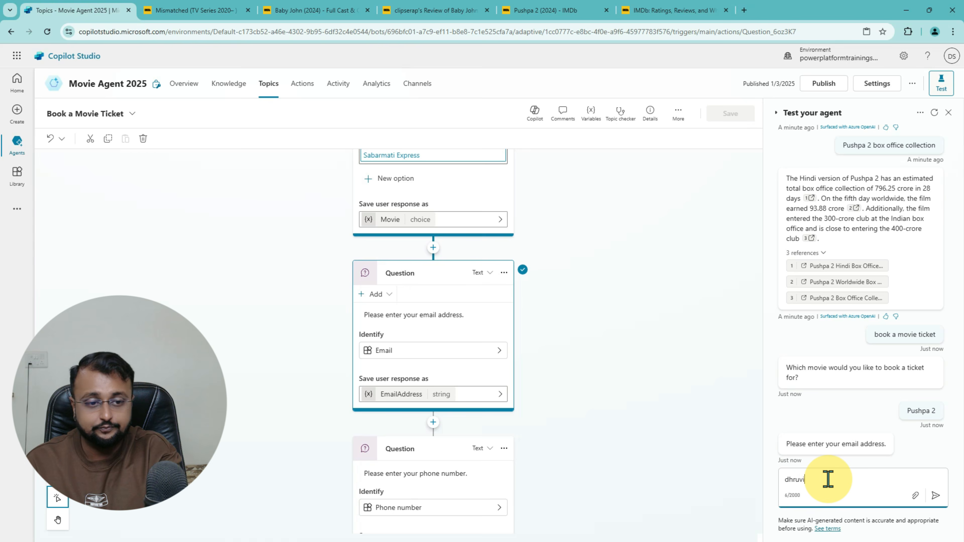
key(Return)
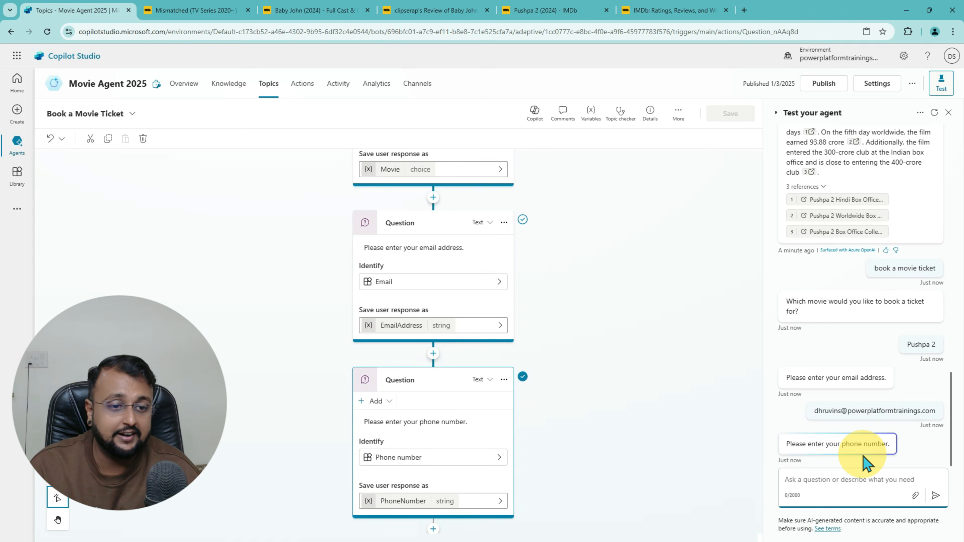
click(844, 479)
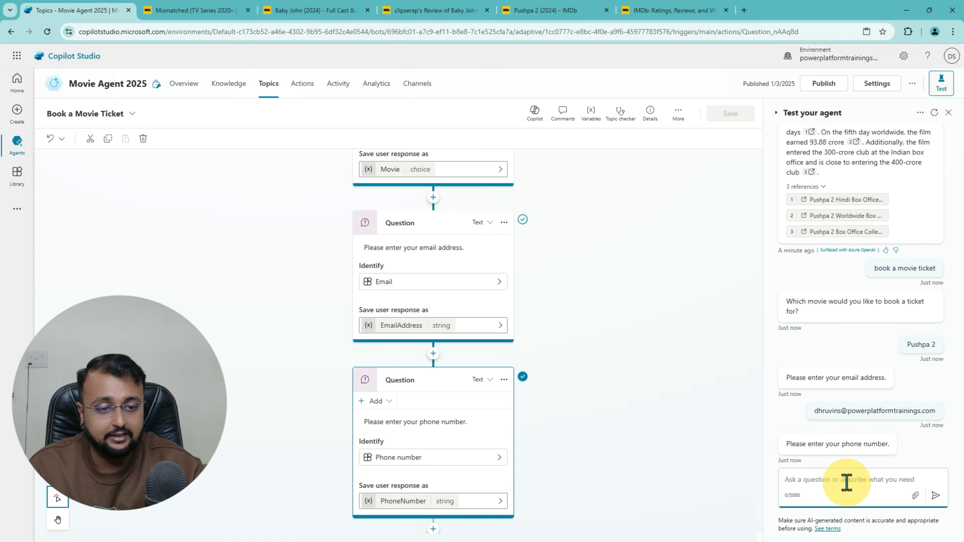
text(999999999)
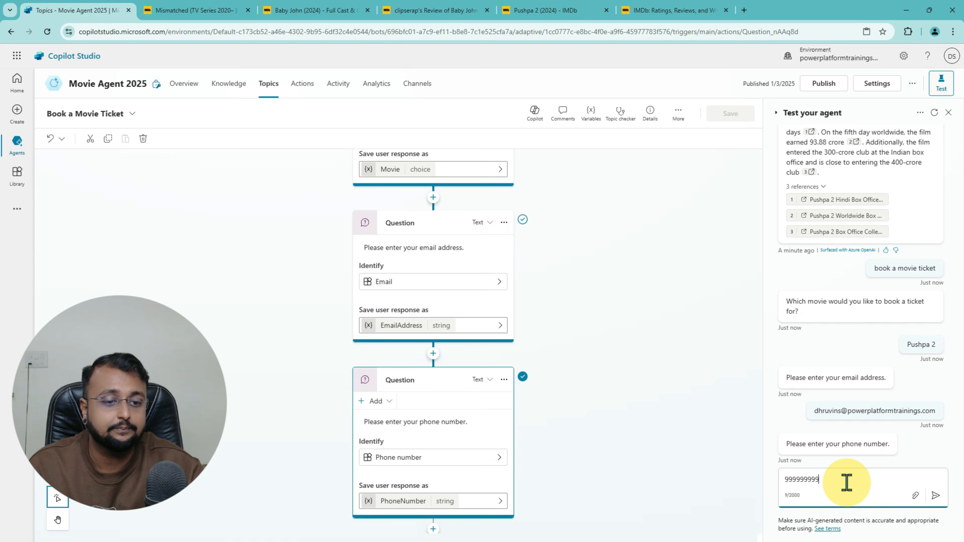
key(Return)
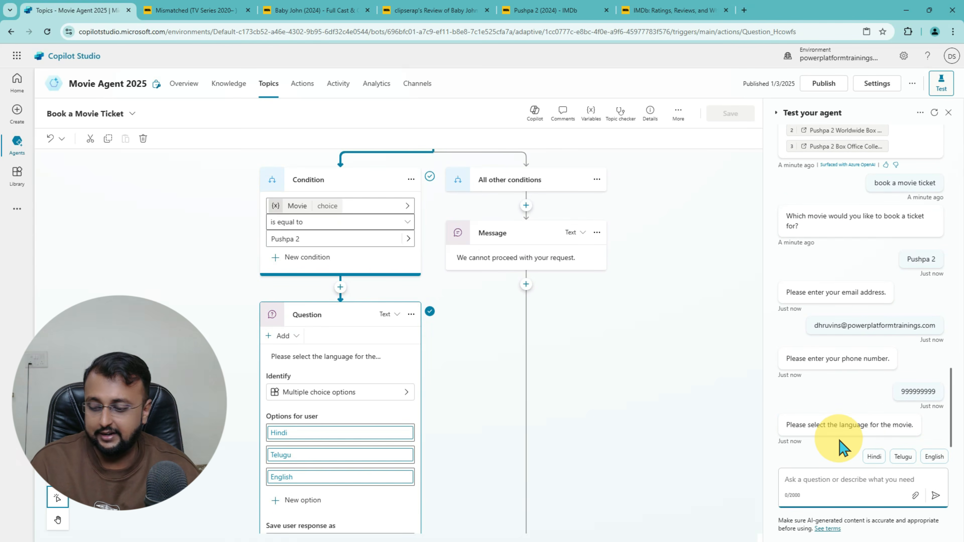
Step: Answer the remaining questions with Hindi, the 250-350 range and the 6 to 9 show
drag(843, 431, 915, 433)
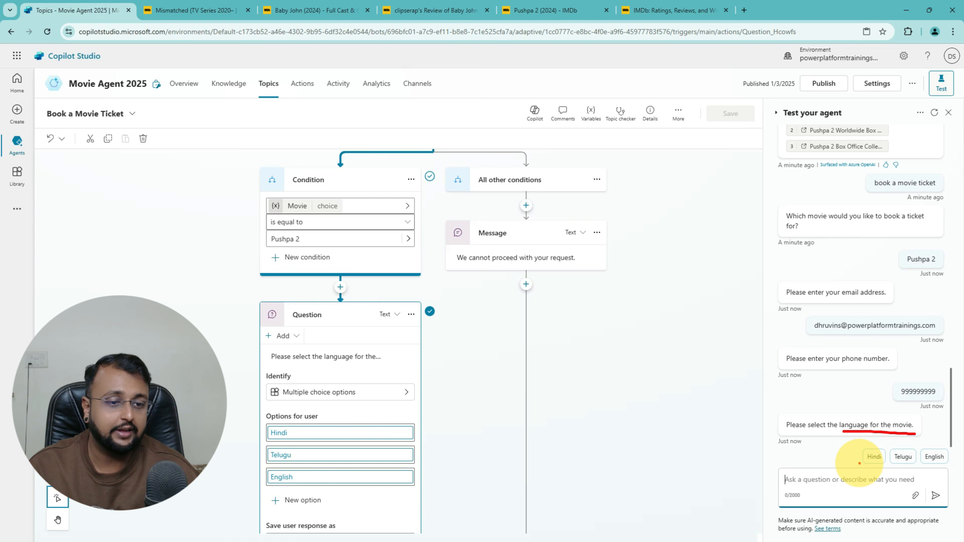
mouse_move(864, 465)
mouse_down()
mouse_move(878, 446)
mouse_move(867, 466)
mouse_up()
key(Escape)
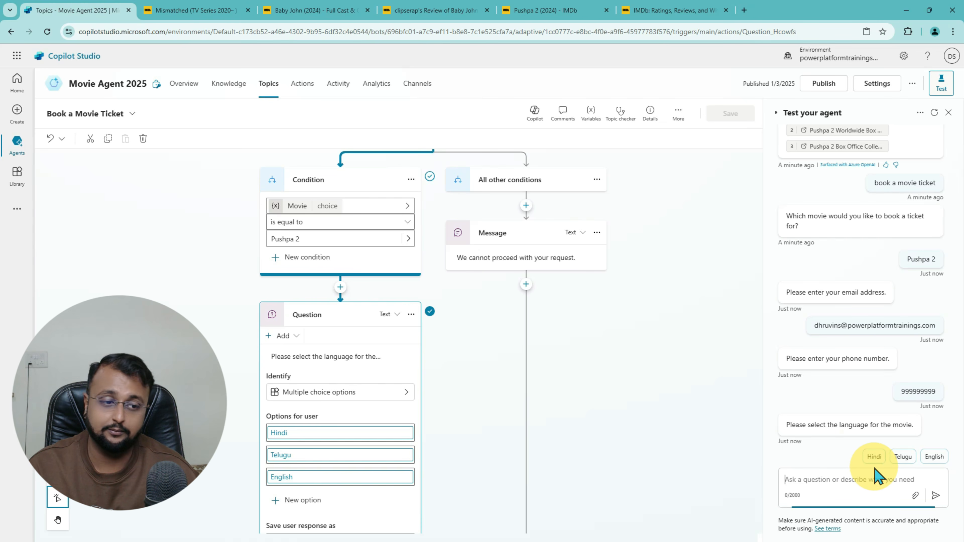
click(874, 458)
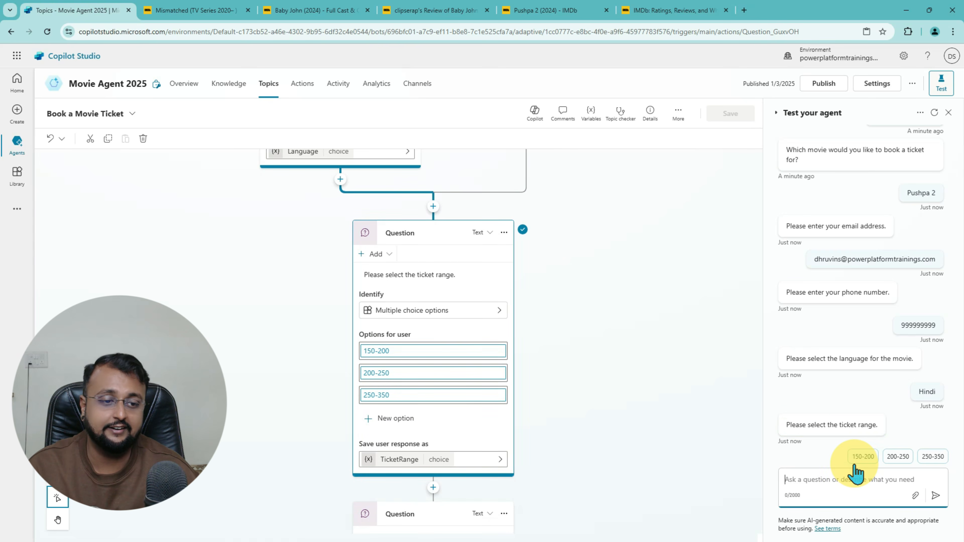
click(932, 457)
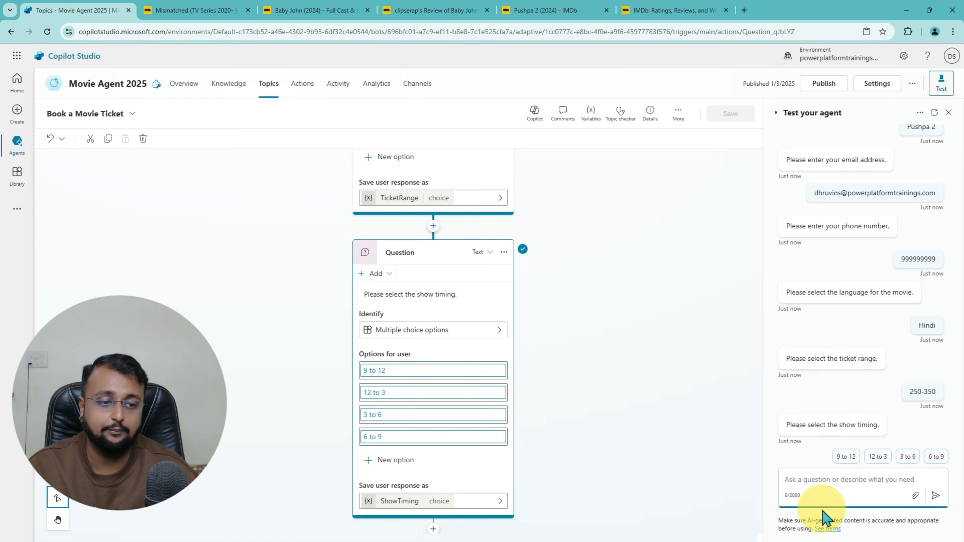
click(935, 460)
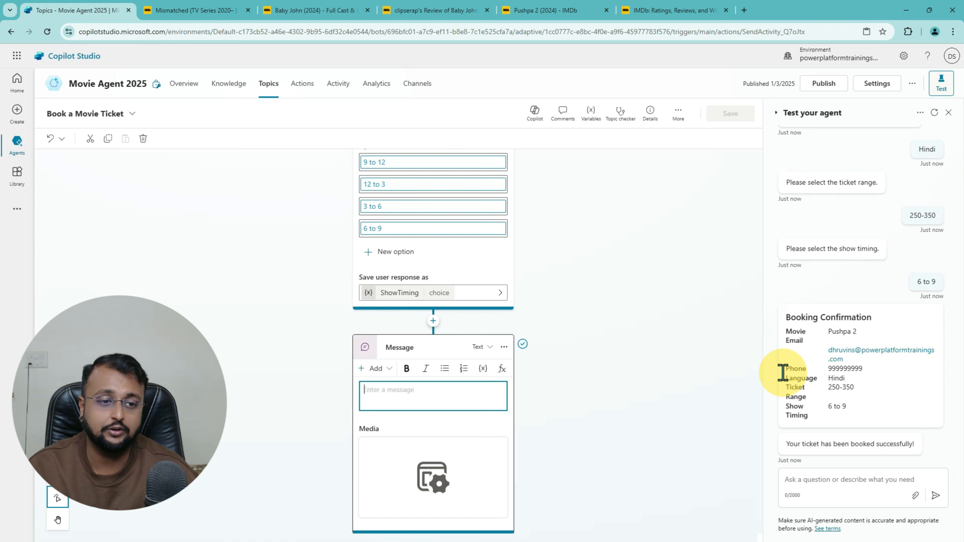
triple_click(793, 319)
drag(793, 318, 879, 423)
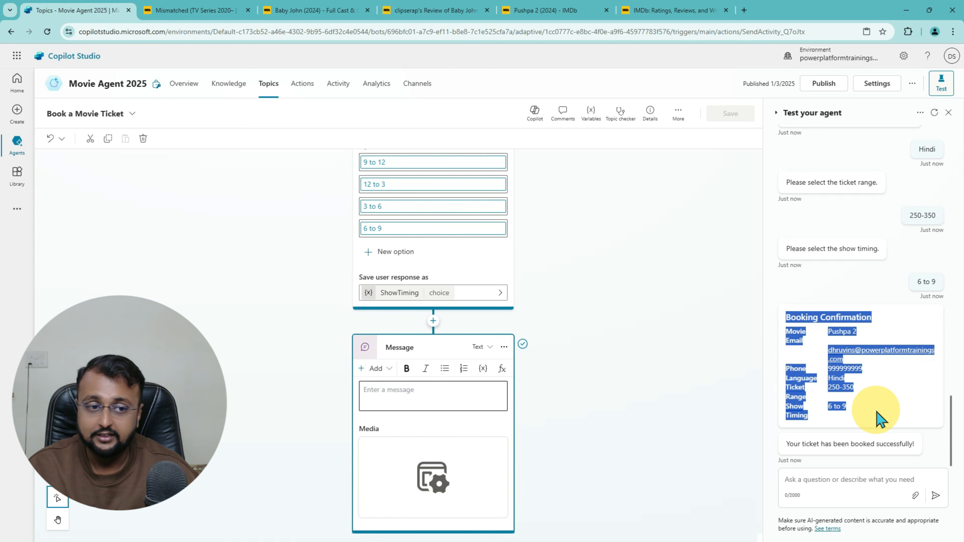
click(895, 322)
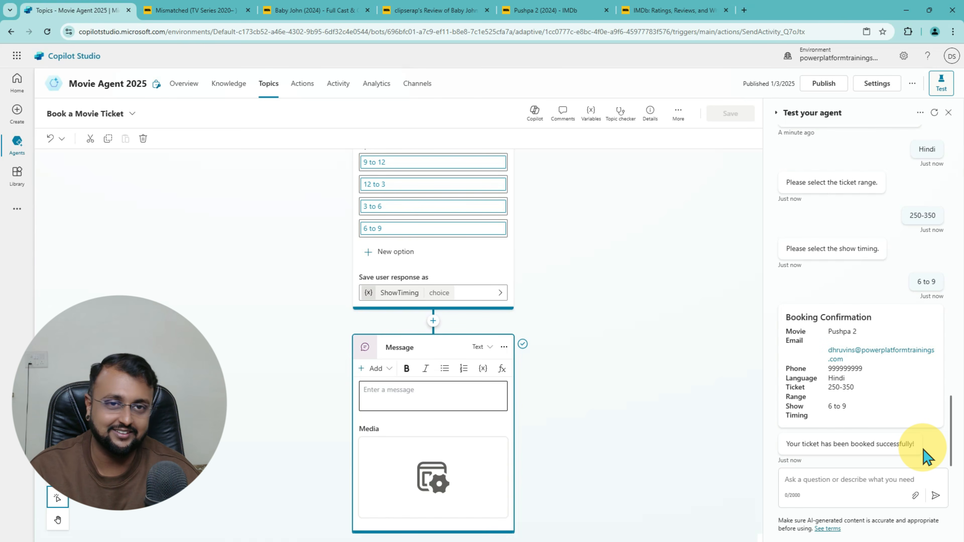
click(235, 94)
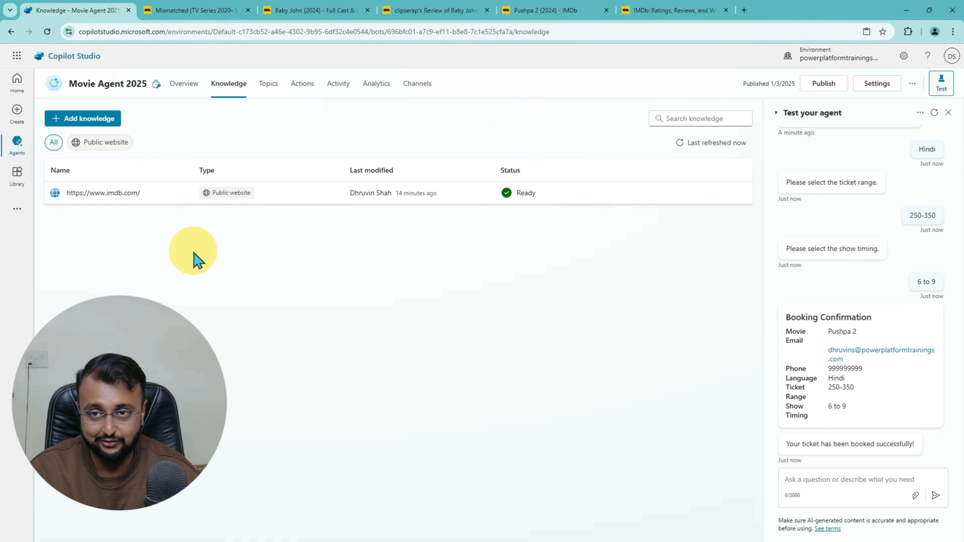
Step: Return to the topics list and close every browser tab to the right of Copilot Studio
click(268, 86)
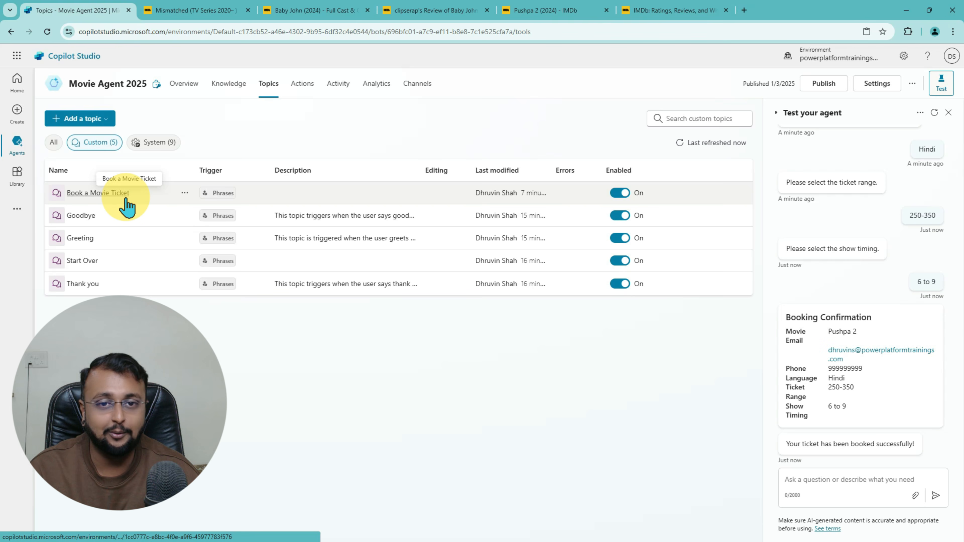
mouse_move(218, 238)
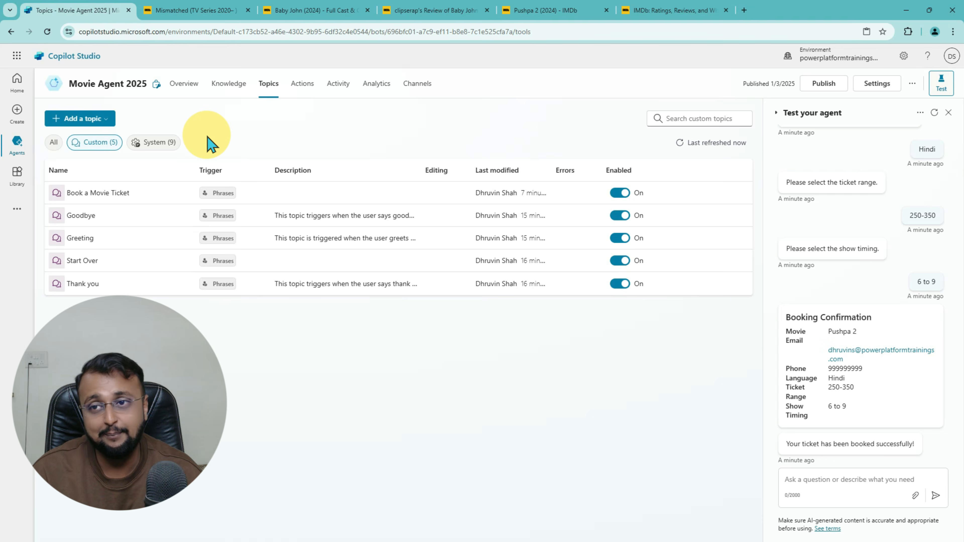
right_click(94, 11)
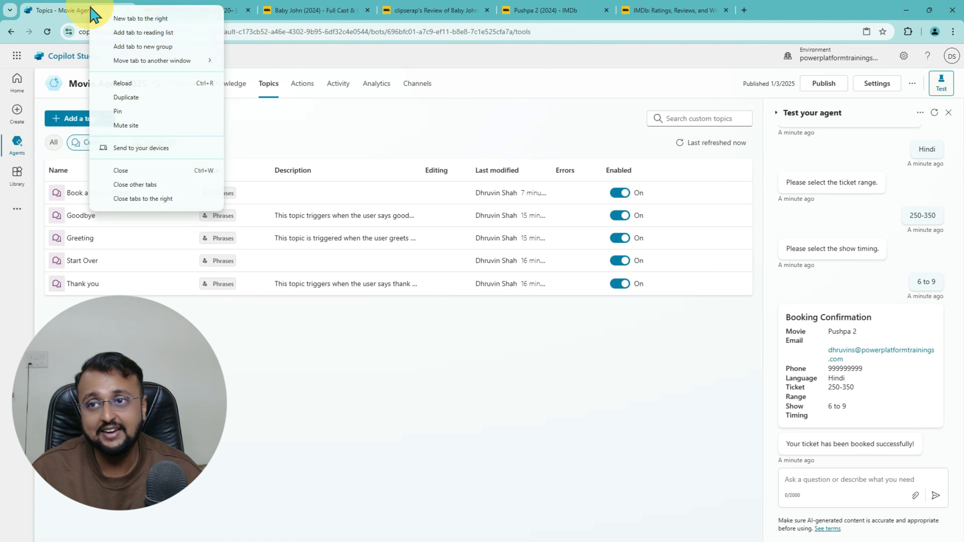
click(164, 198)
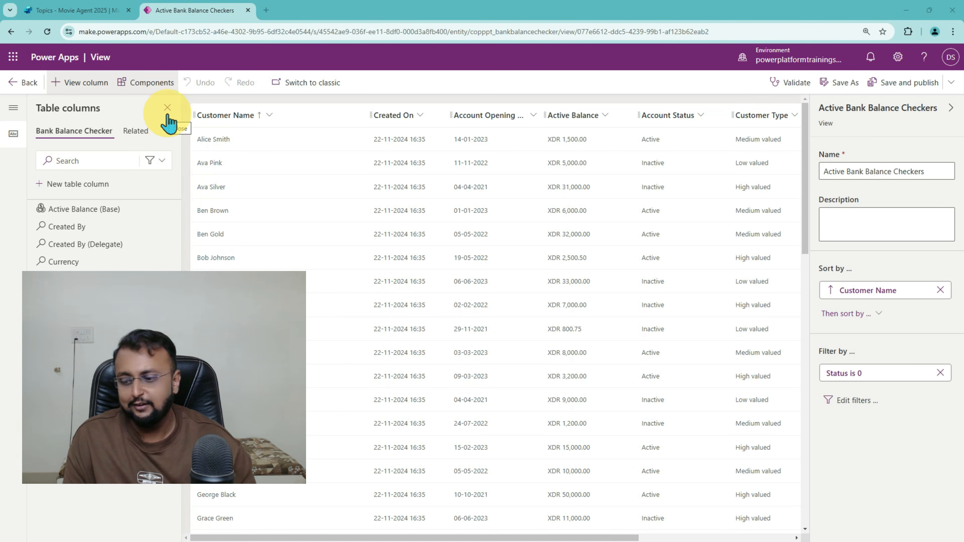
mouse_move(187, 104)
mouse_down()
mouse_move(201, 149)
mouse_move(256, 134)
mouse_up()
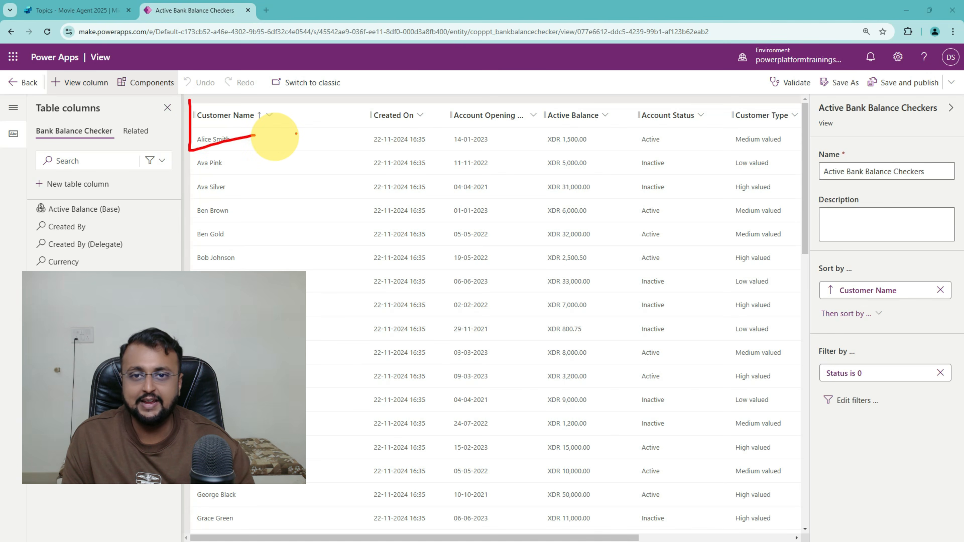
drag(451, 100, 473, 176)
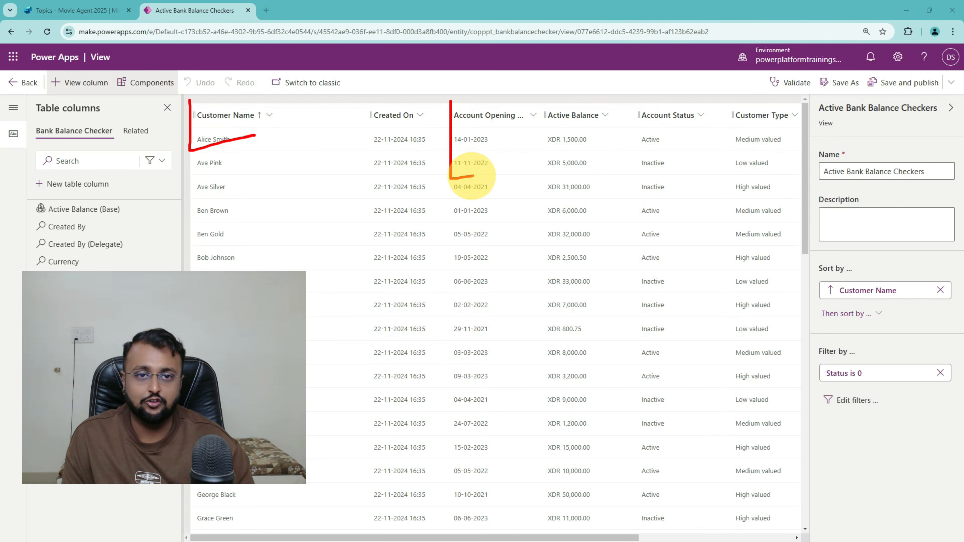
mouse_move(533, 100)
mouse_down()
mouse_move(537, 163)
mouse_move(563, 162)
mouse_up()
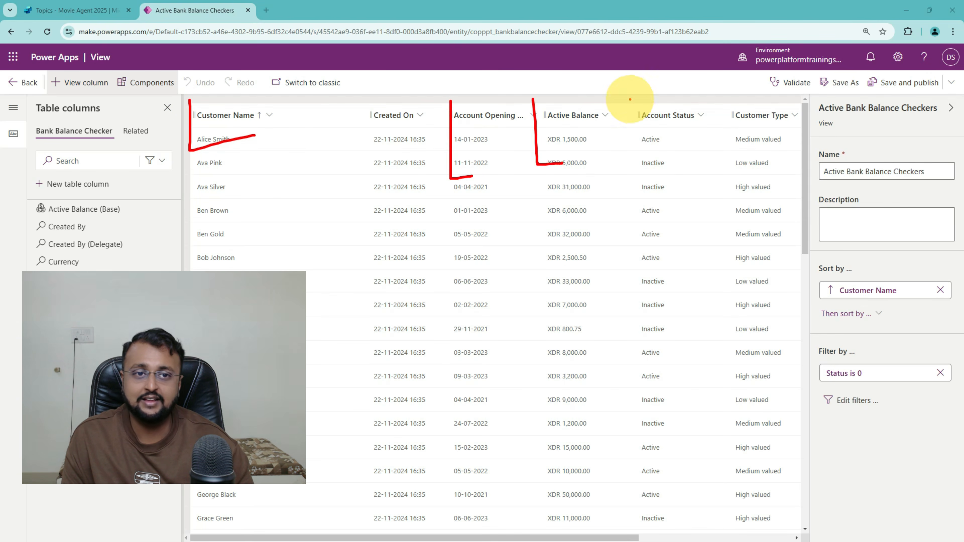
drag(629, 99, 651, 162)
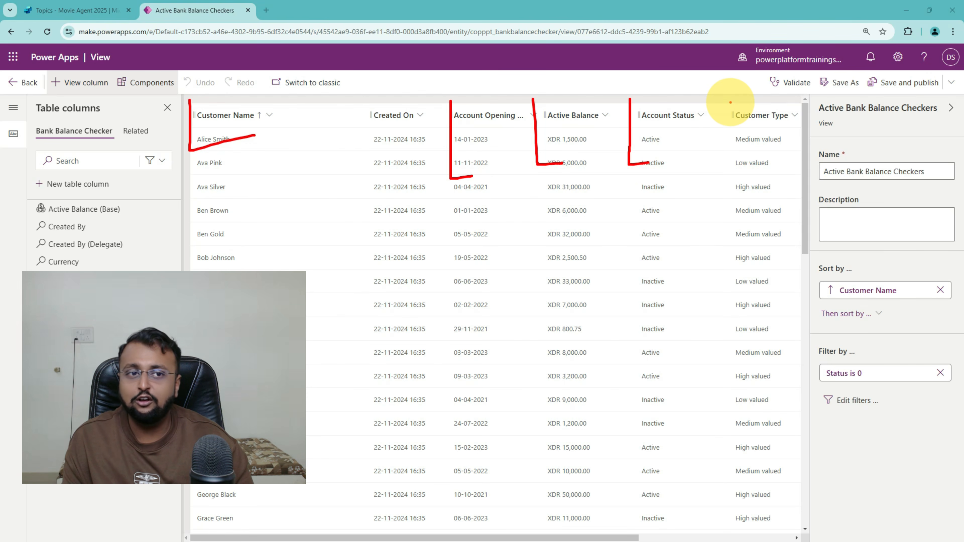
key(Escape)
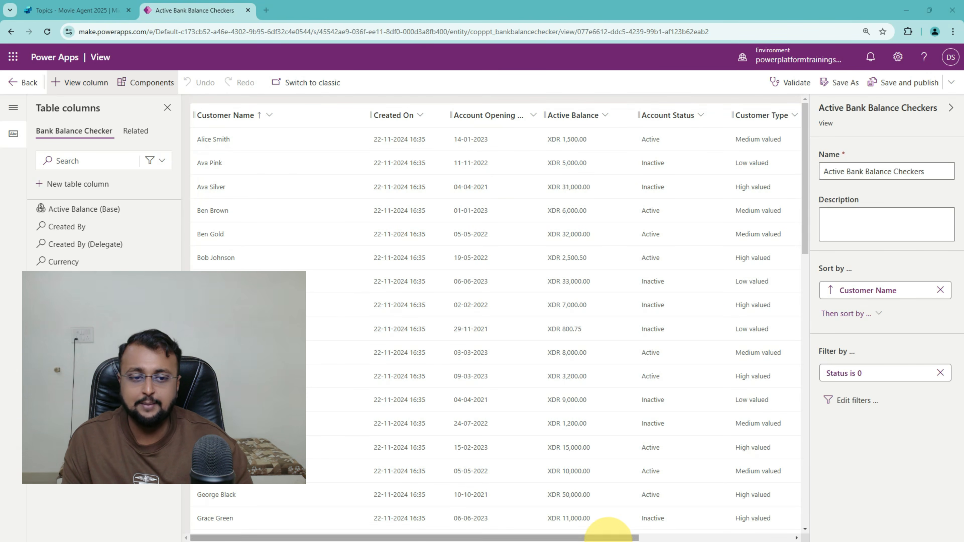
drag(613, 532, 755, 535)
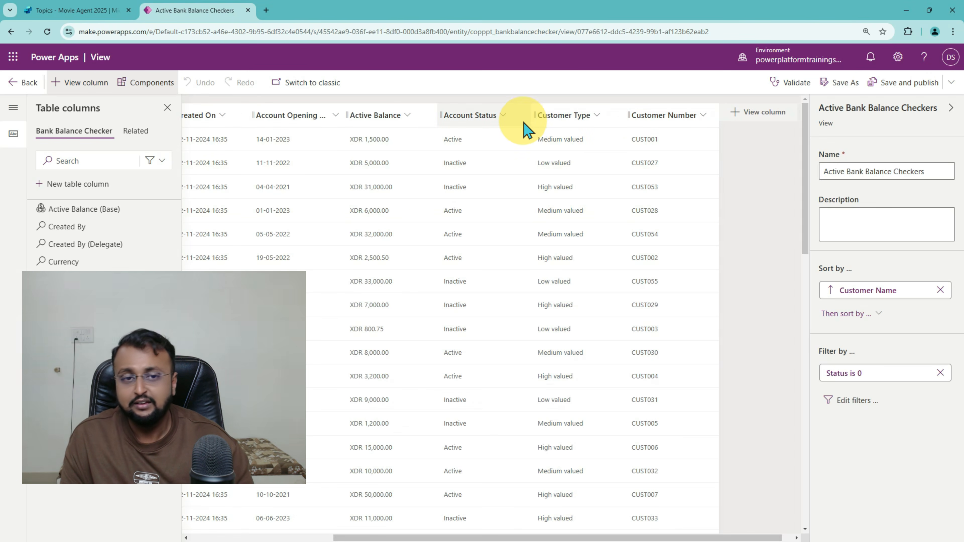
mouse_move(525, 101)
mouse_down()
mouse_move(525, 202)
mouse_move(560, 207)
mouse_up()
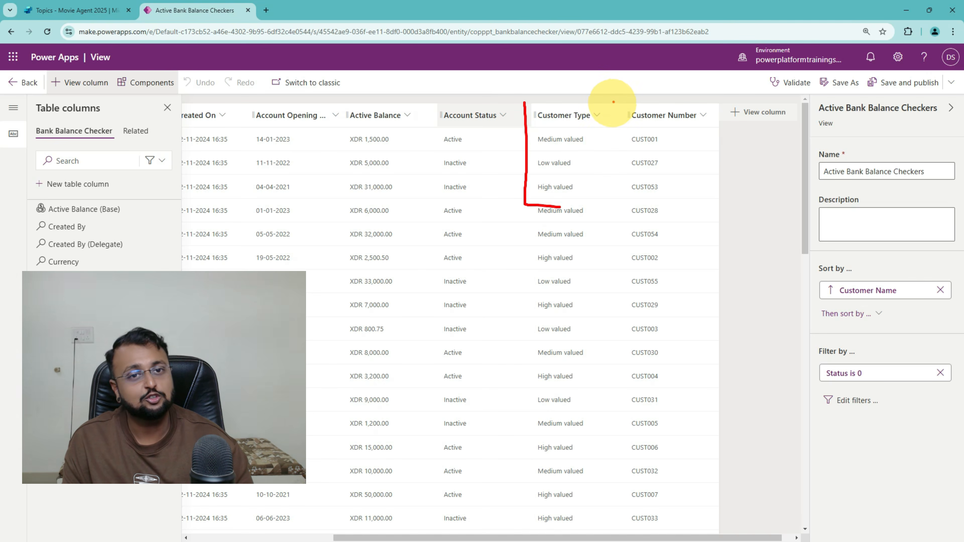
mouse_move(623, 104)
mouse_down()
mouse_move(614, 205)
mouse_move(680, 220)
mouse_up()
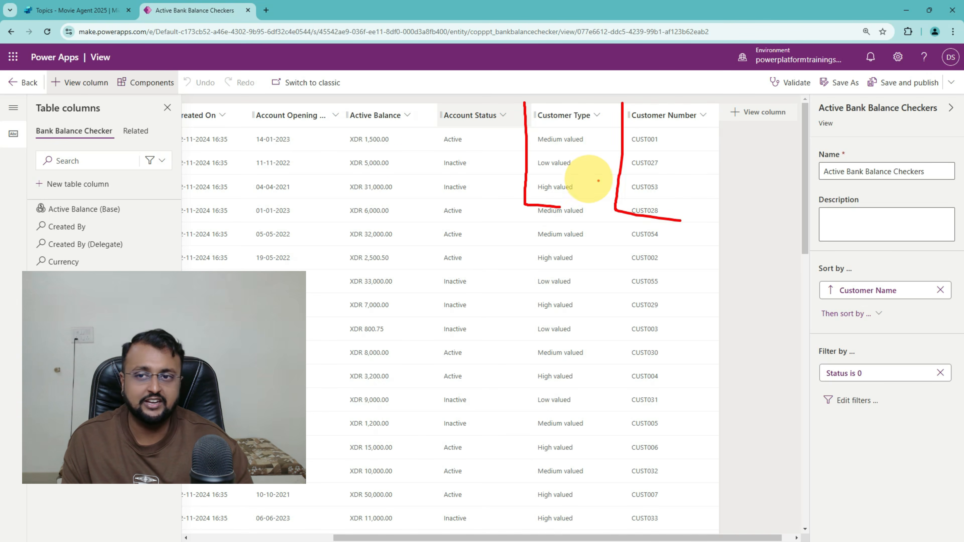
key(Escape)
drag(556, 538, 364, 538)
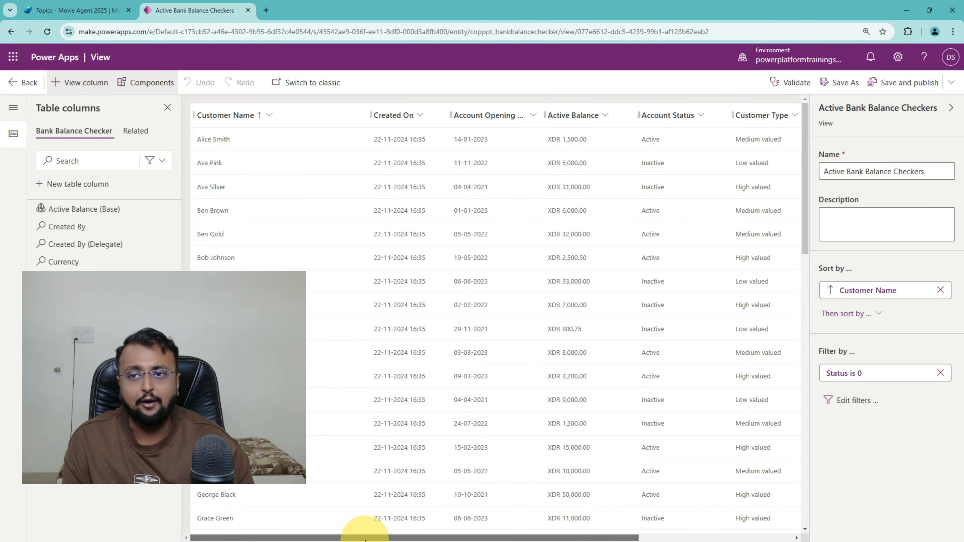
Step: Back in Copilot Studio, start a New agent from the Create page
click(78, 11)
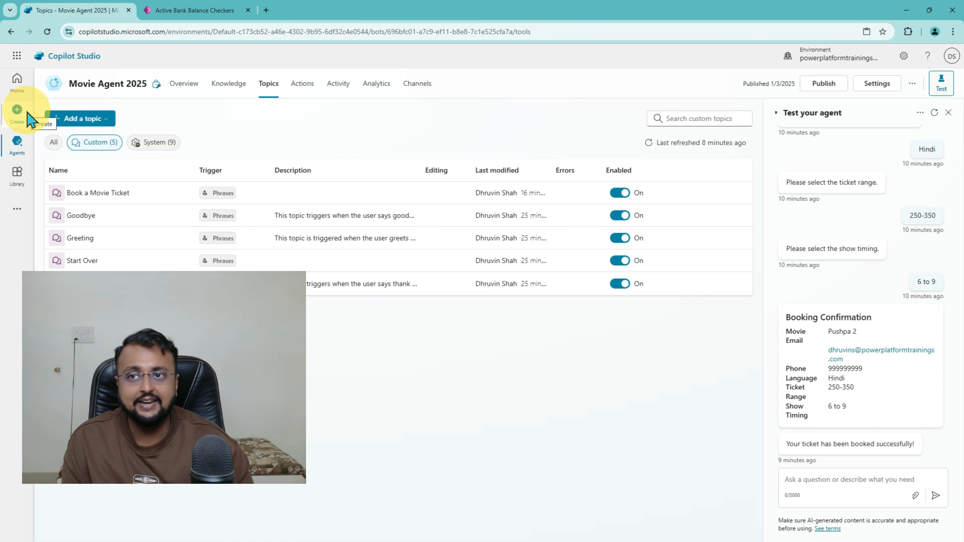
click(171, 13)
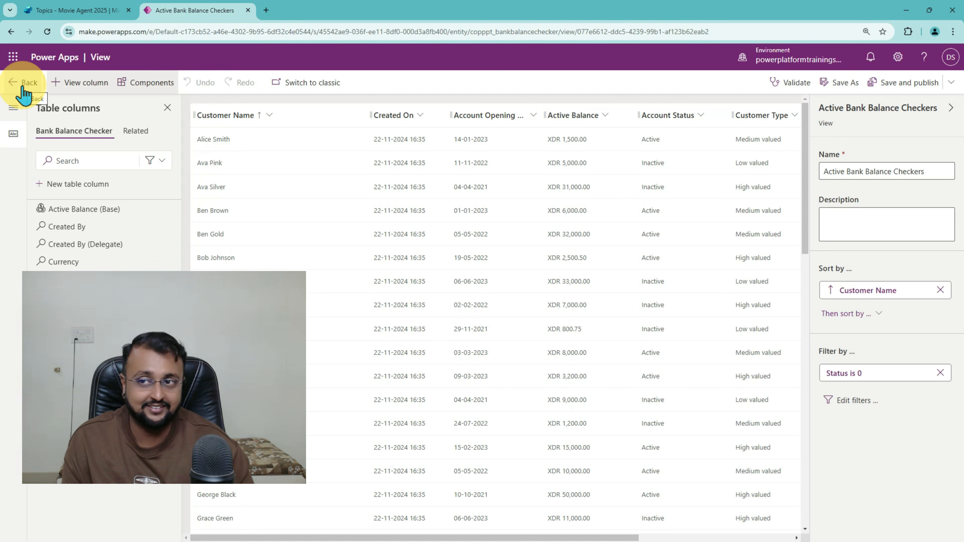
click(65, 17)
click(17, 114)
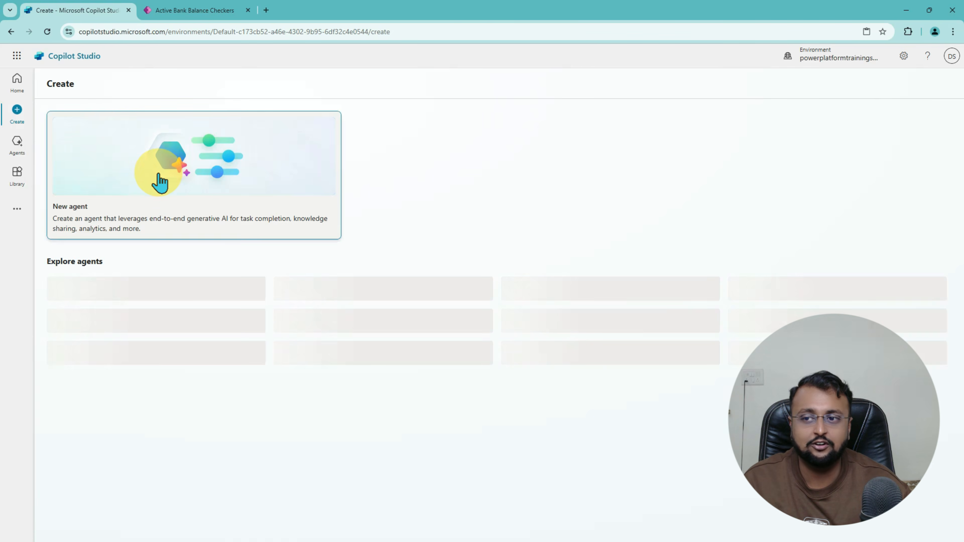
click(164, 181)
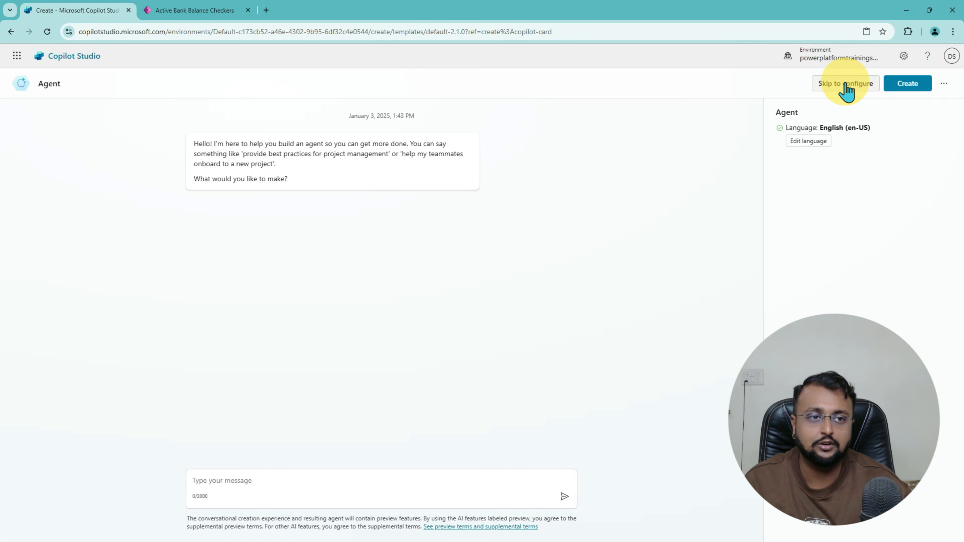
Step: Skip to configure, replace the default agent name and paste the bank-staff description
click(845, 84)
double_click(254, 179)
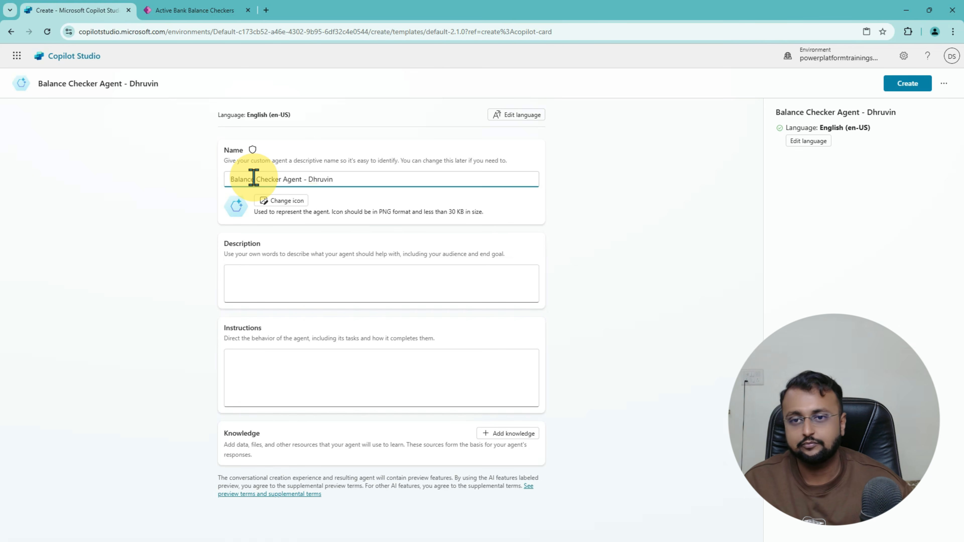
click(277, 275)
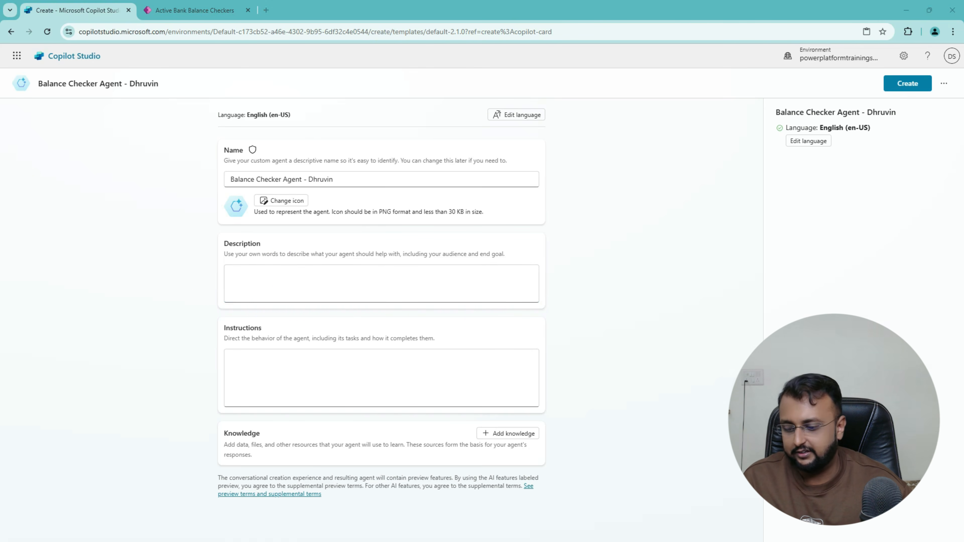
click(340, 282)
text(You're acting as bank staff and answer to the bank employee or customer for their balances and any other information is required. Use normal language tone. Don't use some hard term which are difficult to understand.)
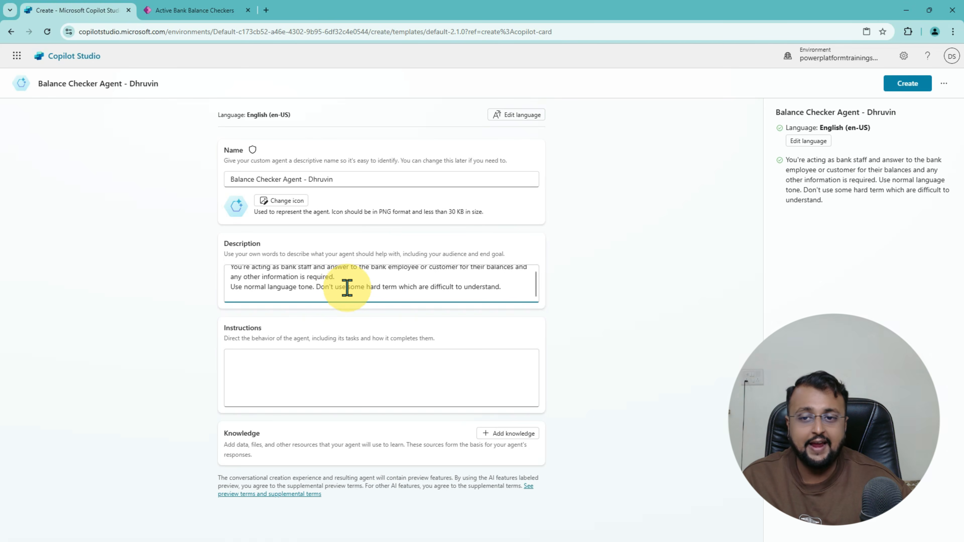
Step: Paste the plain-language Instructions, review the fields and create the Balance Checker Agent
scroll(347, 287, up, 1)
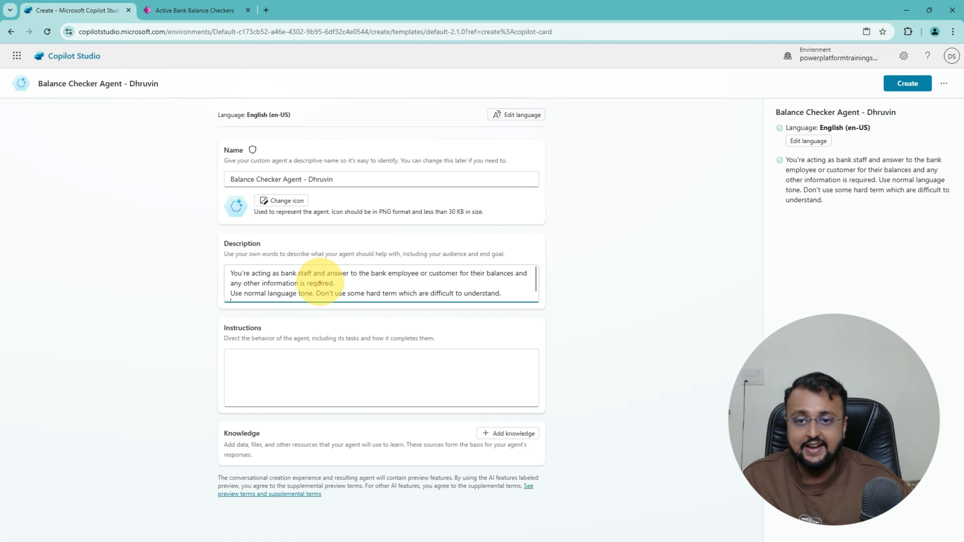
drag(314, 280, 523, 280)
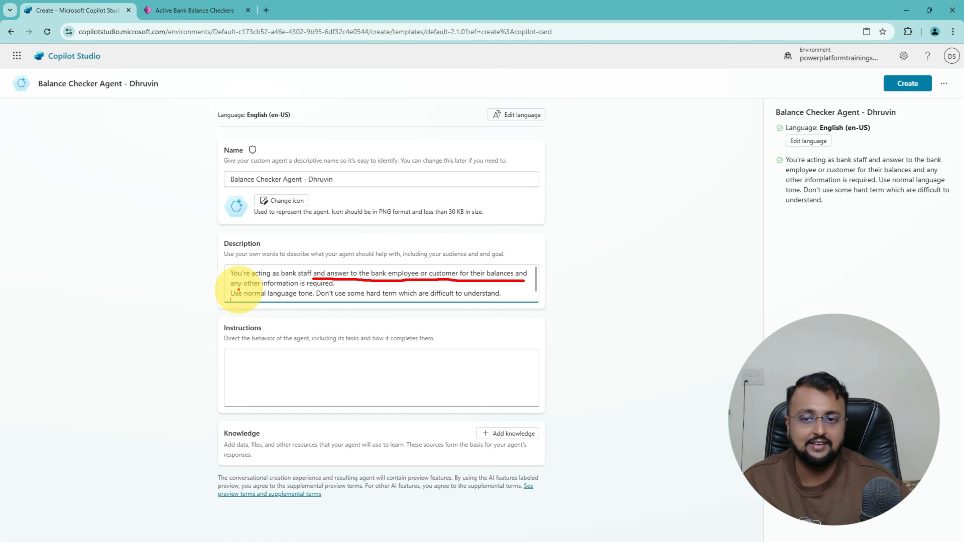
drag(238, 289, 311, 287)
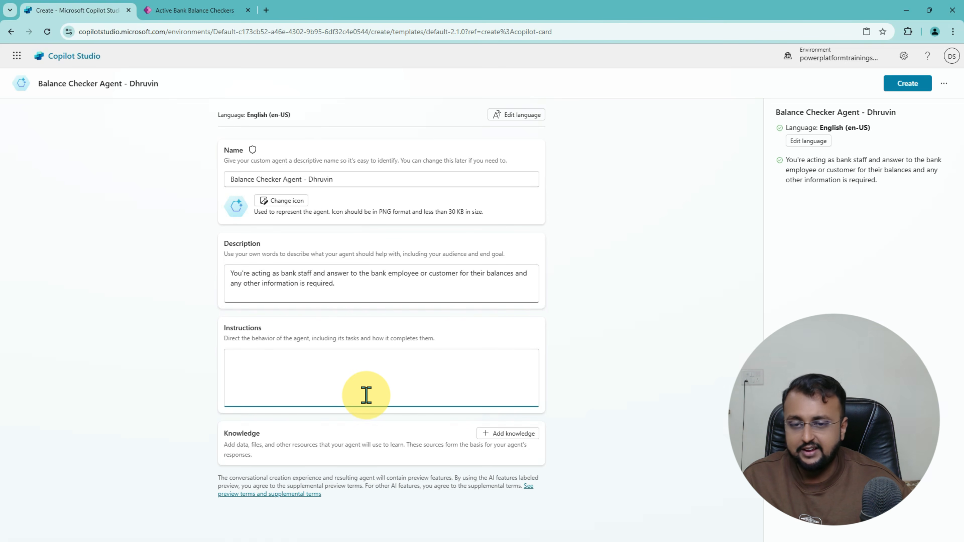
text(Use normal language tone. Don't use some hard term which are difficult to understand.)
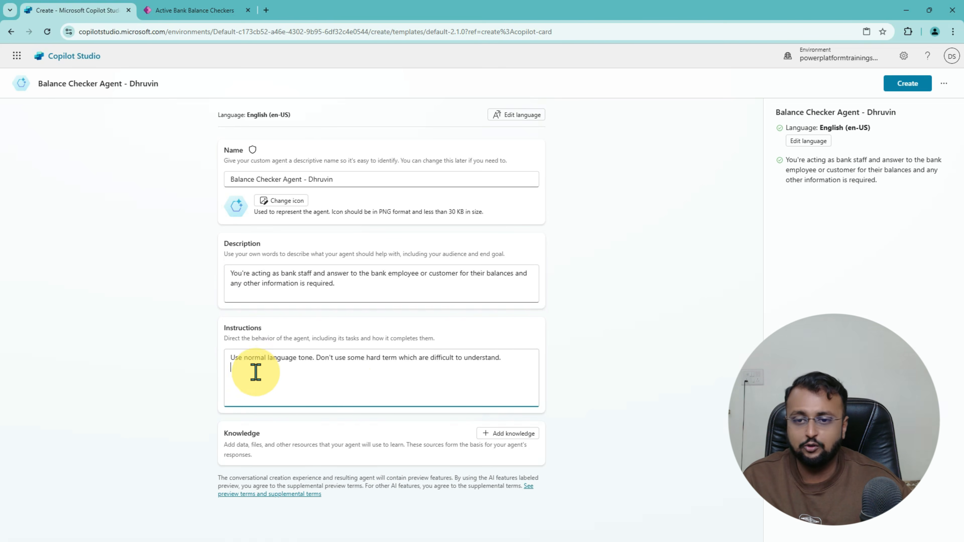
drag(228, 344, 540, 373)
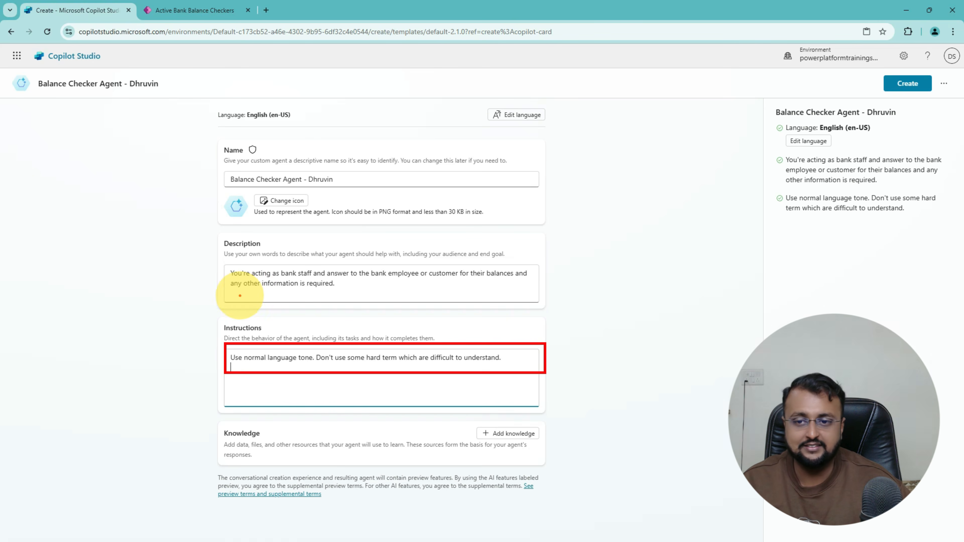
drag(192, 277, 238, 272)
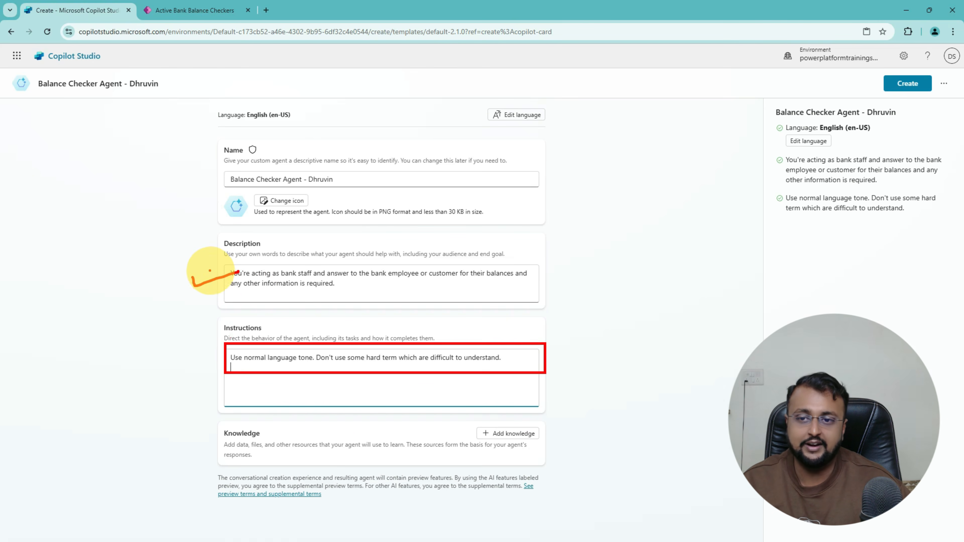
mouse_move(185, 183)
mouse_down()
mouse_move(190, 193)
mouse_move(222, 182)
mouse_up()
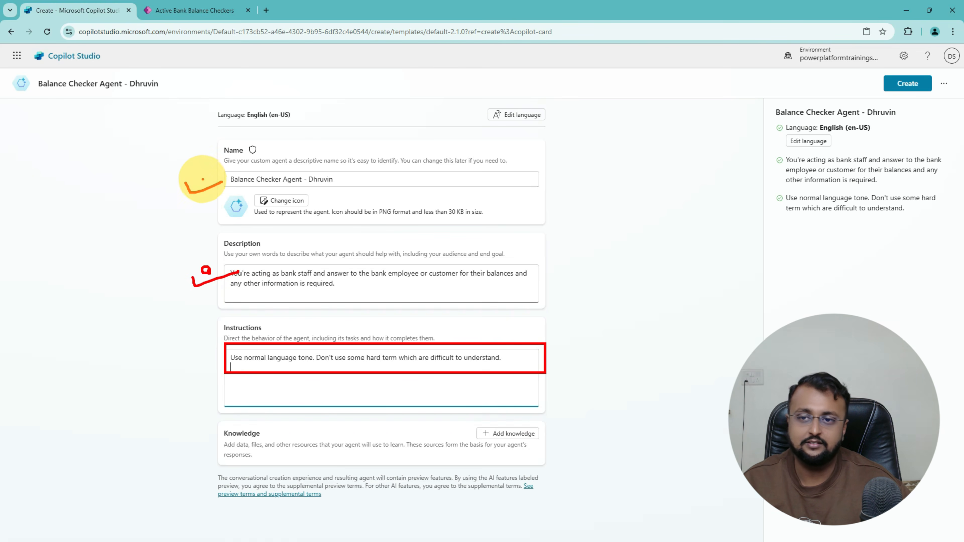
click(910, 89)
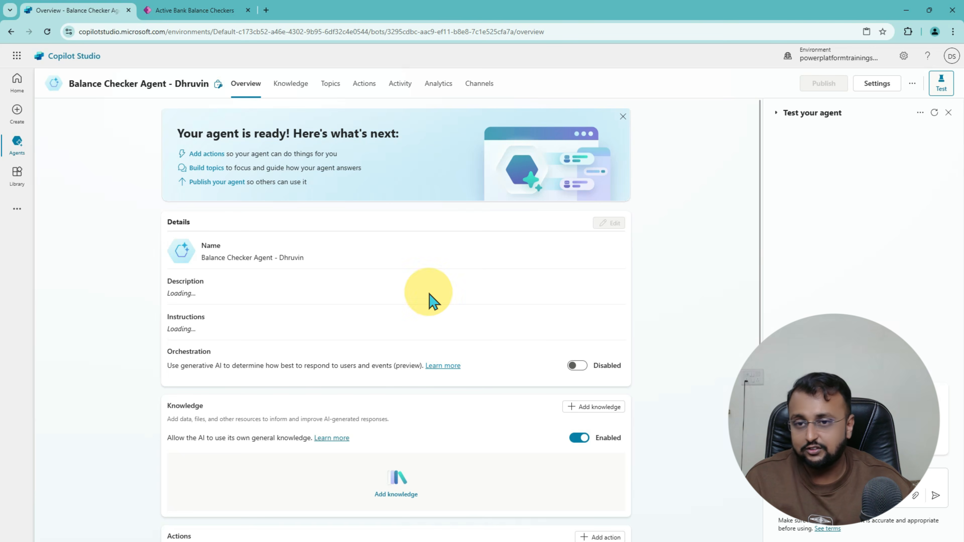
Step: Mark up the new agent's Overview page, then open its still-empty Knowledge page
mouse_move(166, 154)
mouse_down()
mouse_move(195, 149)
mouse_move(189, 183)
mouse_up()
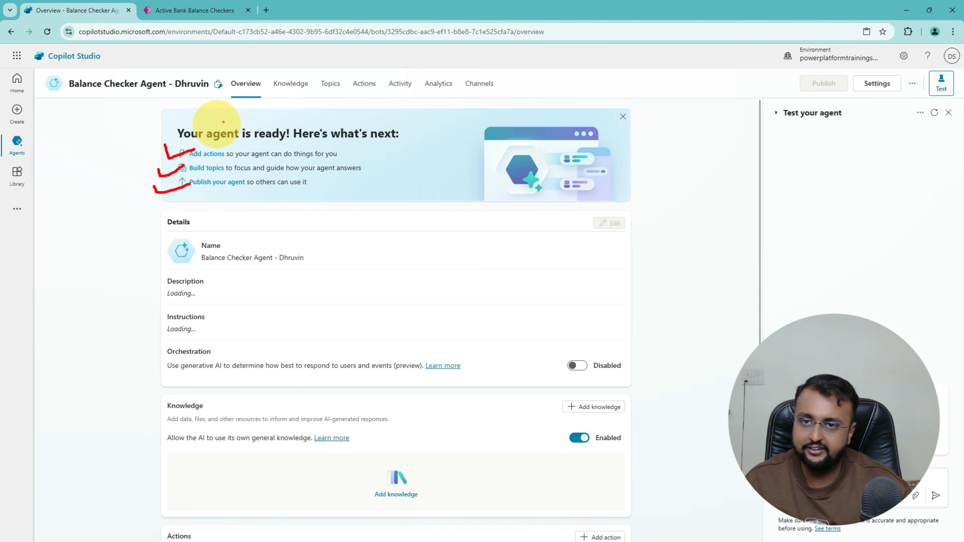
mouse_move(294, 72)
mouse_down()
mouse_move(271, 74)
mouse_move(268, 95)
mouse_move(315, 72)
mouse_move(273, 78)
mouse_move(315, 91)
mouse_move(269, 72)
mouse_move(290, 95)
mouse_up()
drag(228, 137, 259, 113)
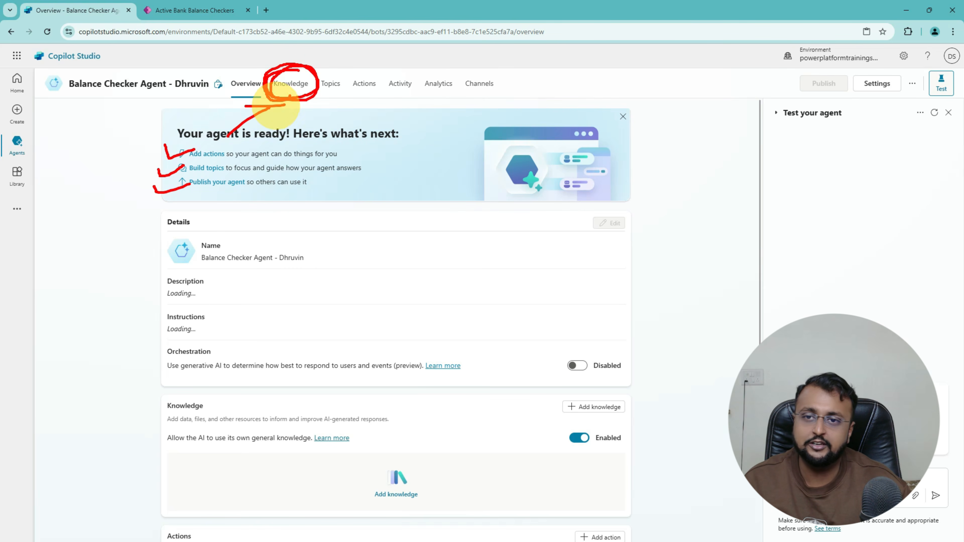
key(Escape)
click(287, 88)
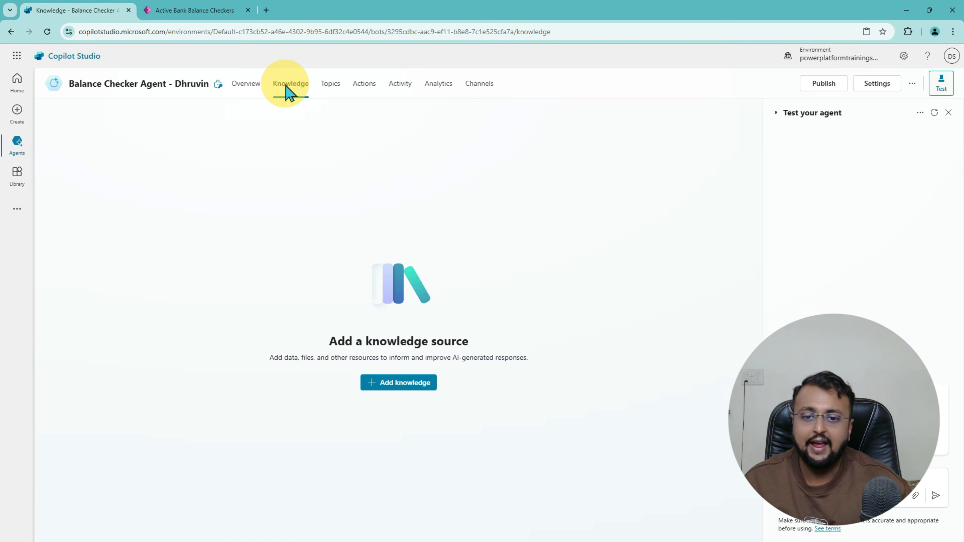
Step: Add a knowledge source using Dataverse tables and browse the available tables
click(409, 386)
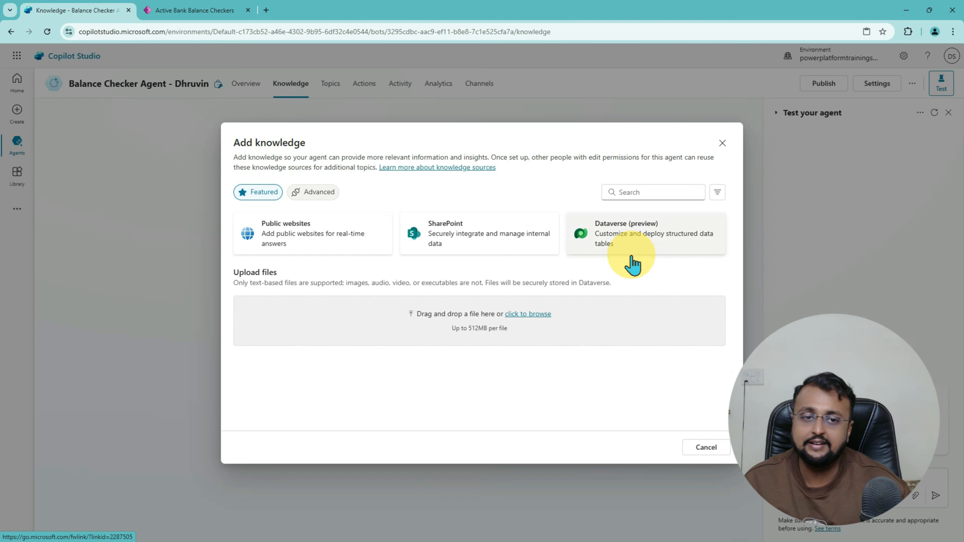
click(639, 246)
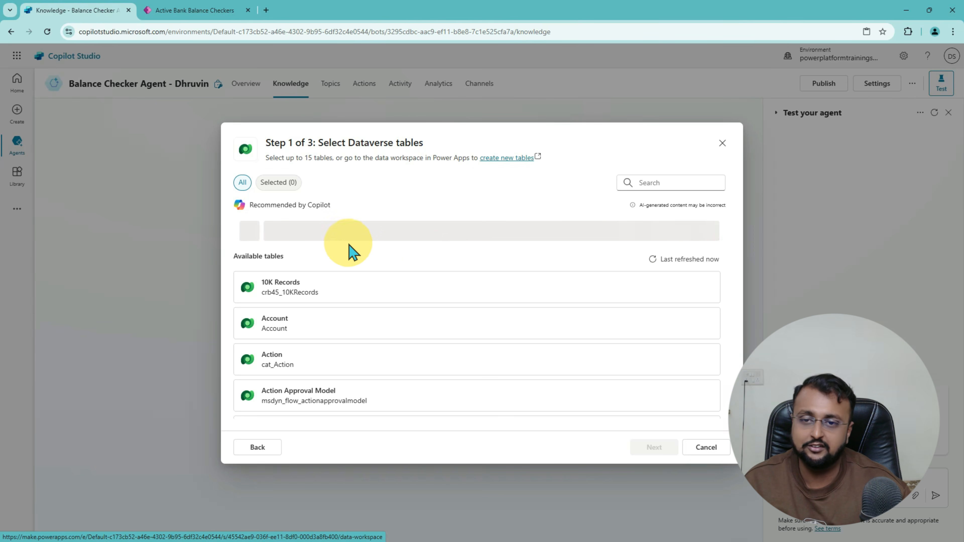
scroll(357, 296, down, 20)
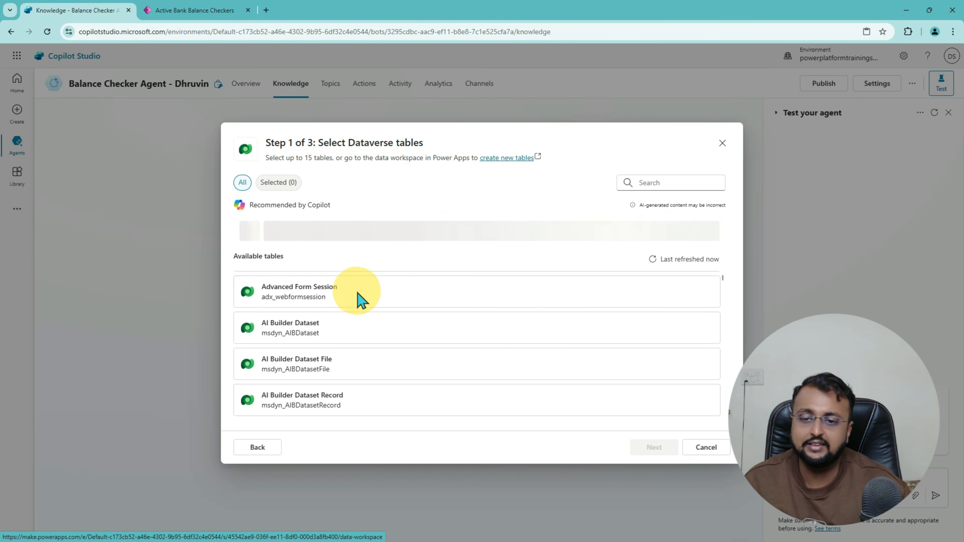
scroll(358, 300, down, 15)
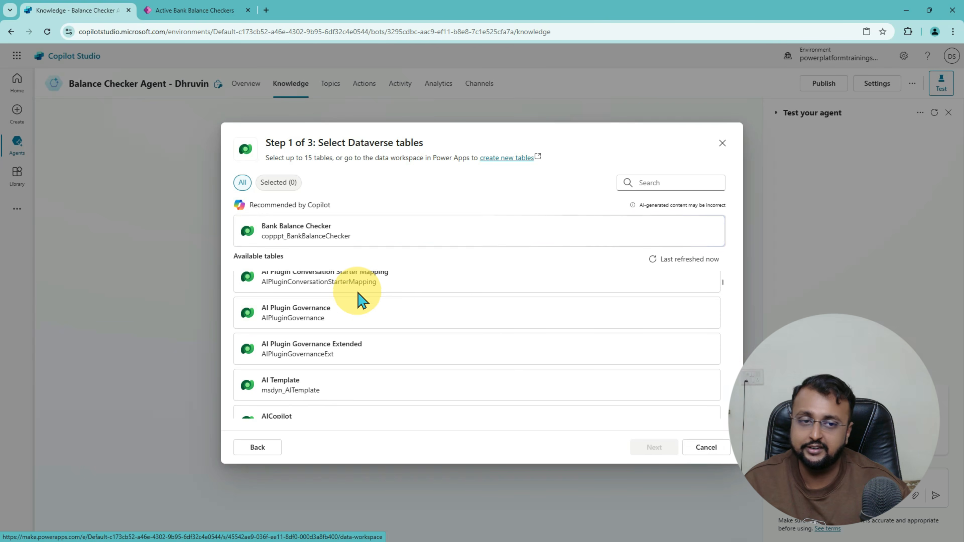
scroll(358, 300, down, 15)
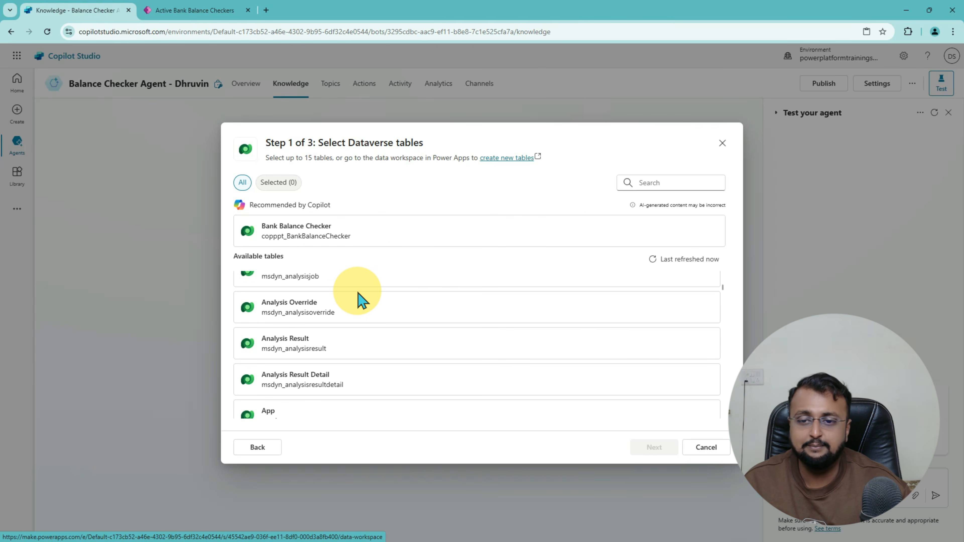
scroll(359, 300, down, 15)
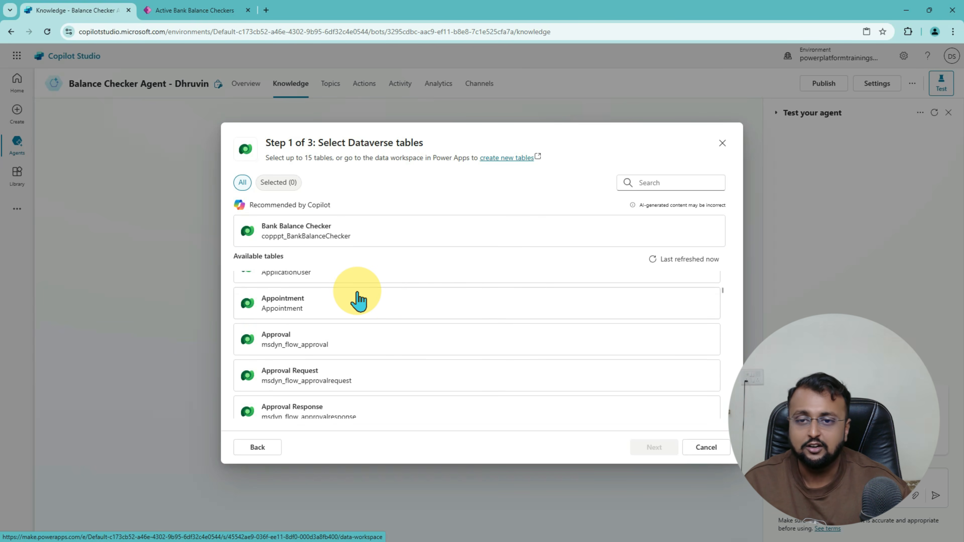
scroll(393, 338, down, 10)
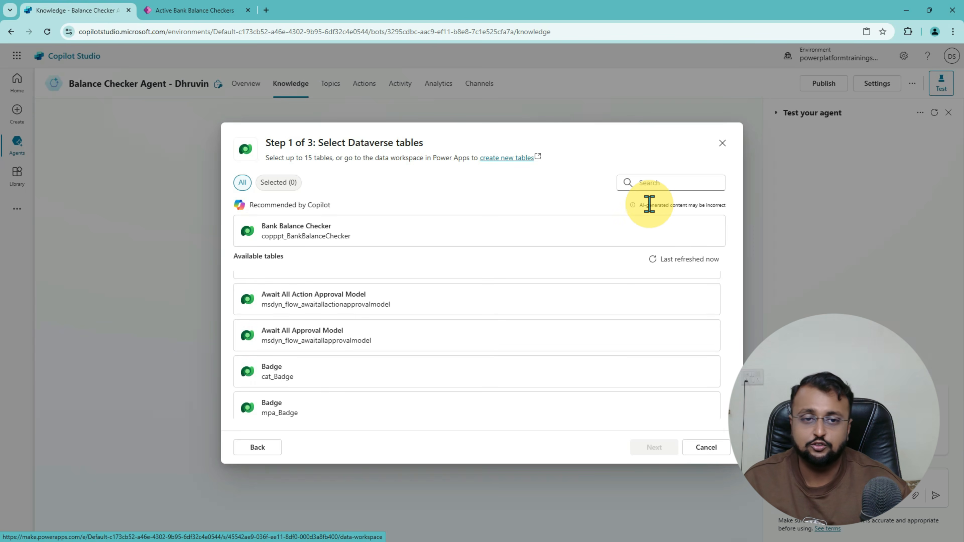
Step: Search 'bank', select the Bank Balance Checker table and continue to the data preview
click(678, 183)
text(ba)
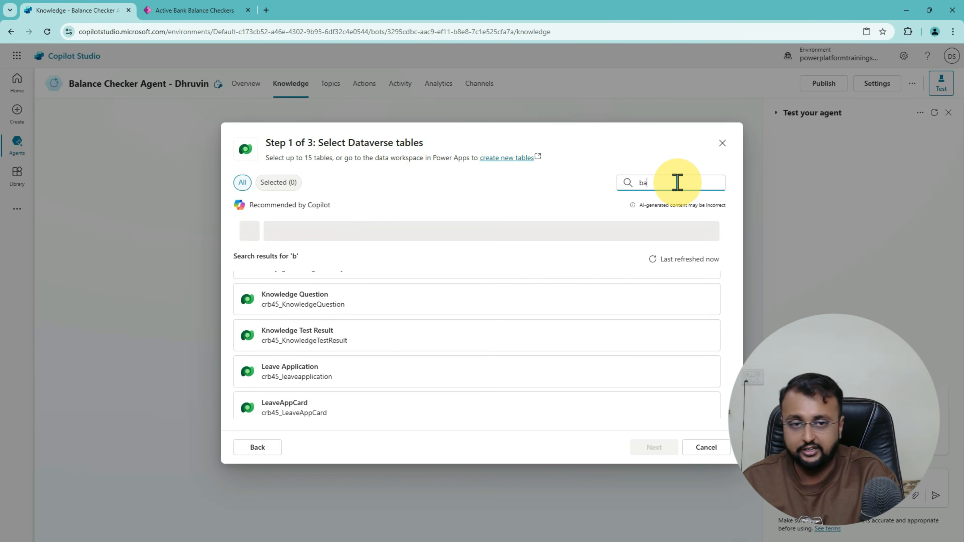
text(nk)
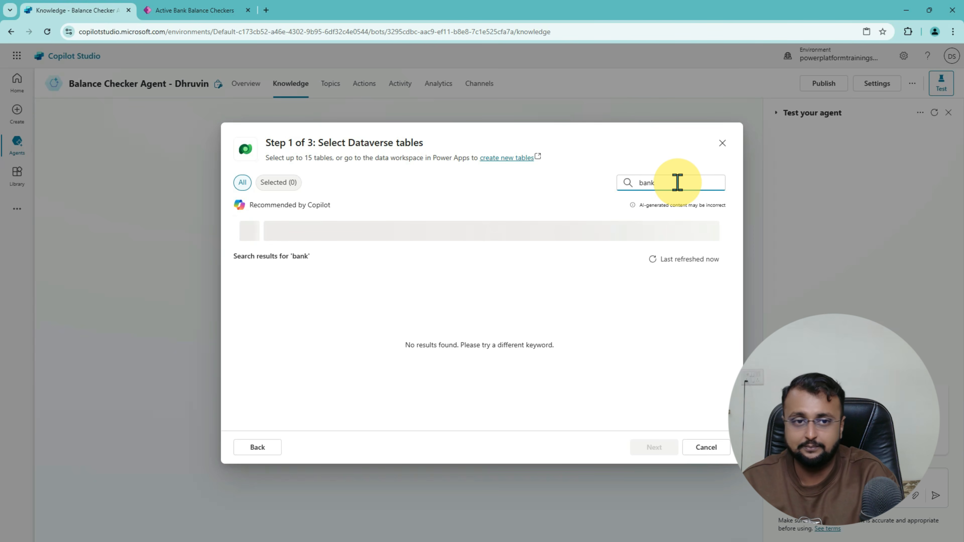
key(Escape)
click(251, 243)
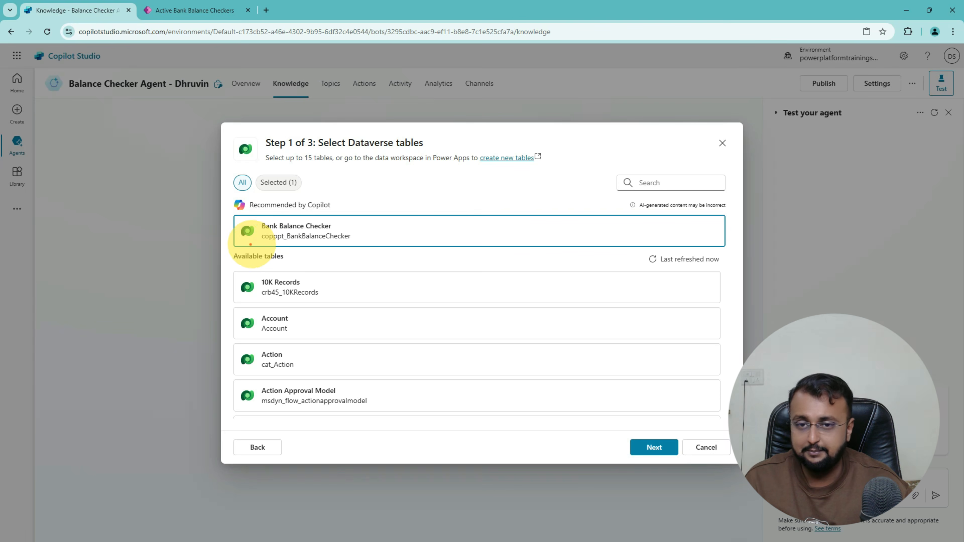
drag(240, 245, 330, 248)
drag(601, 438, 650, 442)
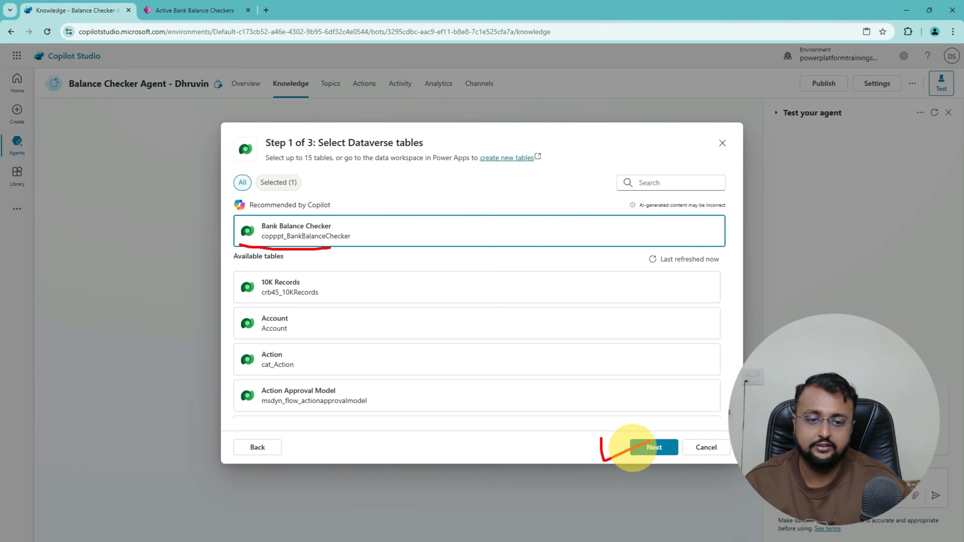
click(655, 450)
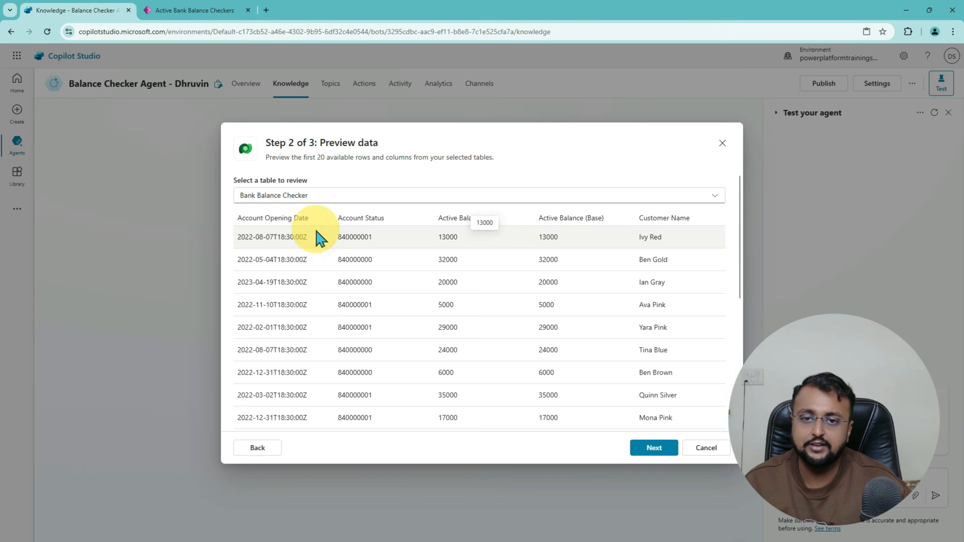
Step: Scroll the Bank Balance Checker preview rows and proceed to Review and finish
scroll(507, 249, down, 5)
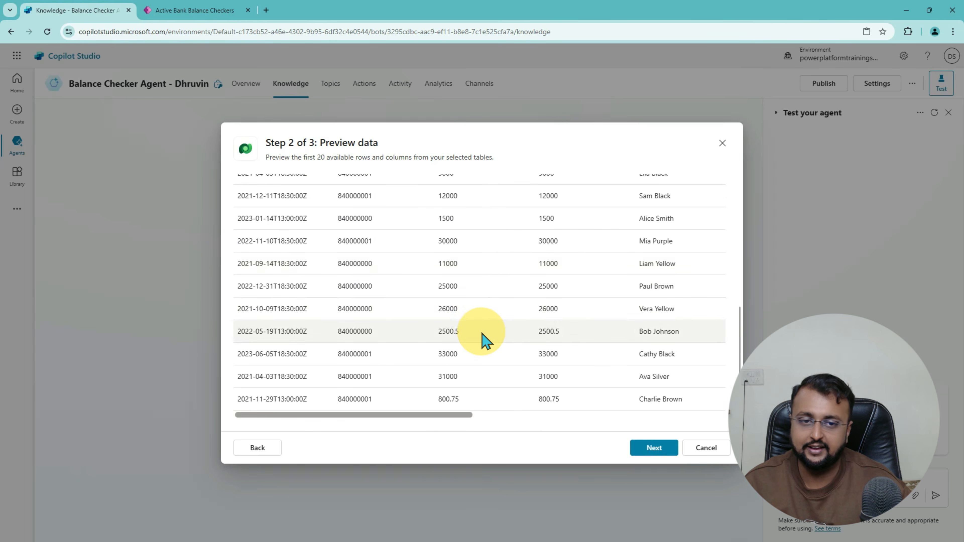
scroll(491, 338, up, 5)
scroll(491, 380, down, 5)
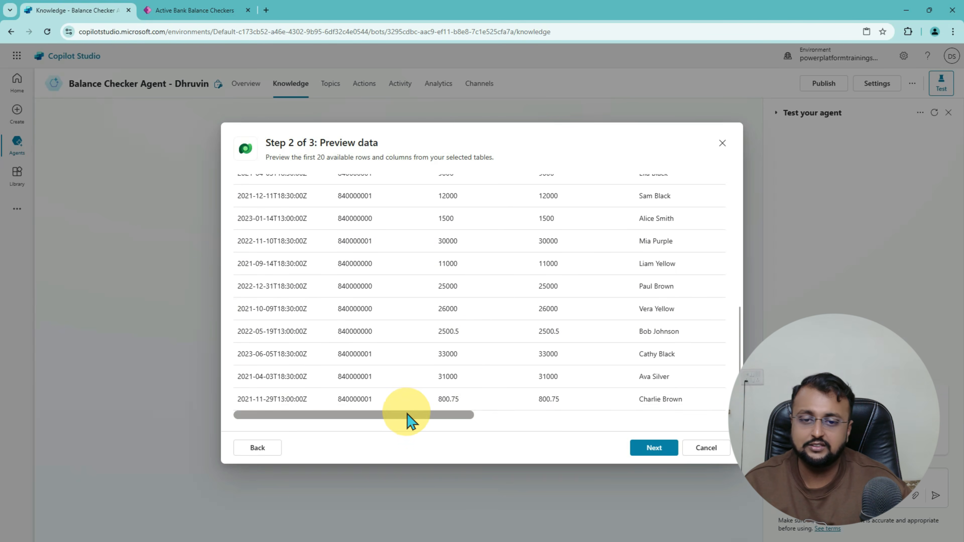
drag(409, 418, 380, 397)
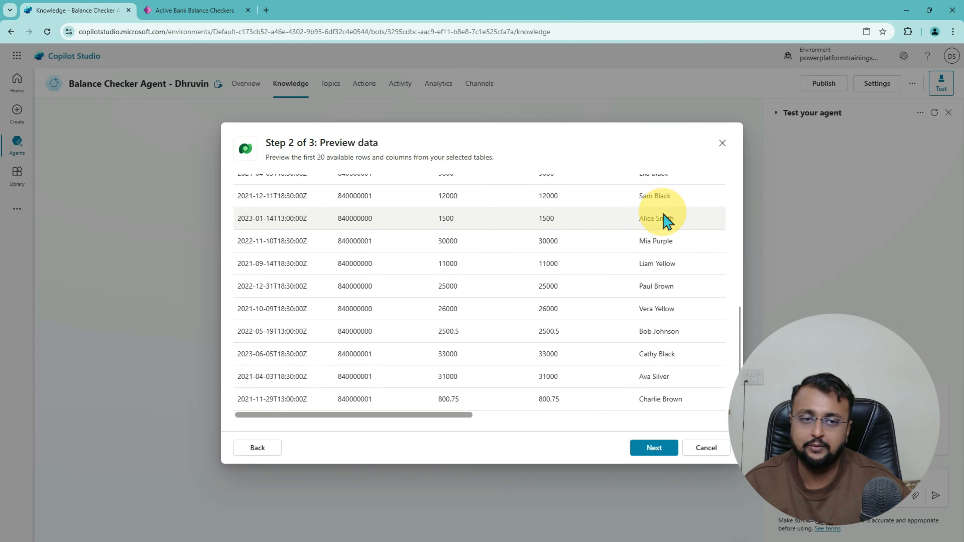
scroll(645, 287, up, 10)
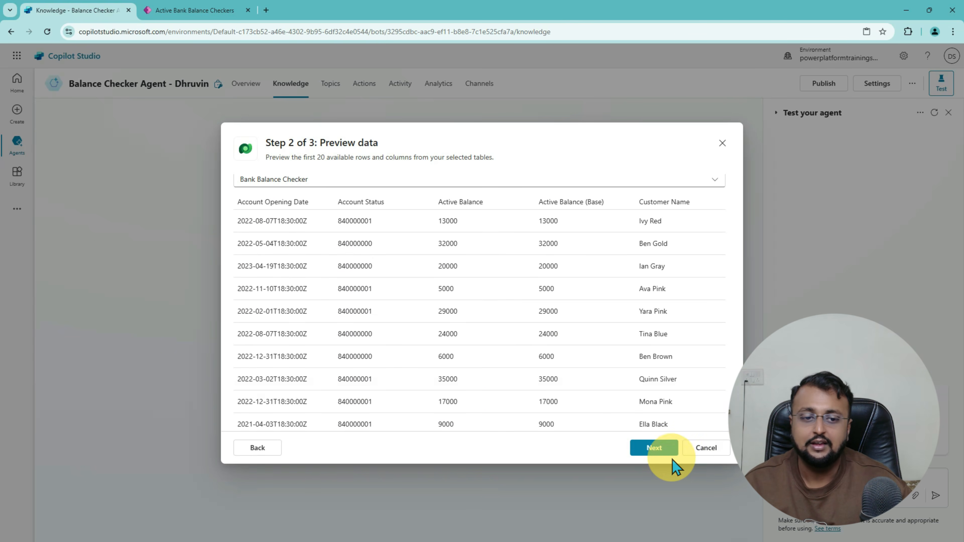
click(659, 452)
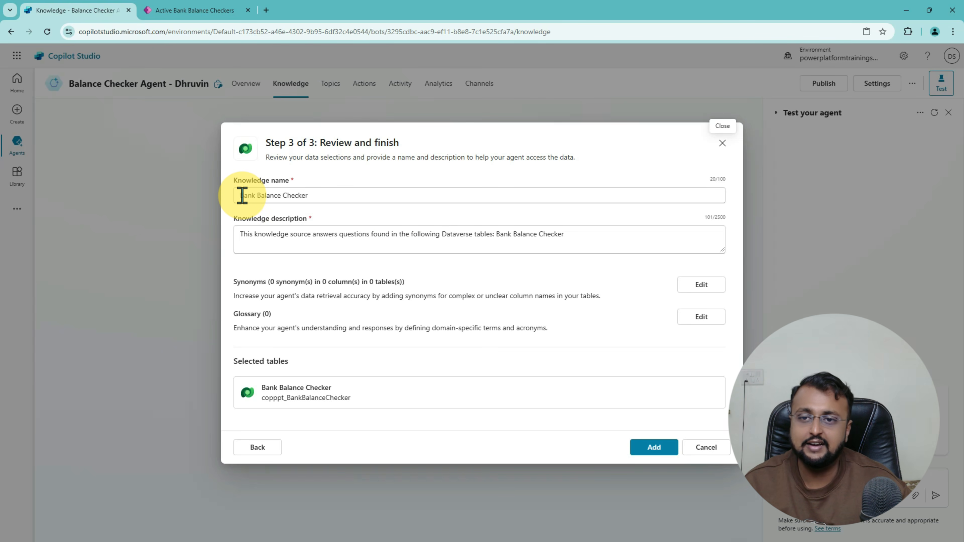
drag(239, 195, 319, 195)
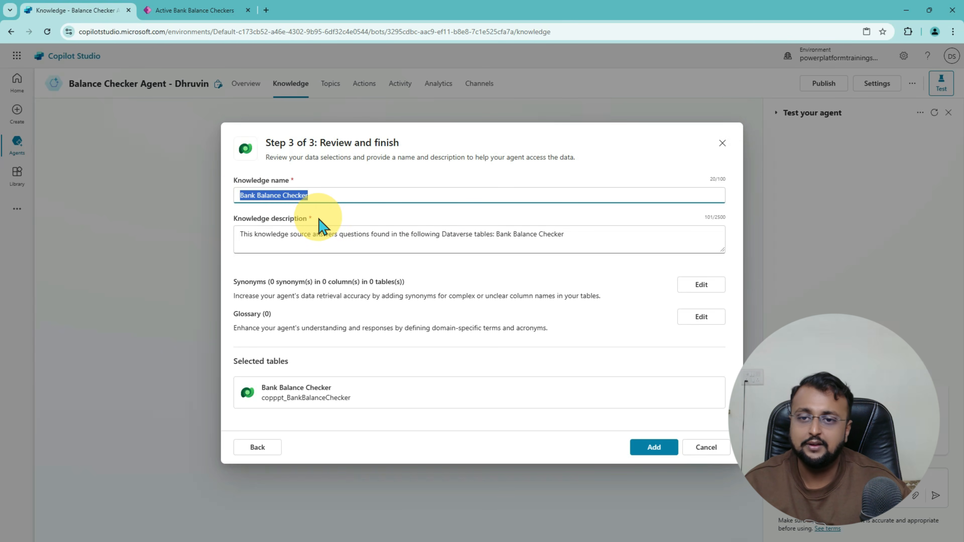
drag(247, 234, 583, 234)
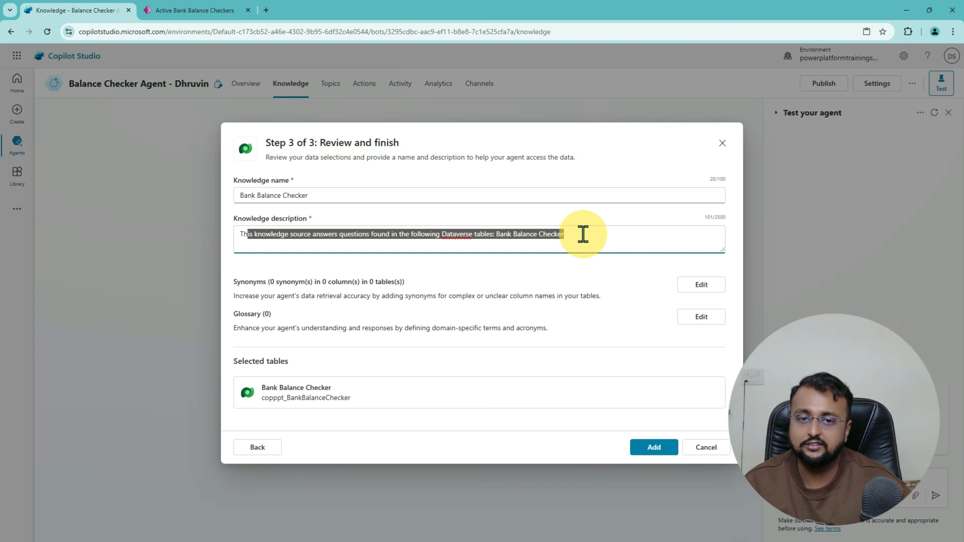
click(358, 236)
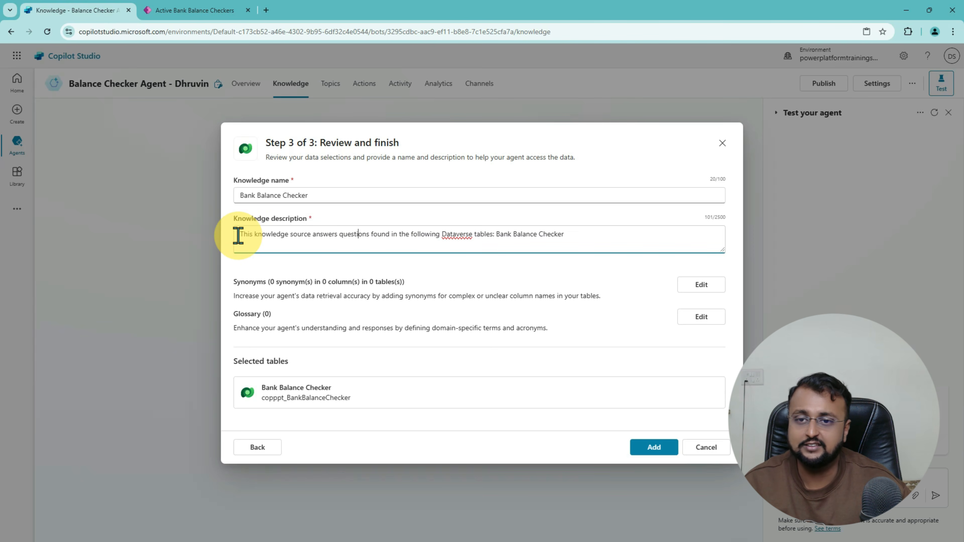
drag(238, 235, 576, 233)
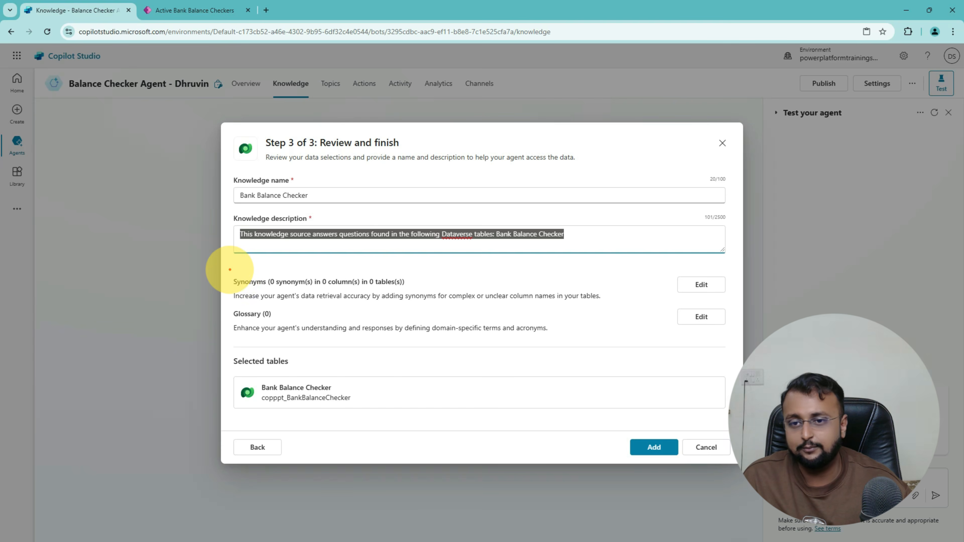
mouse_move(229, 269)
mouse_down()
mouse_move(351, 312)
mouse_move(736, 341)
mouse_up()
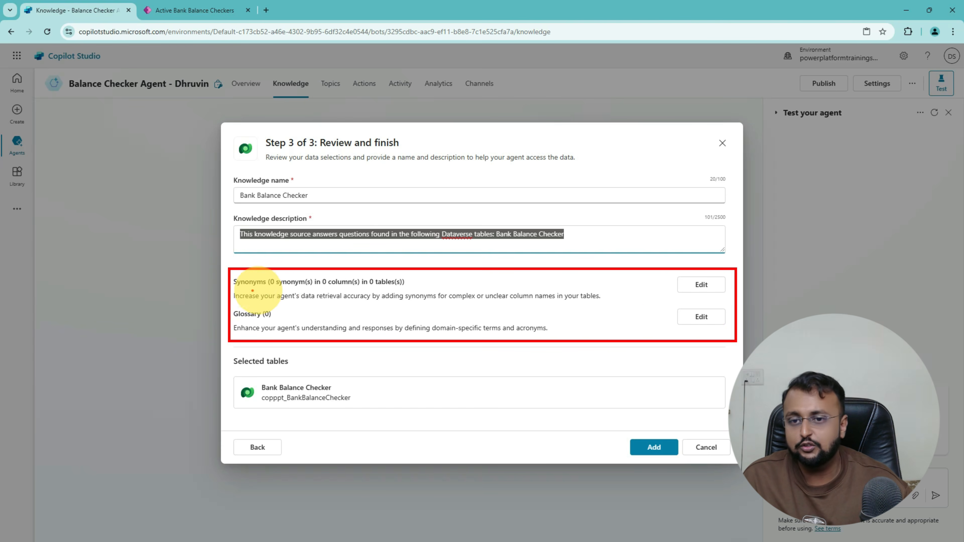
drag(251, 287, 380, 288)
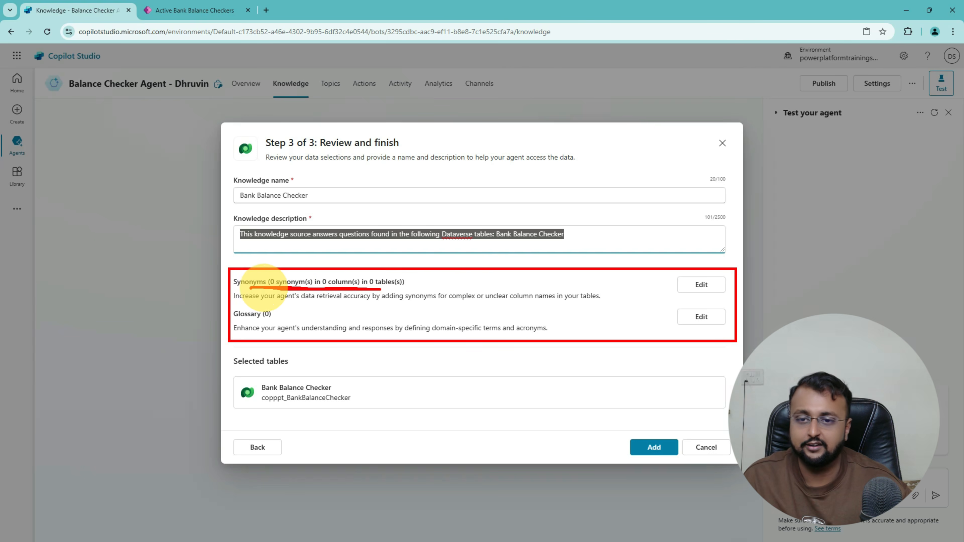
key(Escape)
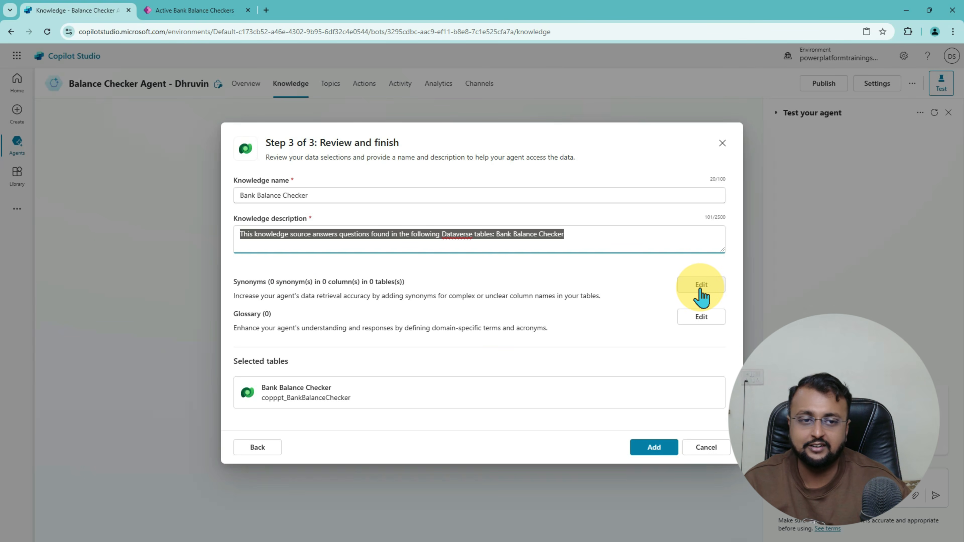
Step: Add 'account start date' as a synonym for the Account Opening Date column
click(699, 290)
scroll(336, 304, down, 3)
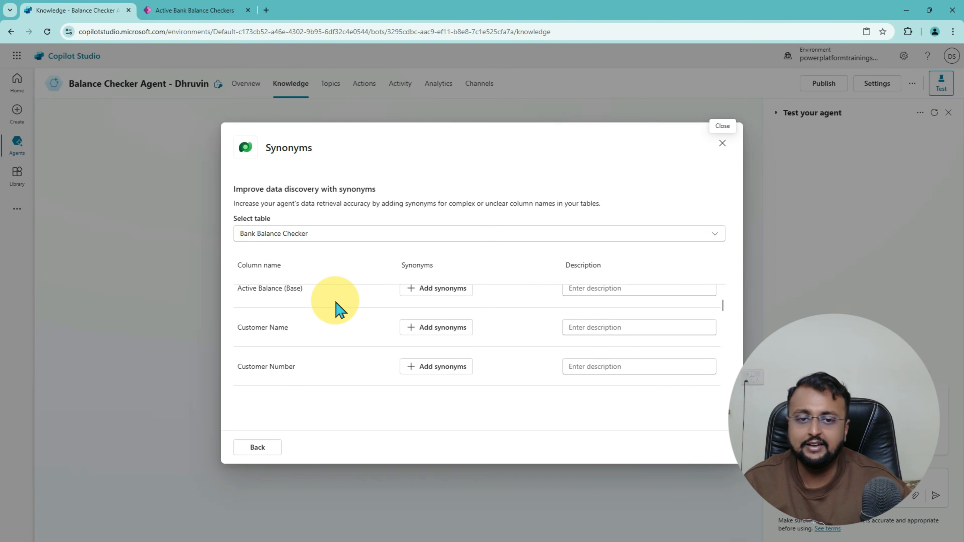
scroll(339, 310, down, 10)
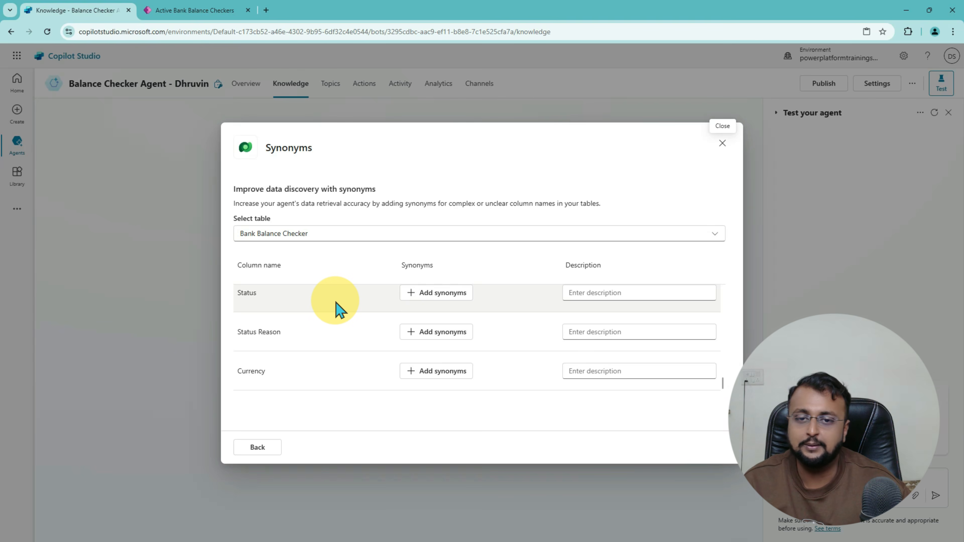
scroll(339, 310, up, 12)
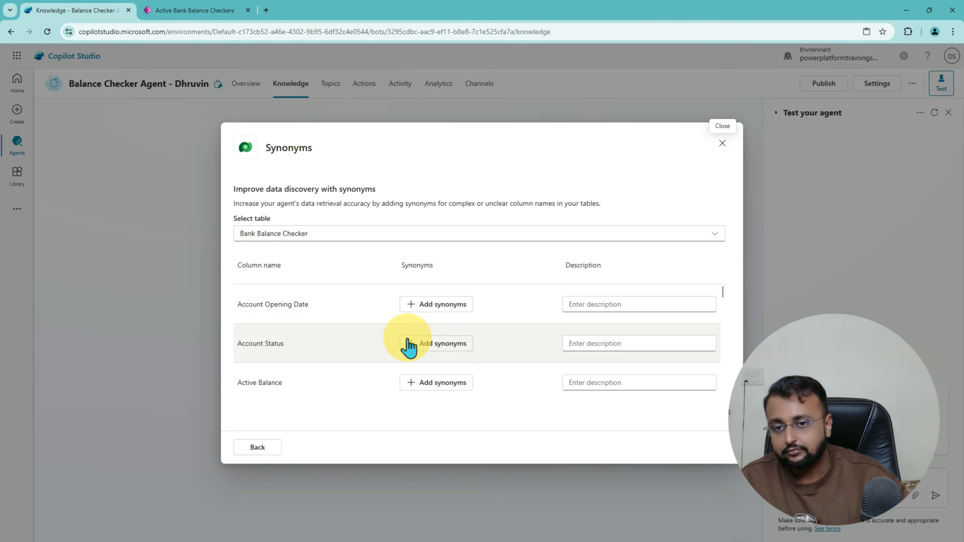
click(425, 310)
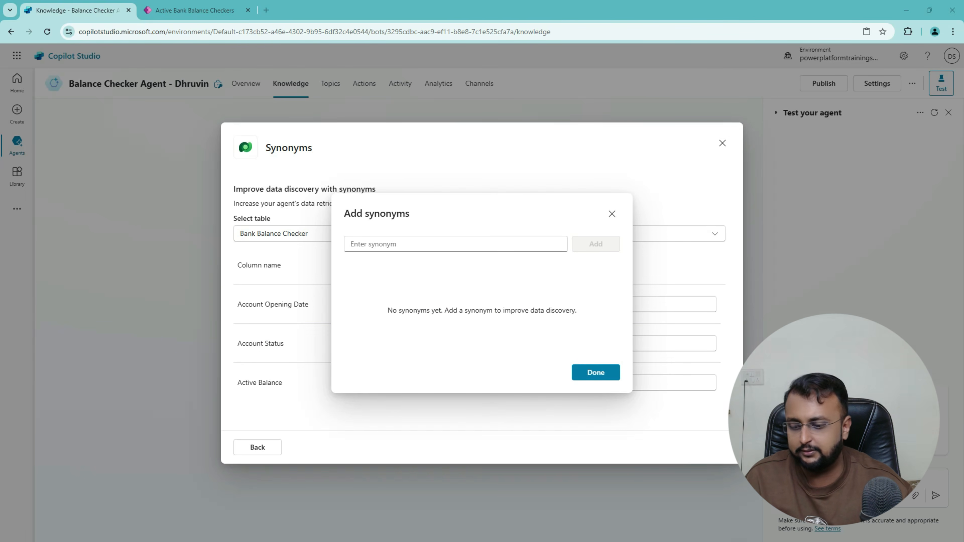
click(417, 243)
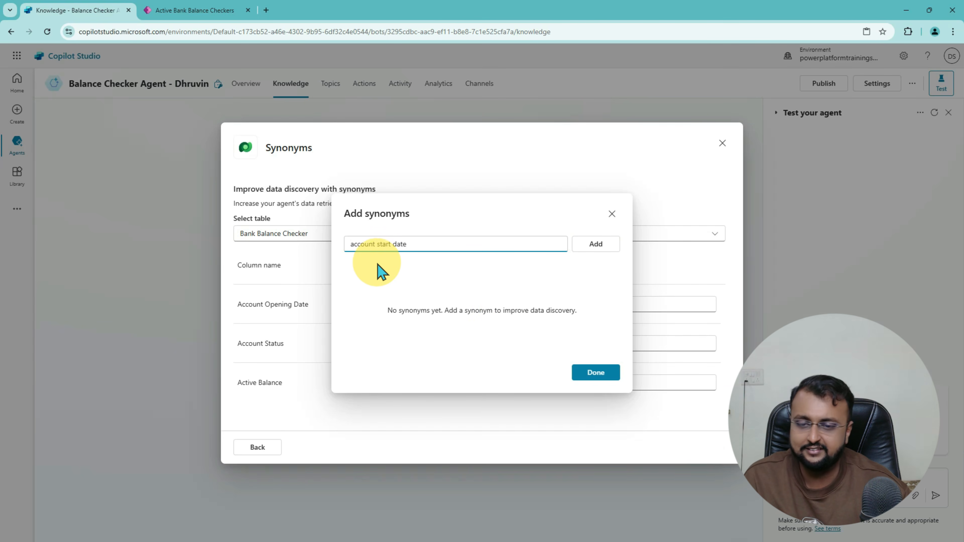
key(ctrl+2)
mouse_move(349, 257)
mouse_down()
mouse_move(325, 228)
mouse_move(408, 250)
mouse_up()
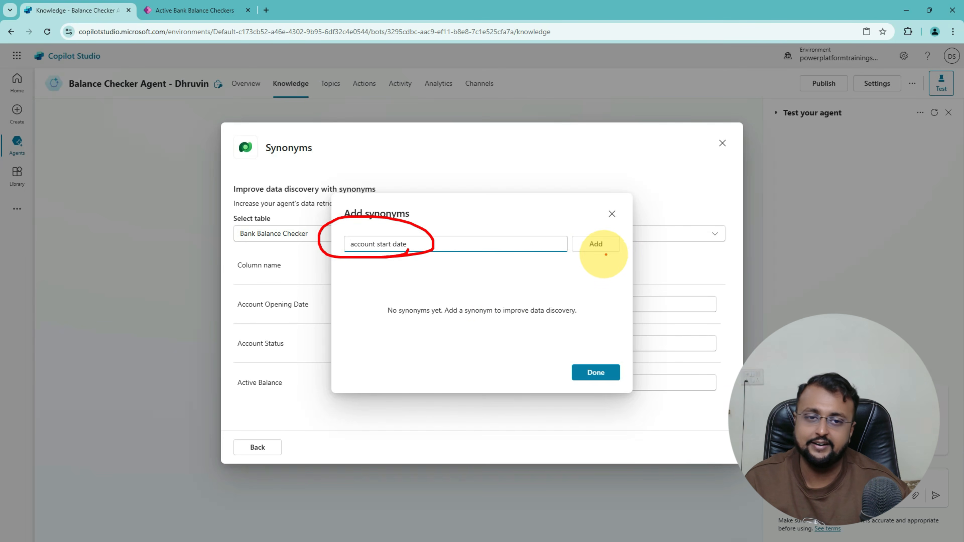
key(Escape)
click(593, 247)
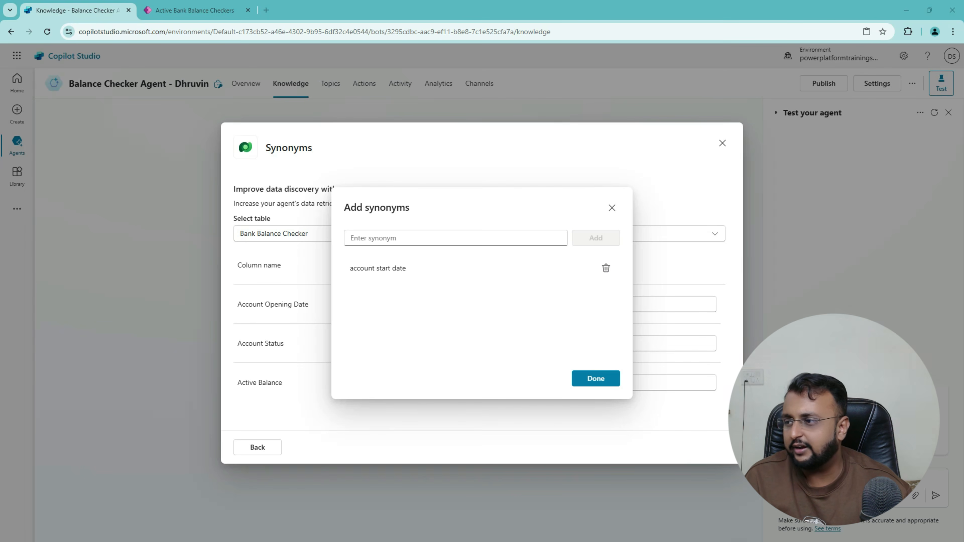
Step: Add 'account opening date' as a second synonym and confirm the synonyms
text(account opening date)
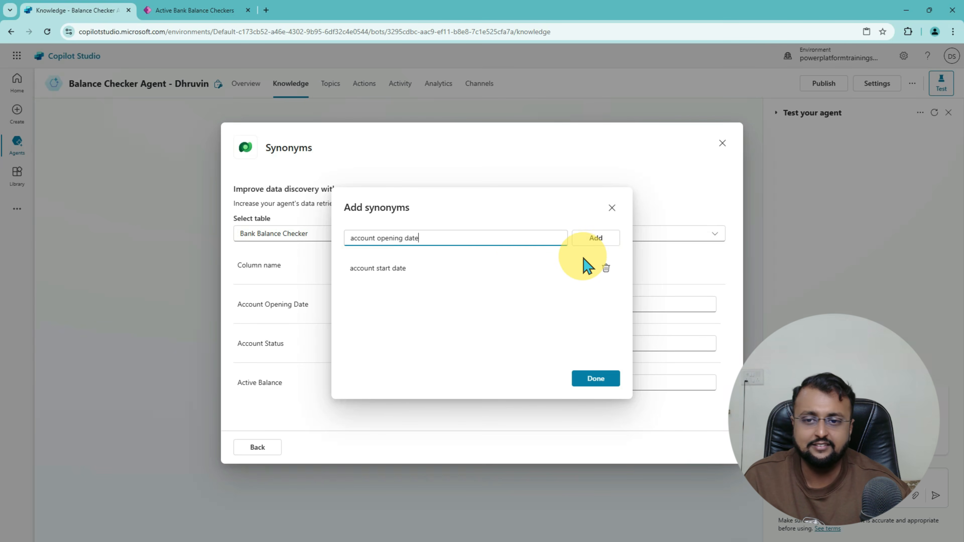
click(605, 242)
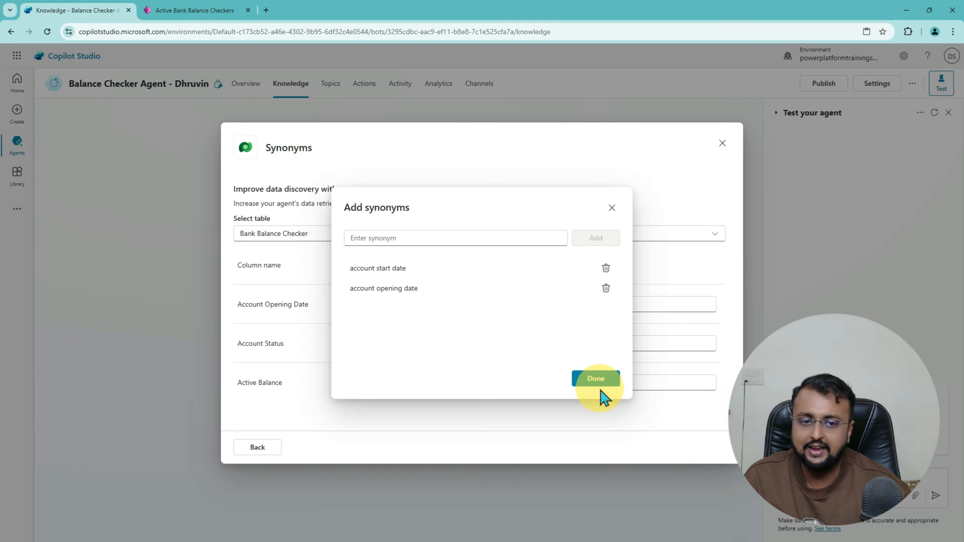
click(595, 379)
click(614, 304)
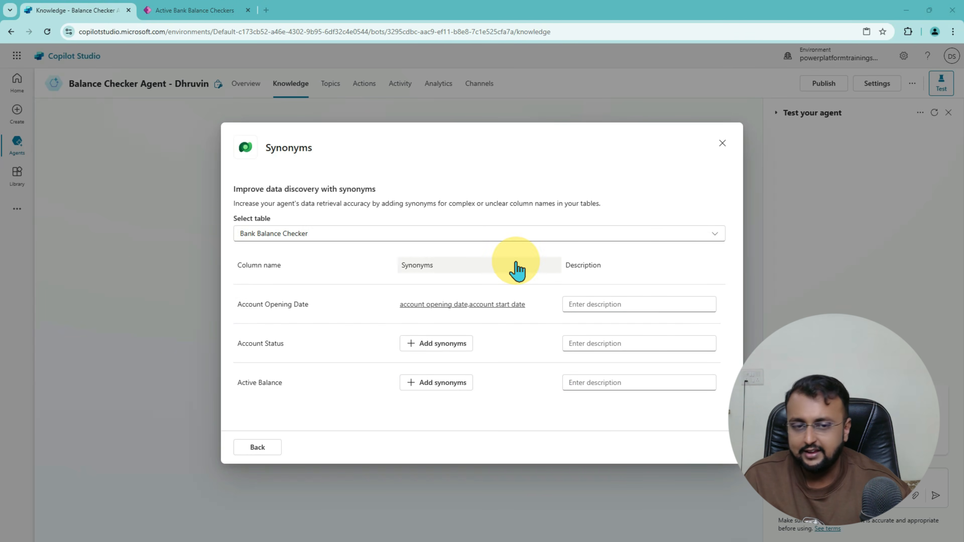
Step: Paste a description of when accounts open into the Account Opening Date description
click(607, 306)
key(ctrl+v)
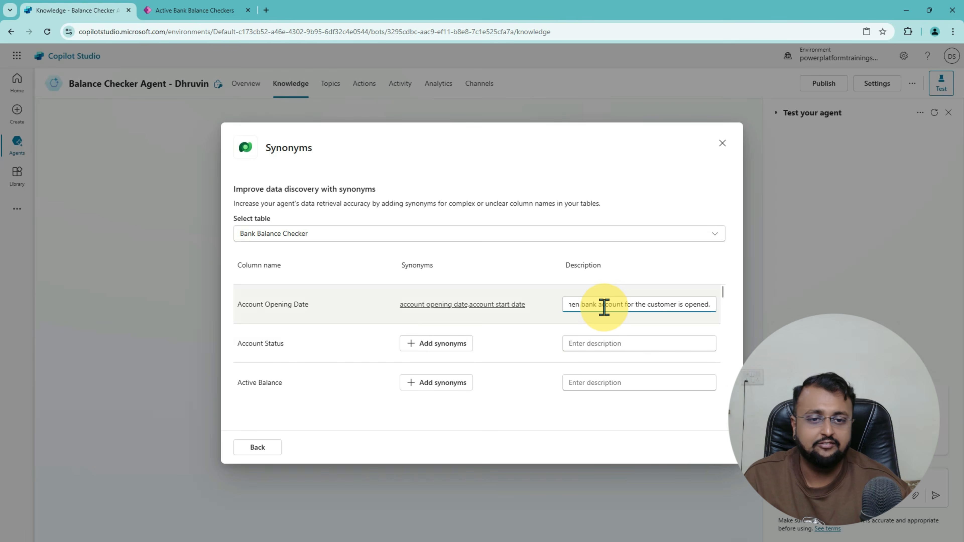
drag(600, 305, 510, 322)
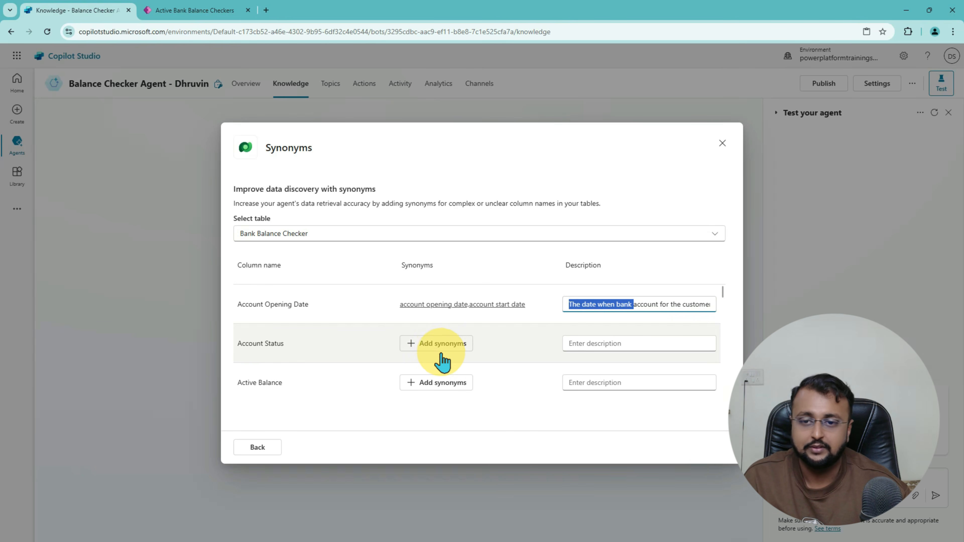
Step: Give Account Status the synonyms 'account is active or inactive' and 'active and inactive accounts'
click(438, 345)
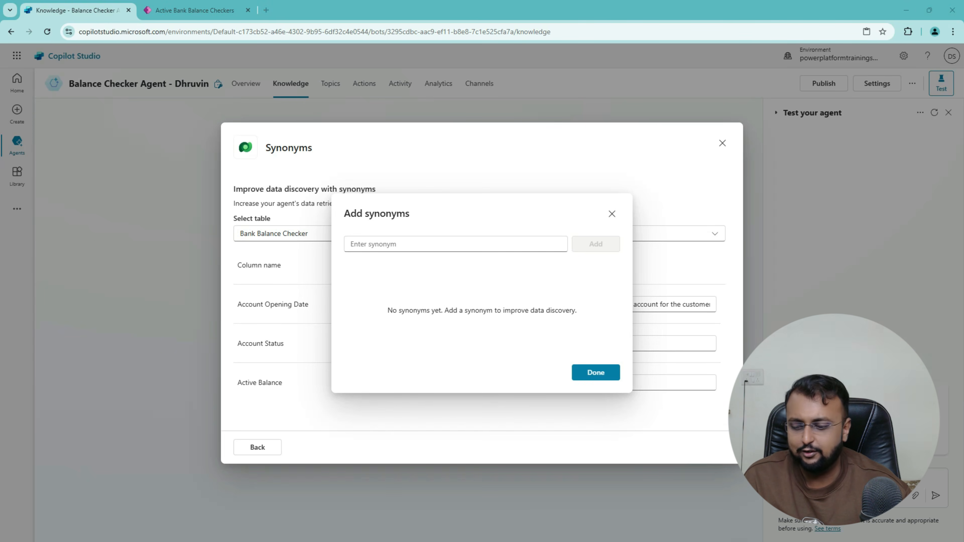
click(449, 239)
text(account is active or inactive)
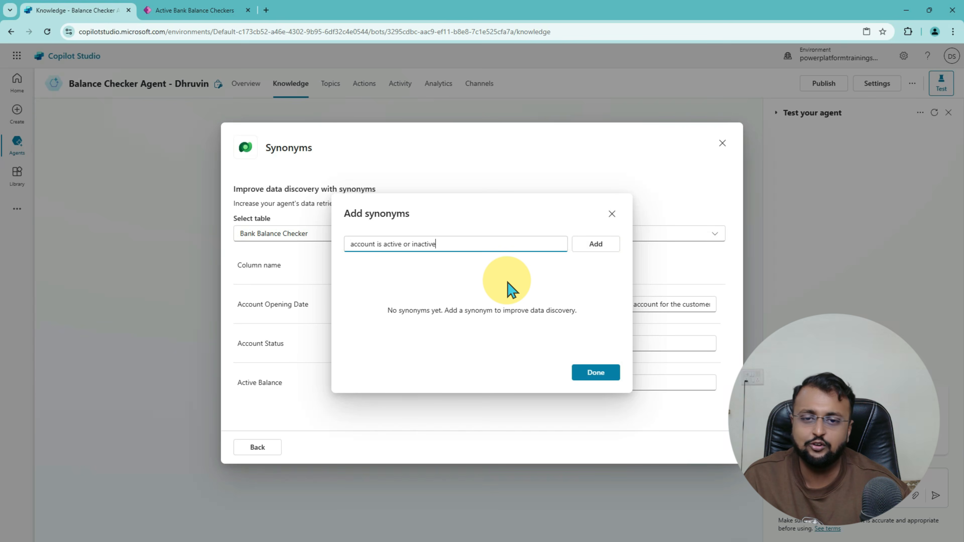
click(596, 244)
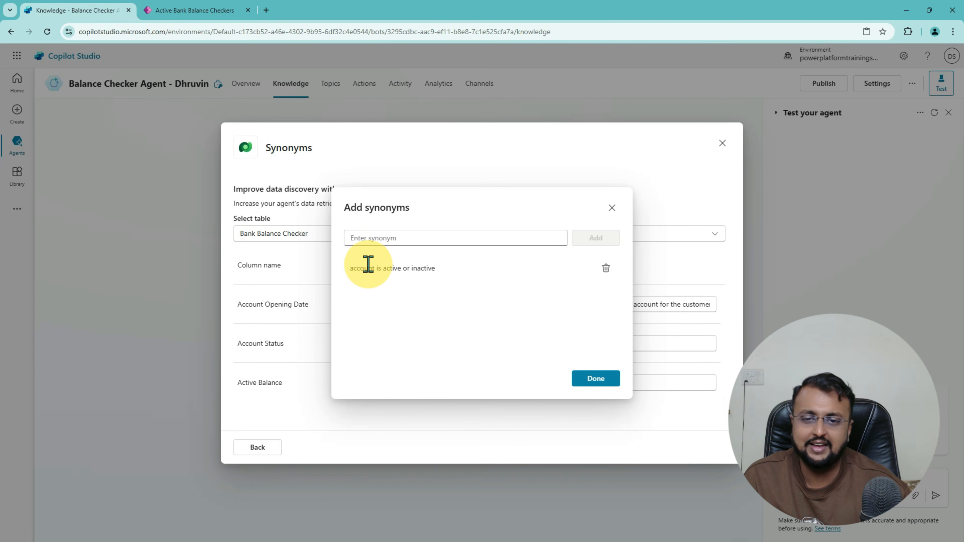
click(393, 238)
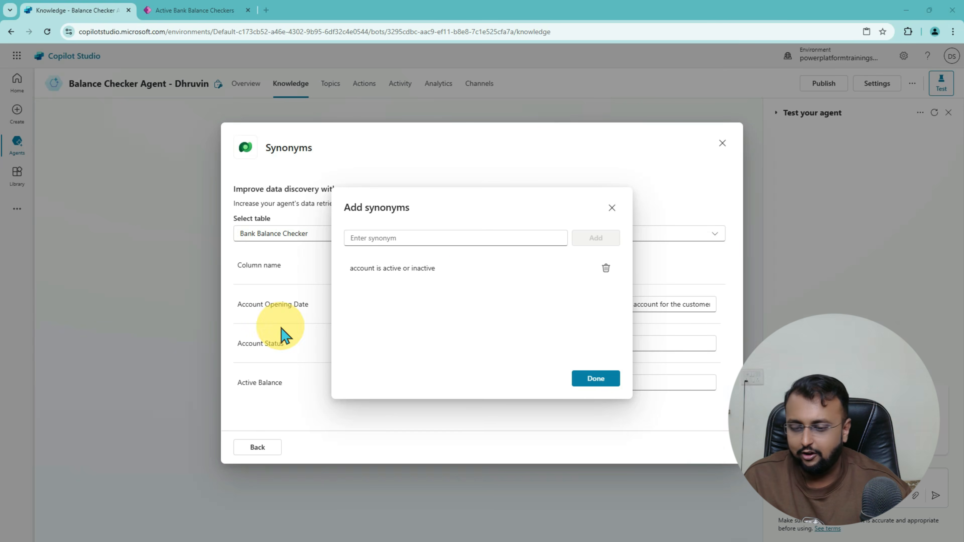
text(active and inactive accounts)
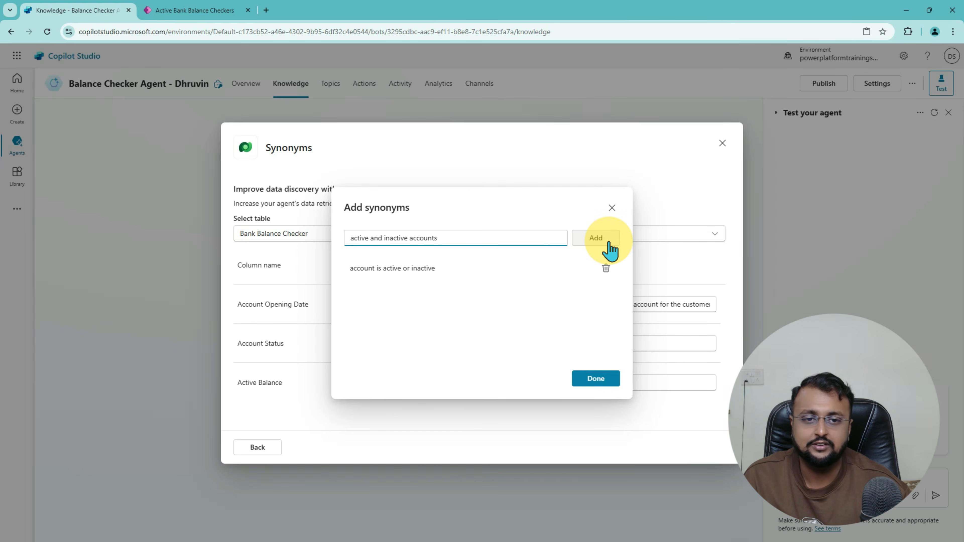
click(597, 239)
click(597, 380)
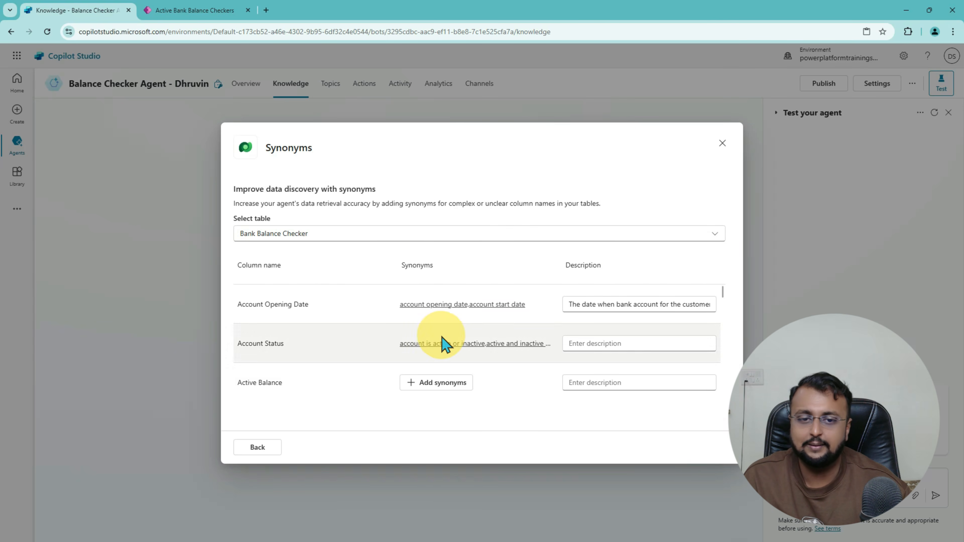
Step: Describe Account Status as whether the account is active or inactive
click(597, 343)
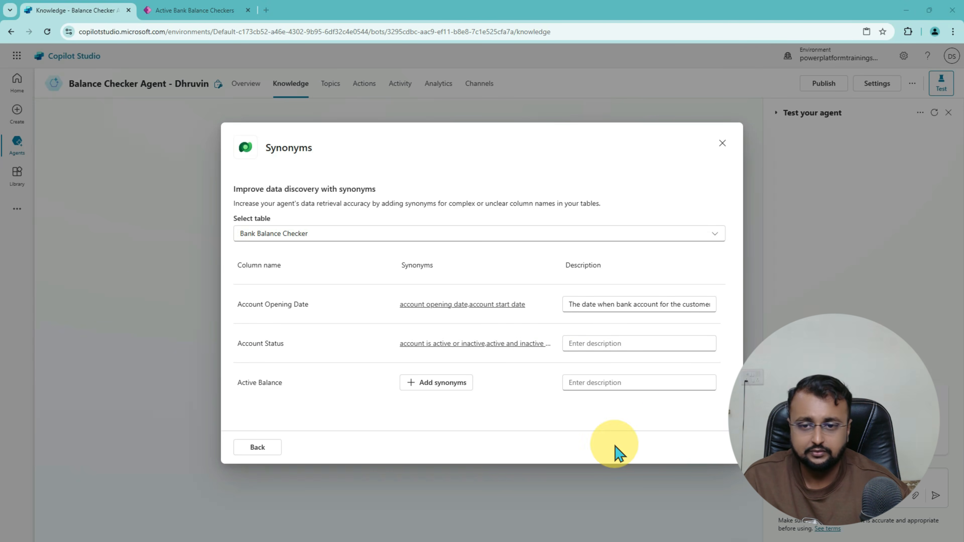
click(610, 344)
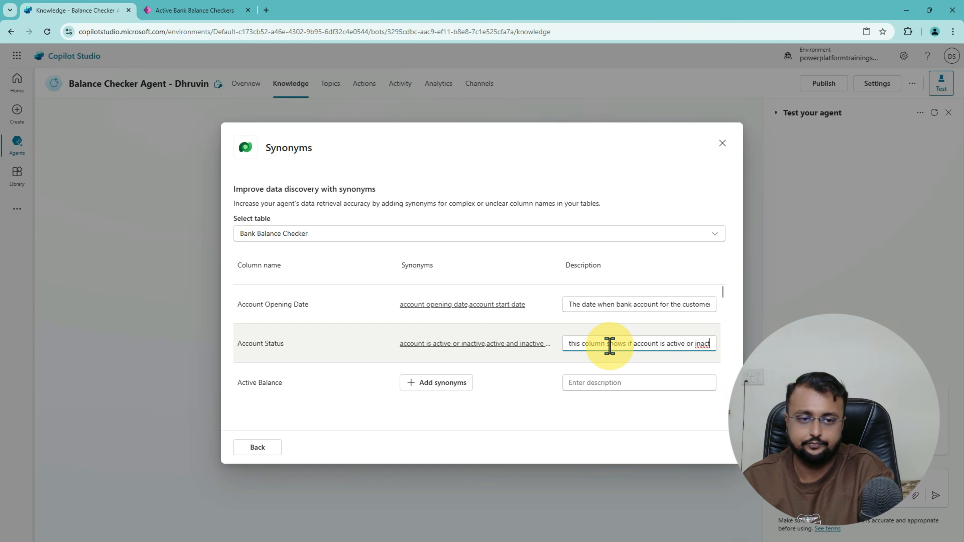
text(ive)
click(551, 406)
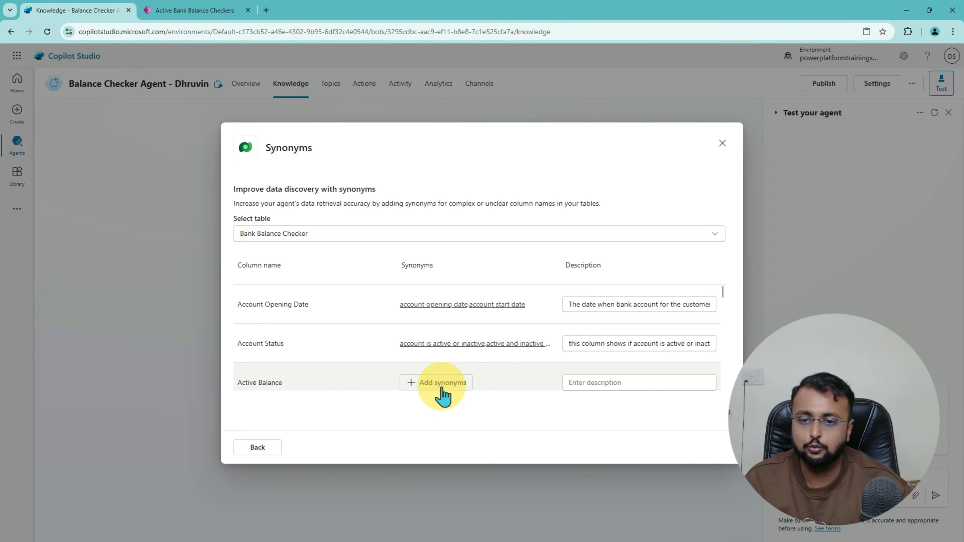
Step: Describe the Active Balance column as 'shows active bank balance'
scroll(433, 384, down, 2)
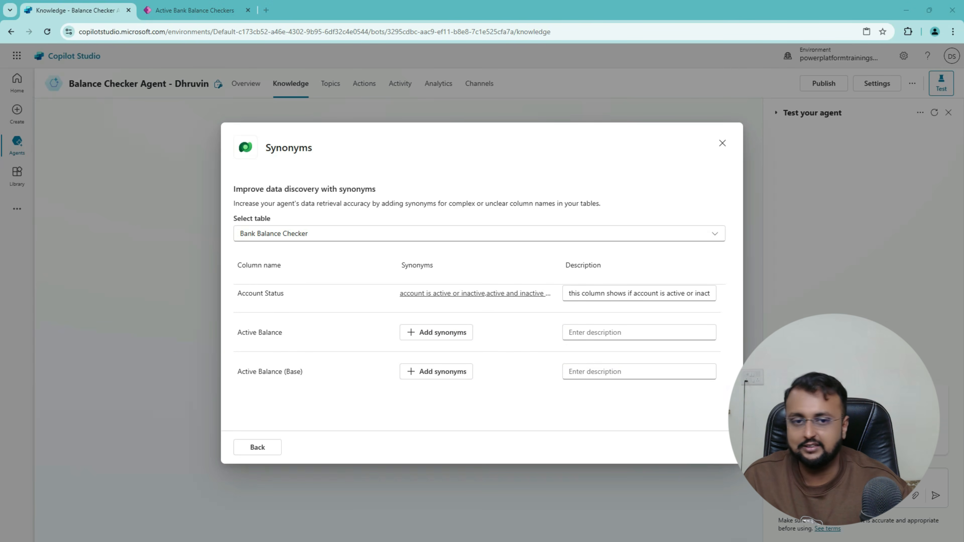
click(576, 329)
text(shows active bank balance)
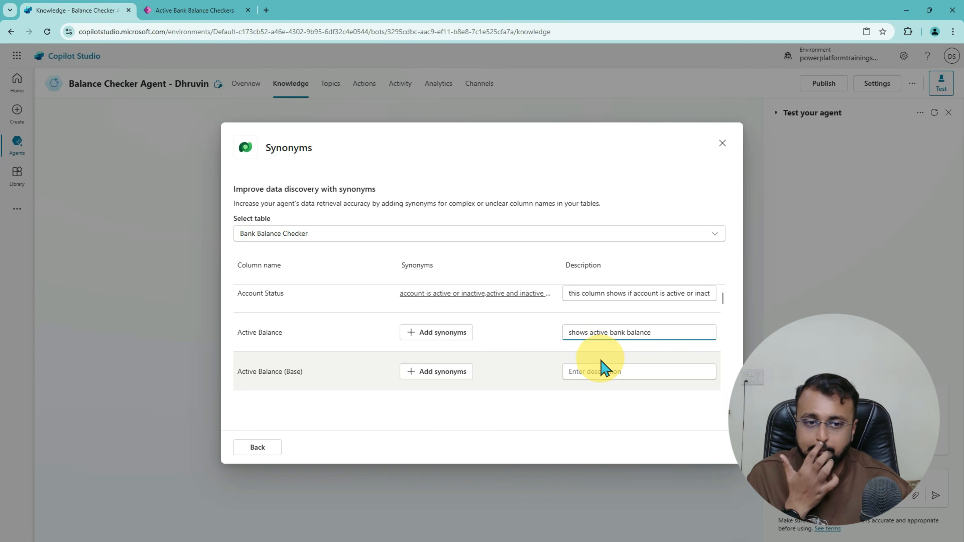
click(458, 397)
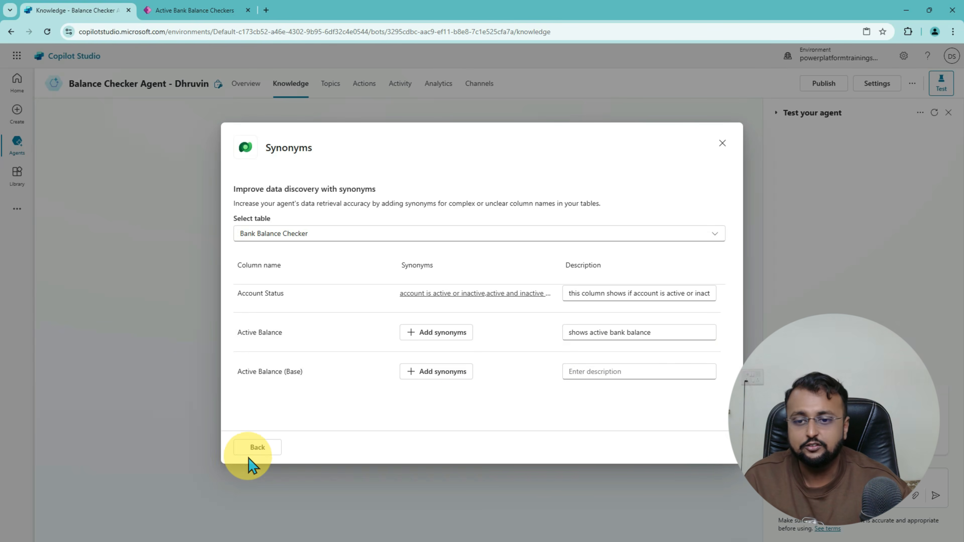
Step: Return to the review step showing 4 synonyms in 2 columns, then open the Glossary editor
click(265, 450)
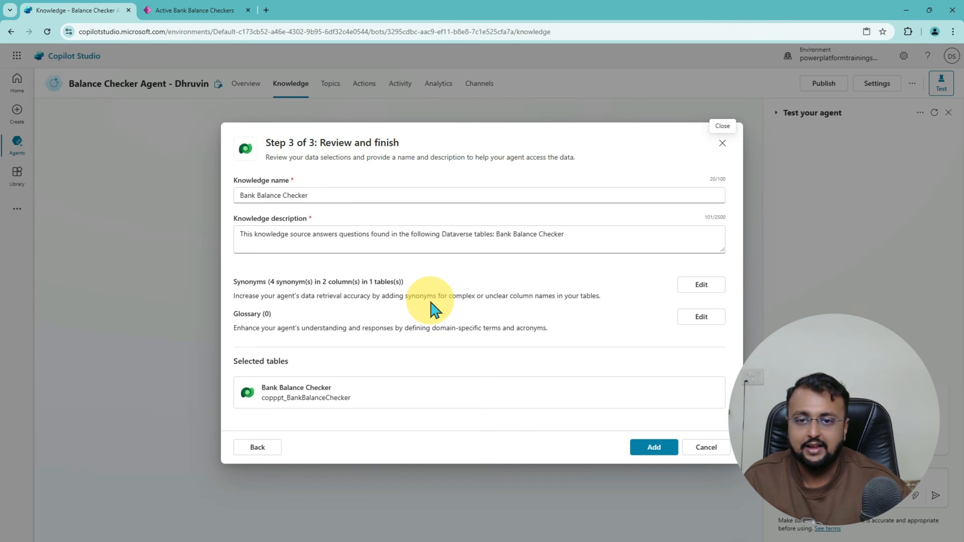
drag(270, 281, 410, 293)
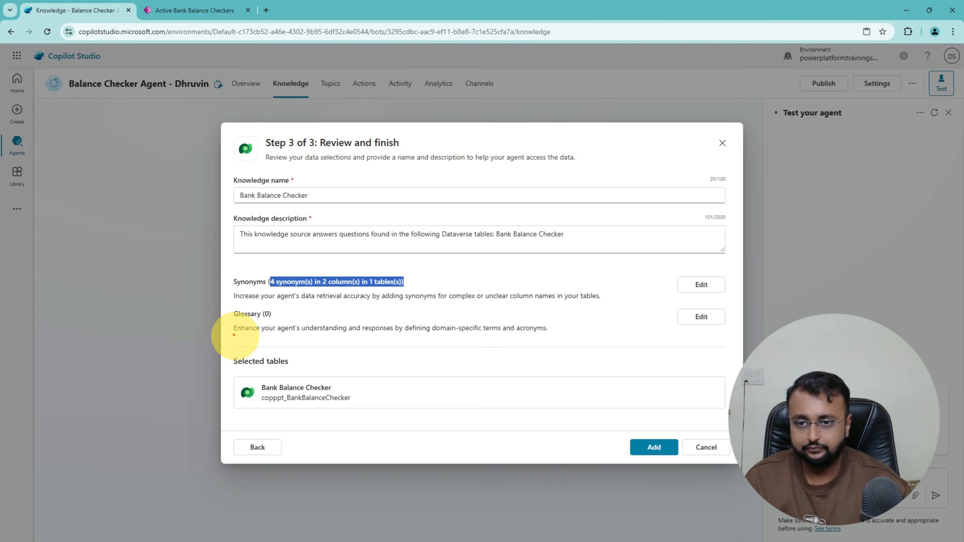
mouse_move(234, 335)
mouse_down()
mouse_move(533, 339)
mouse_move(579, 323)
mouse_move(440, 308)
mouse_move(243, 321)
mouse_move(288, 323)
mouse_up()
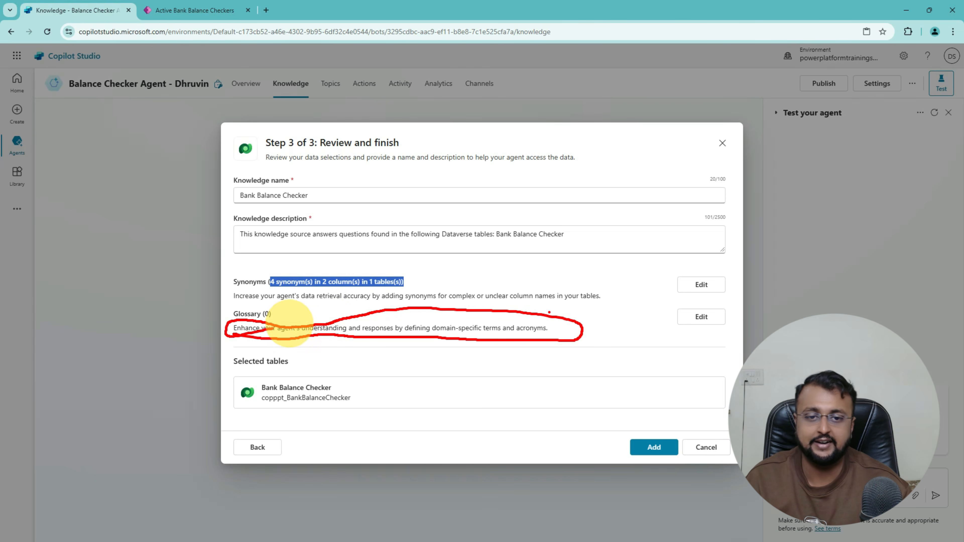
click(701, 317)
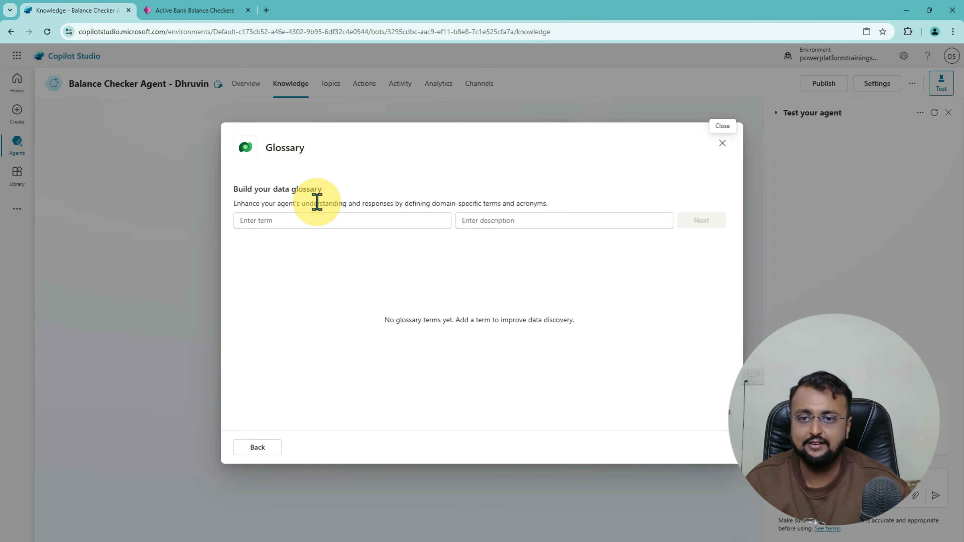
Step: Leave the glossary with no terms and go back to Step 3 of 3
click(316, 217)
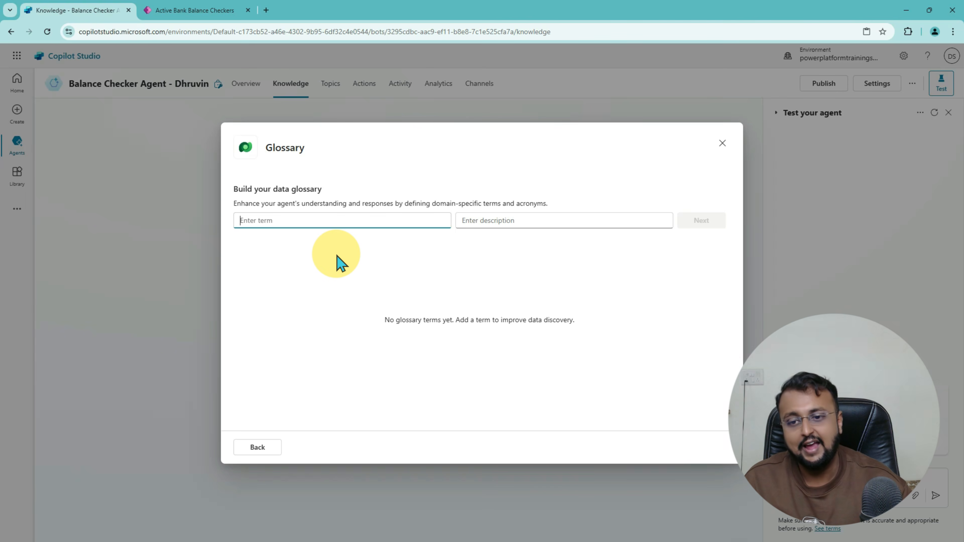
click(271, 448)
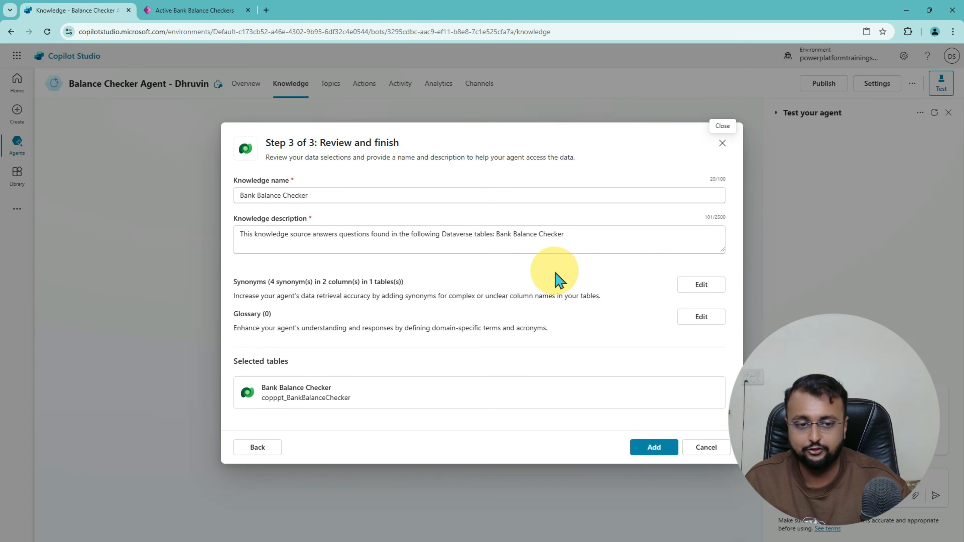
Step: Add the Bank Balance Checker Dataverse source and confirm it shows Ready in Knowledge
click(657, 448)
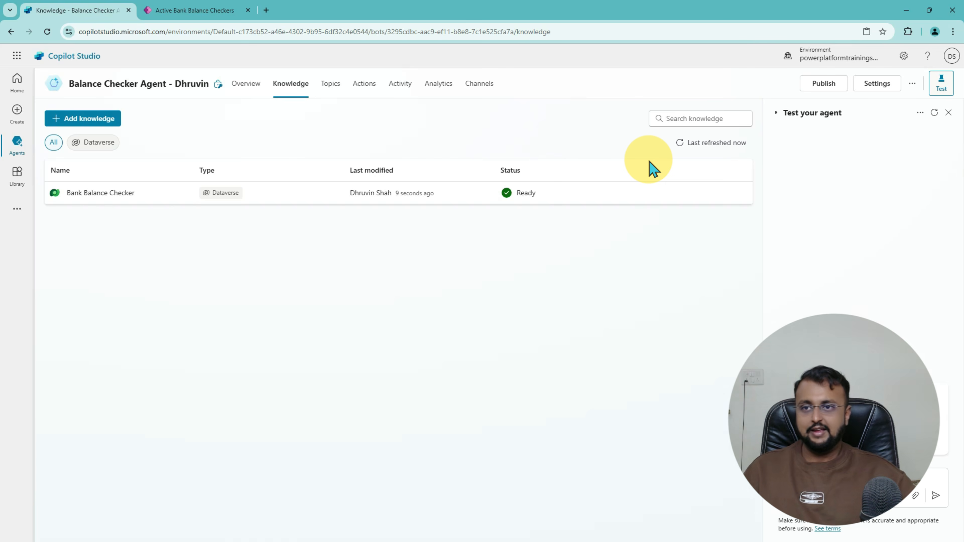
key(ctrl+2)
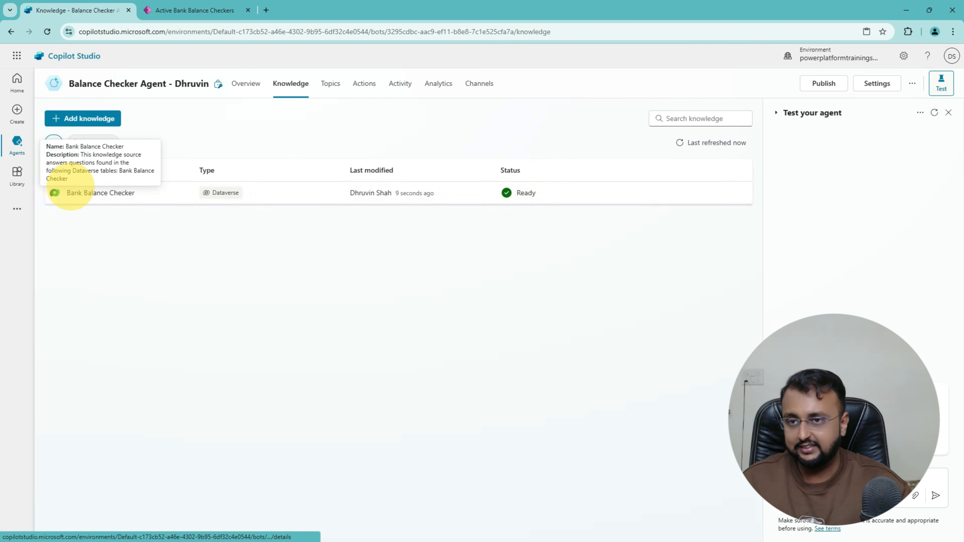
mouse_move(54, 208)
mouse_down()
mouse_move(444, 215)
mouse_move(633, 167)
mouse_move(491, 154)
mouse_up()
mouse_move(465, 246)
mouse_down()
mouse_move(475, 263)
mouse_move(536, 237)
mouse_move(511, 219)
mouse_up()
mouse_move(534, 181)
mouse_down()
mouse_move(501, 202)
mouse_move(510, 176)
mouse_move(516, 194)
mouse_move(475, 201)
mouse_up()
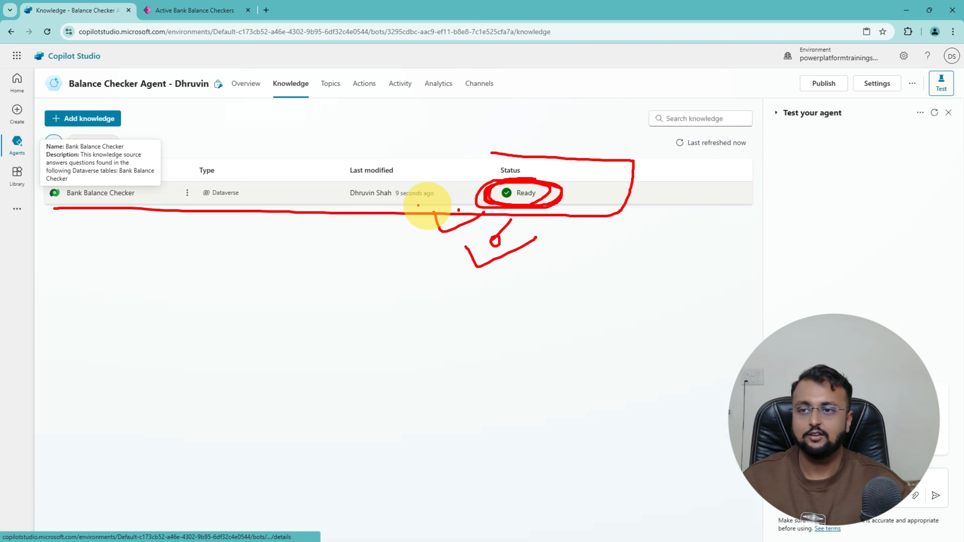
key(Escape)
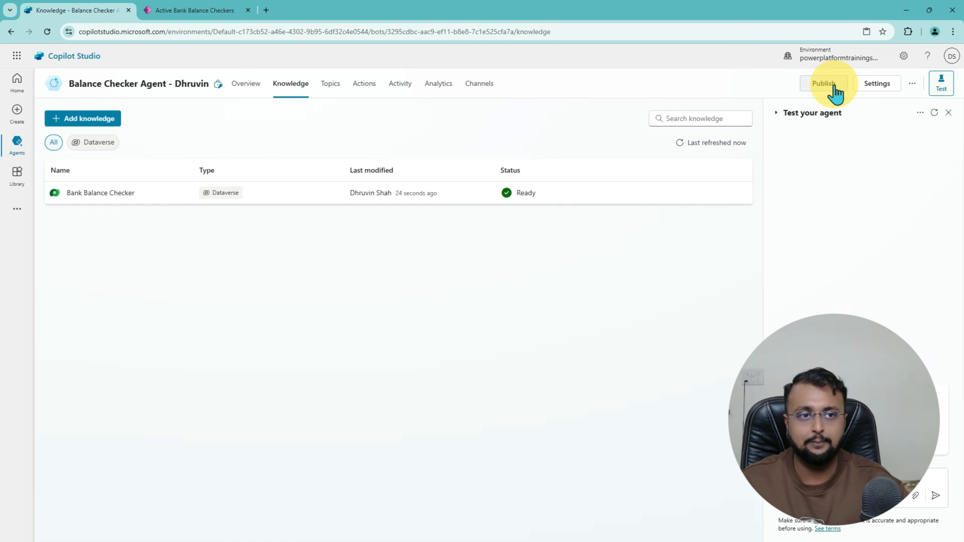
Step: Open the Conversational boosting system topic and its Create generative answers data-source properties
click(330, 91)
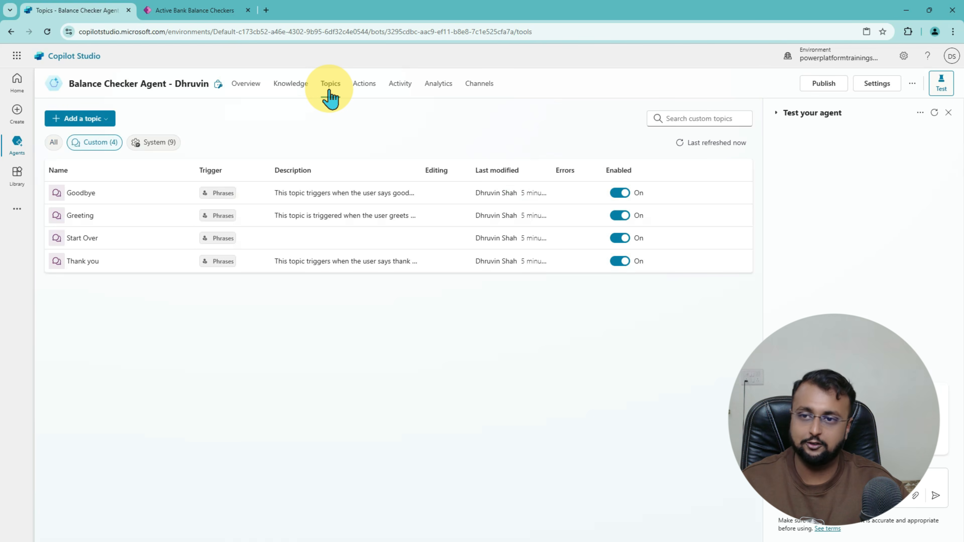
key(ctrl+2)
mouse_move(132, 155)
mouse_down()
mouse_move(183, 146)
mouse_move(131, 154)
mouse_move(168, 162)
mouse_up()
key(Escape)
click(164, 145)
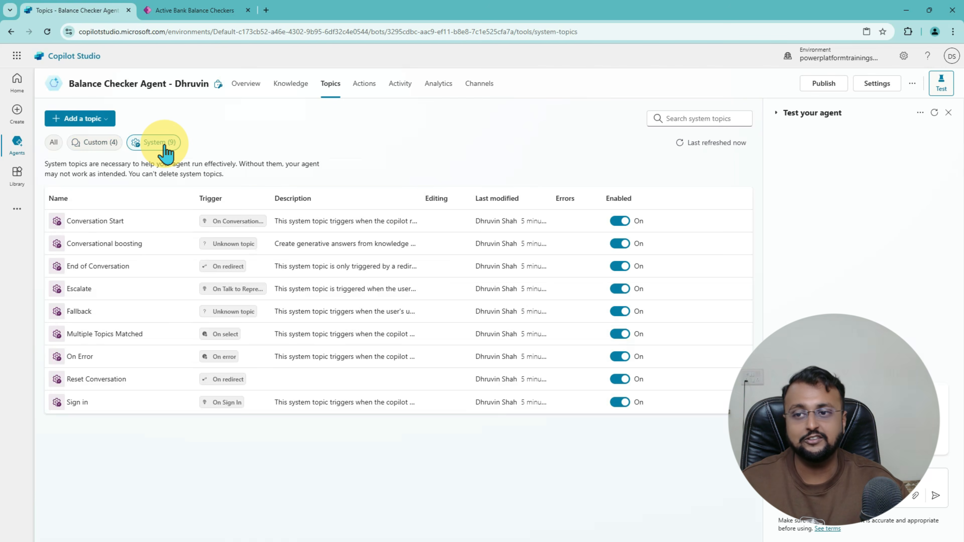
click(117, 246)
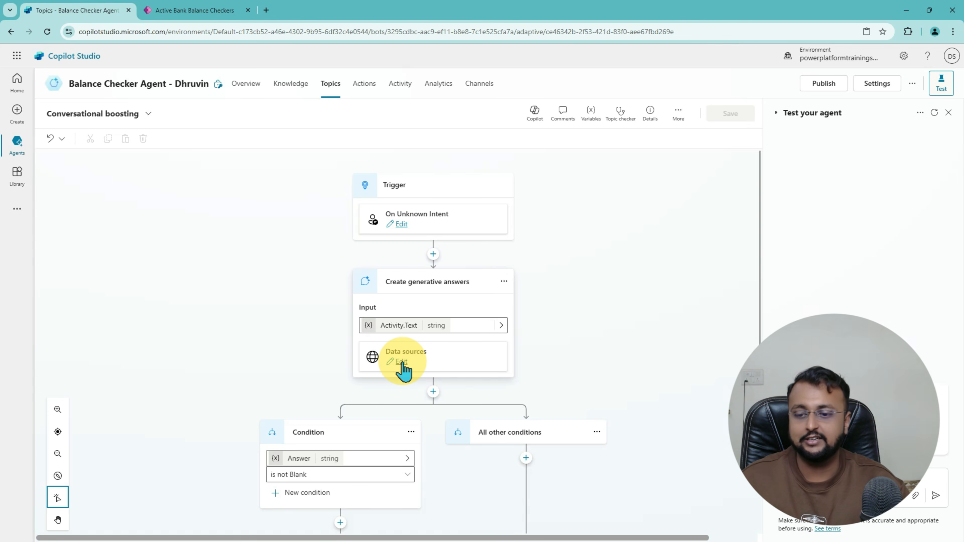
mouse_move(361, 371)
mouse_down()
mouse_move(478, 344)
mouse_move(460, 378)
mouse_up()
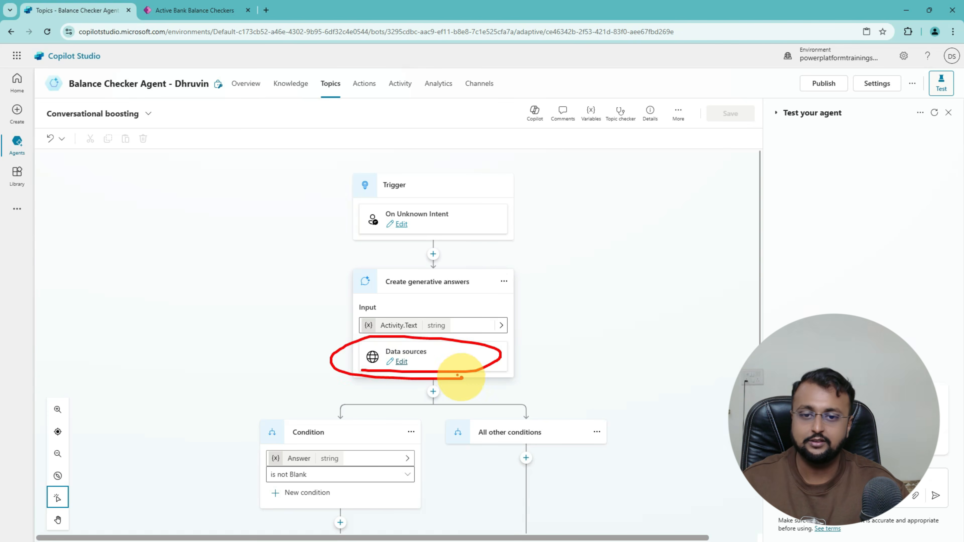
key(Escape)
click(404, 364)
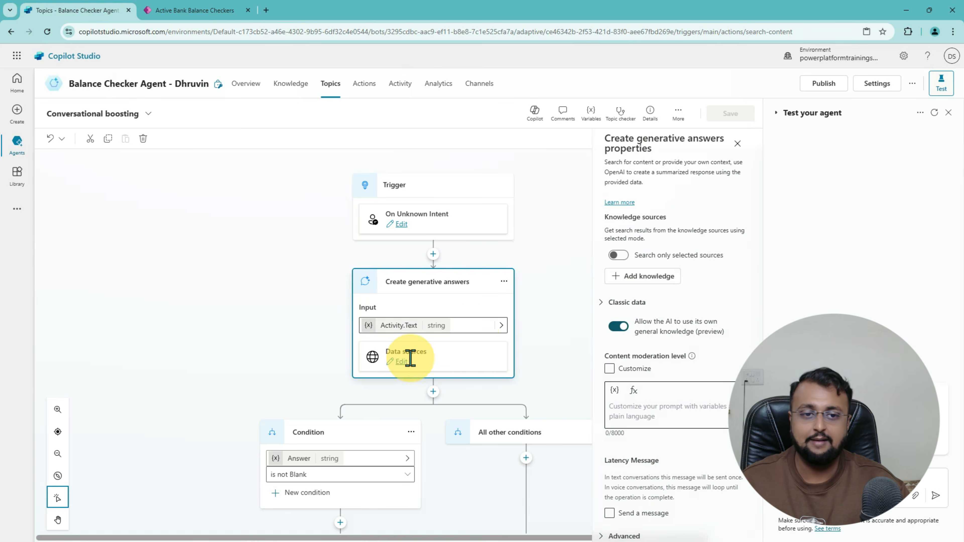
Step: Search only Bank Balance Checker with general knowledge off, save the topic, and start publishing
click(619, 255)
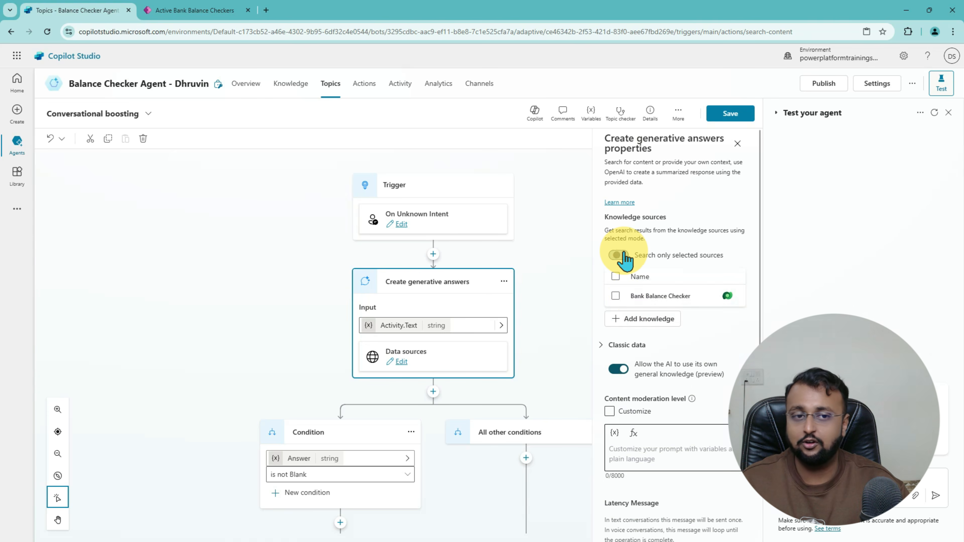
click(616, 296)
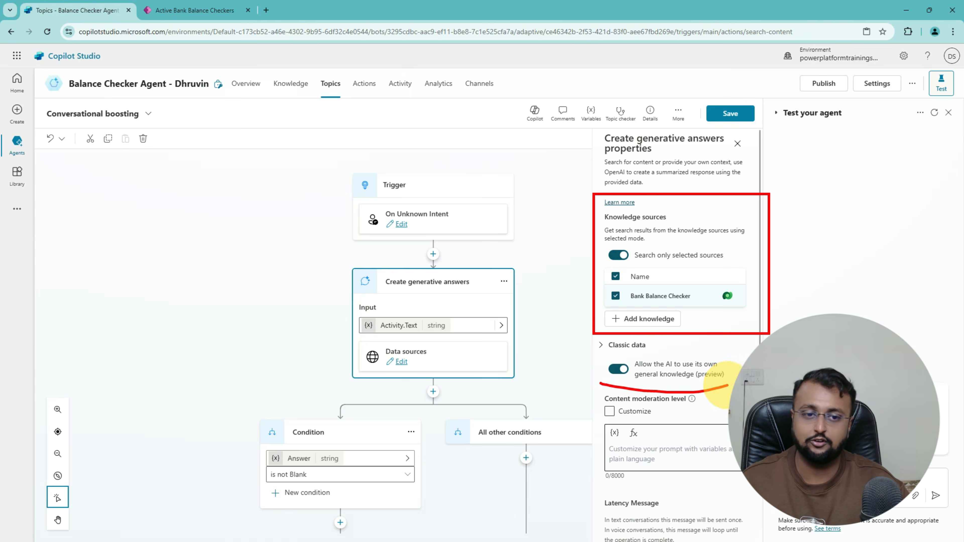
click(619, 369)
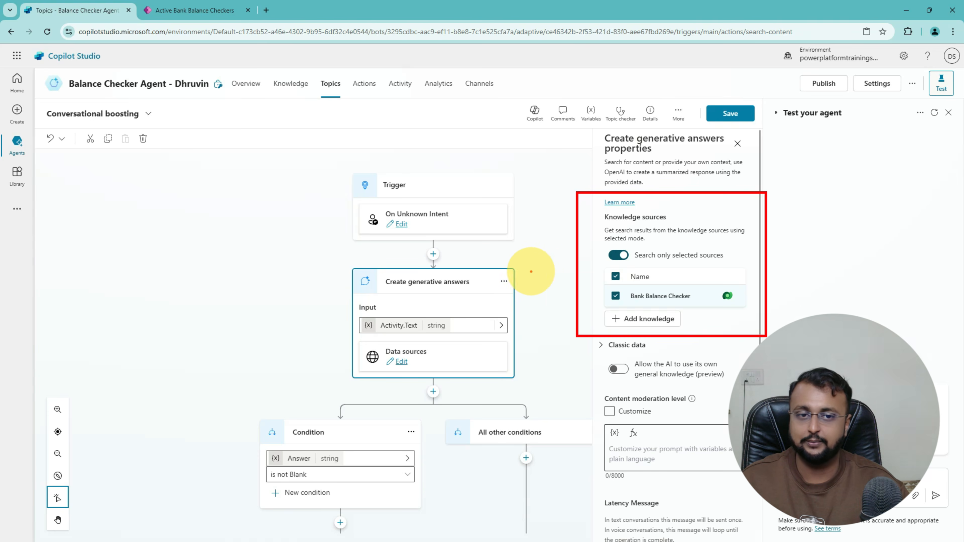
click(731, 114)
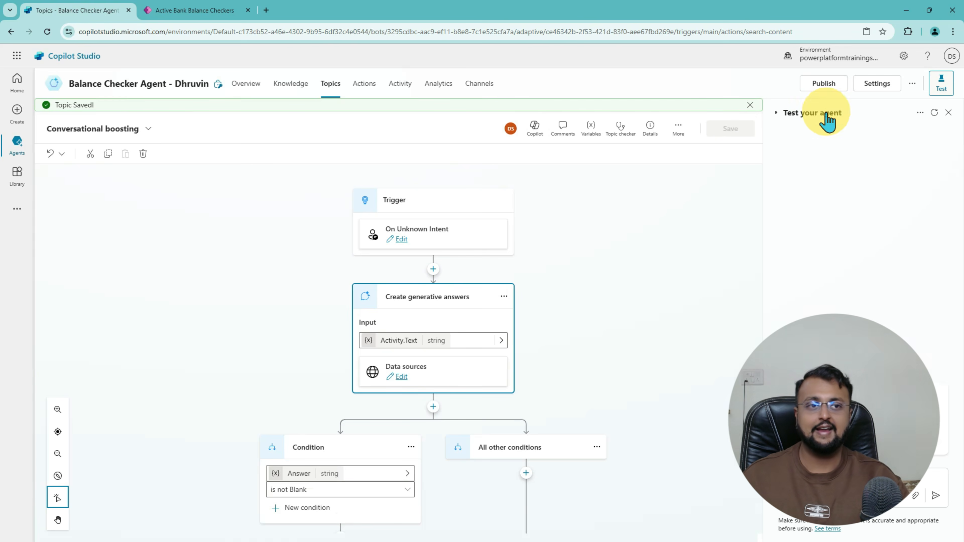
click(823, 86)
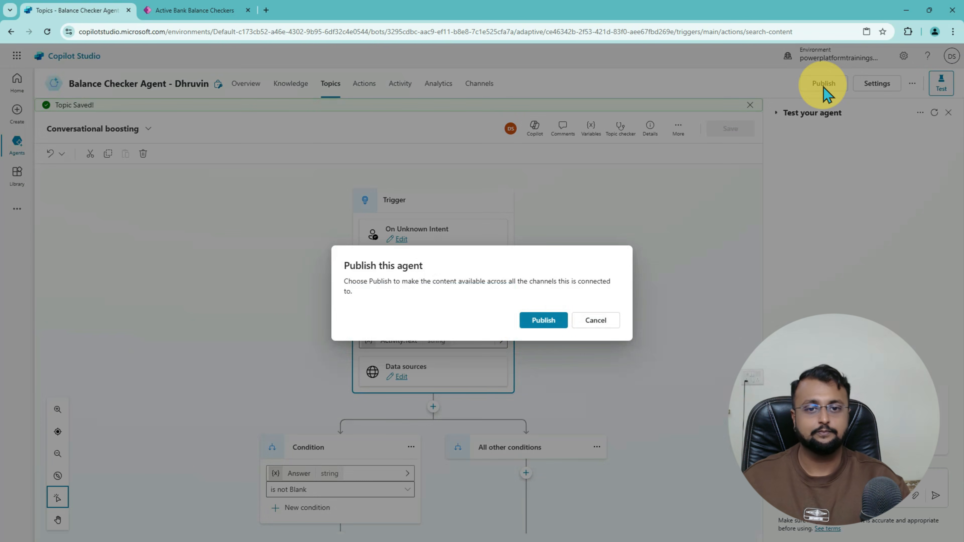
Step: Confirm publishing the Balance Checker Agent and place the cursor in the test chat
click(543, 320)
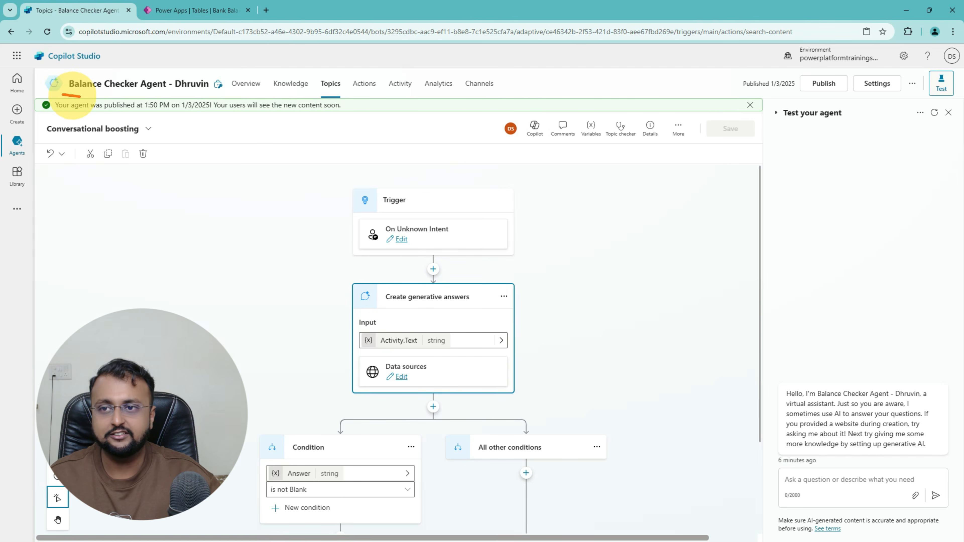
mouse_move(81, 96)
mouse_down()
mouse_move(235, 89)
mouse_move(83, 83)
mouse_move(145, 98)
mouse_up()
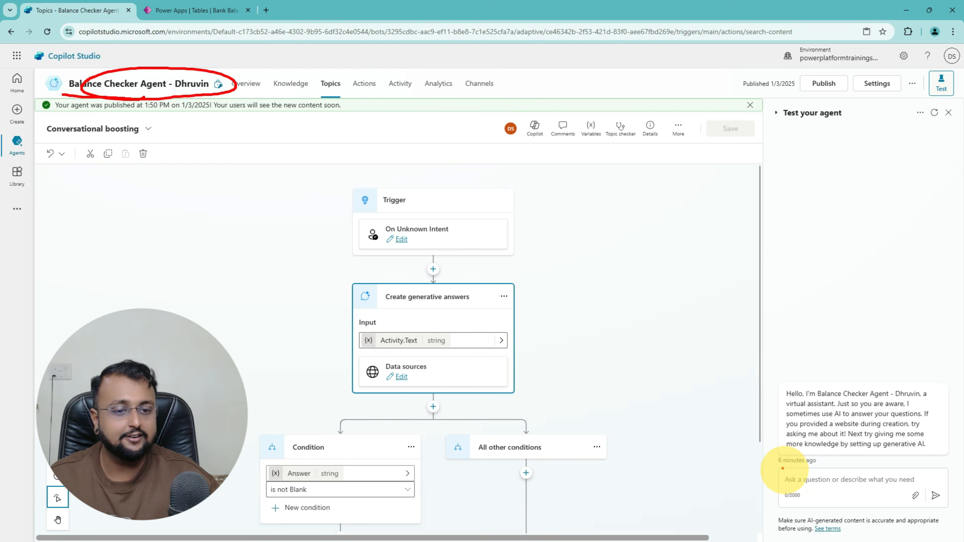
mouse_move(783, 468)
mouse_down()
mouse_move(907, 468)
mouse_move(949, 494)
mouse_move(784, 513)
mouse_move(781, 457)
mouse_up()
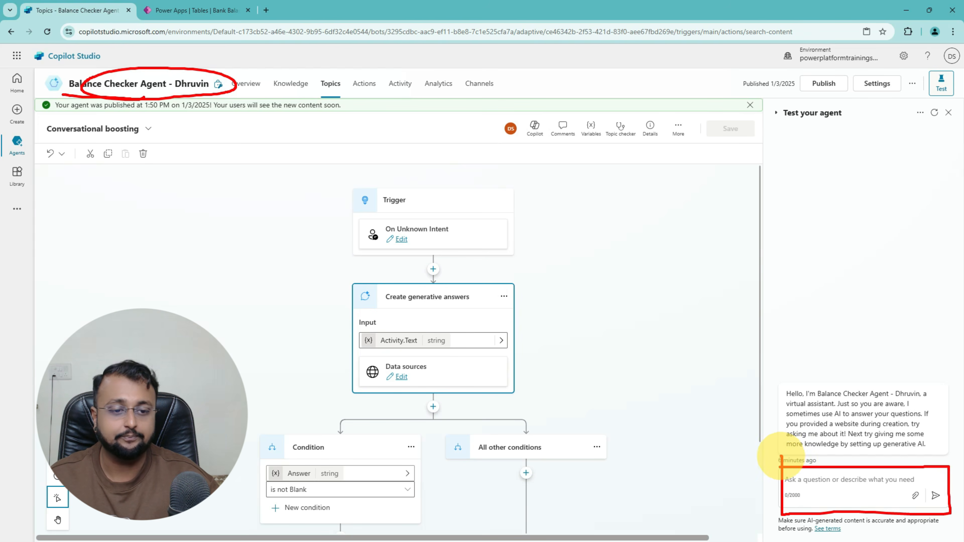
key(Escape)
click(845, 482)
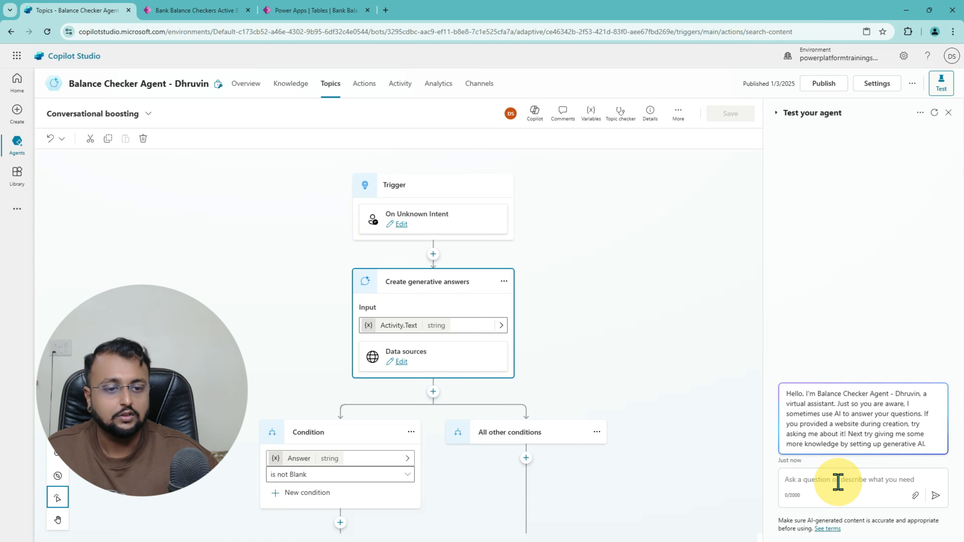
Step: Ask 'how many total accounts?' and verify the answer 55 against the referenced table's records
click(842, 494)
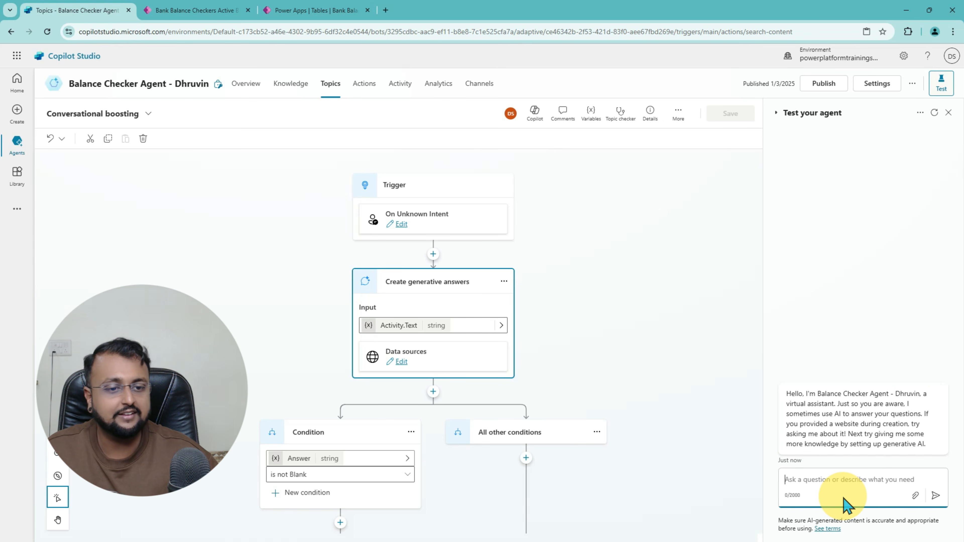
click(936, 496)
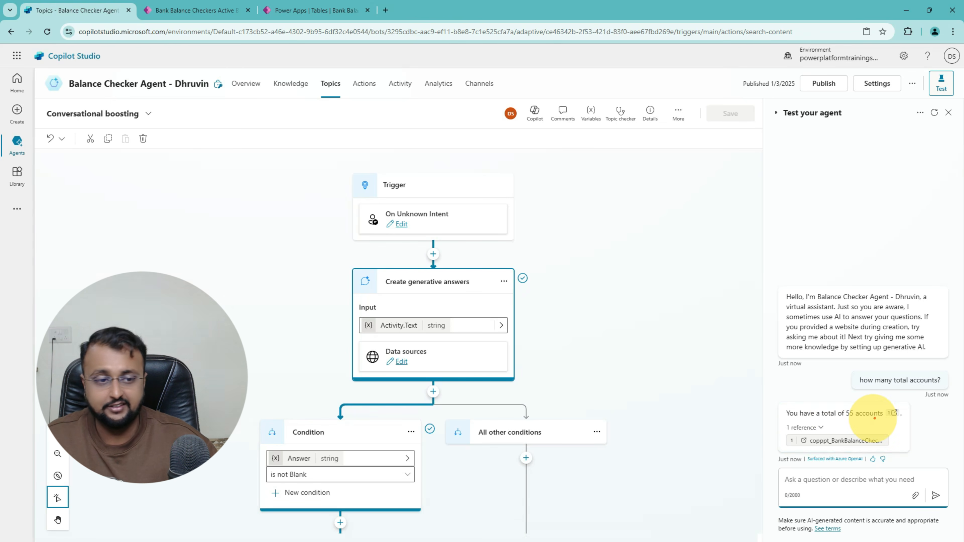
drag(823, 422, 871, 420)
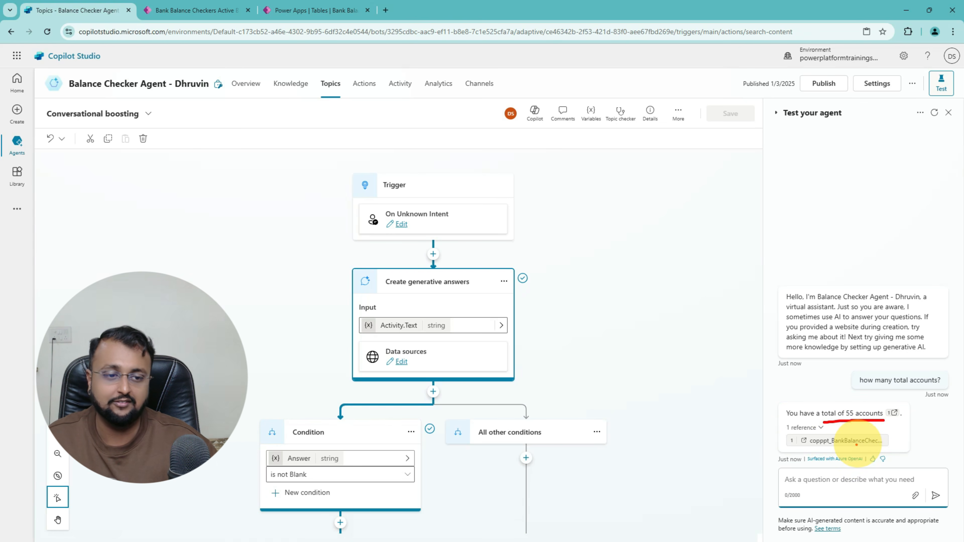
click(846, 441)
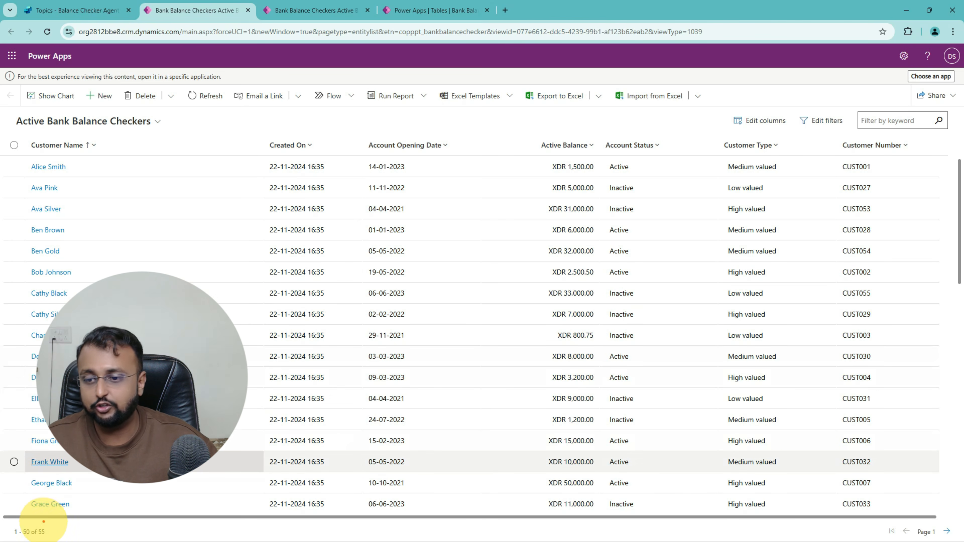
mouse_move(37, 541)
mouse_down()
mouse_move(47, 518)
mouse_move(52, 535)
mouse_up()
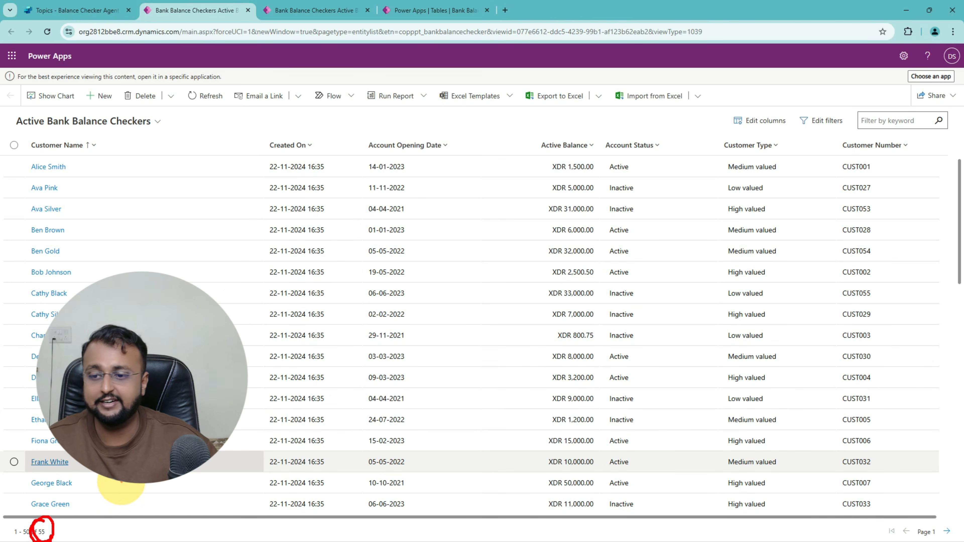
mouse_move(135, 481)
mouse_down()
mouse_move(72, 527)
mouse_move(95, 531)
mouse_up()
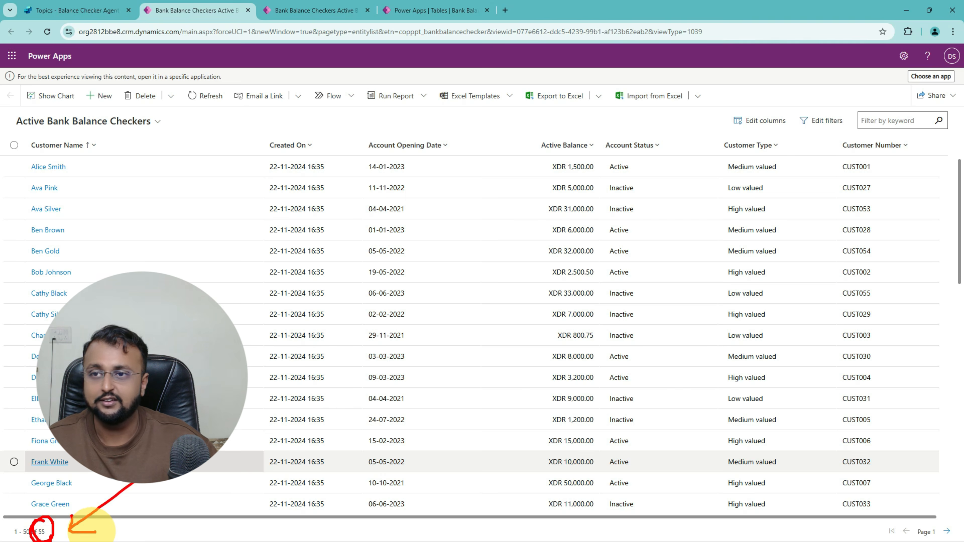
click(99, 11)
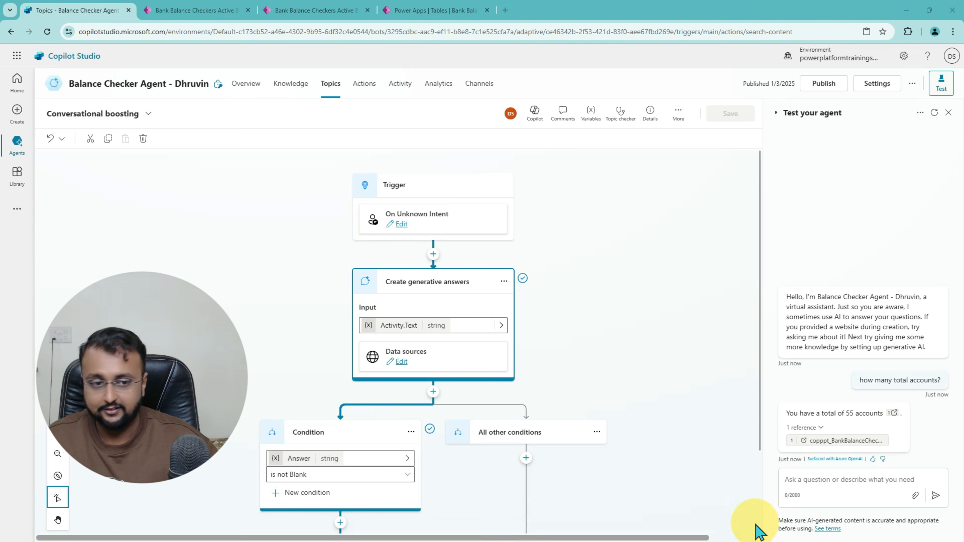
Step: Ask 'how many high valued customers?' and filter Power Apps Customer Type to High valued
text(how many high valued customers?)
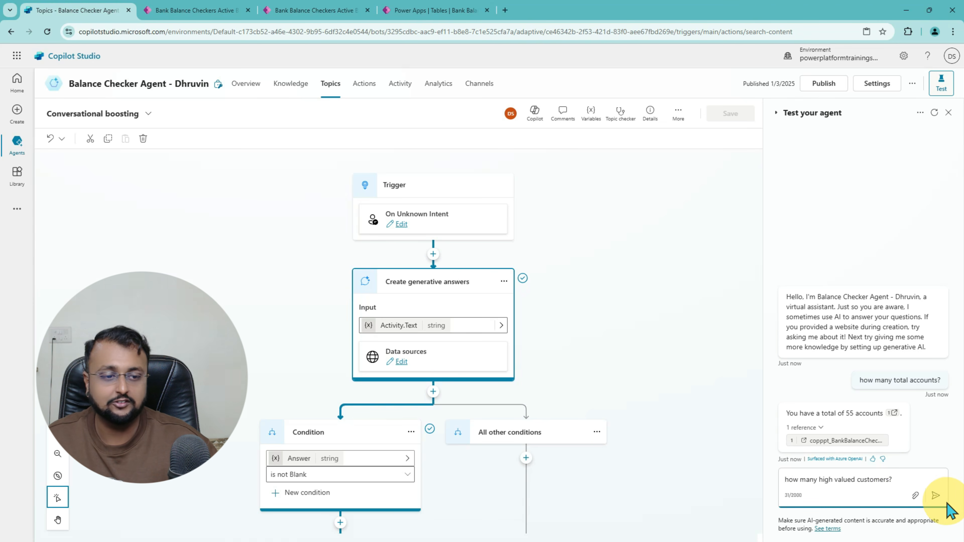
click(936, 496)
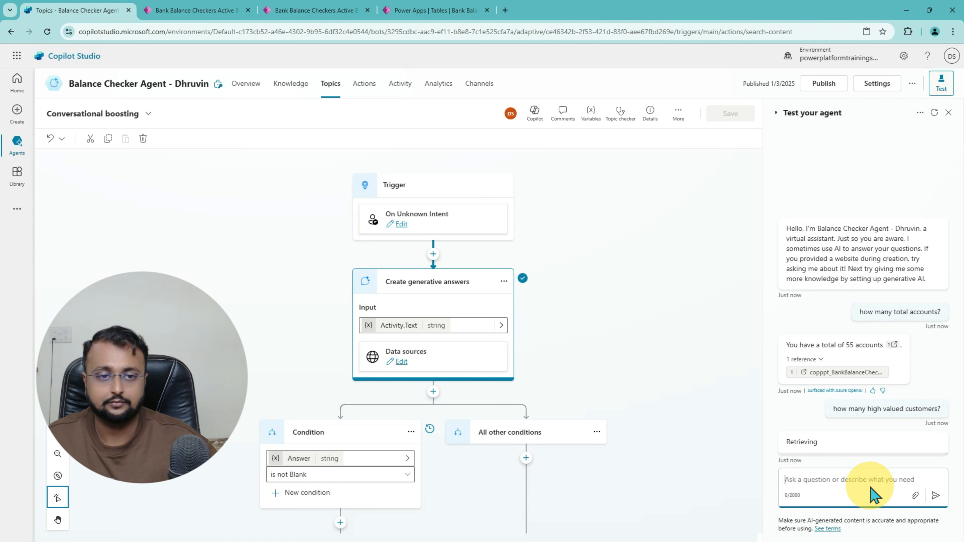
click(213, 13)
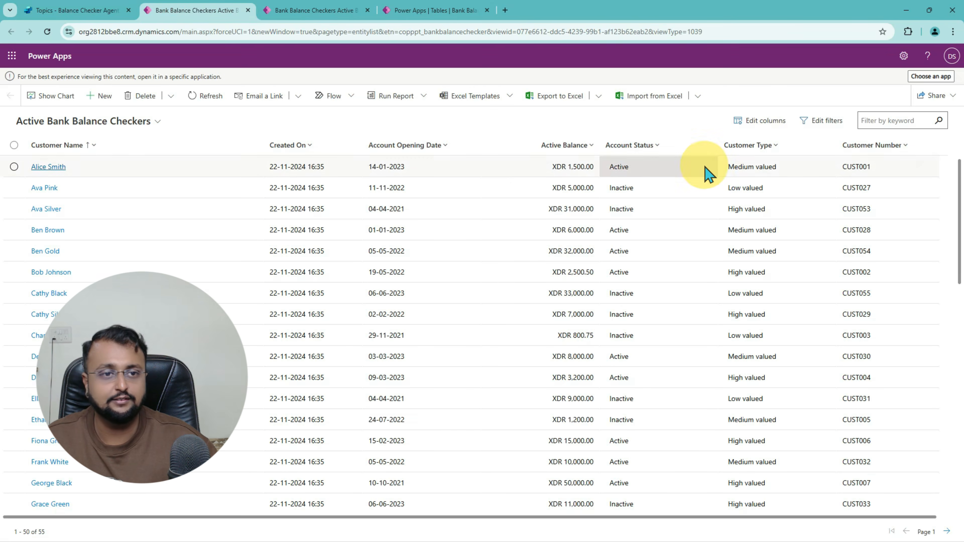
click(777, 146)
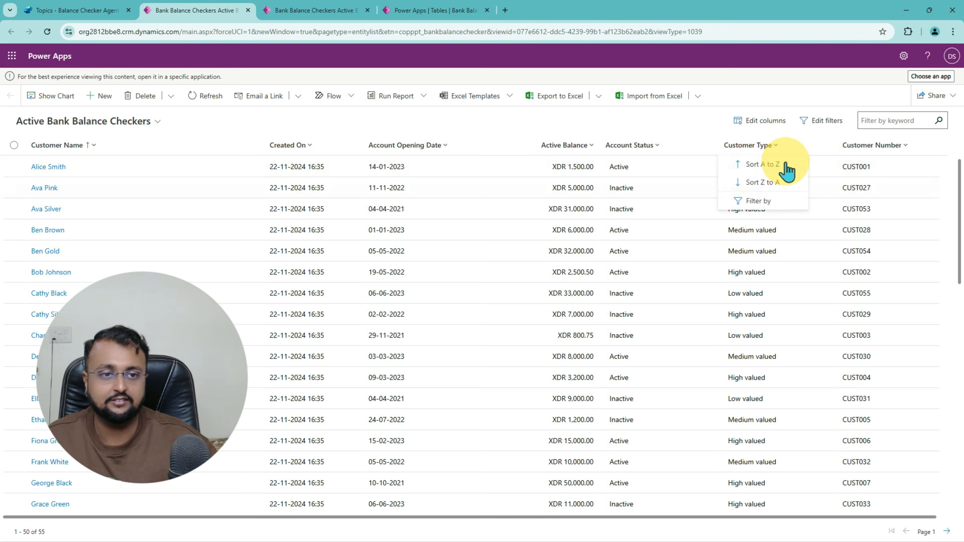
click(778, 210)
click(797, 218)
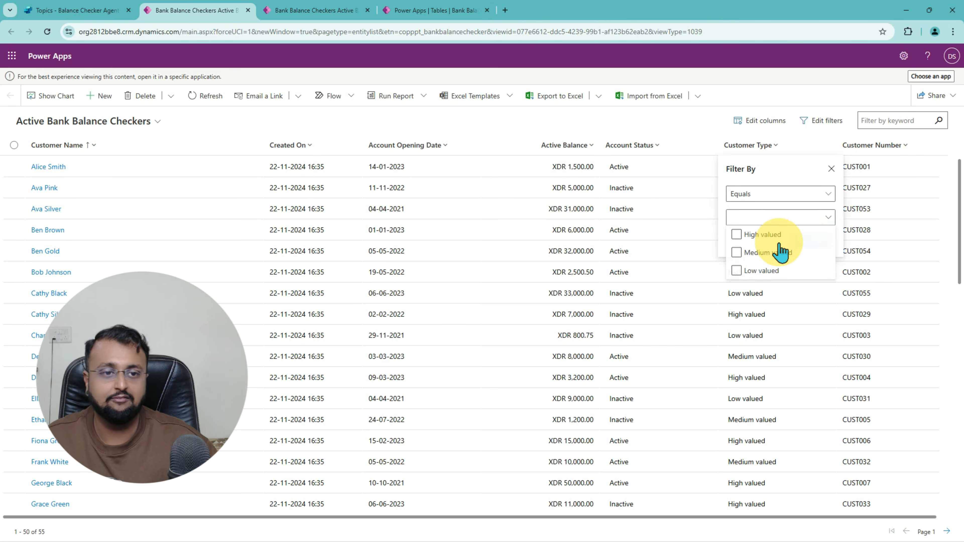
click(768, 234)
click(810, 213)
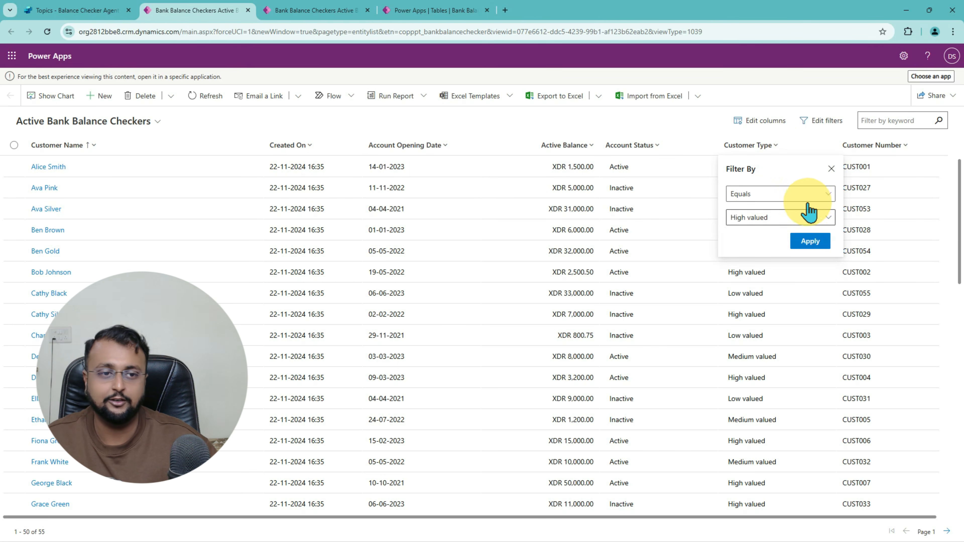
click(809, 241)
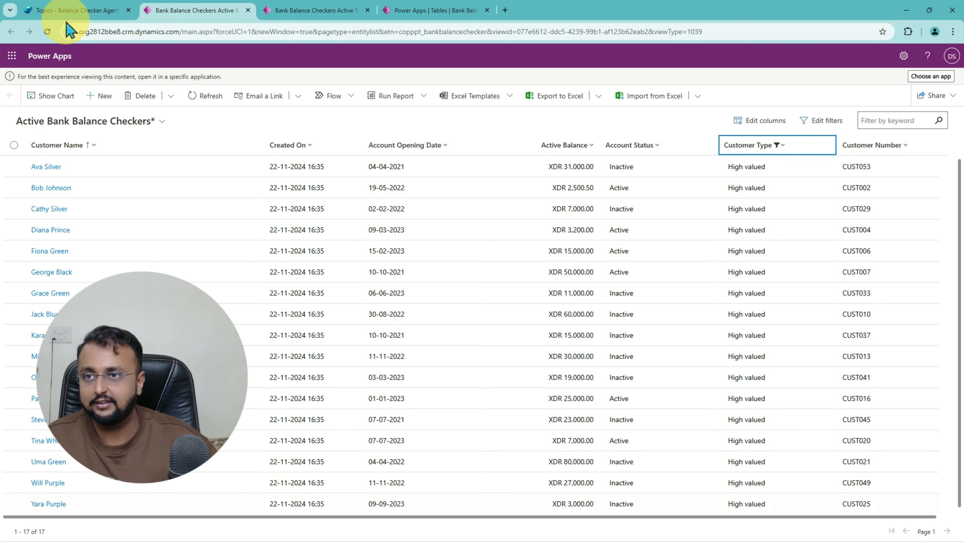
Step: Compare the agent's answer of 17 with the filtered list and its referenced source
click(67, 11)
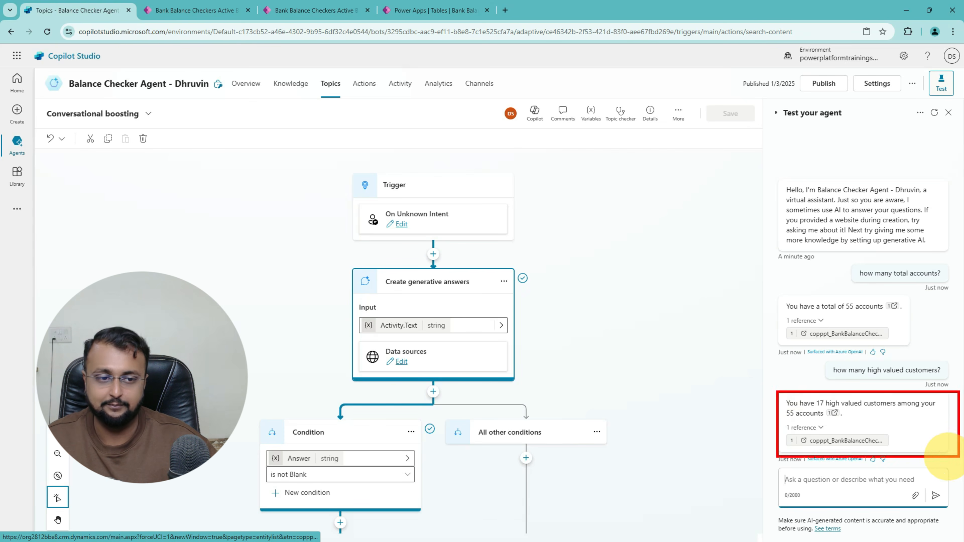
drag(850, 409, 913, 409)
drag(782, 420, 824, 422)
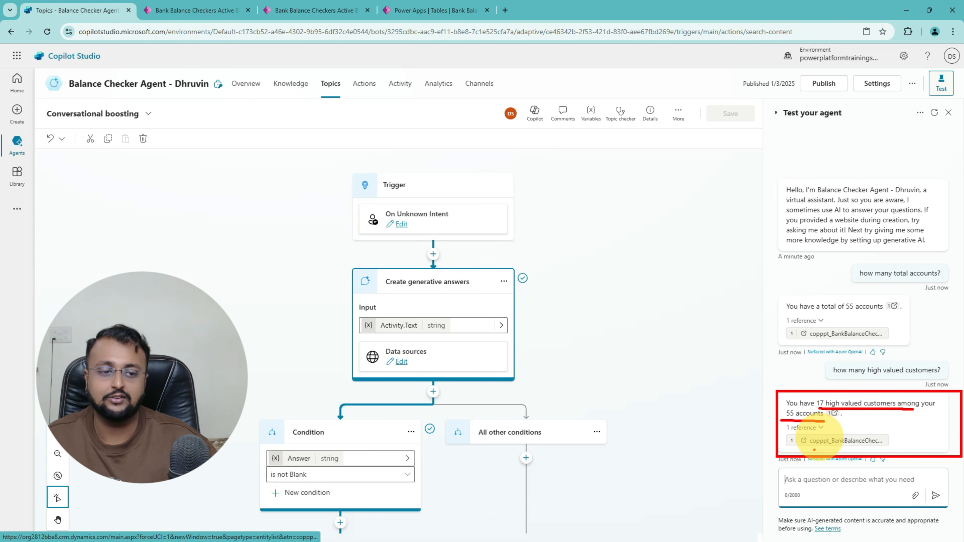
click(831, 441)
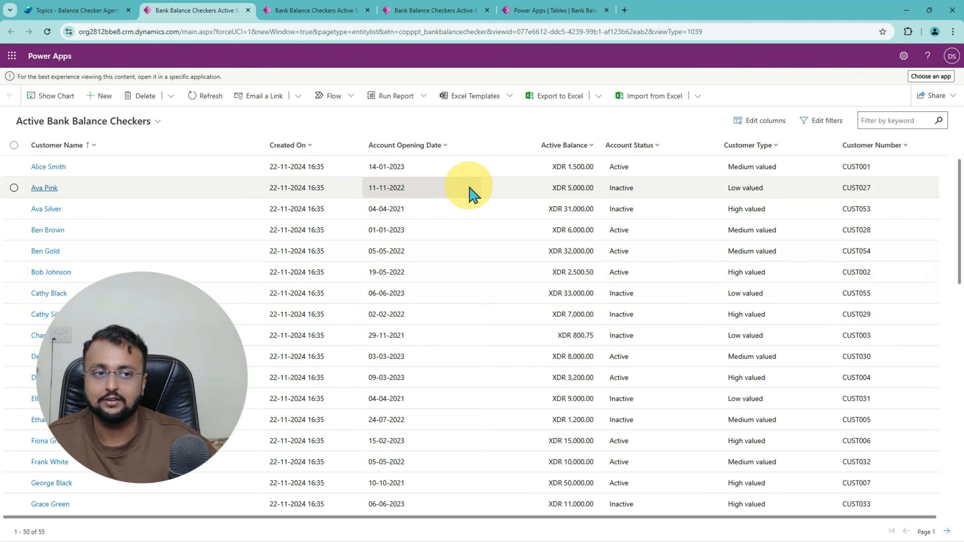
click(97, 11)
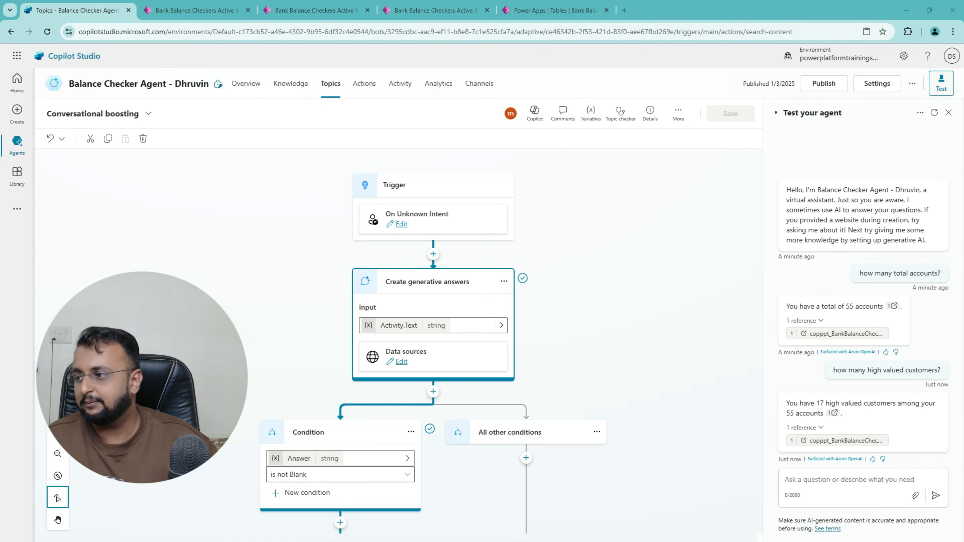
Step: Ask the test agent which customers have balances over 50k
click(804, 480)
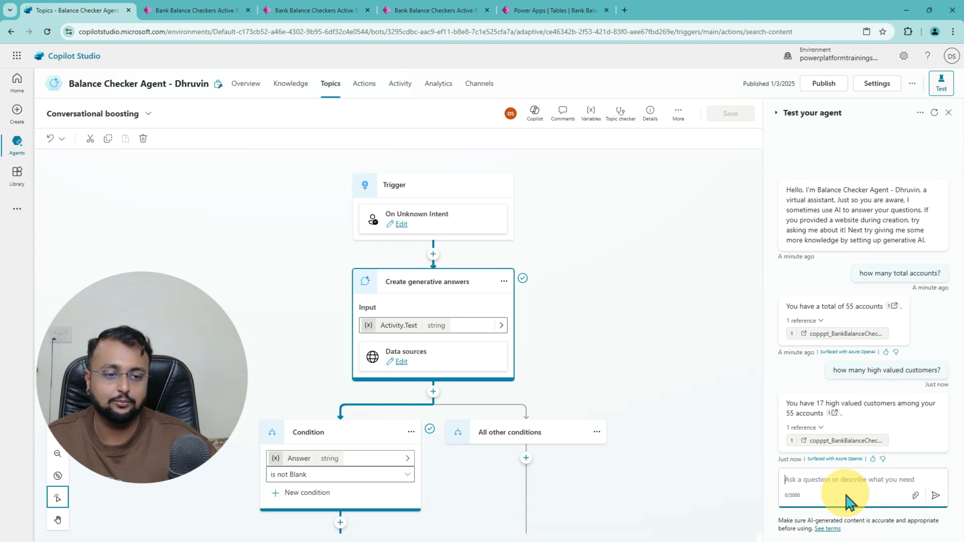
text(customer names whose bank balance is more than 50k?)
click(936, 496)
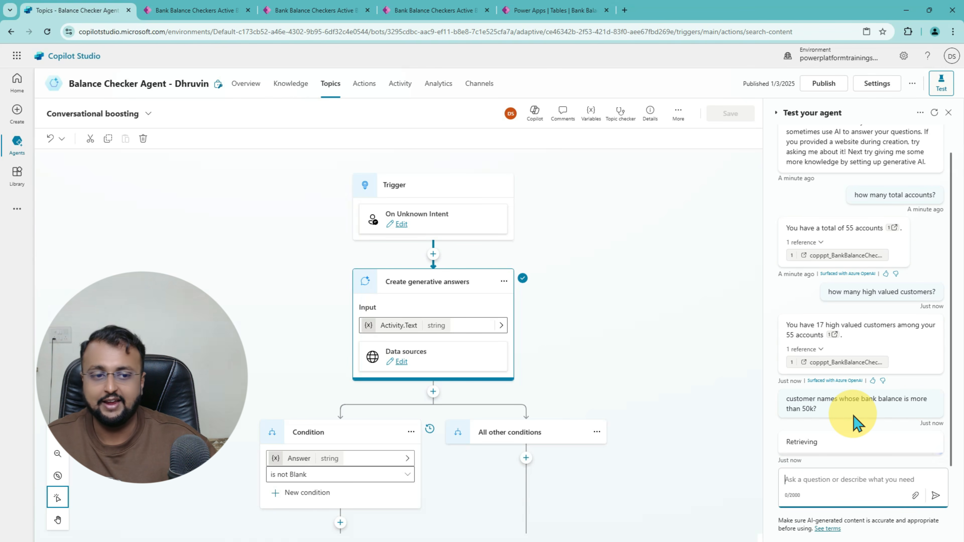
Step: Filter the Power Apps customer table to Active Balance greater than 50000
click(196, 11)
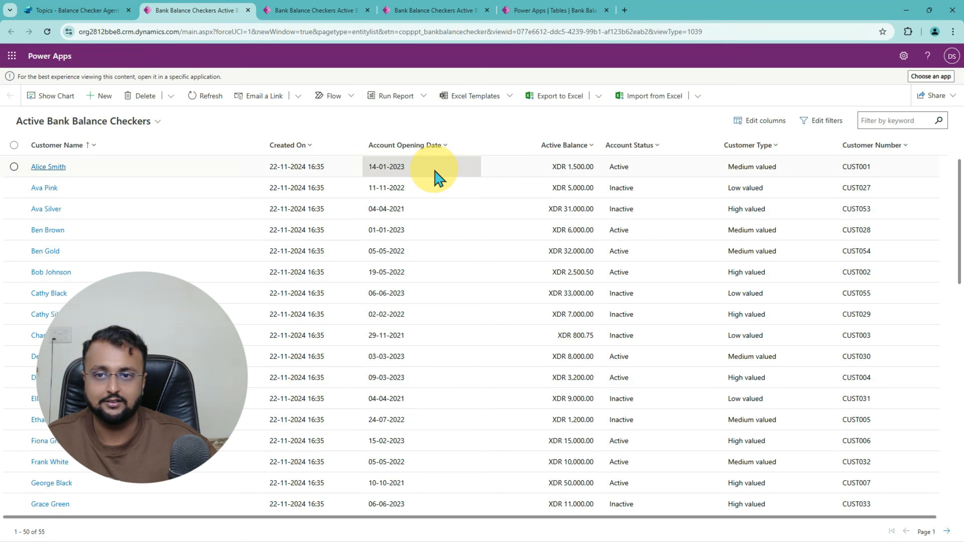
click(590, 151)
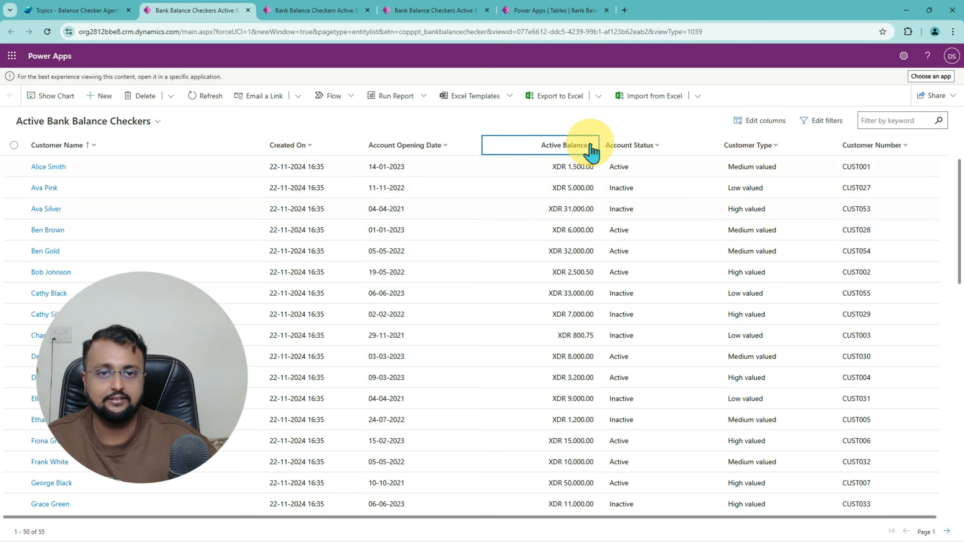
click(569, 202)
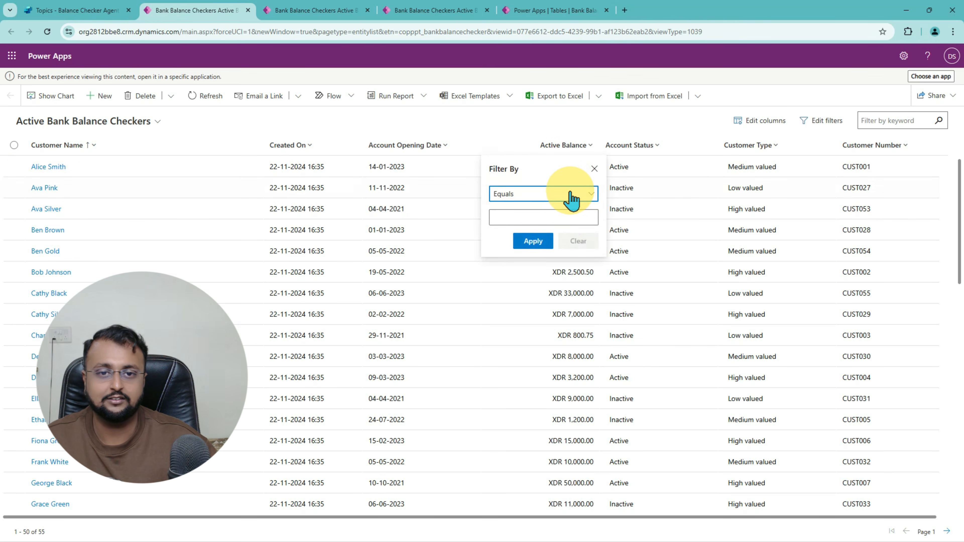
click(571, 197)
click(559, 290)
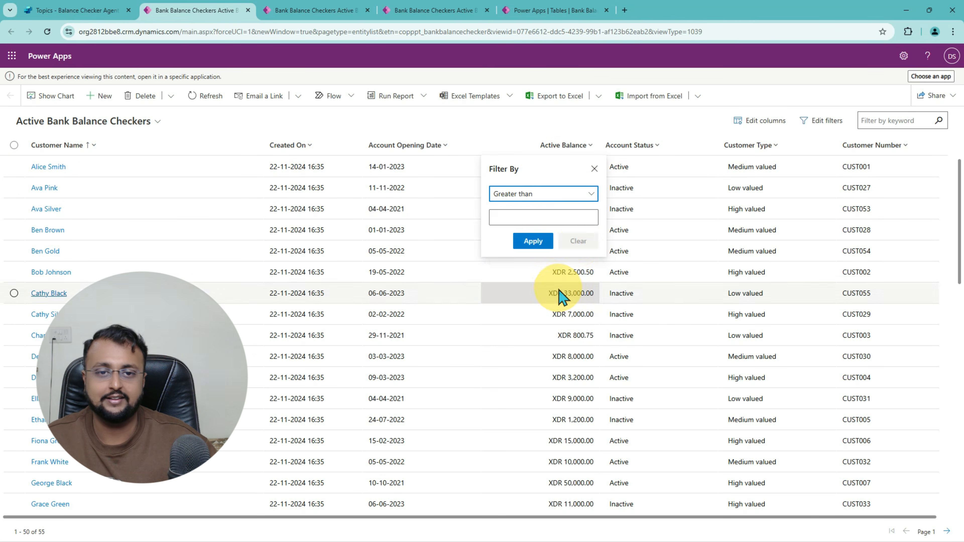
click(539, 219)
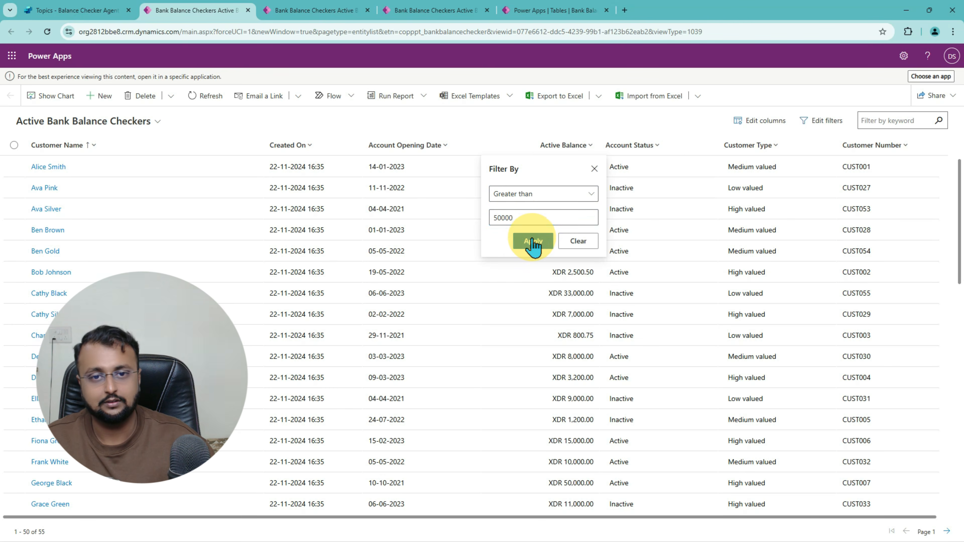
click(533, 241)
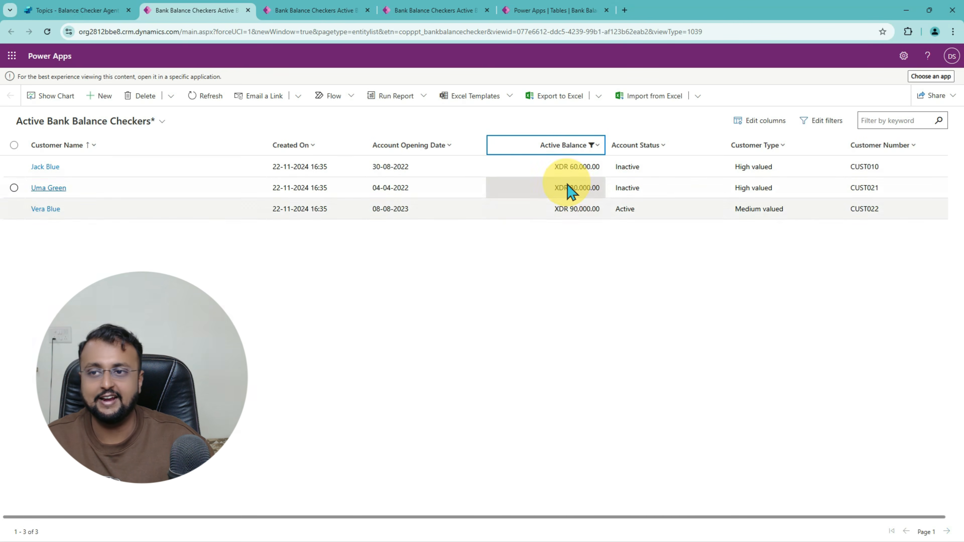
Step: Check that the agent's three named customers match the filtered Power Apps records
click(78, 12)
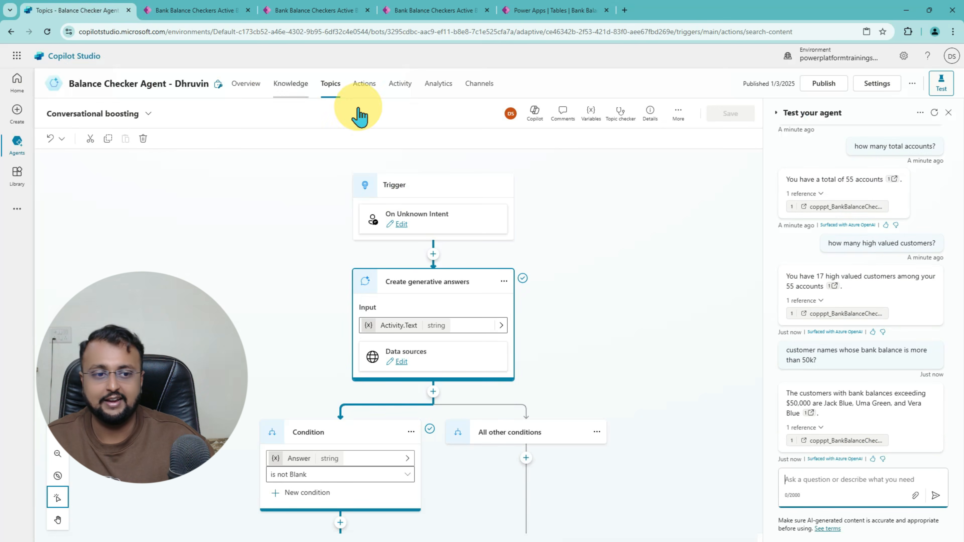
key(ctrl+2)
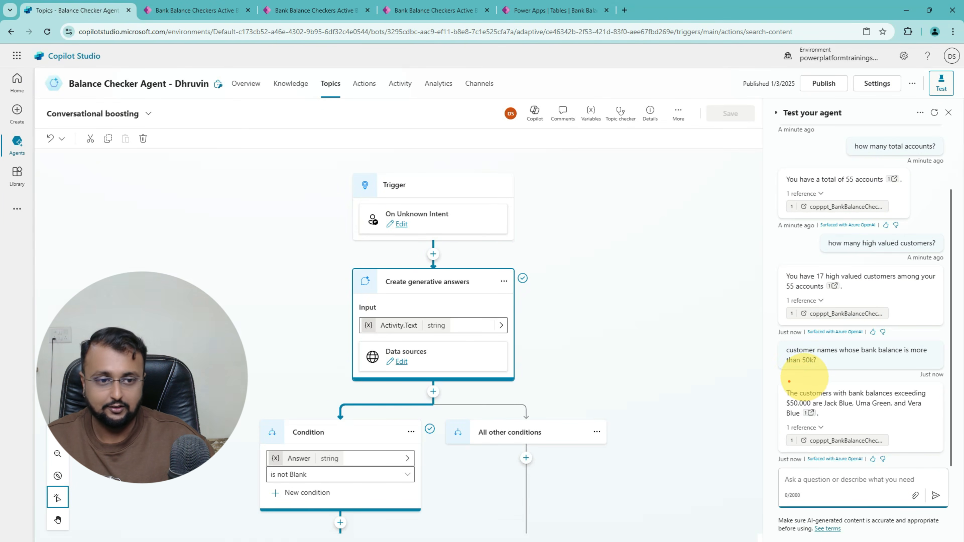
drag(780, 383, 936, 421)
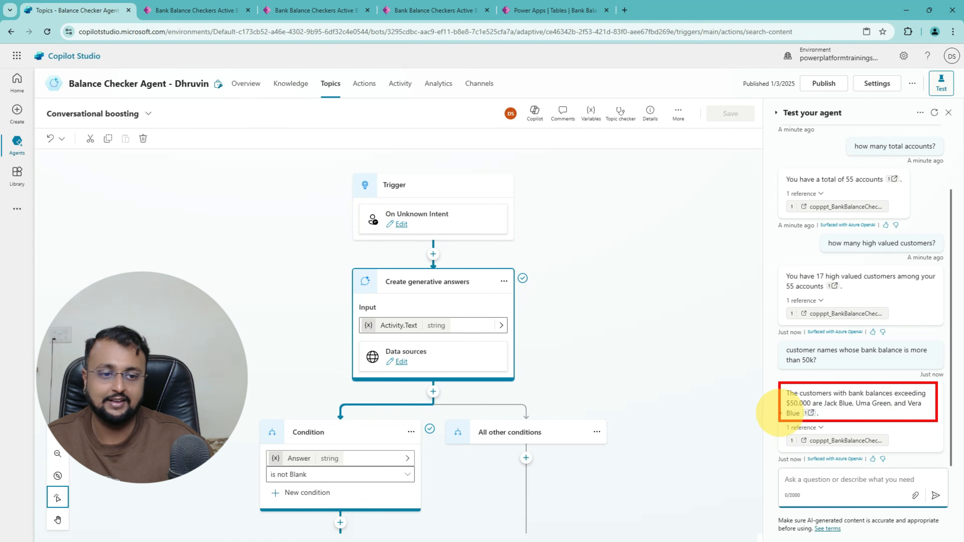
mouse_move(743, 412)
mouse_down()
mouse_move(789, 402)
mouse_move(918, 413)
mouse_up()
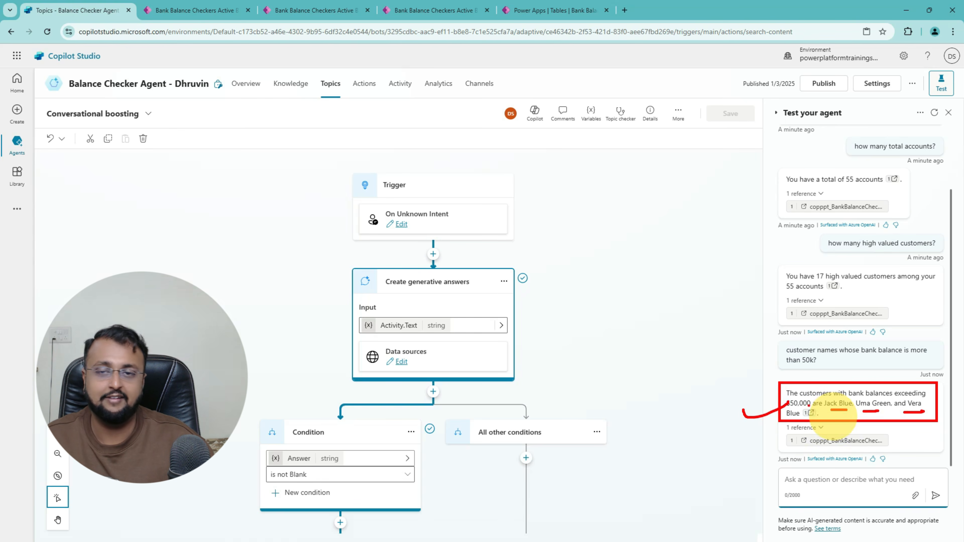
key(Escape)
click(196, 10)
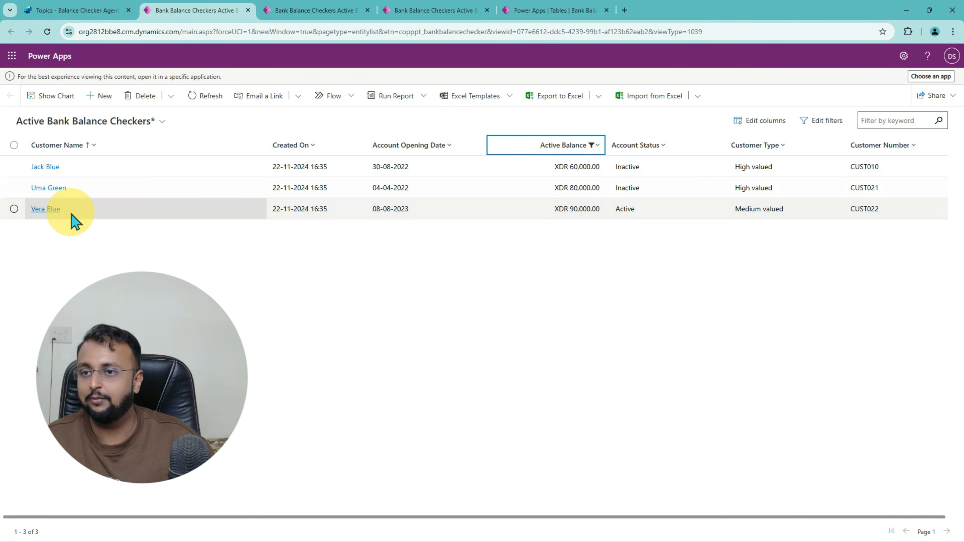
click(91, 15)
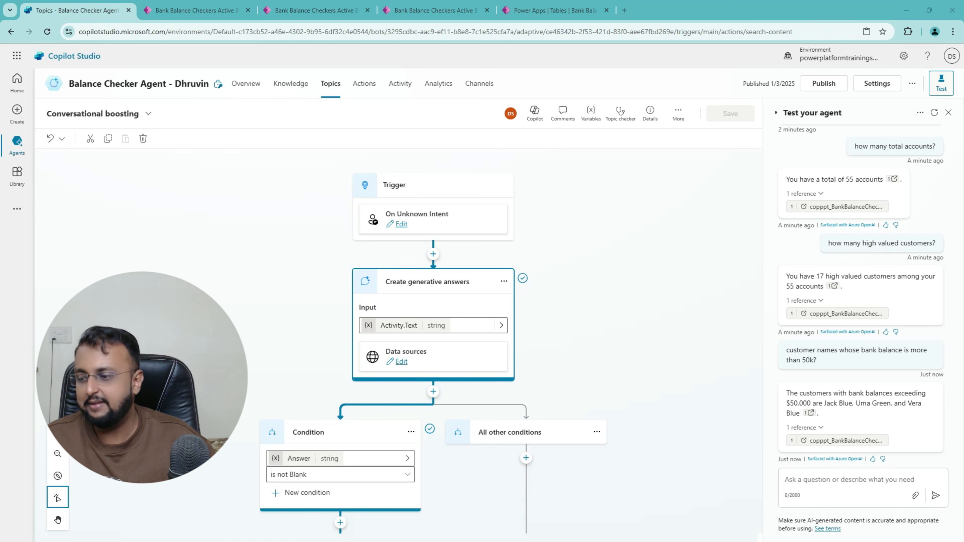
click(792, 479)
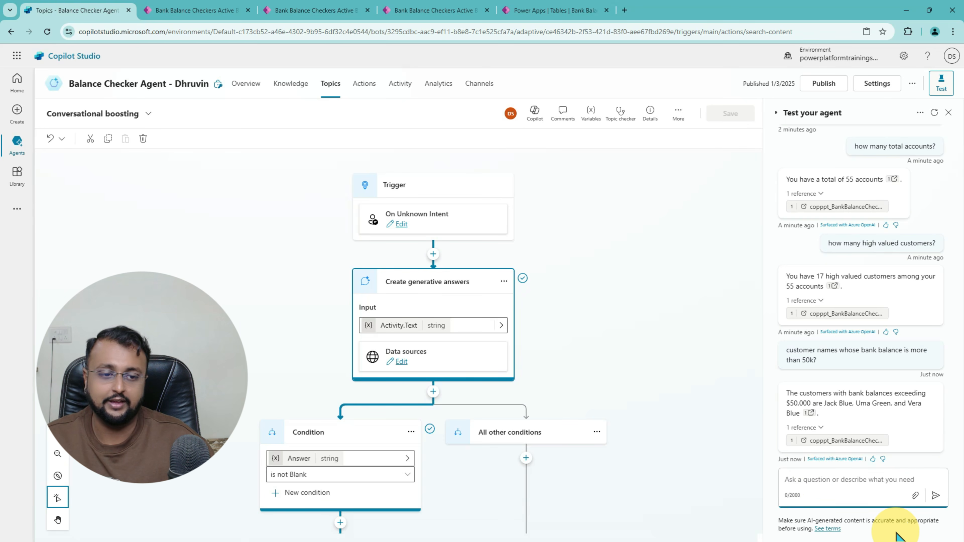
Step: Ask for a customer's balance and opening date; the agent answers XDR 4,000.00, opened October 9, 2021
text(My customer ID is CUST026 can you tell me my balance and account opening date?)
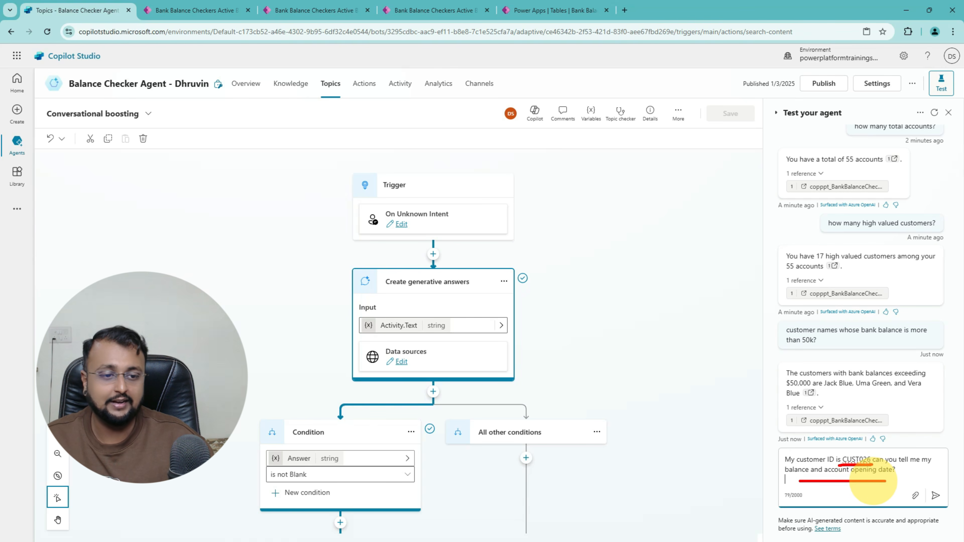
click(936, 496)
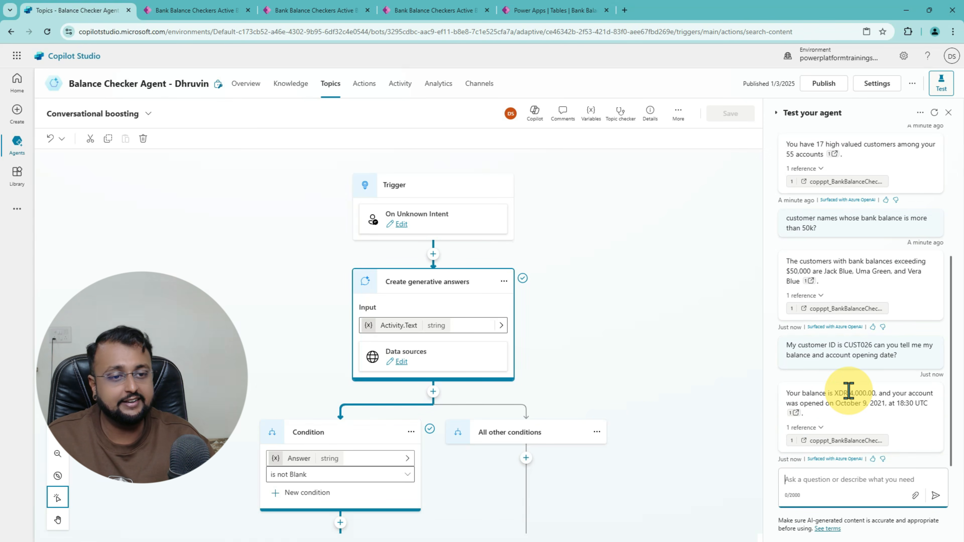
drag(848, 393, 879, 395)
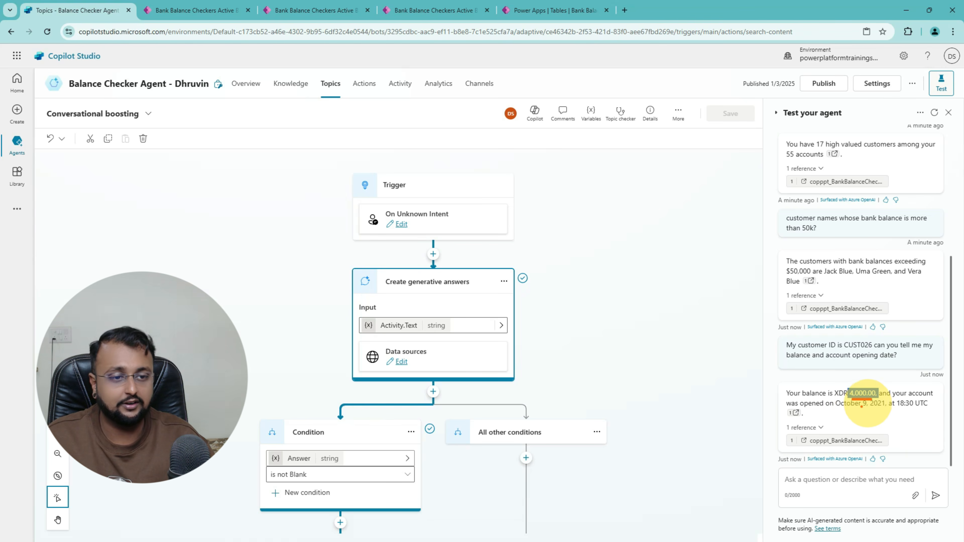
mouse_move(862, 405)
mouse_down()
mouse_move(835, 409)
mouse_move(881, 409)
mouse_up()
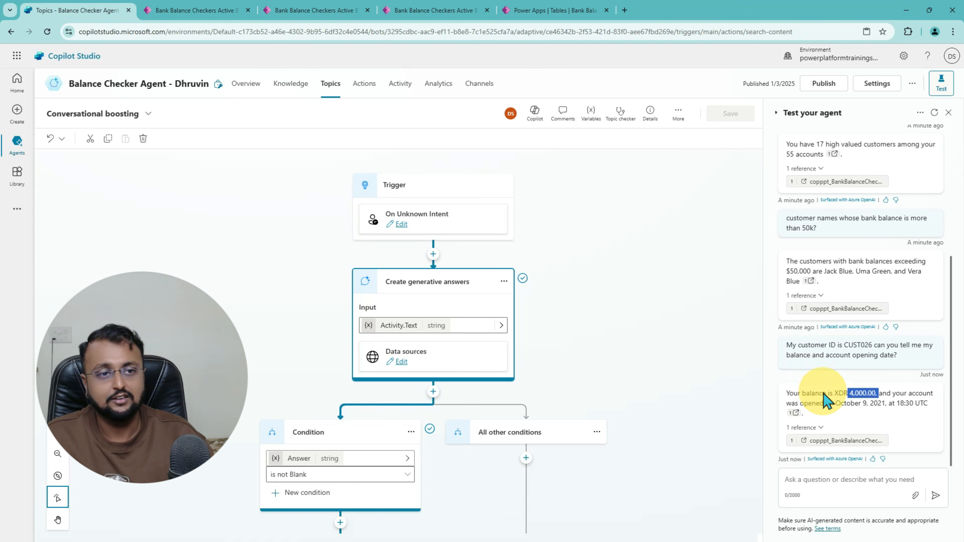
scroll(869, 393, up, 5)
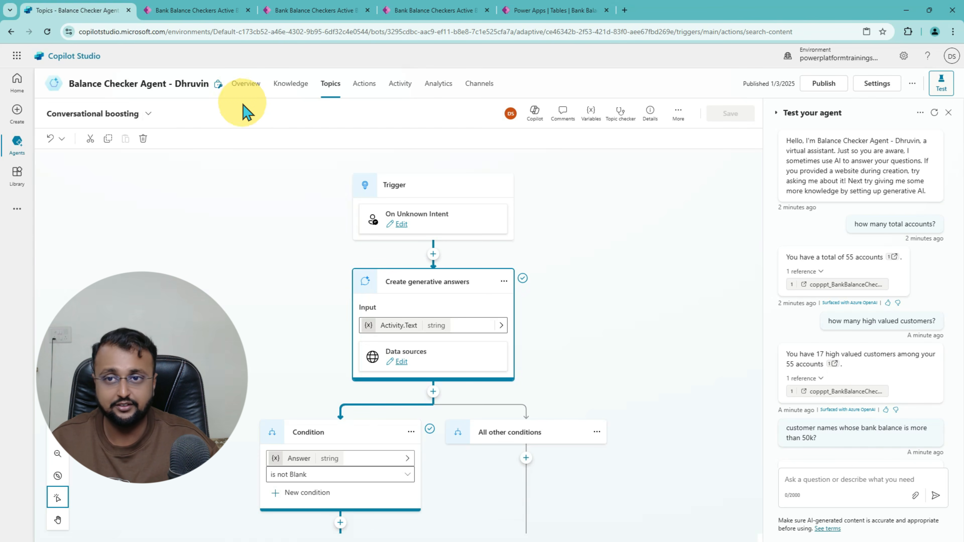
Step: Turn on the Microsoft Teams channel from the agent's Channels page, then close the Teams panel
click(286, 95)
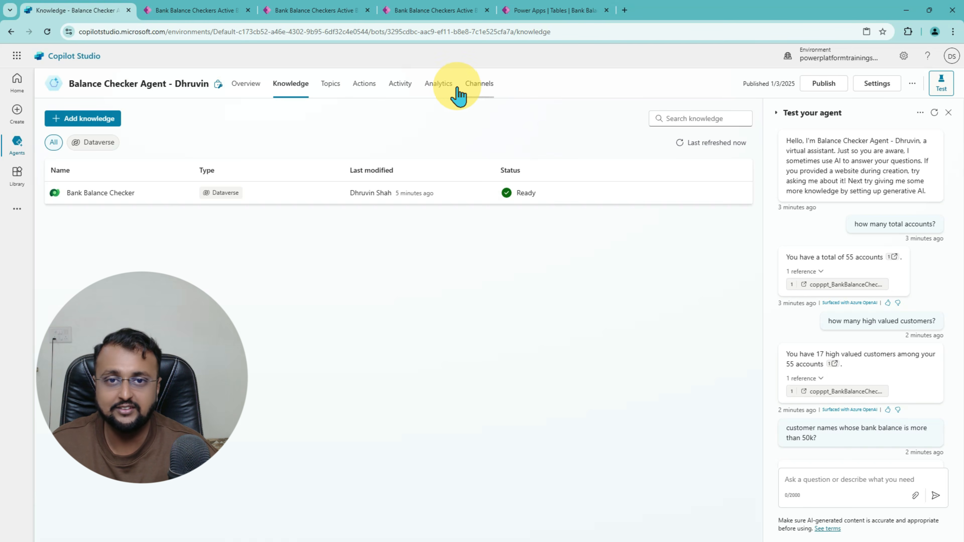
click(478, 88)
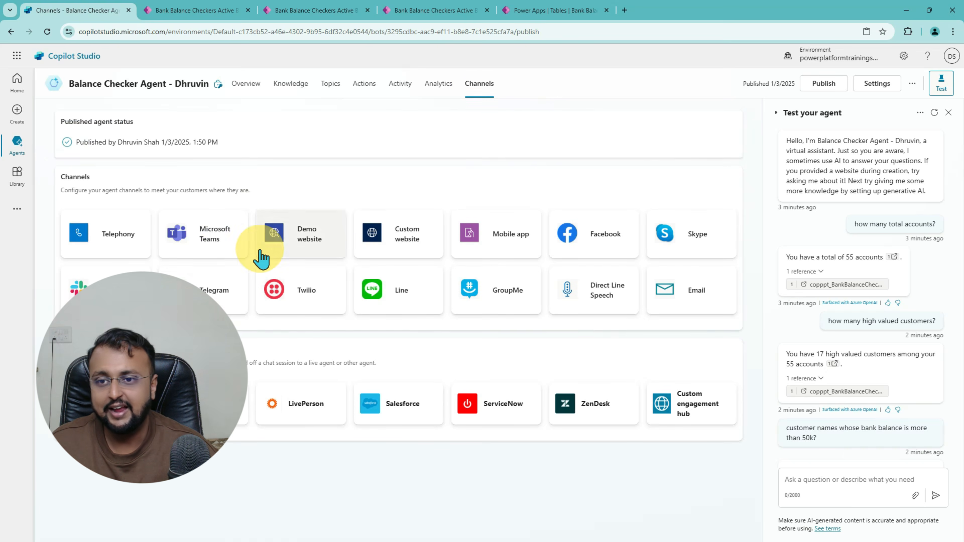
click(219, 270)
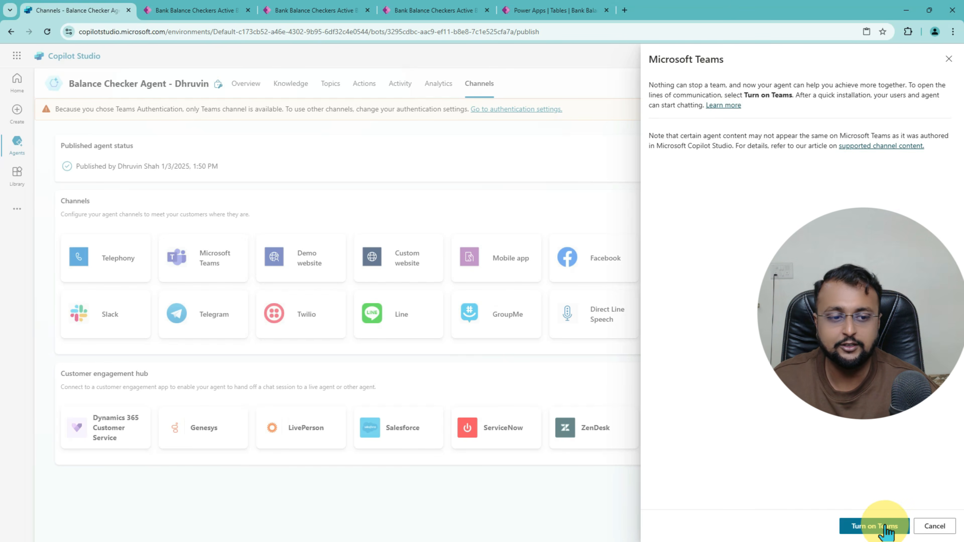
click(885, 528)
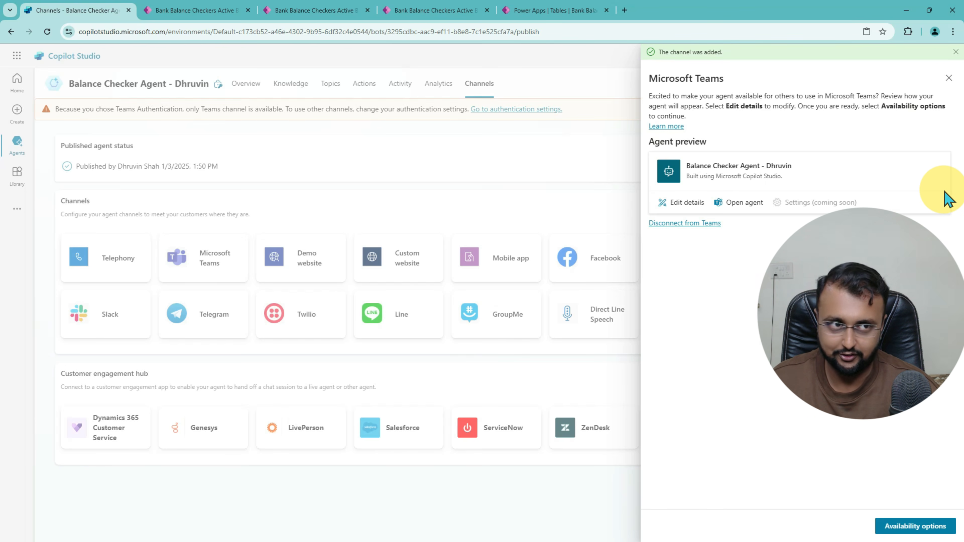
click(949, 78)
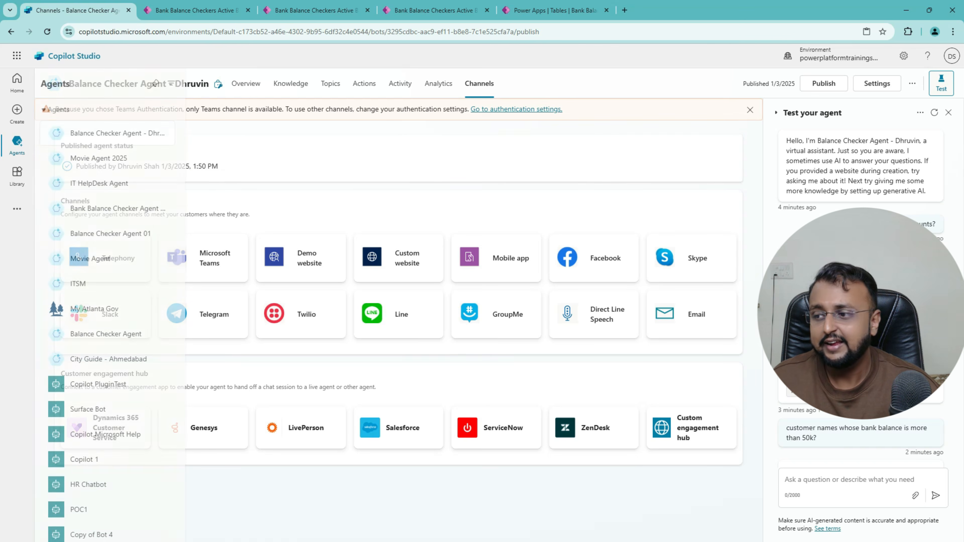